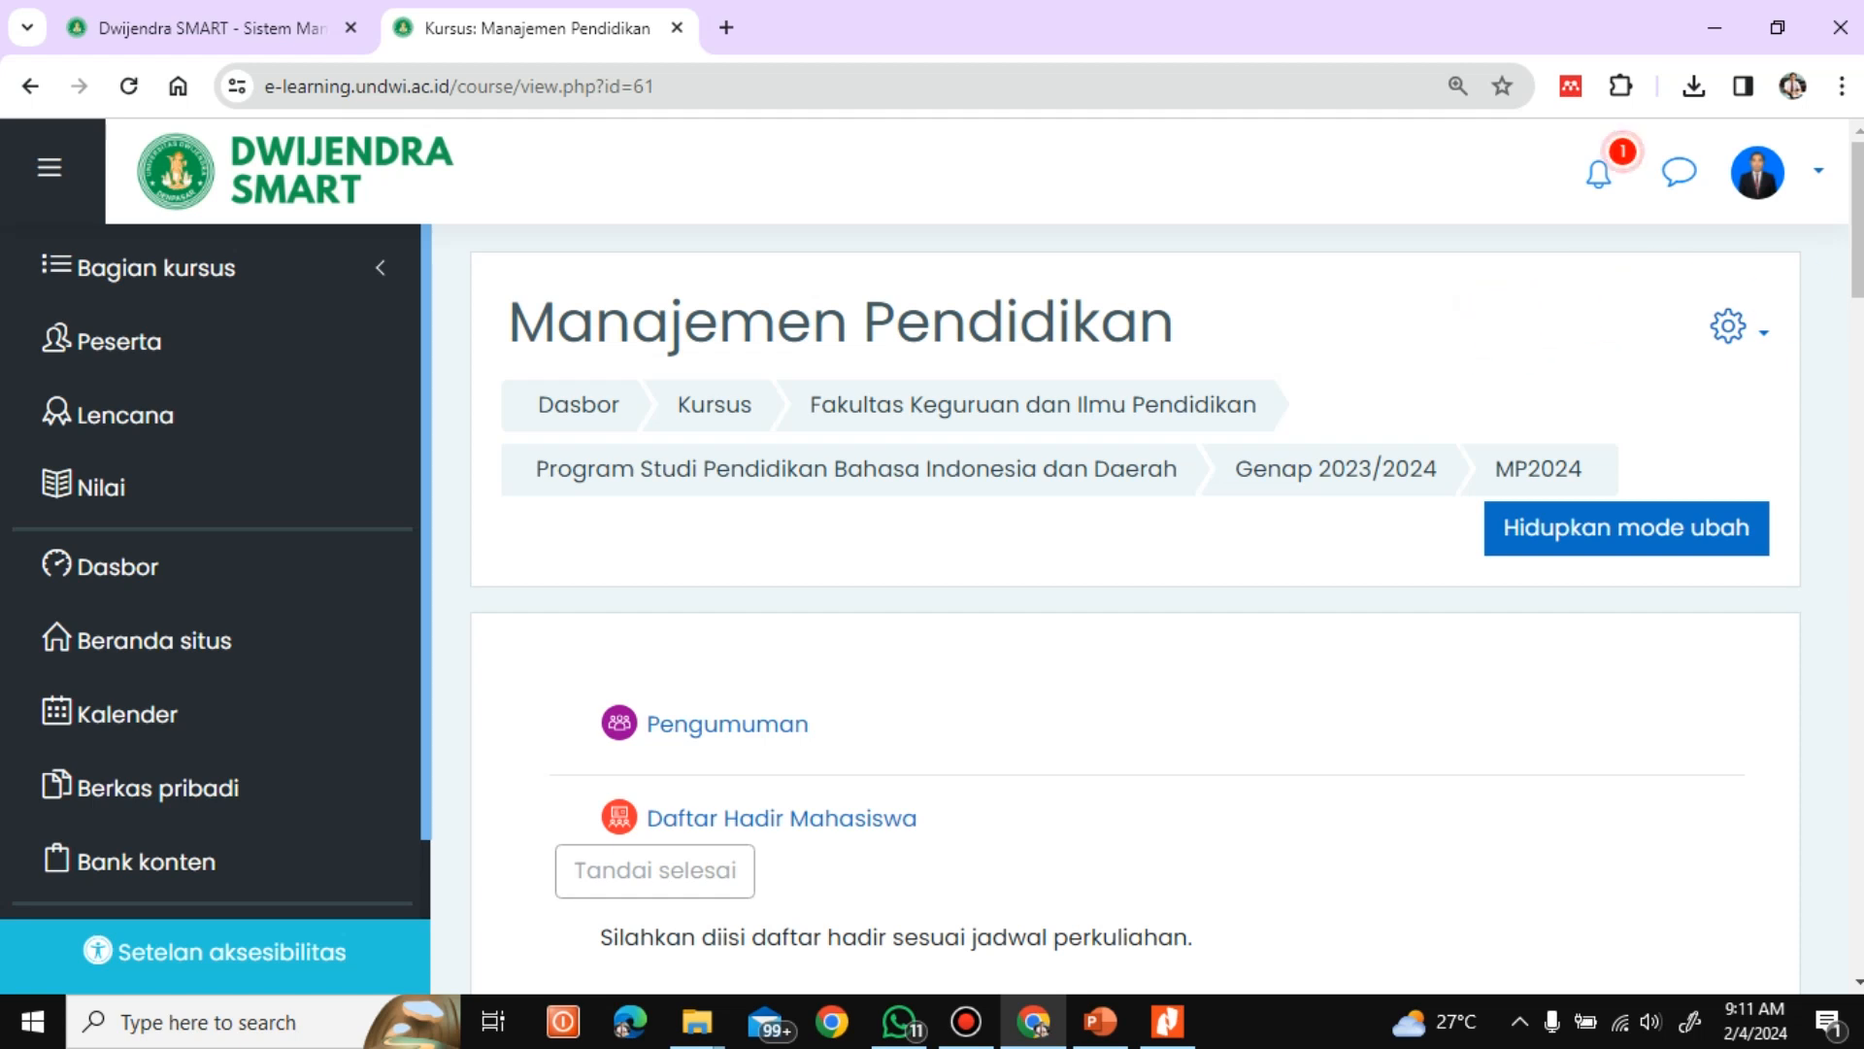
Turn on editing mode for the Manajemen Pendidikan course page
scroll(1136, 602, down, 7)
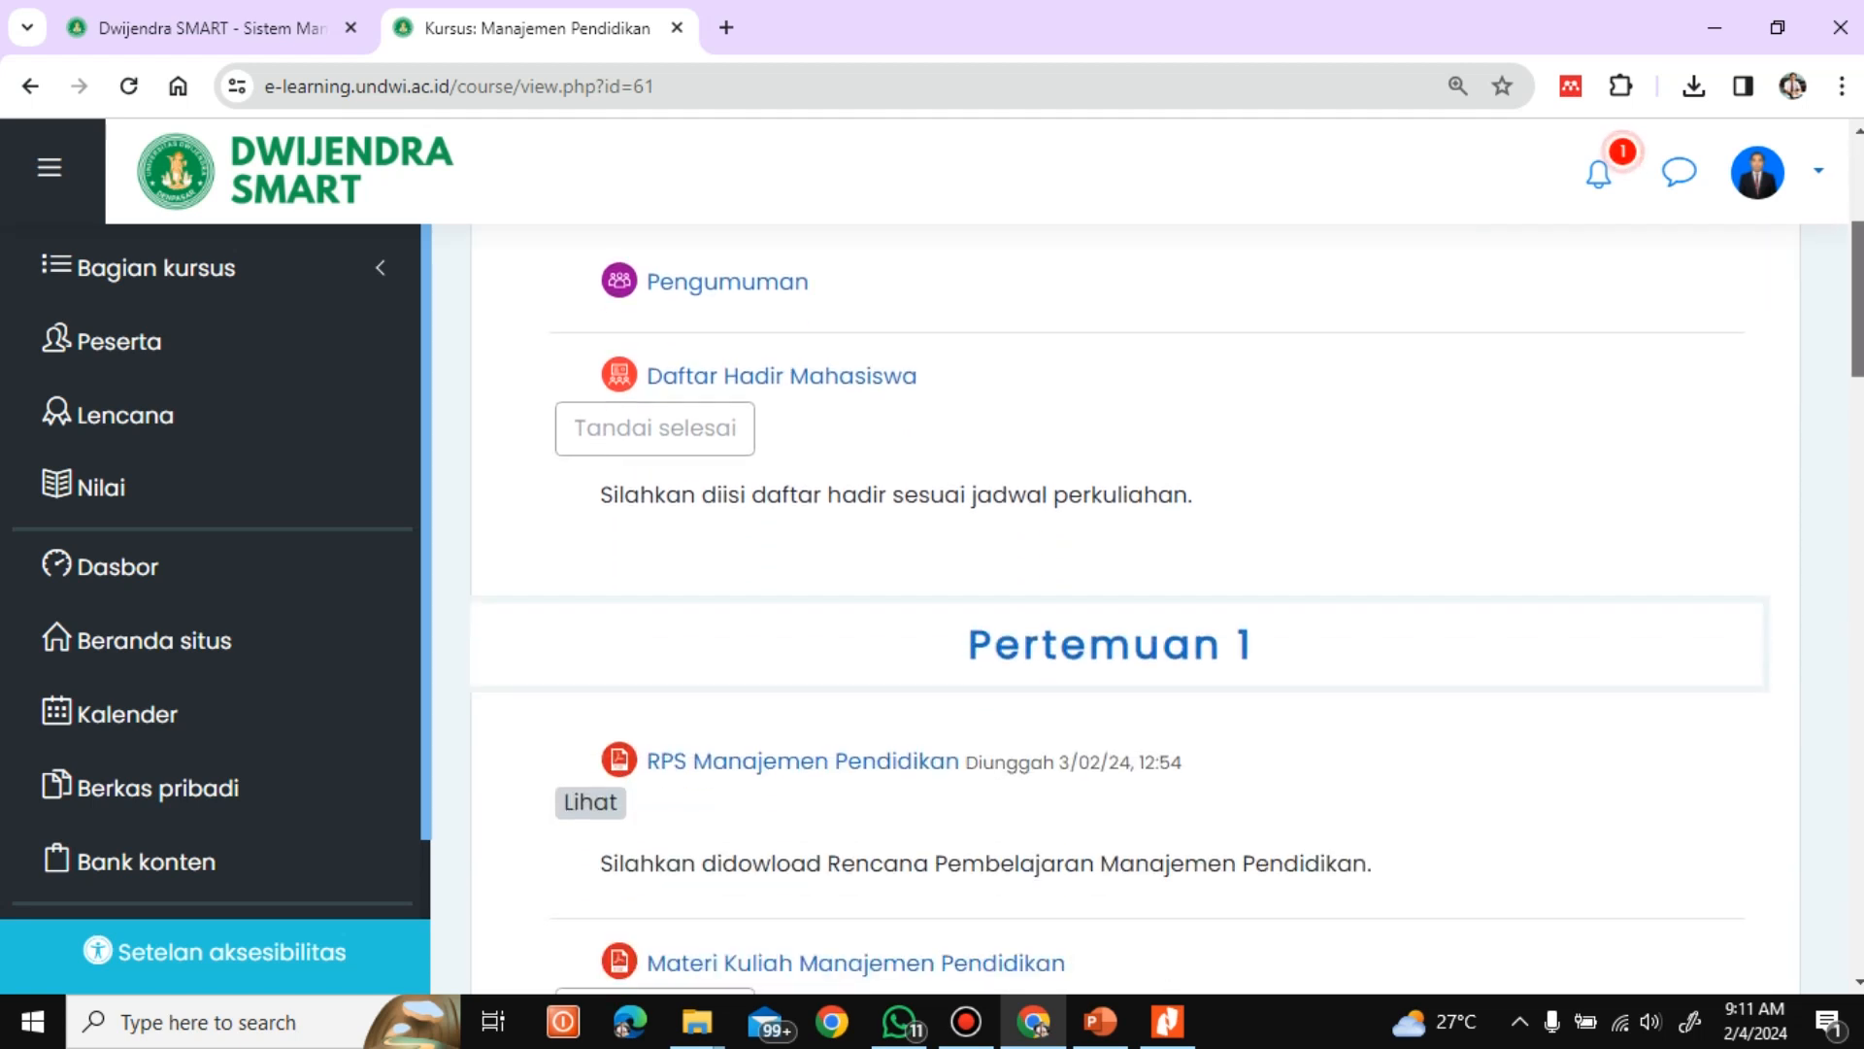
scroll(1859, 464, down, 5)
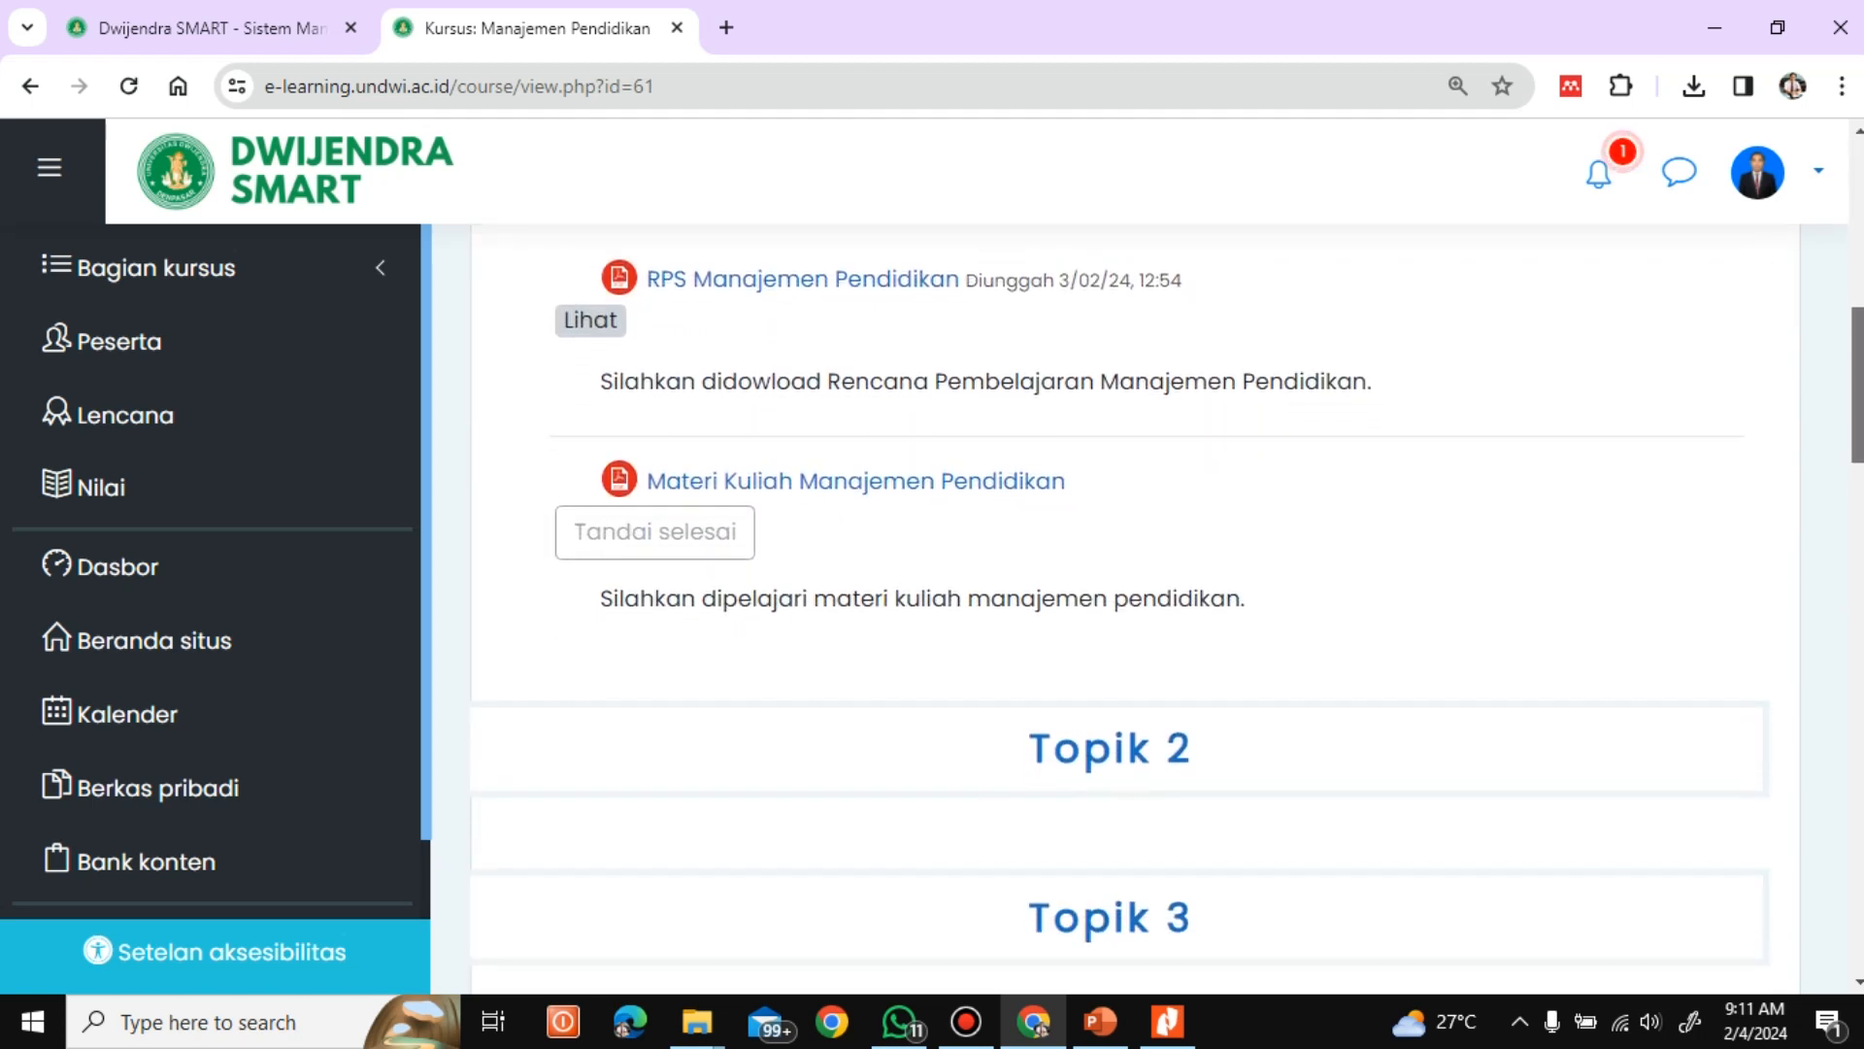
scroll(1859, 464, down, 1)
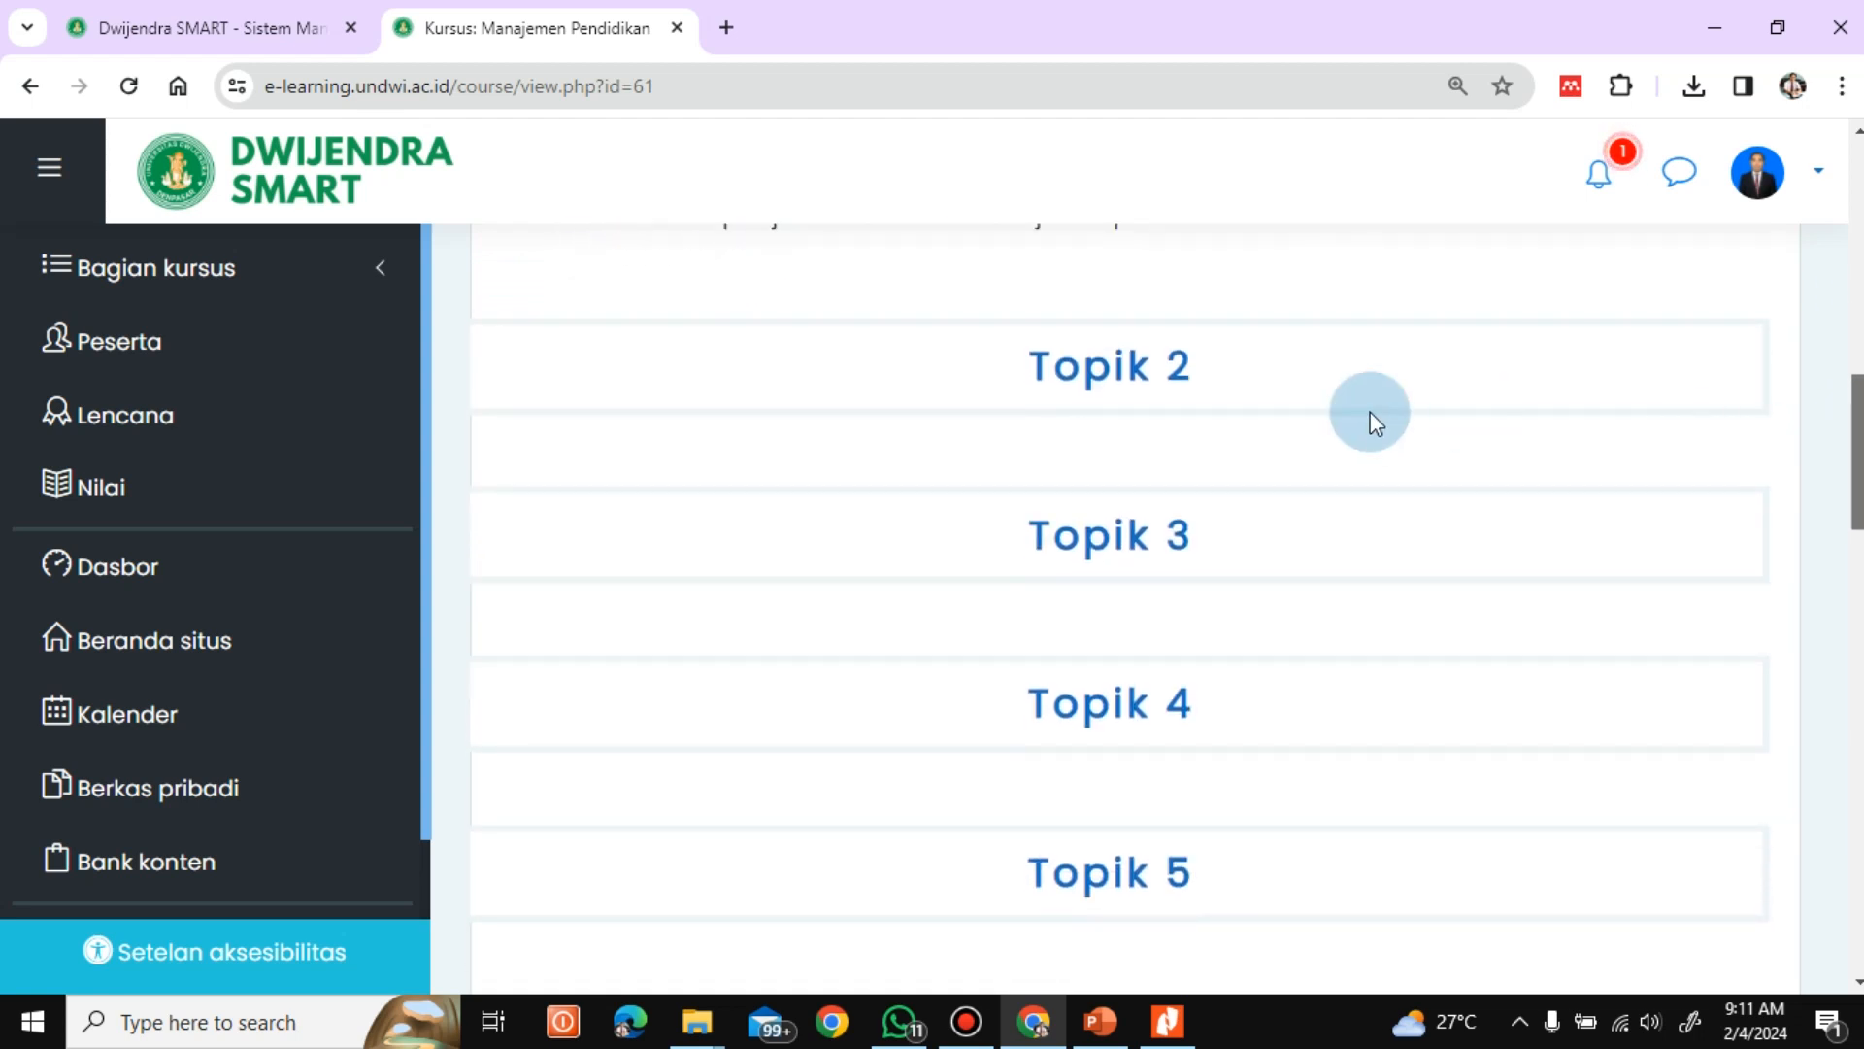
drag(1850, 424, 1849, 239)
click(1639, 399)
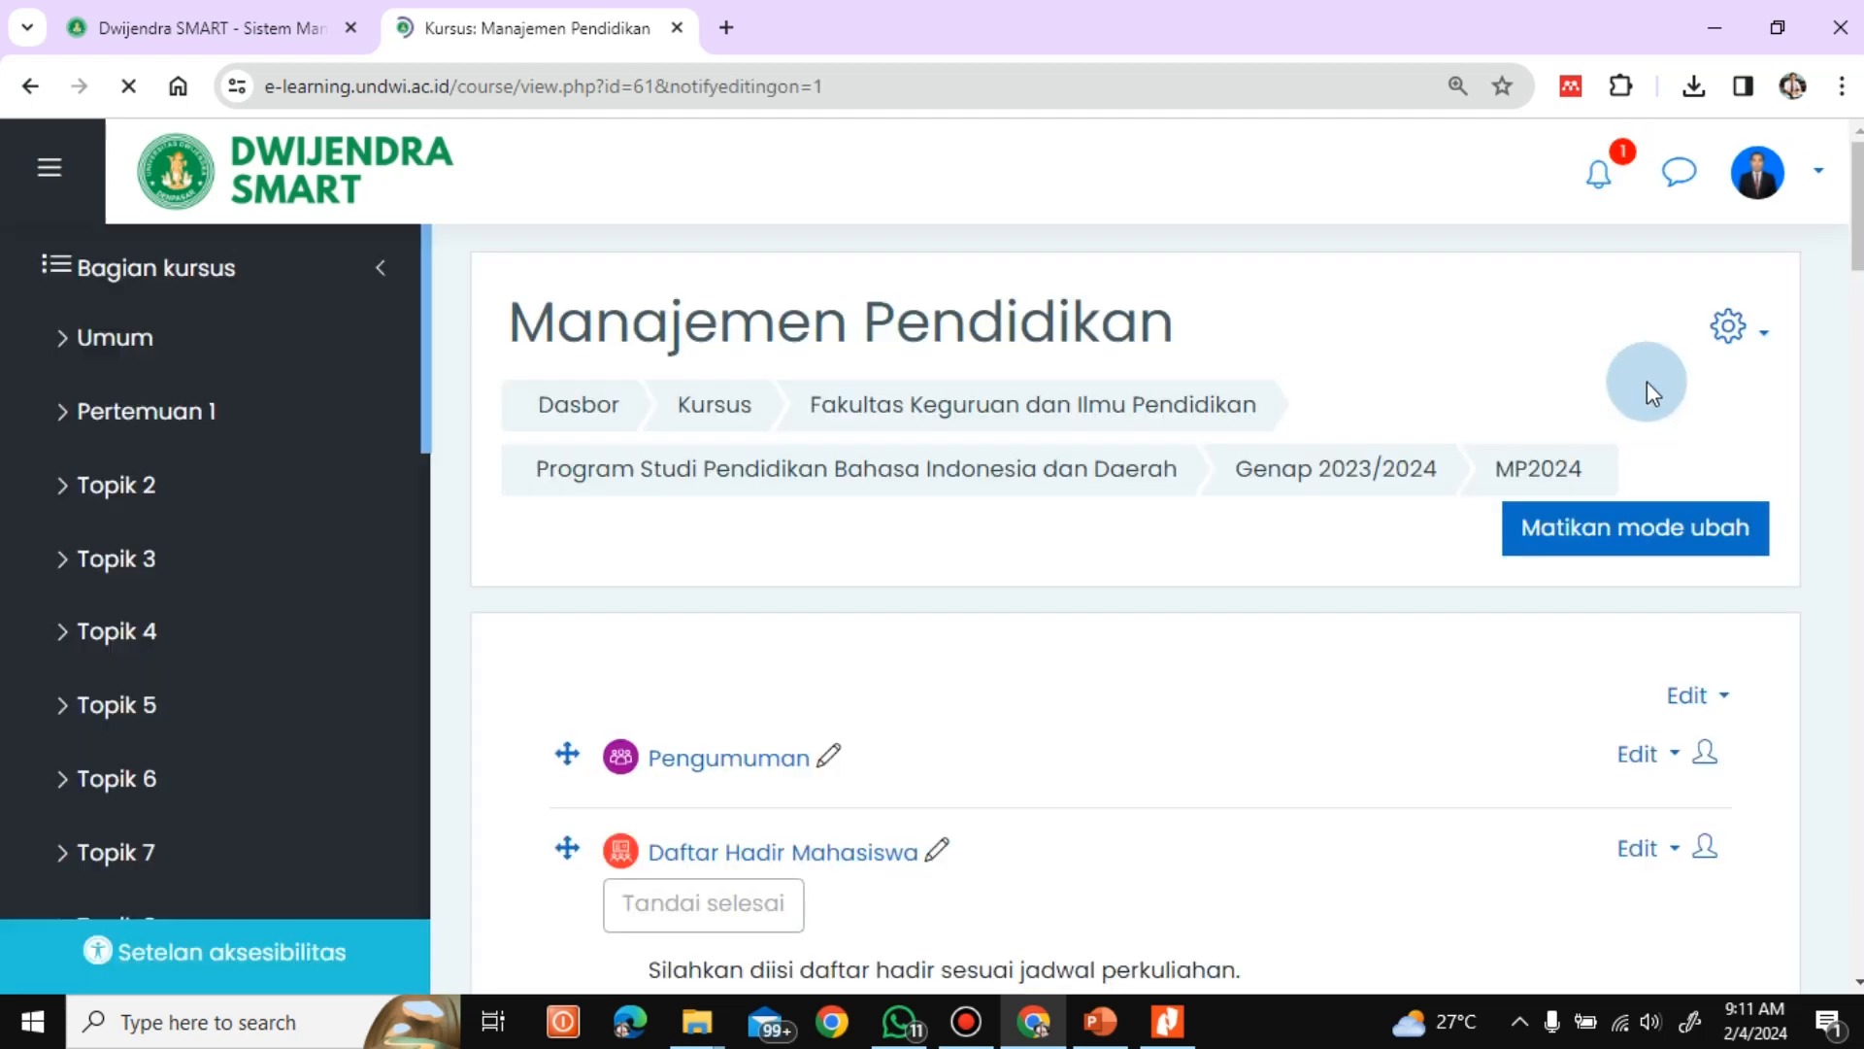
Rename the course section Topik 2 as "Pertemuan 2"
drag(1861, 207, 1862, 395)
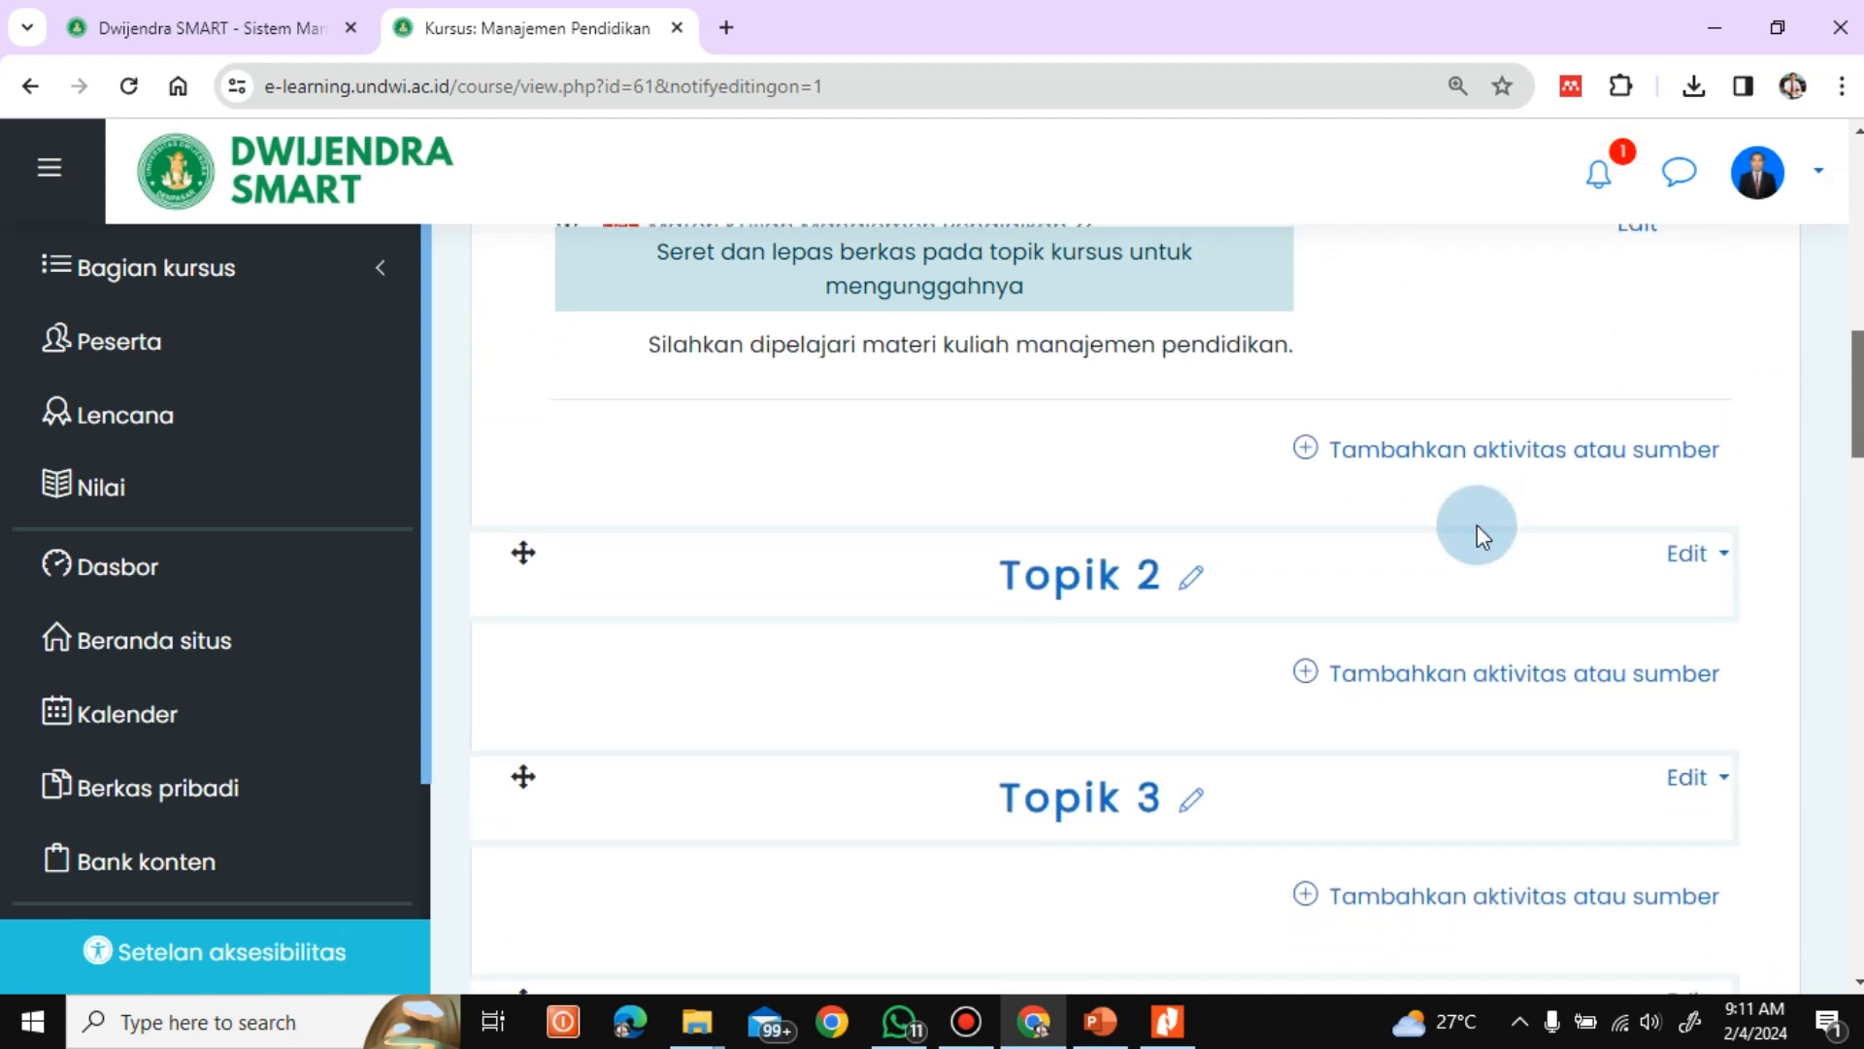
click(1187, 582)
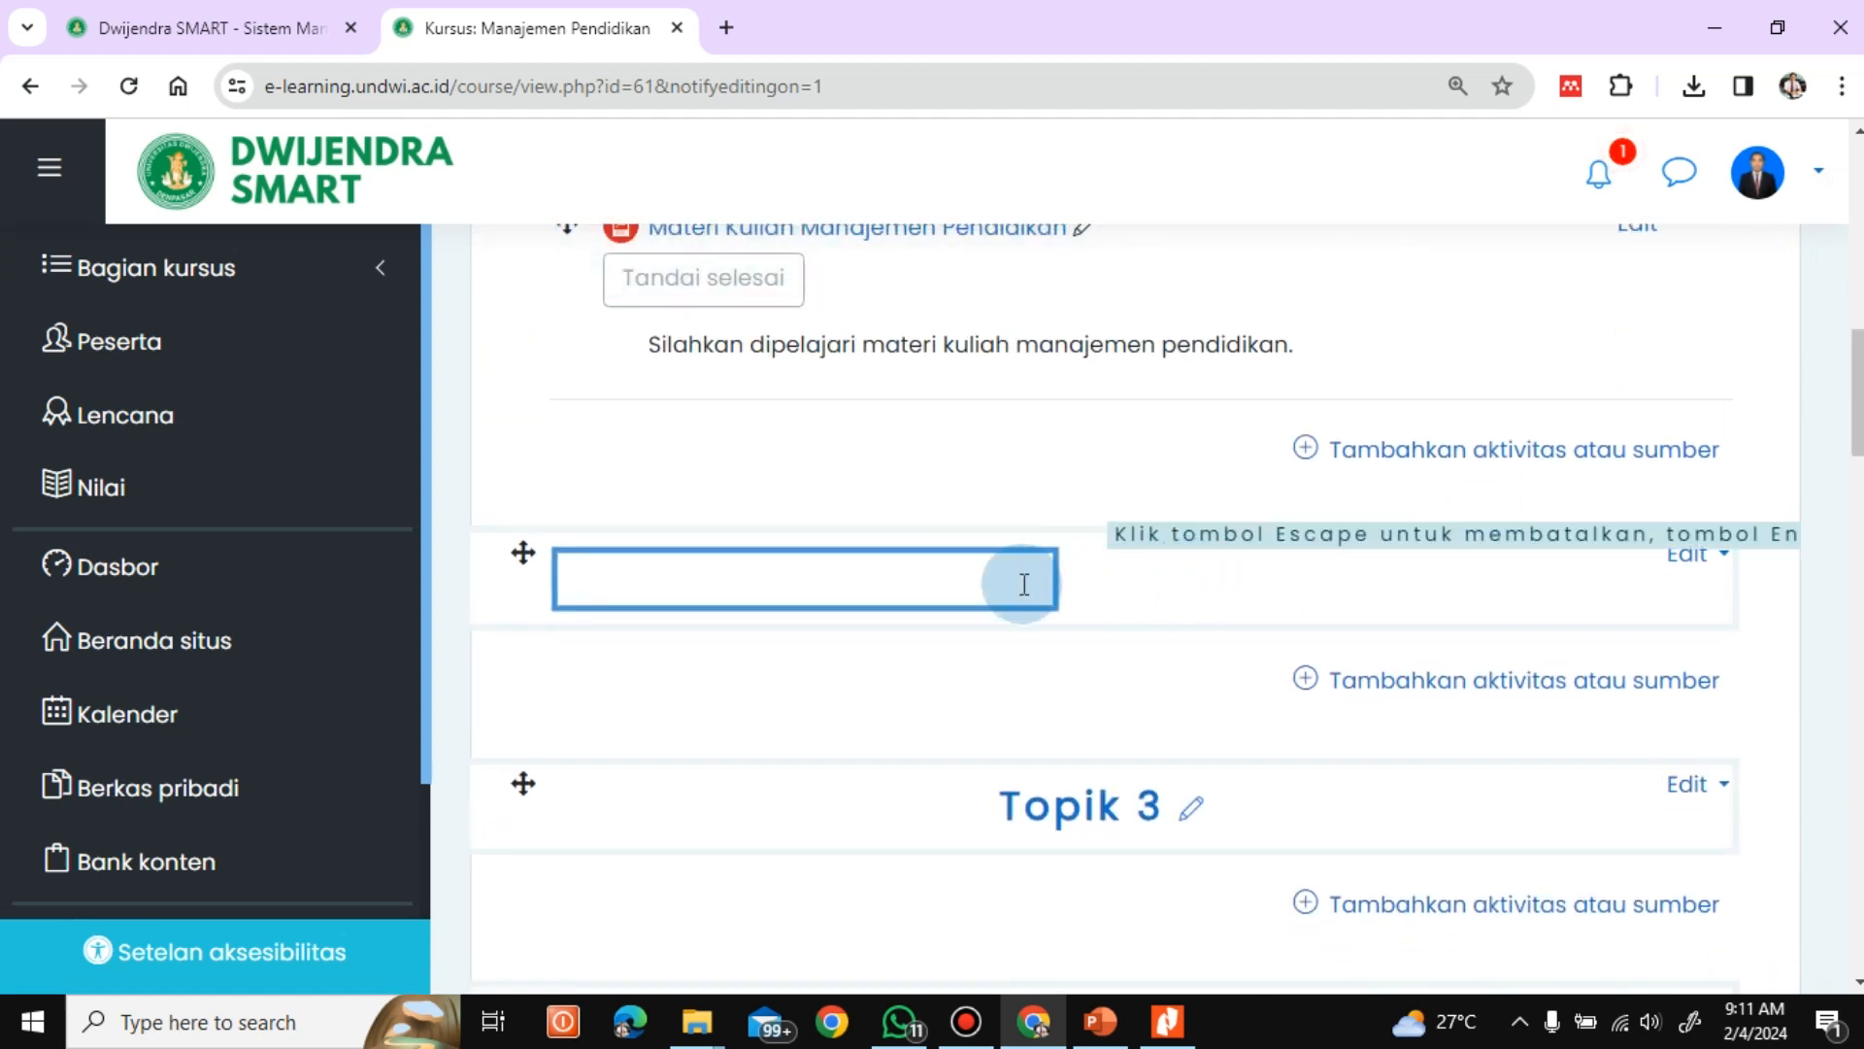
text(Pert)
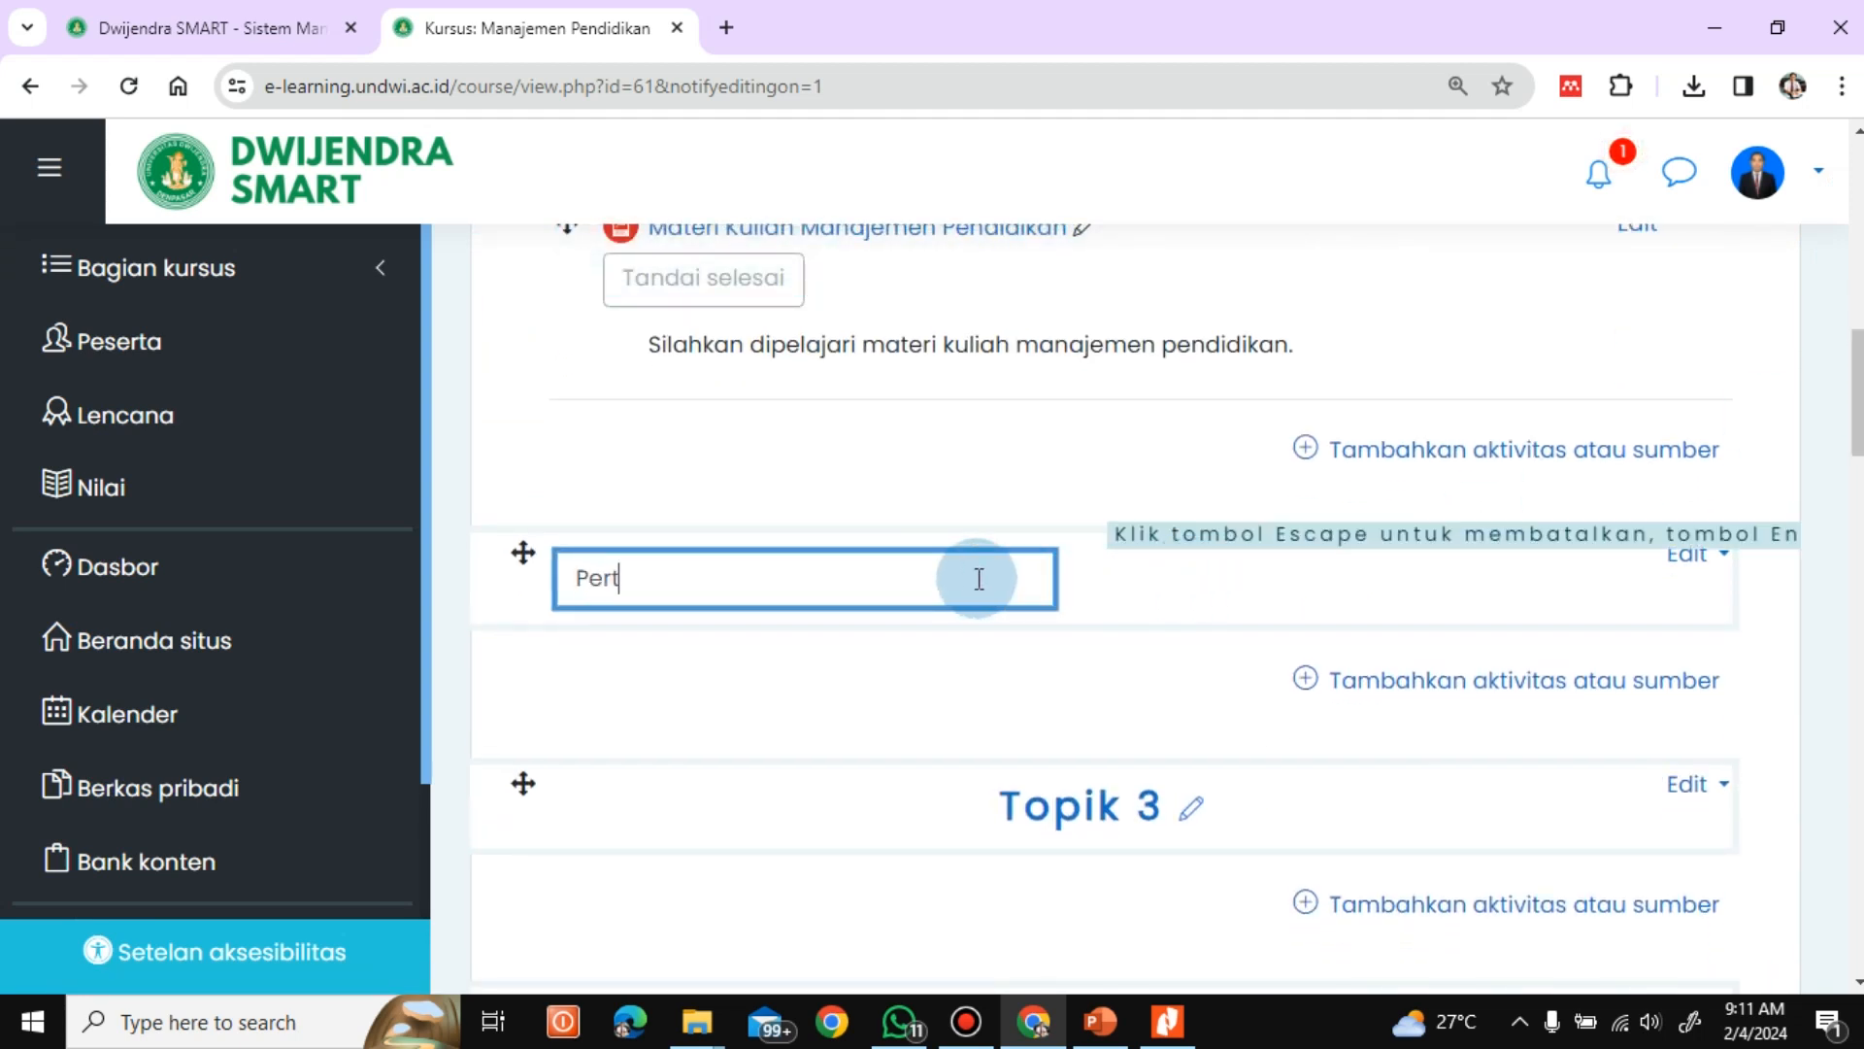
text(emuan 2)
key(Return)
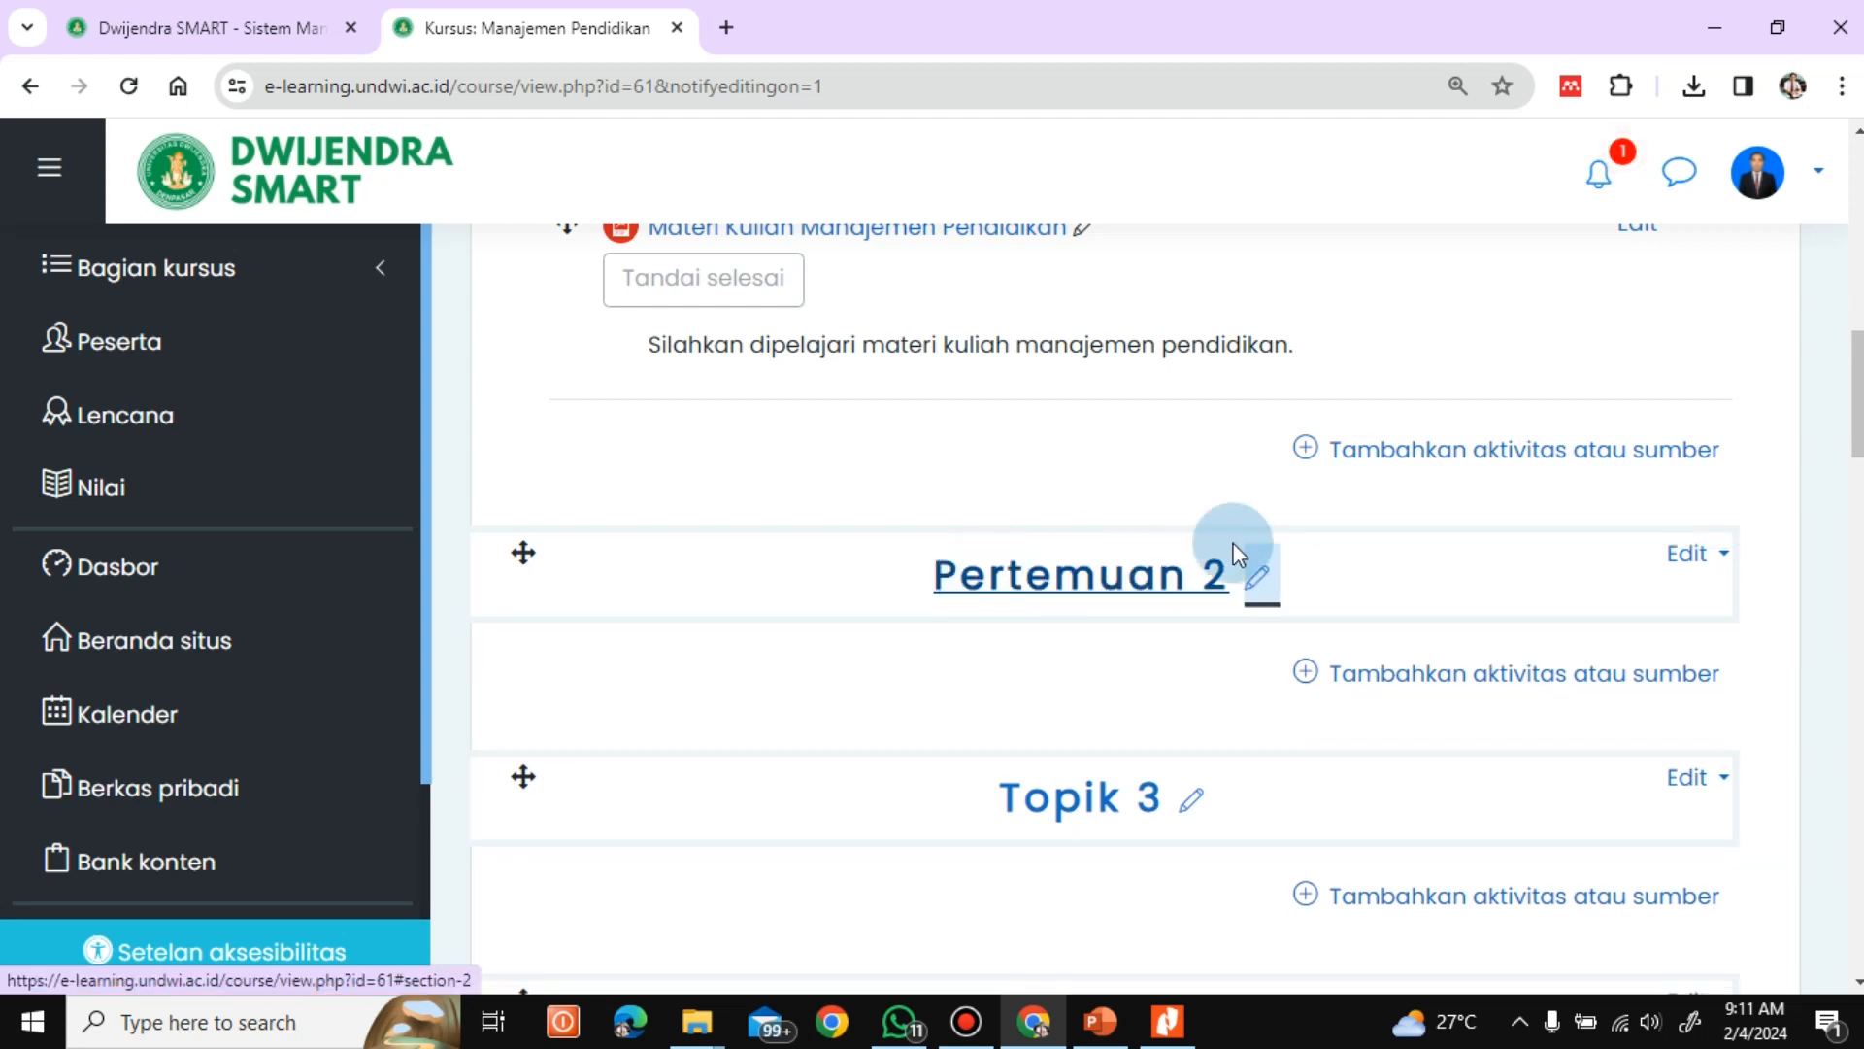
Add a new Penugasan (assignment) activity to the Pertemuan 2 section
click(1319, 679)
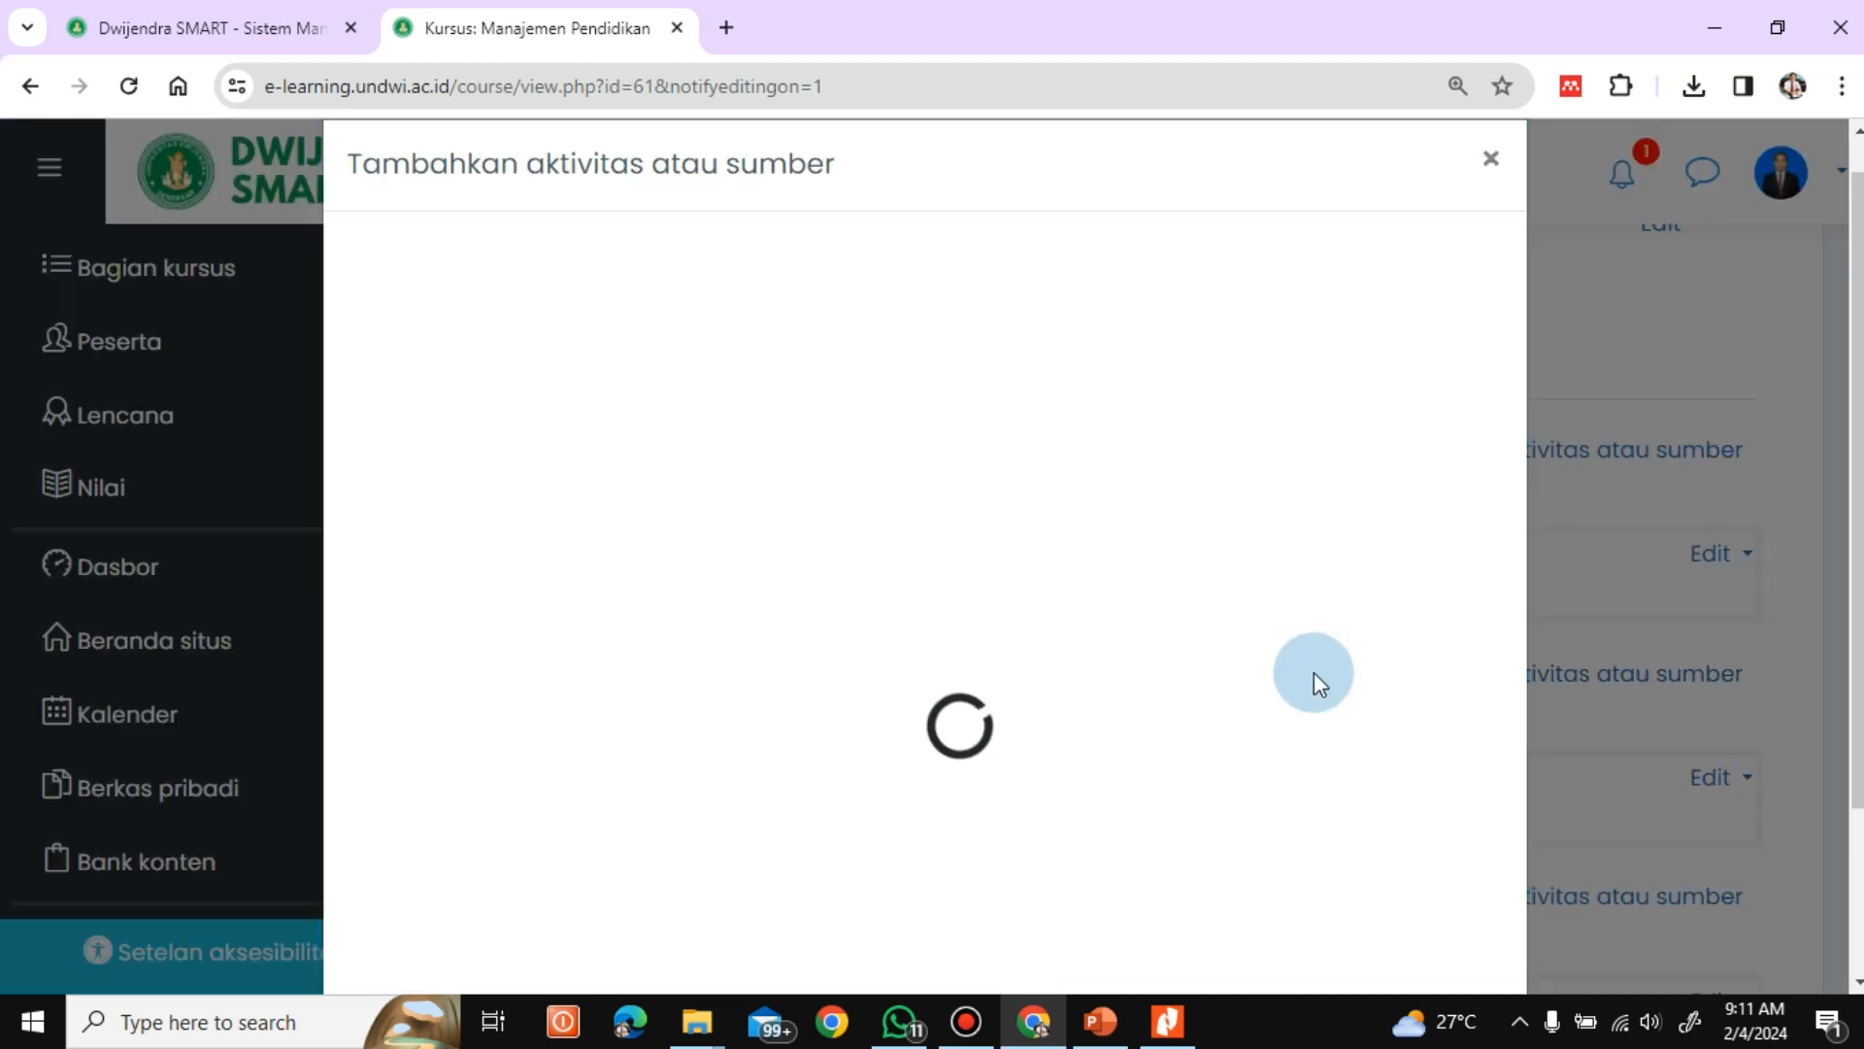
scroll(1855, 437, down, 2)
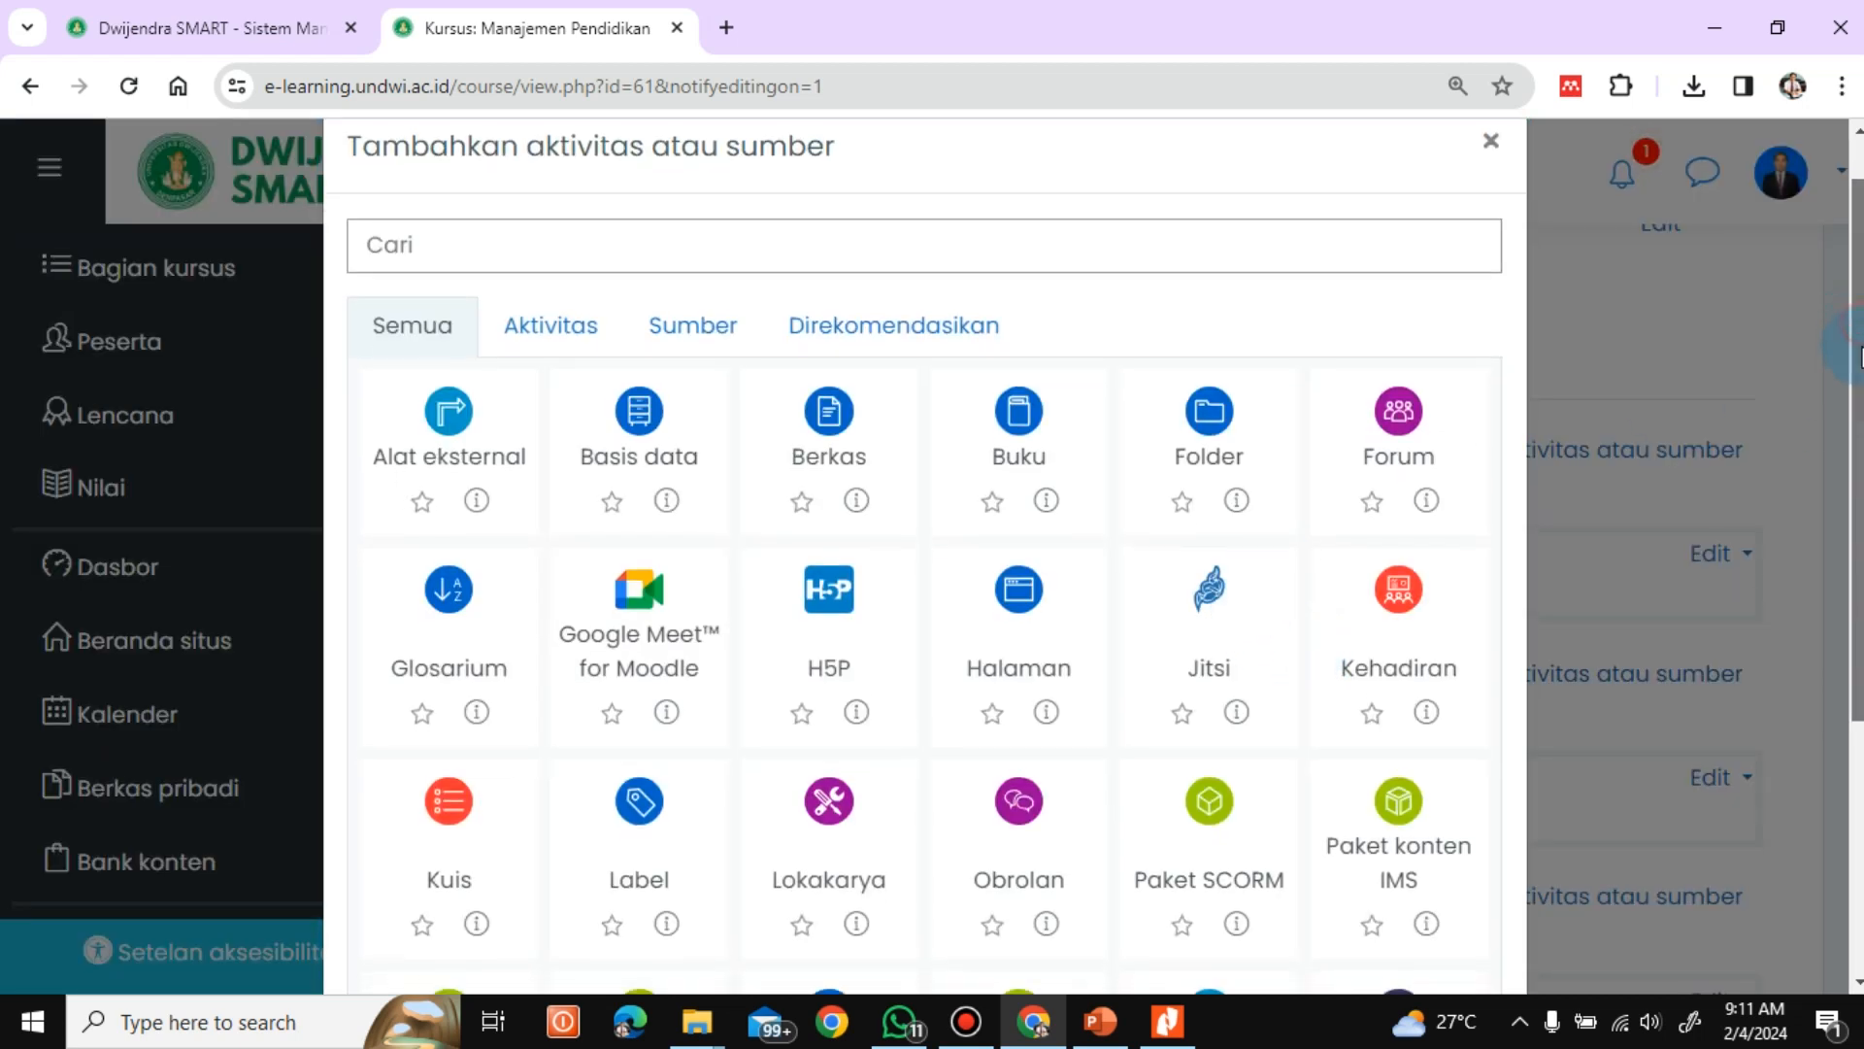
scroll(924, 554, down, 2)
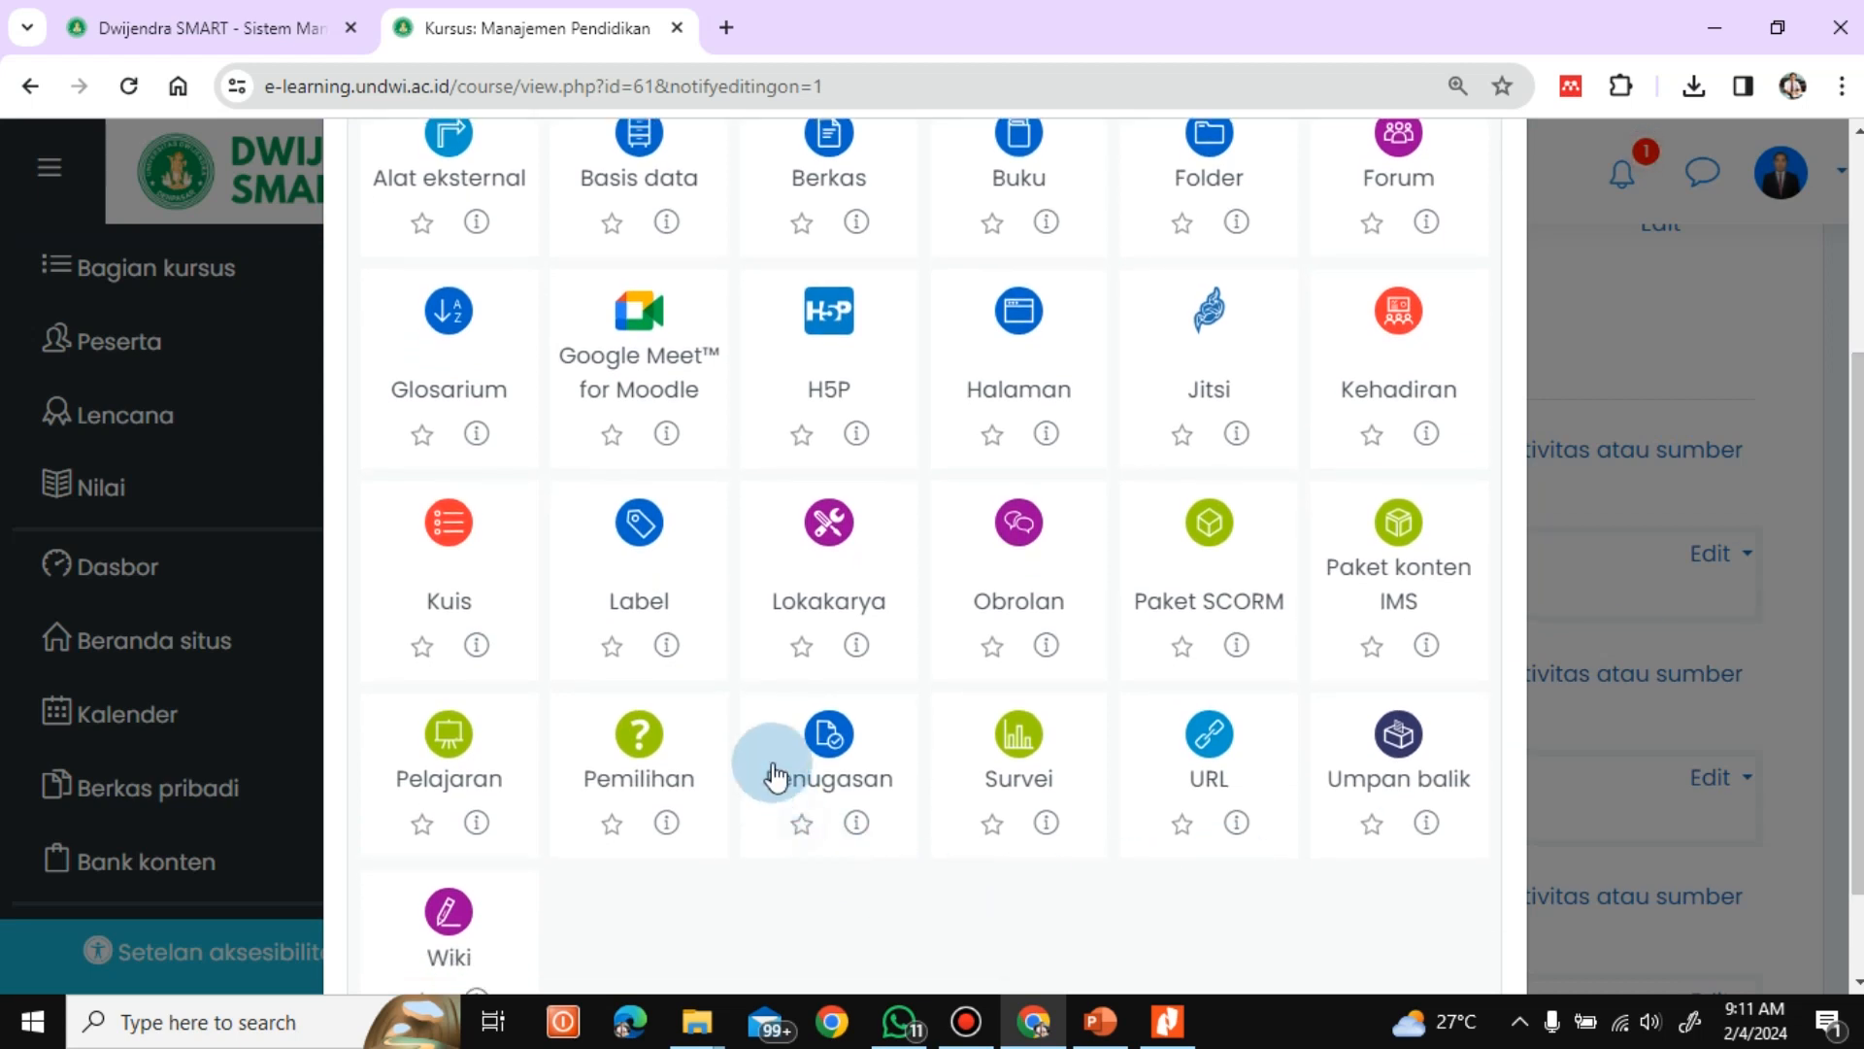
click(830, 738)
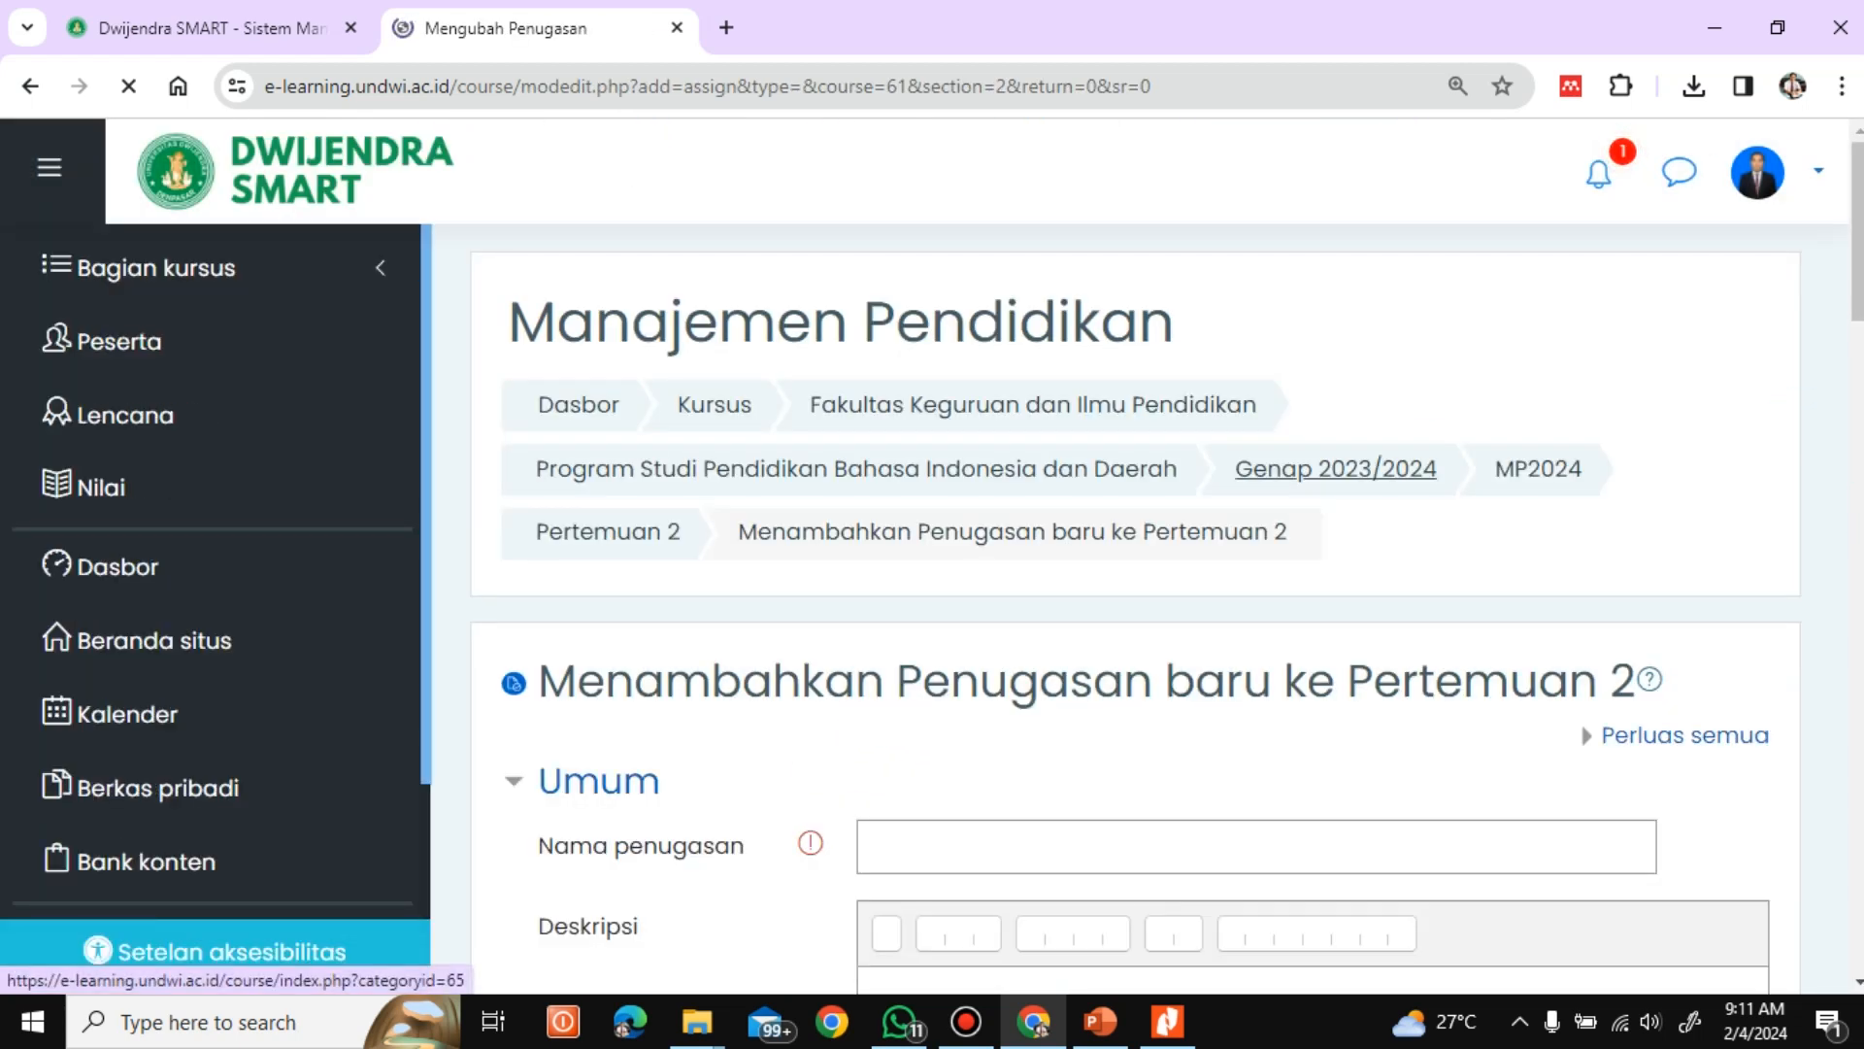
Name the new assignment "Tugas 1"
scroll(1137, 583, down, 3)
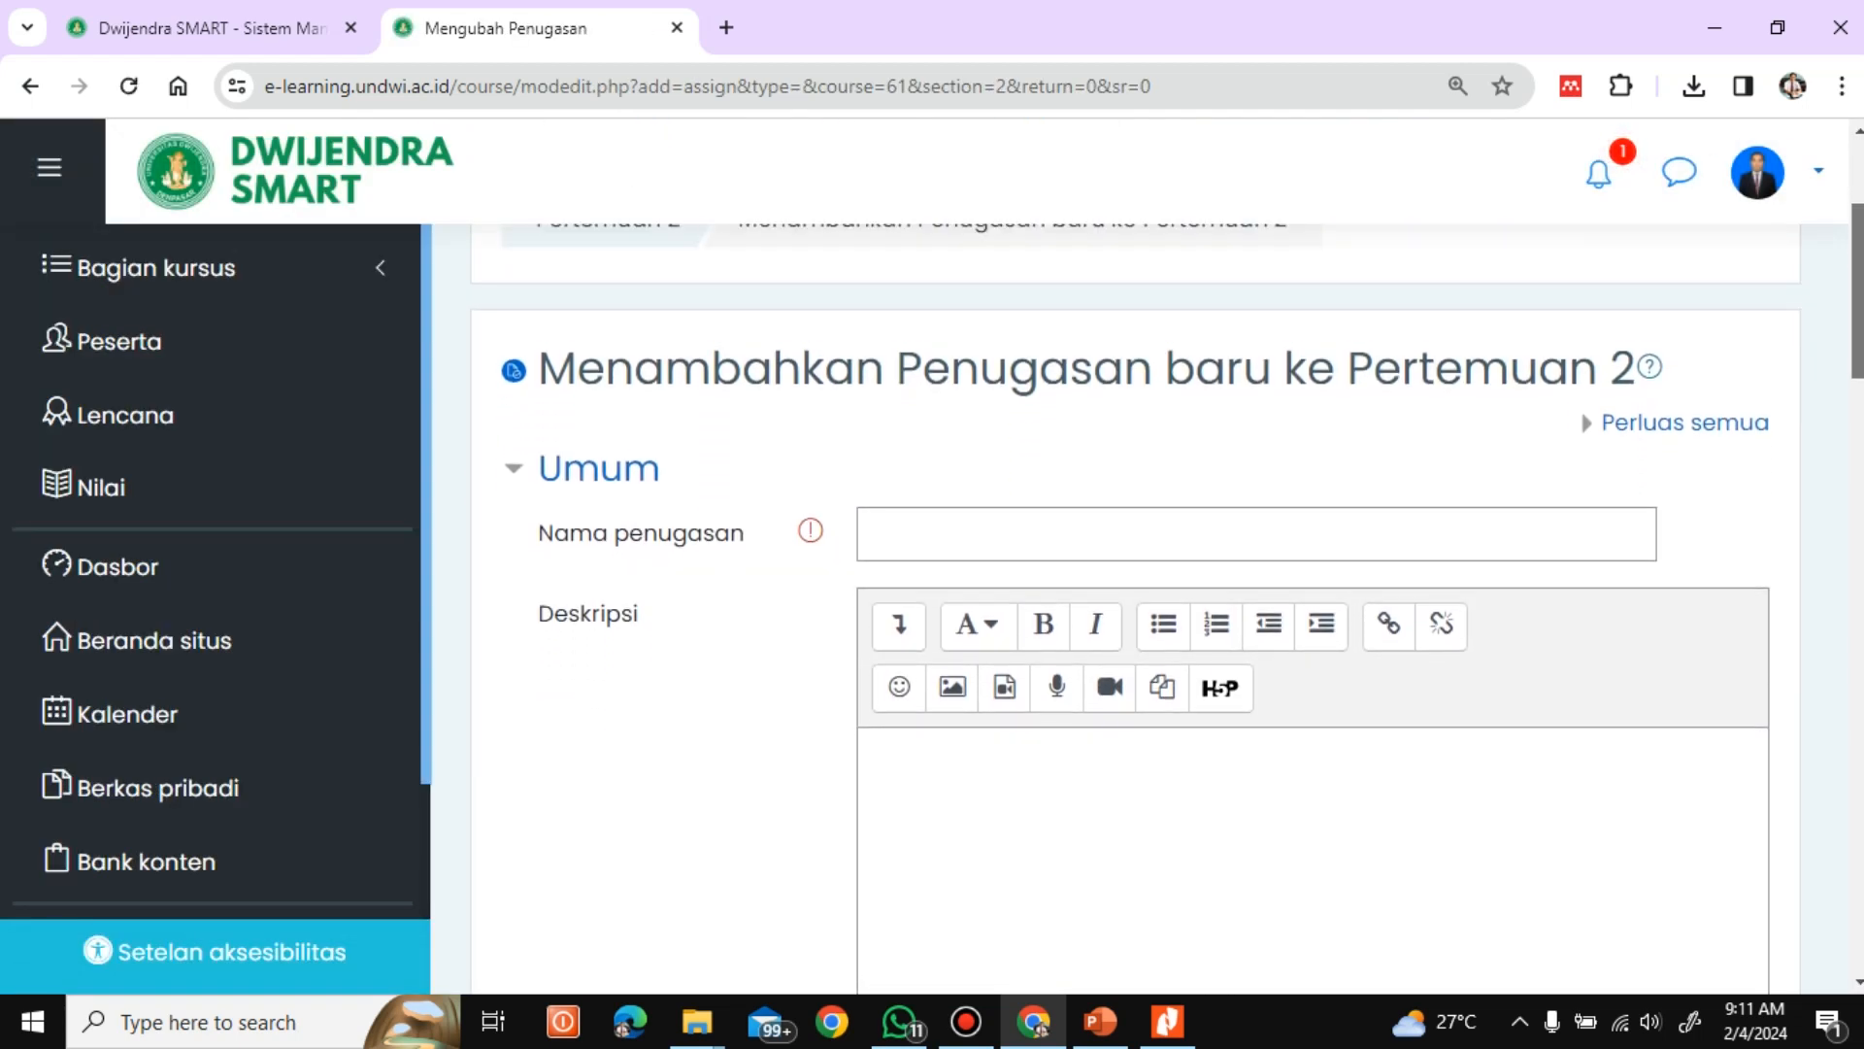
scroll(1165, 568, down, 2)
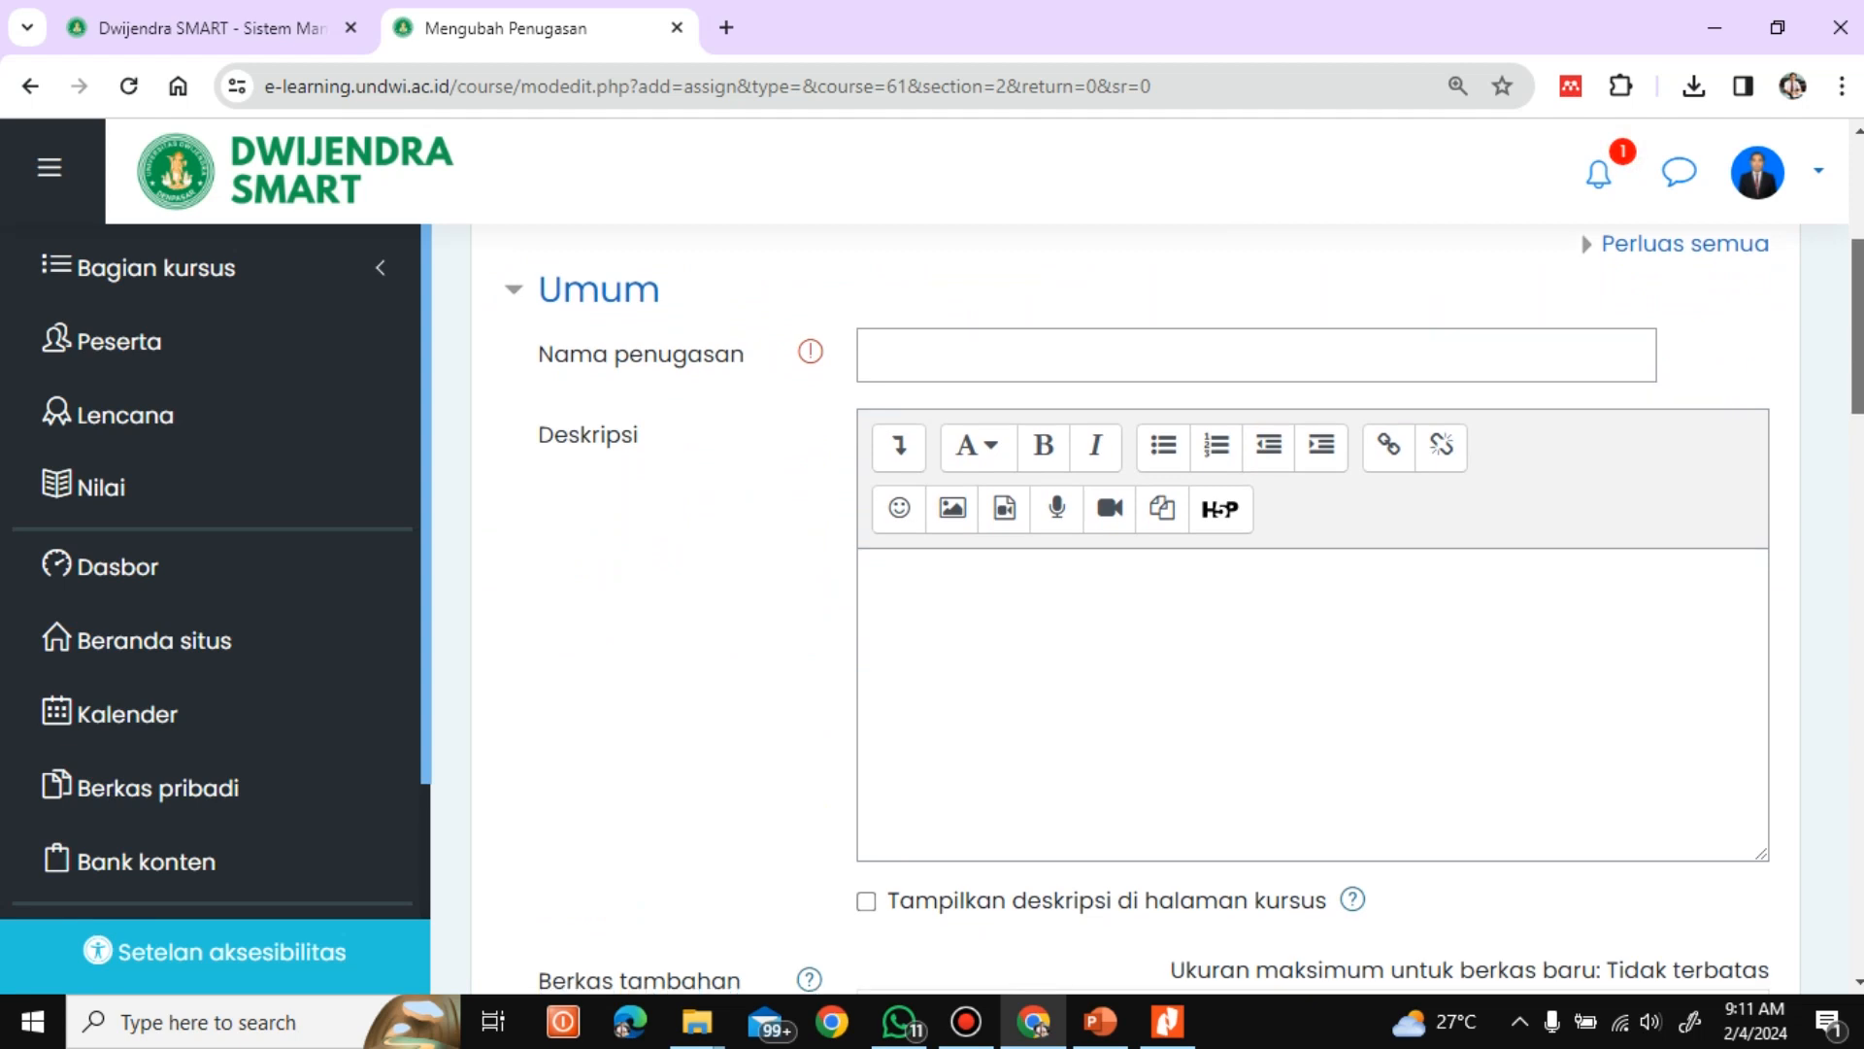
scroll(1078, 494, up, 2)
click(1078, 494)
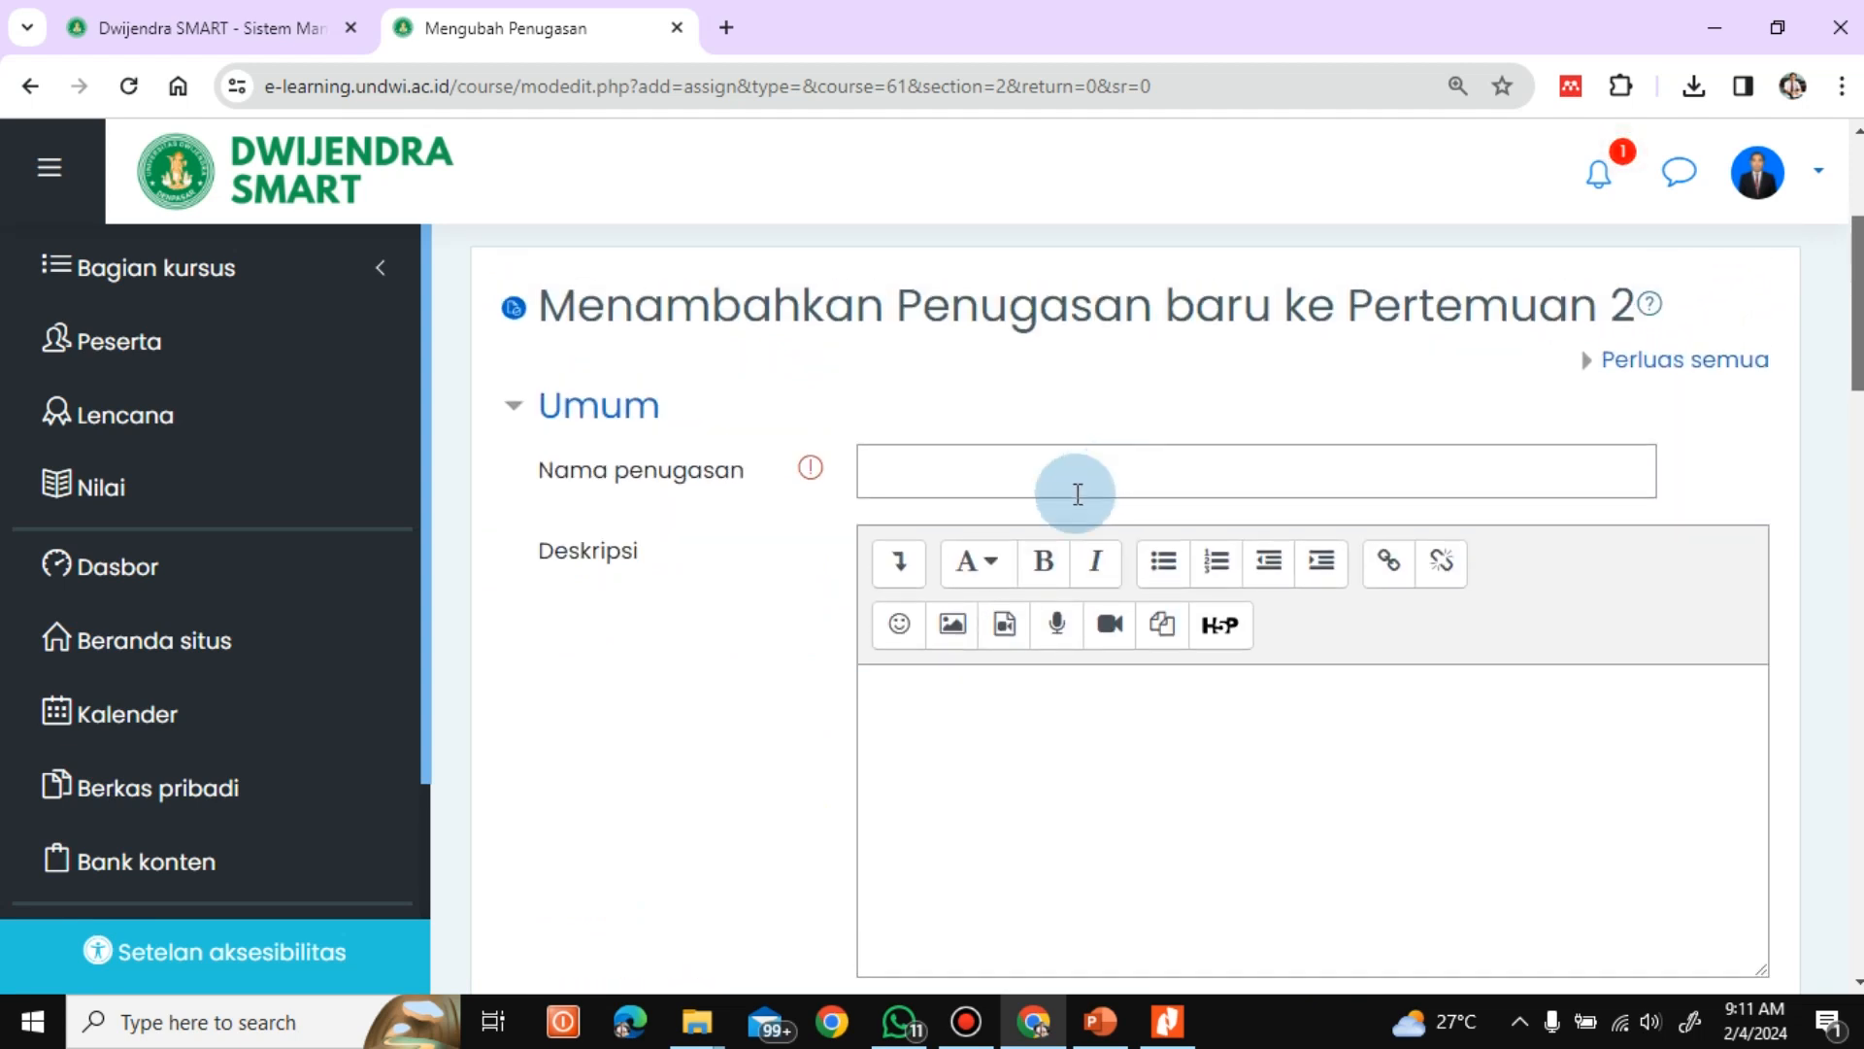
click(962, 472)
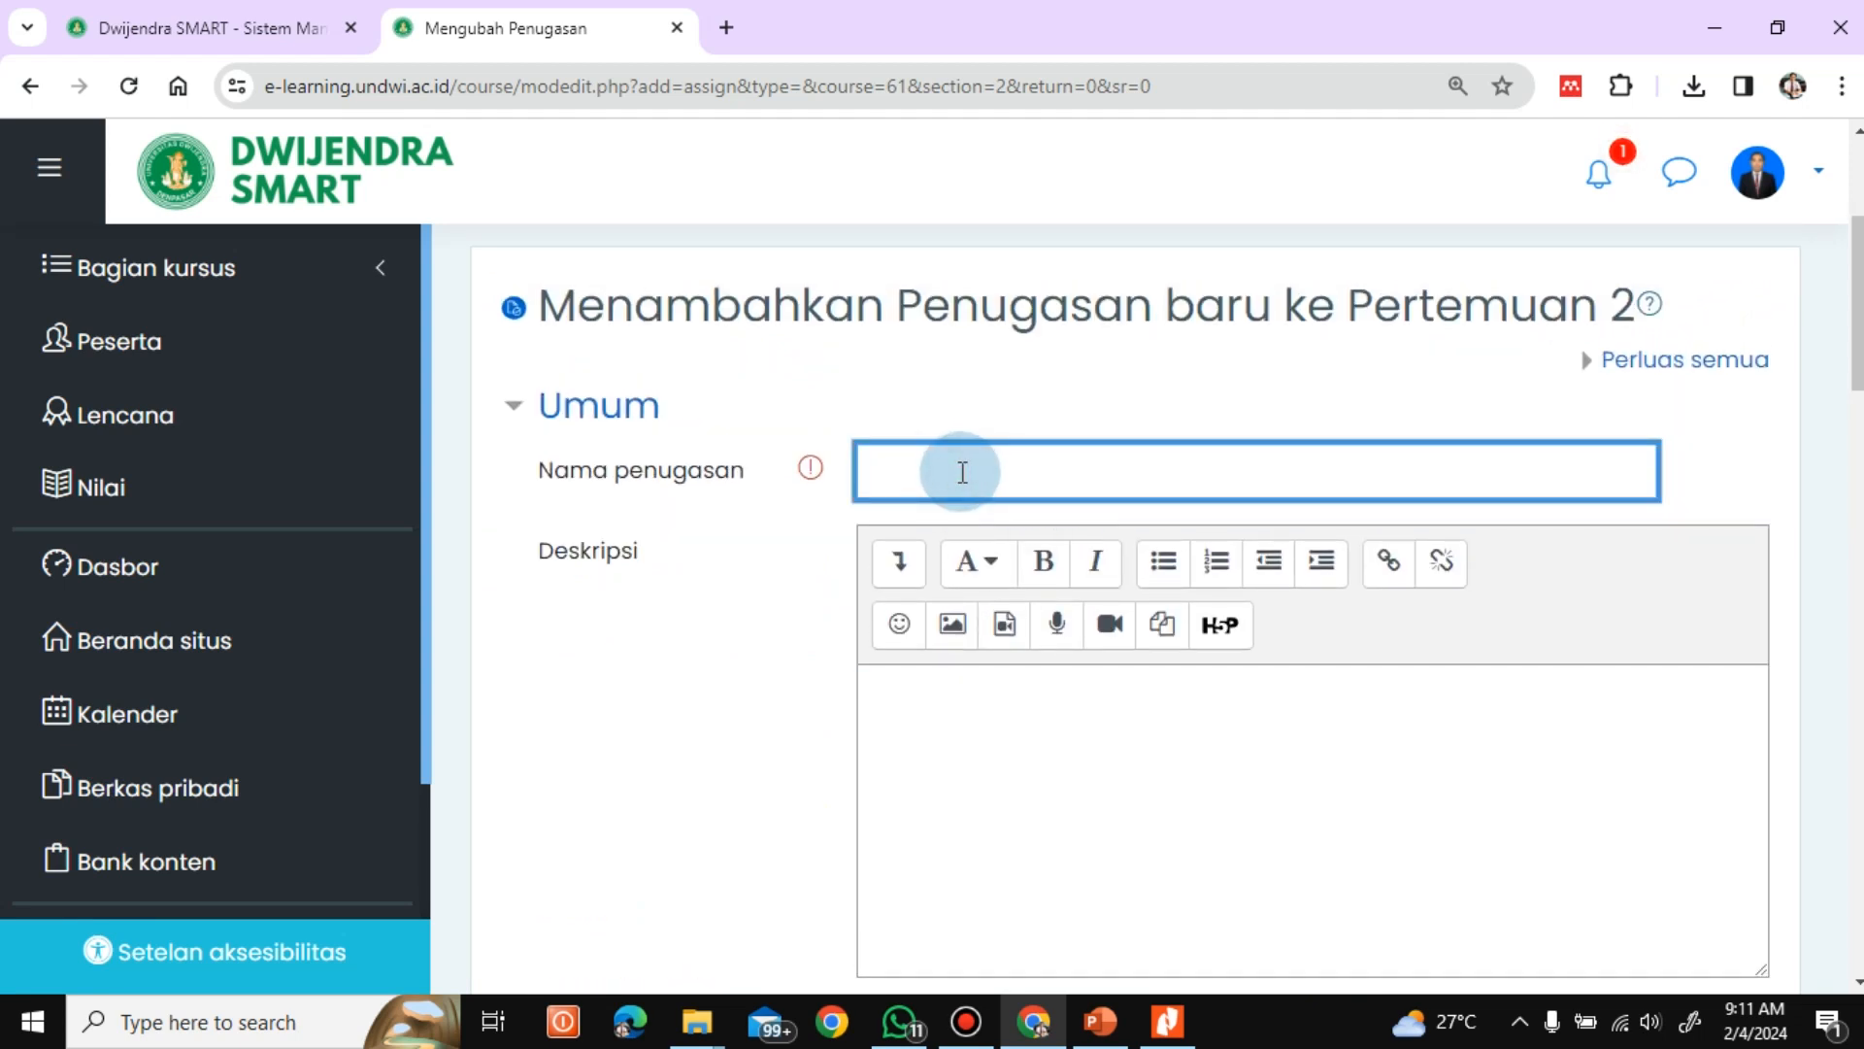
text(Tugas 1)
Start the assignment description with "Silahkan di download file penugasan terlampir."
scroll(1835, 416, down, 1)
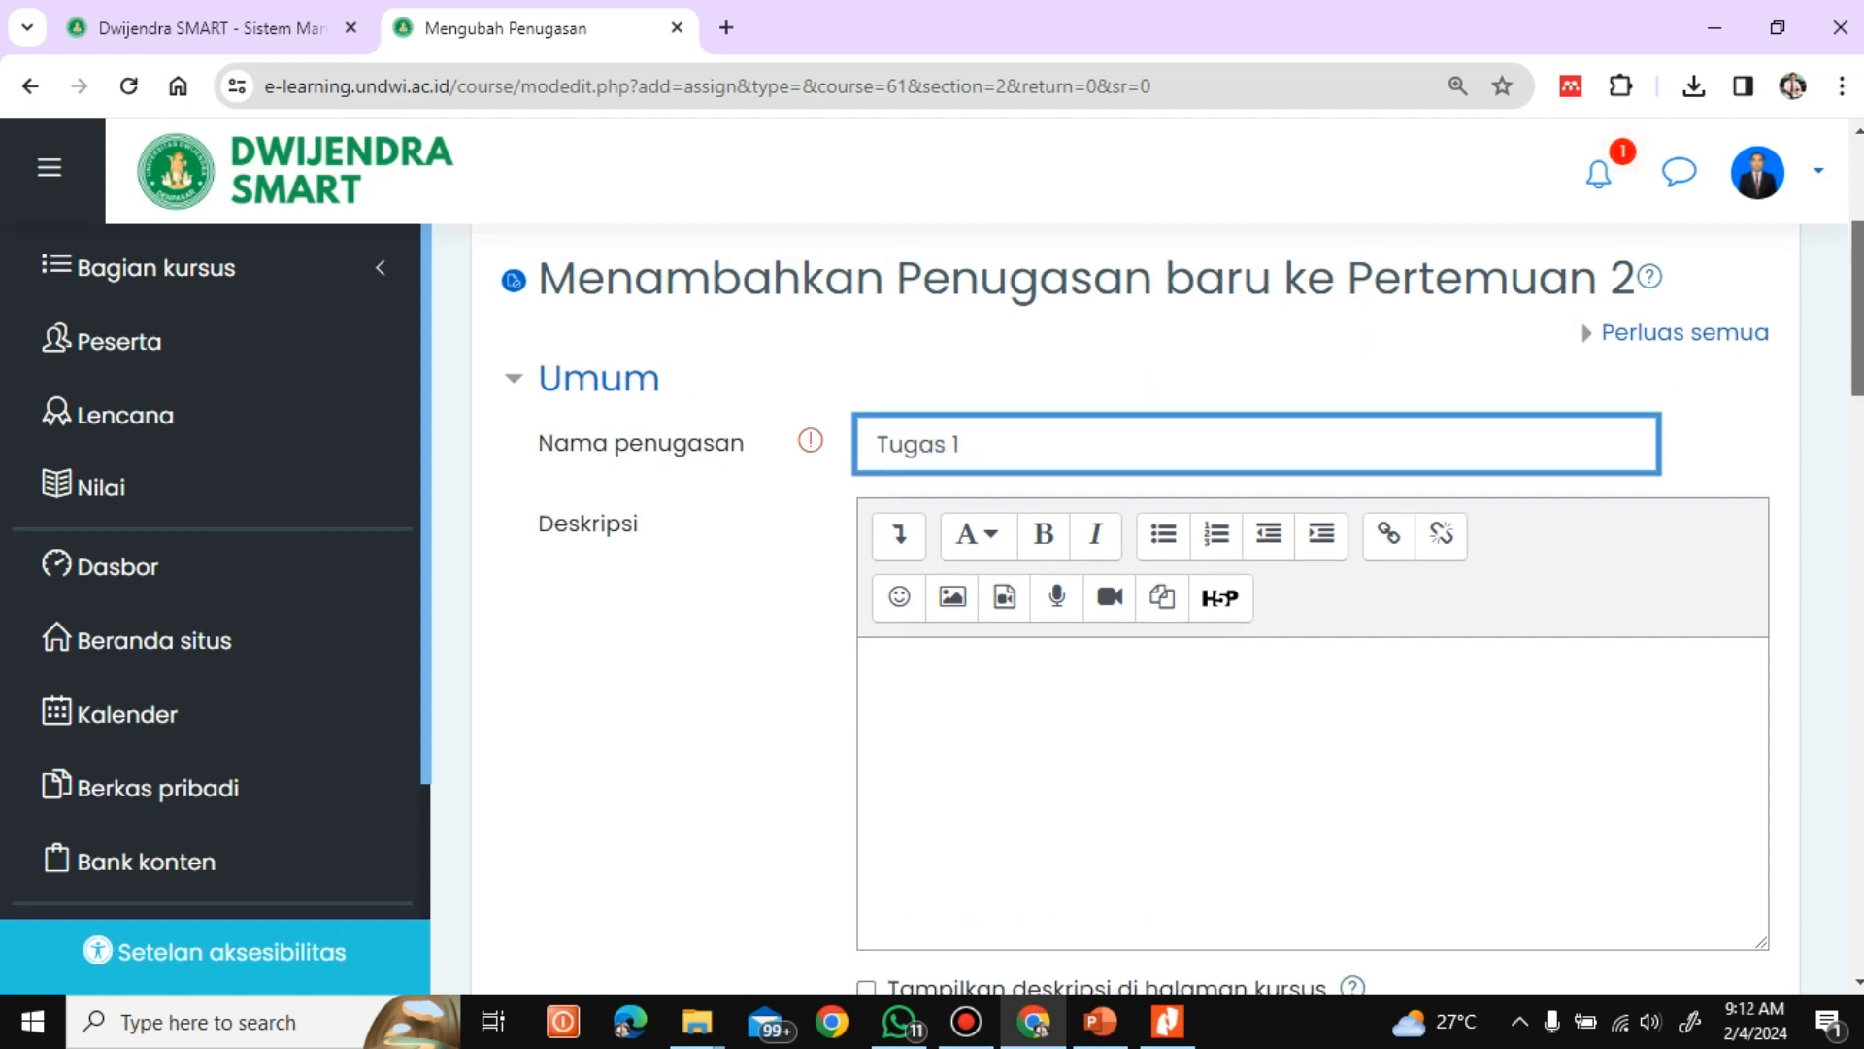
scroll(1166, 602, down, 2)
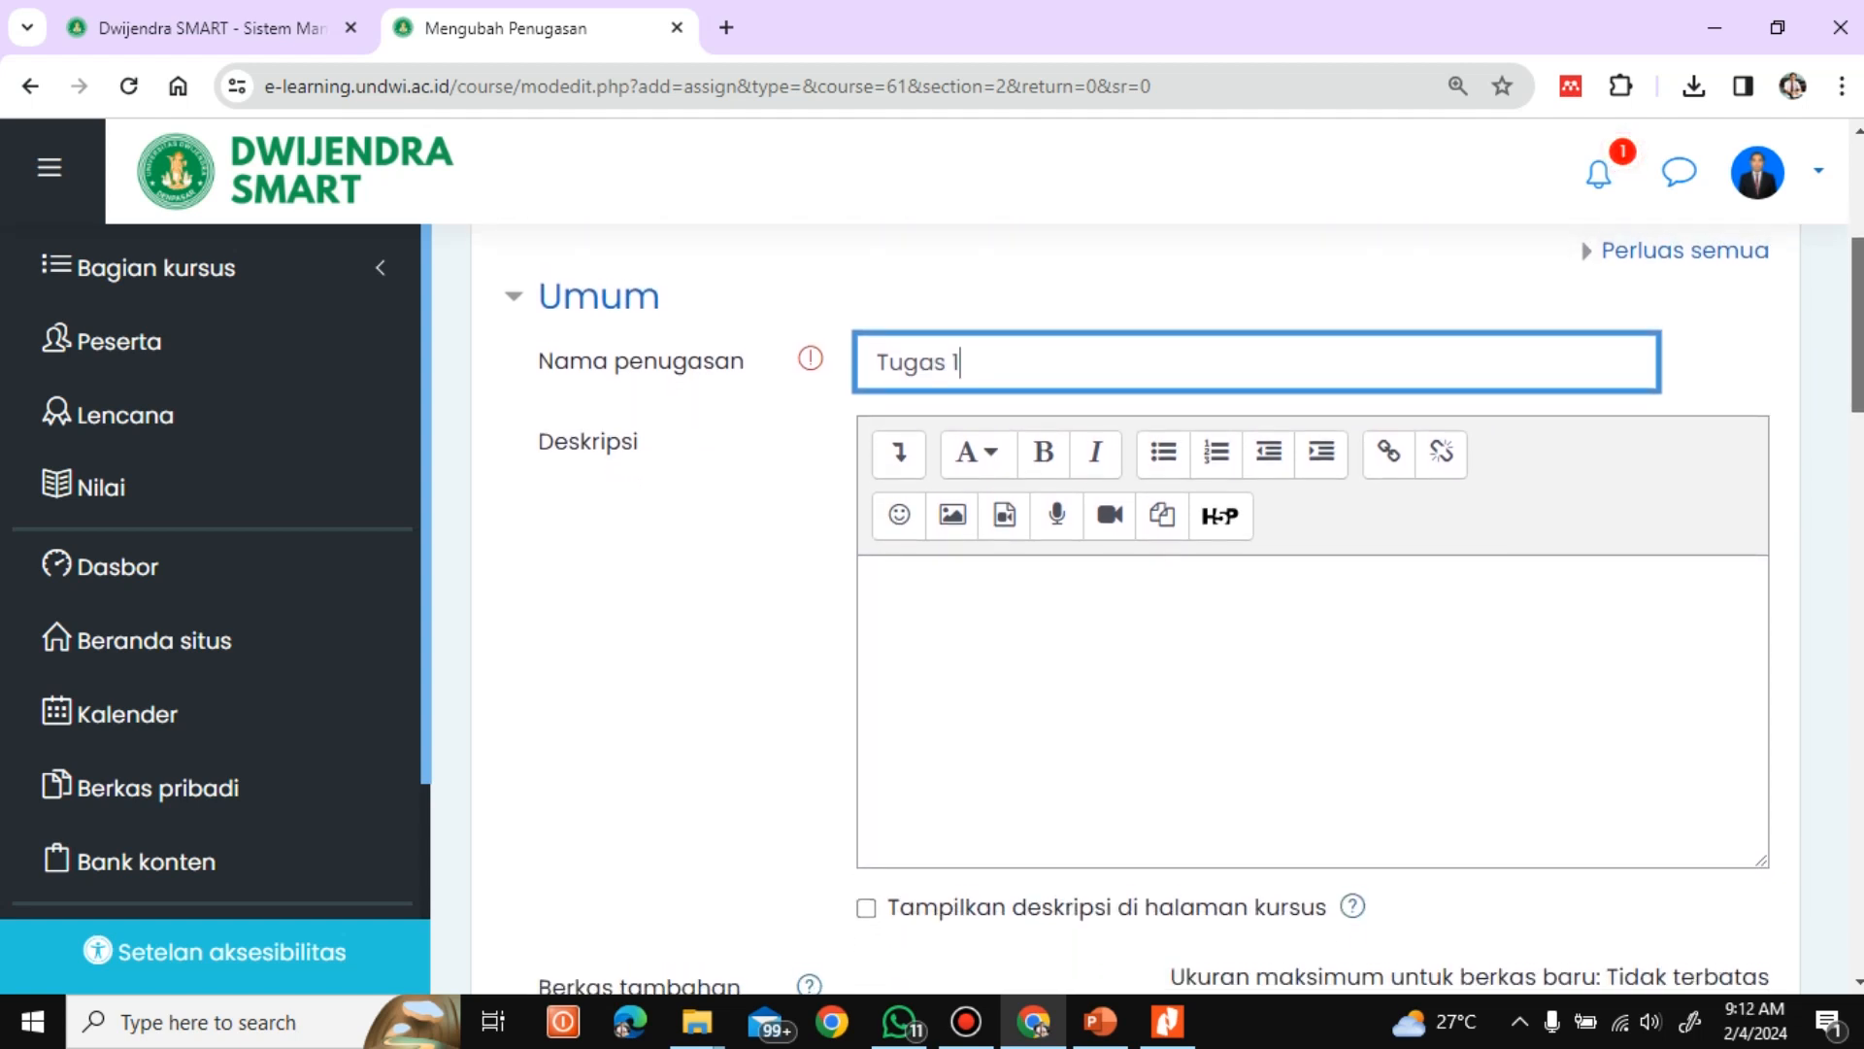
scroll(1165, 602, down, 1)
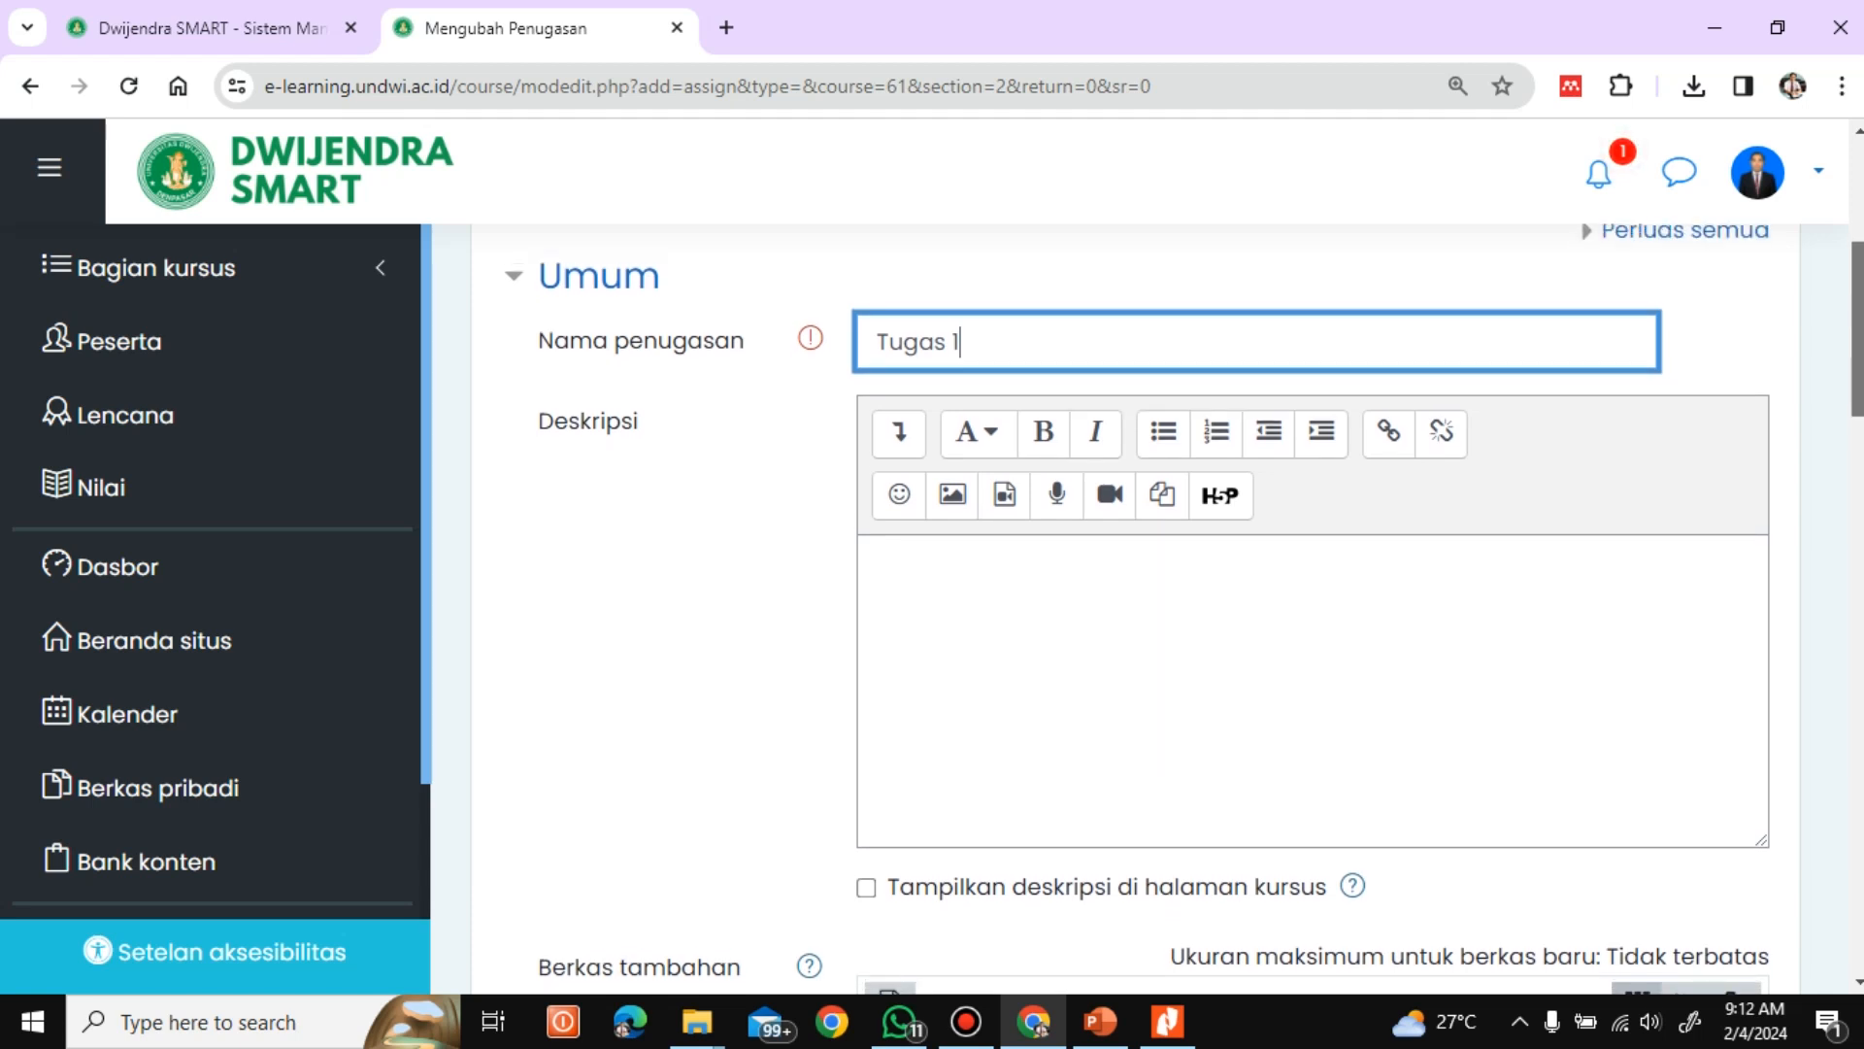
click(990, 589)
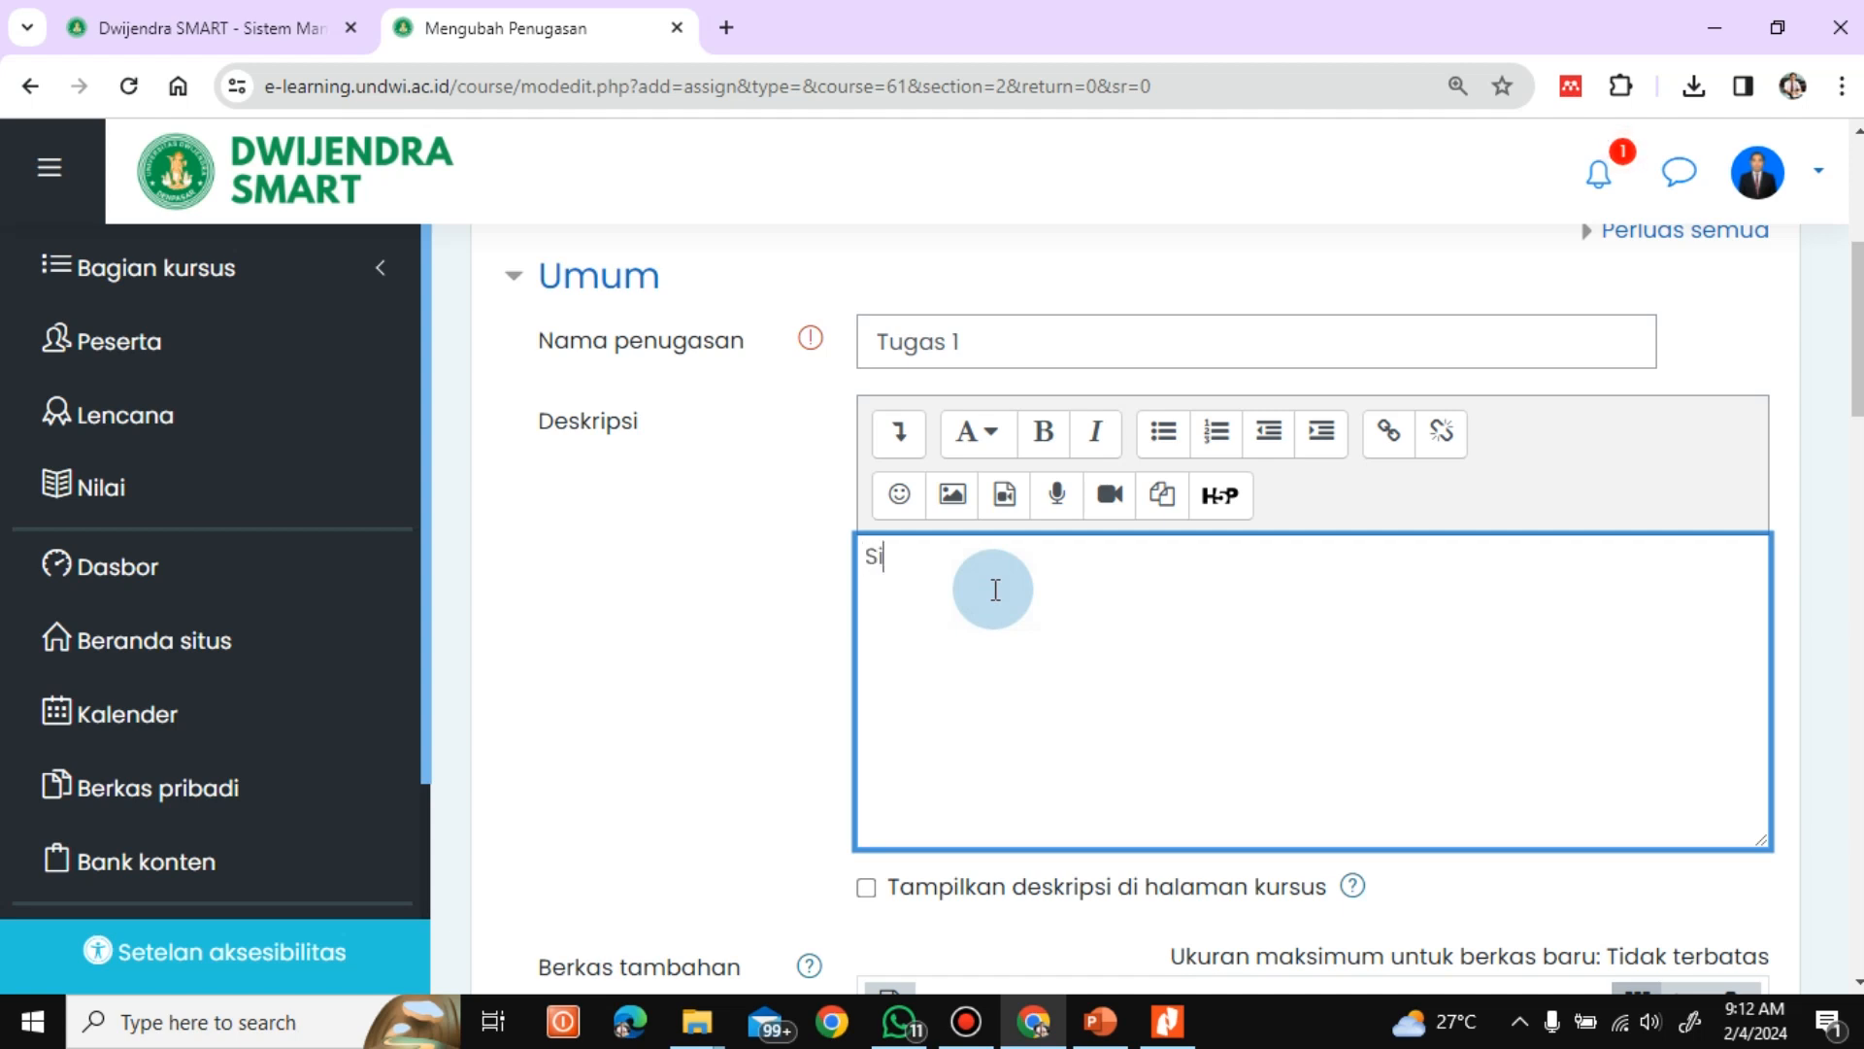
text(Silahkan di download file)
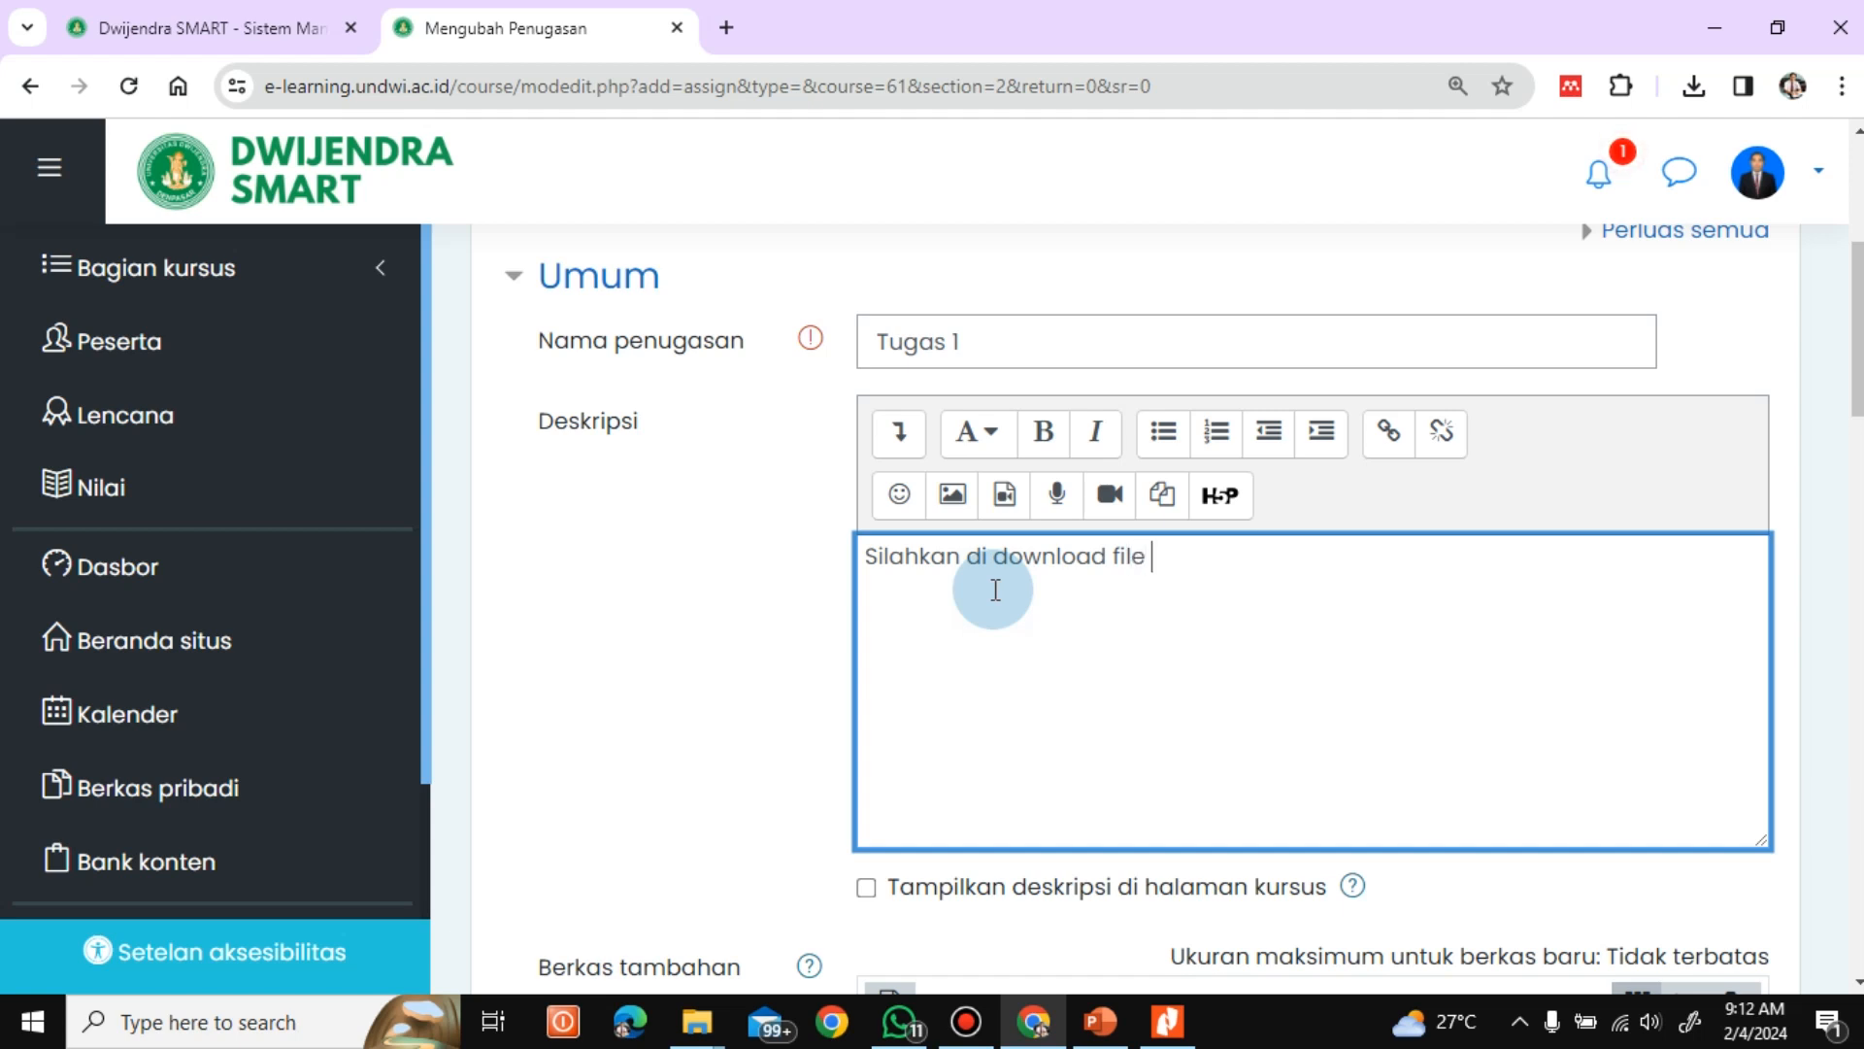
text(penugasan terl)
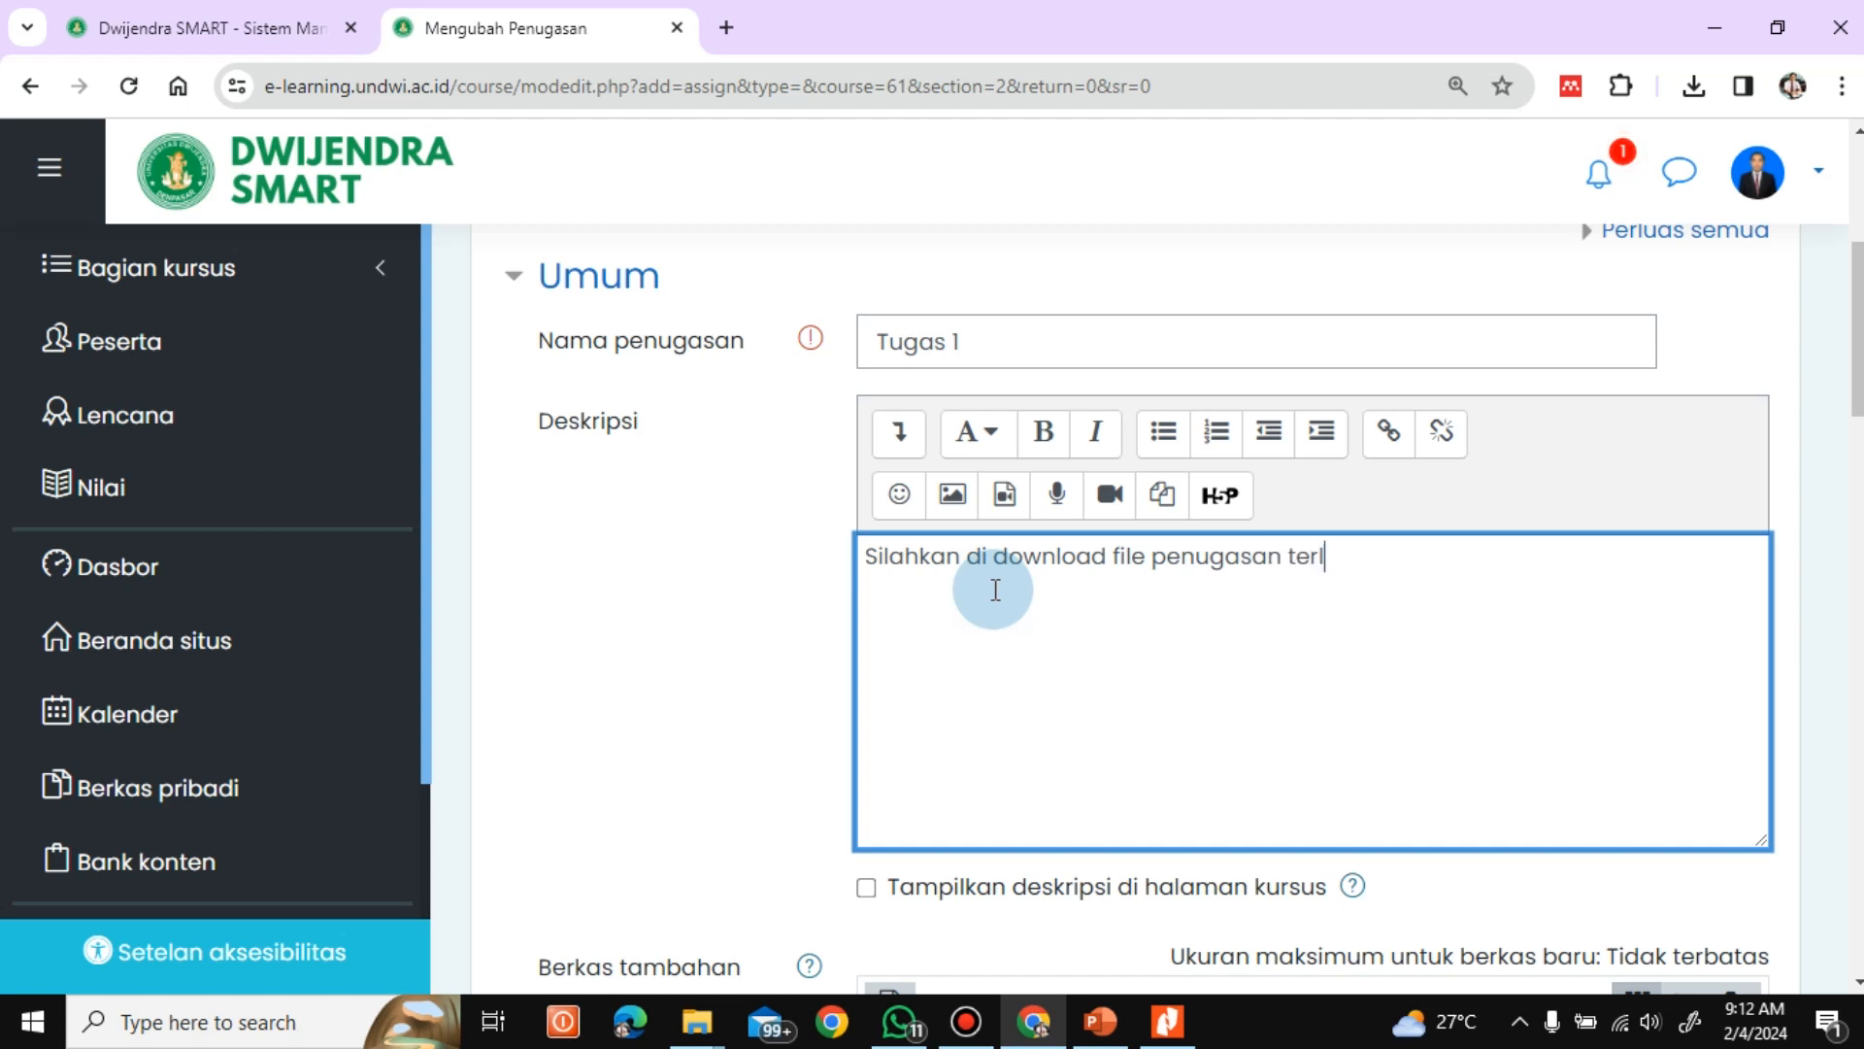
text(ampir. Dik)
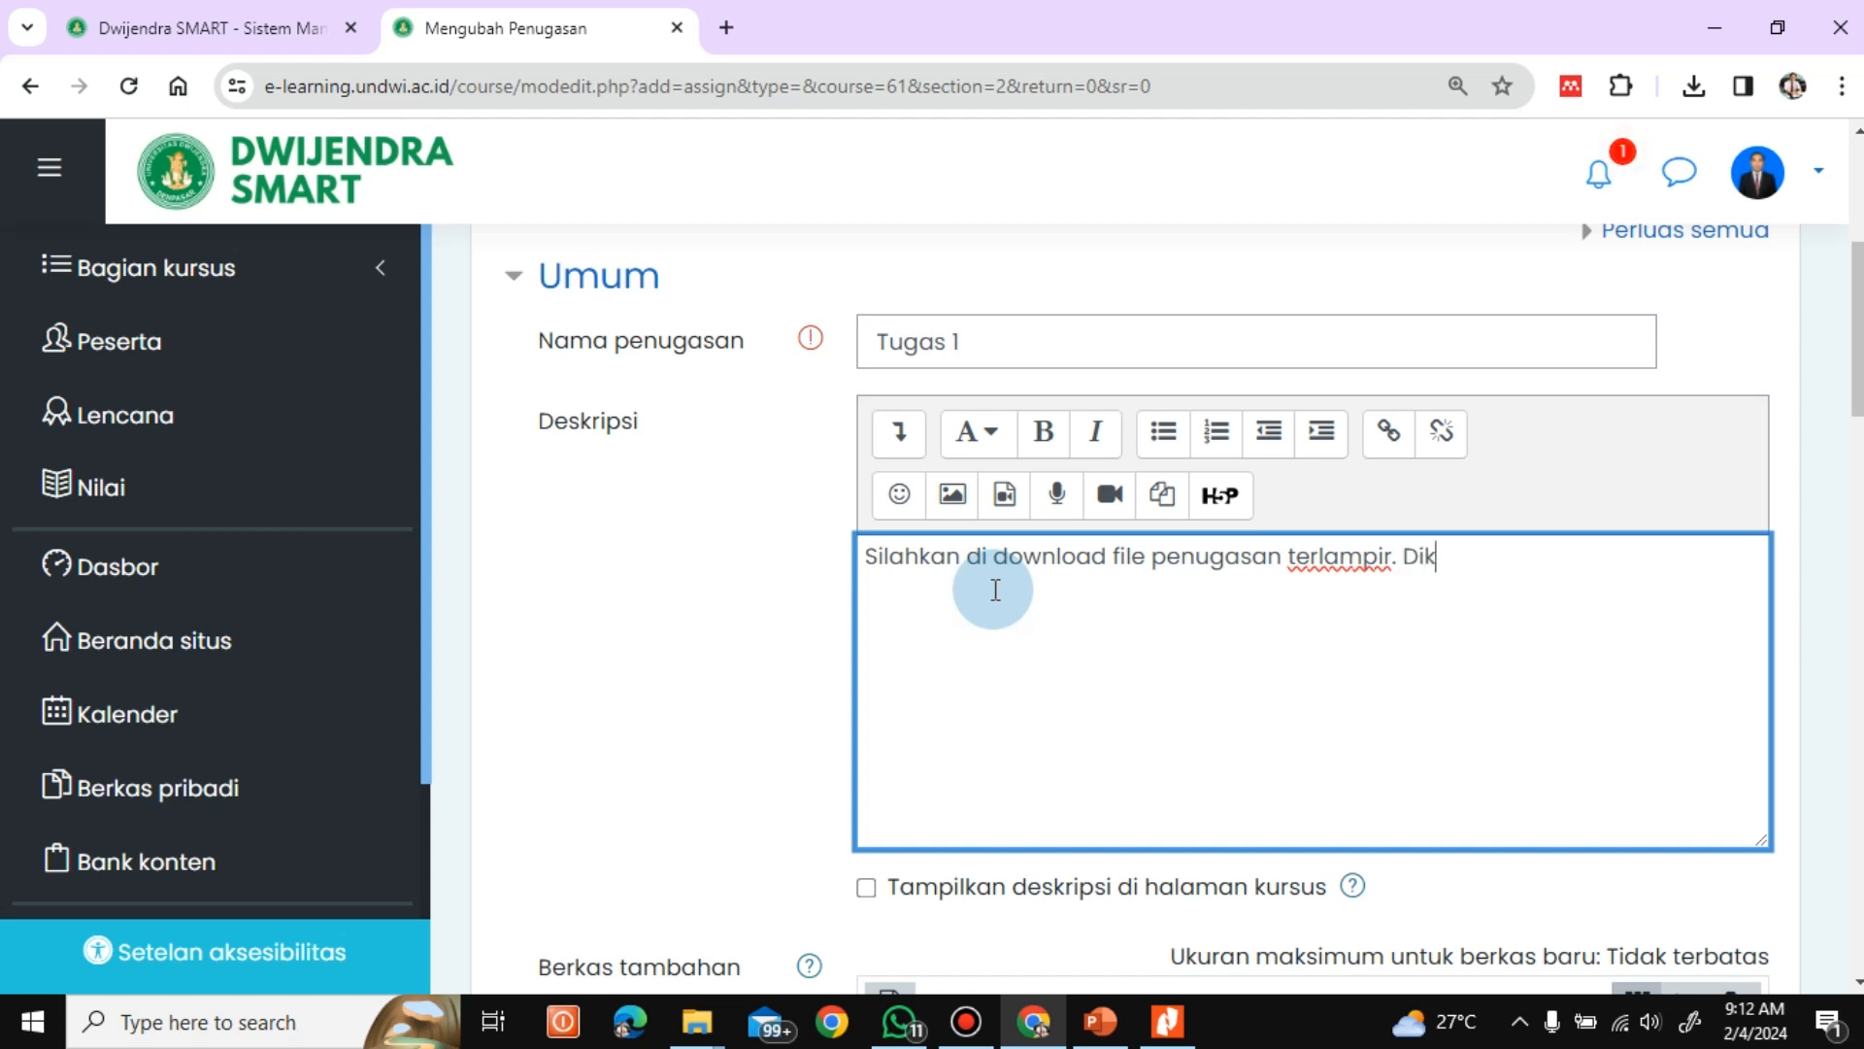
text(erjakan palin)
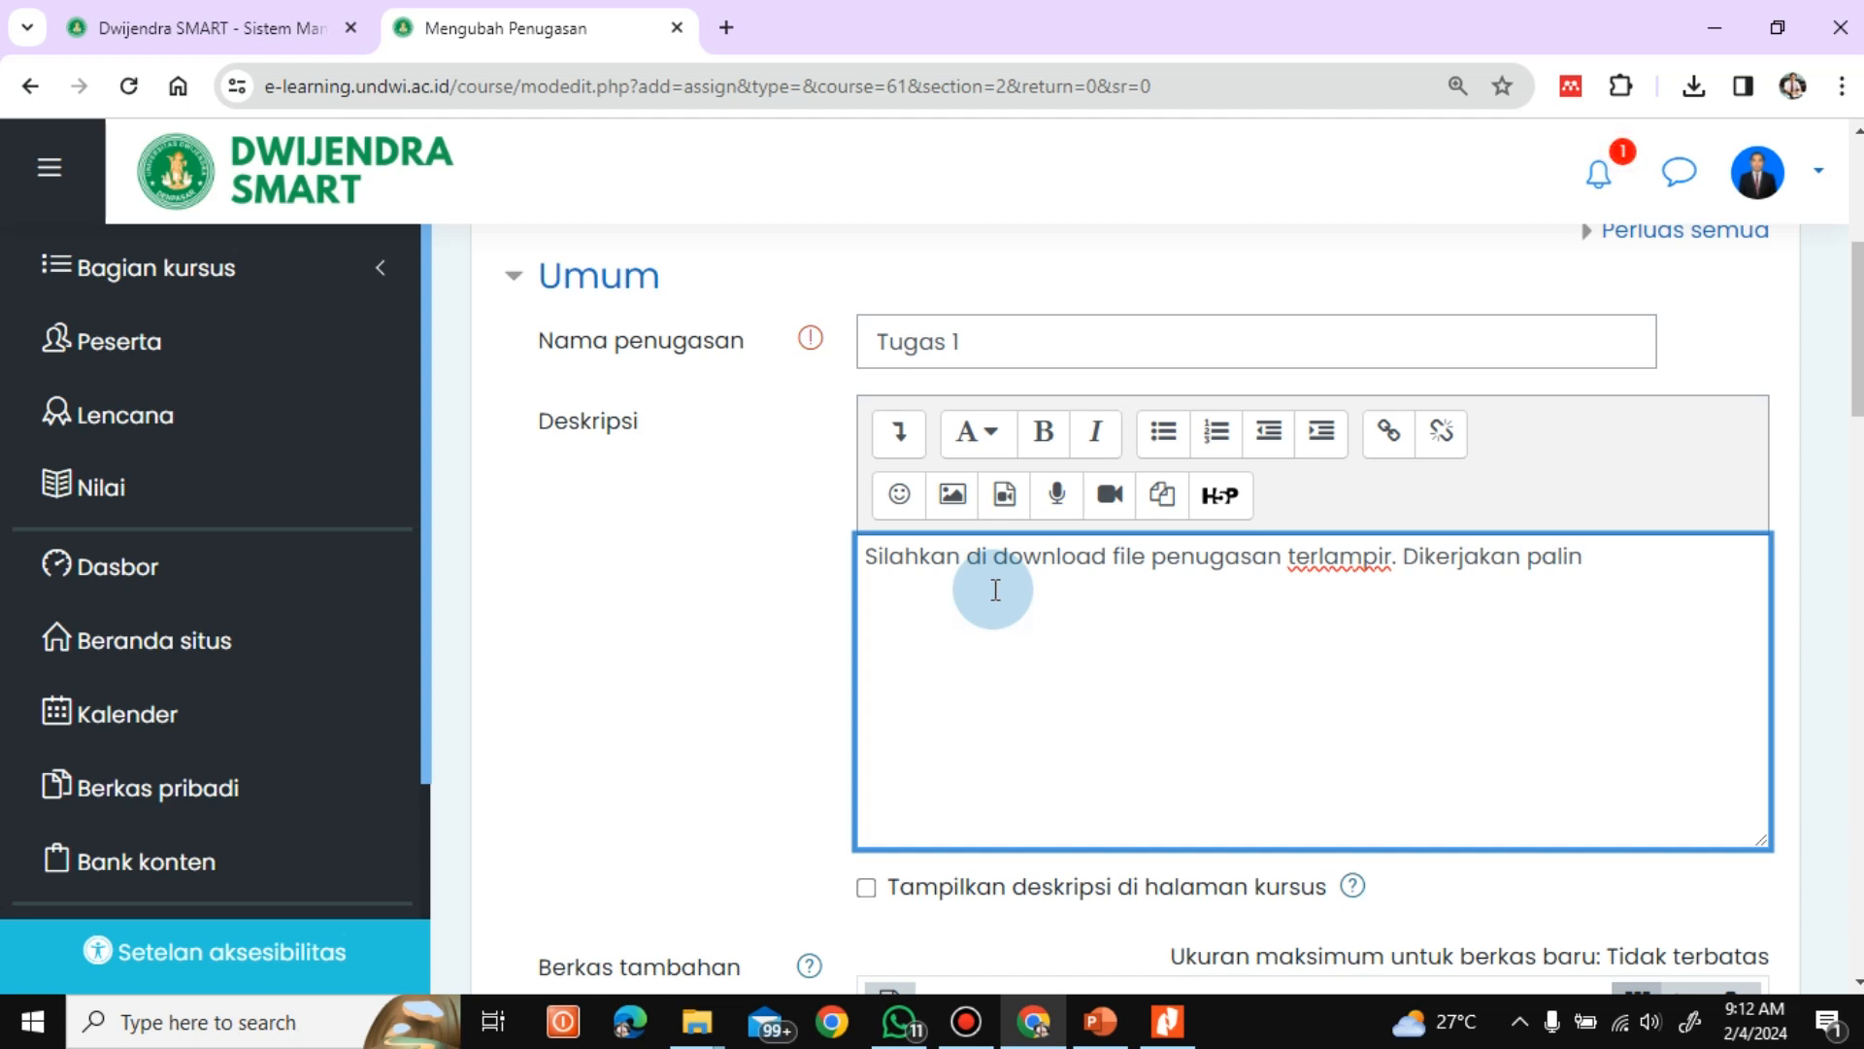
Add the sentence "Dikirimkan paling lambat tanggal ........." to the end of the assignment description
key(BackSpace)
key(BackSpace)
key(BackSpace)
key(BackSpace)
key(BackSpace)
key(BackSpace)
key(BackSpace)
key(BackSpace)
key(BackSpace)
key(BackSpace)
key(BackSpace)
key(BackSpace)
key(BackSpace)
key(BackSpace)
text(kump)
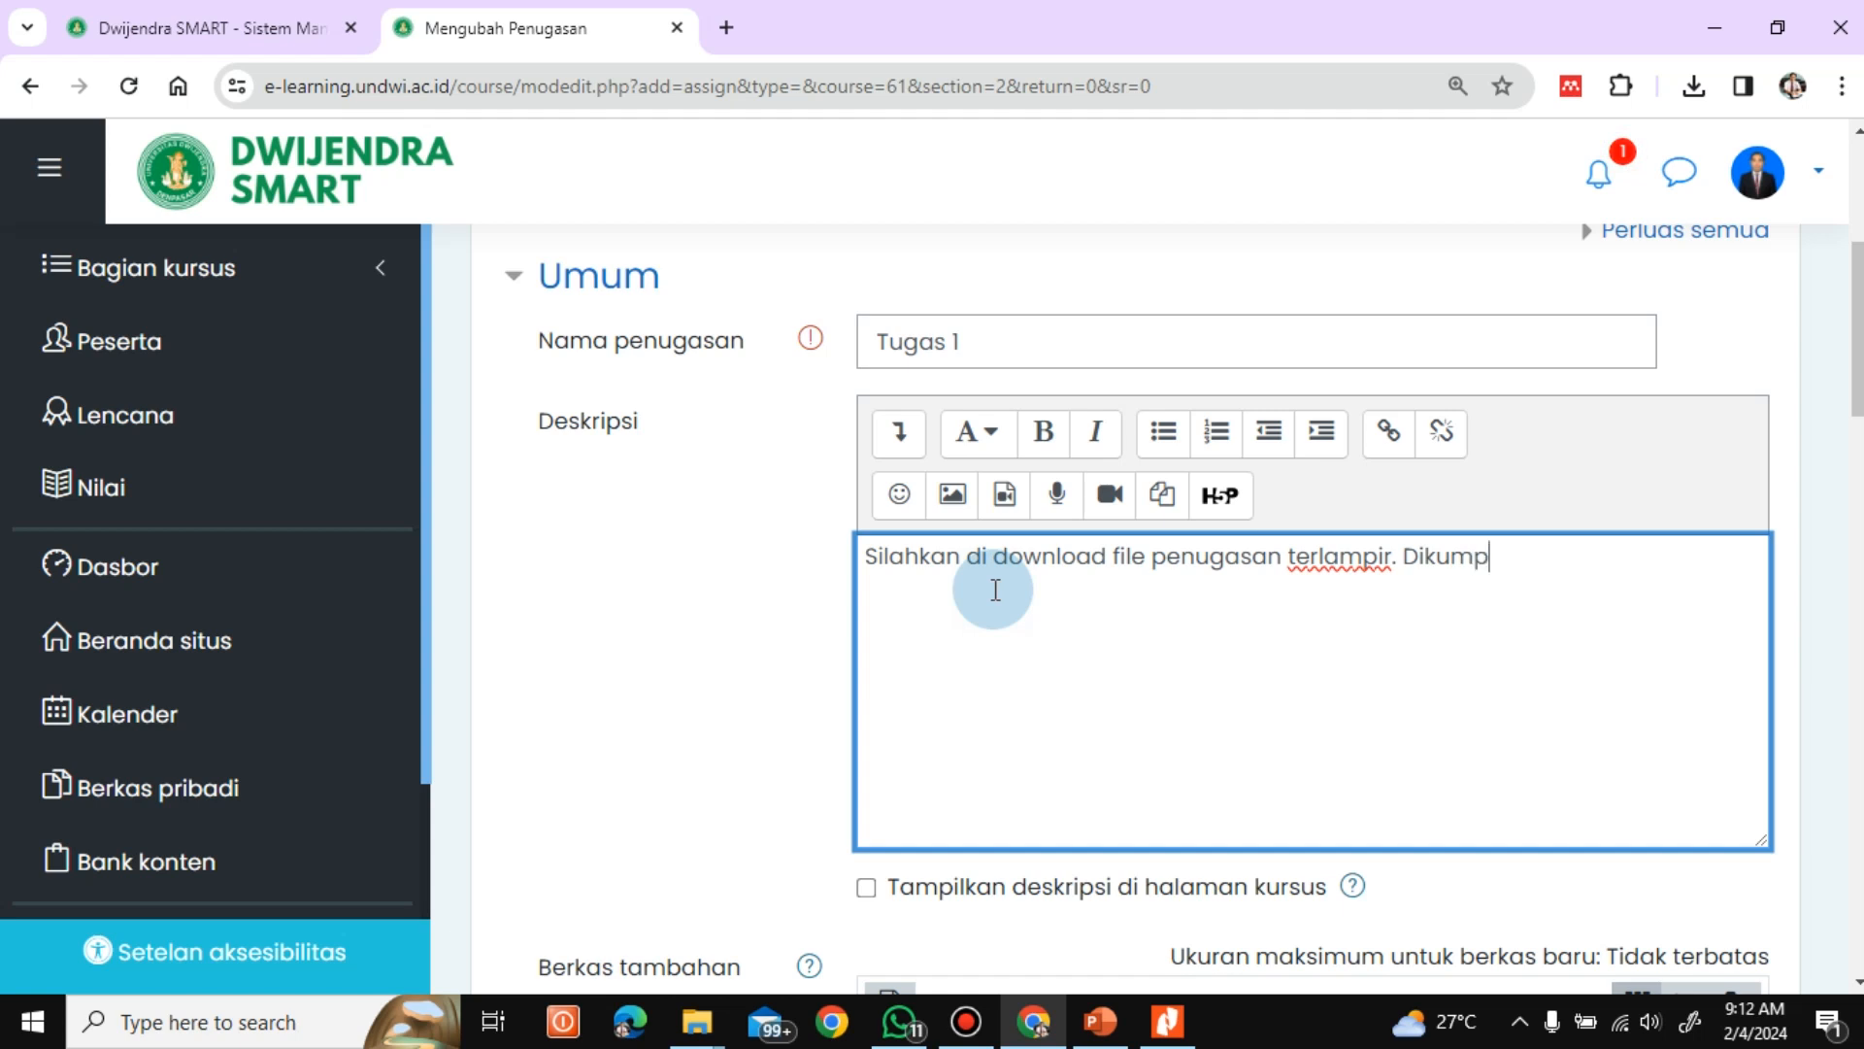
key(BackSpace)
key(BackSpace)
key(BackSpace)
text(irimkan pali)
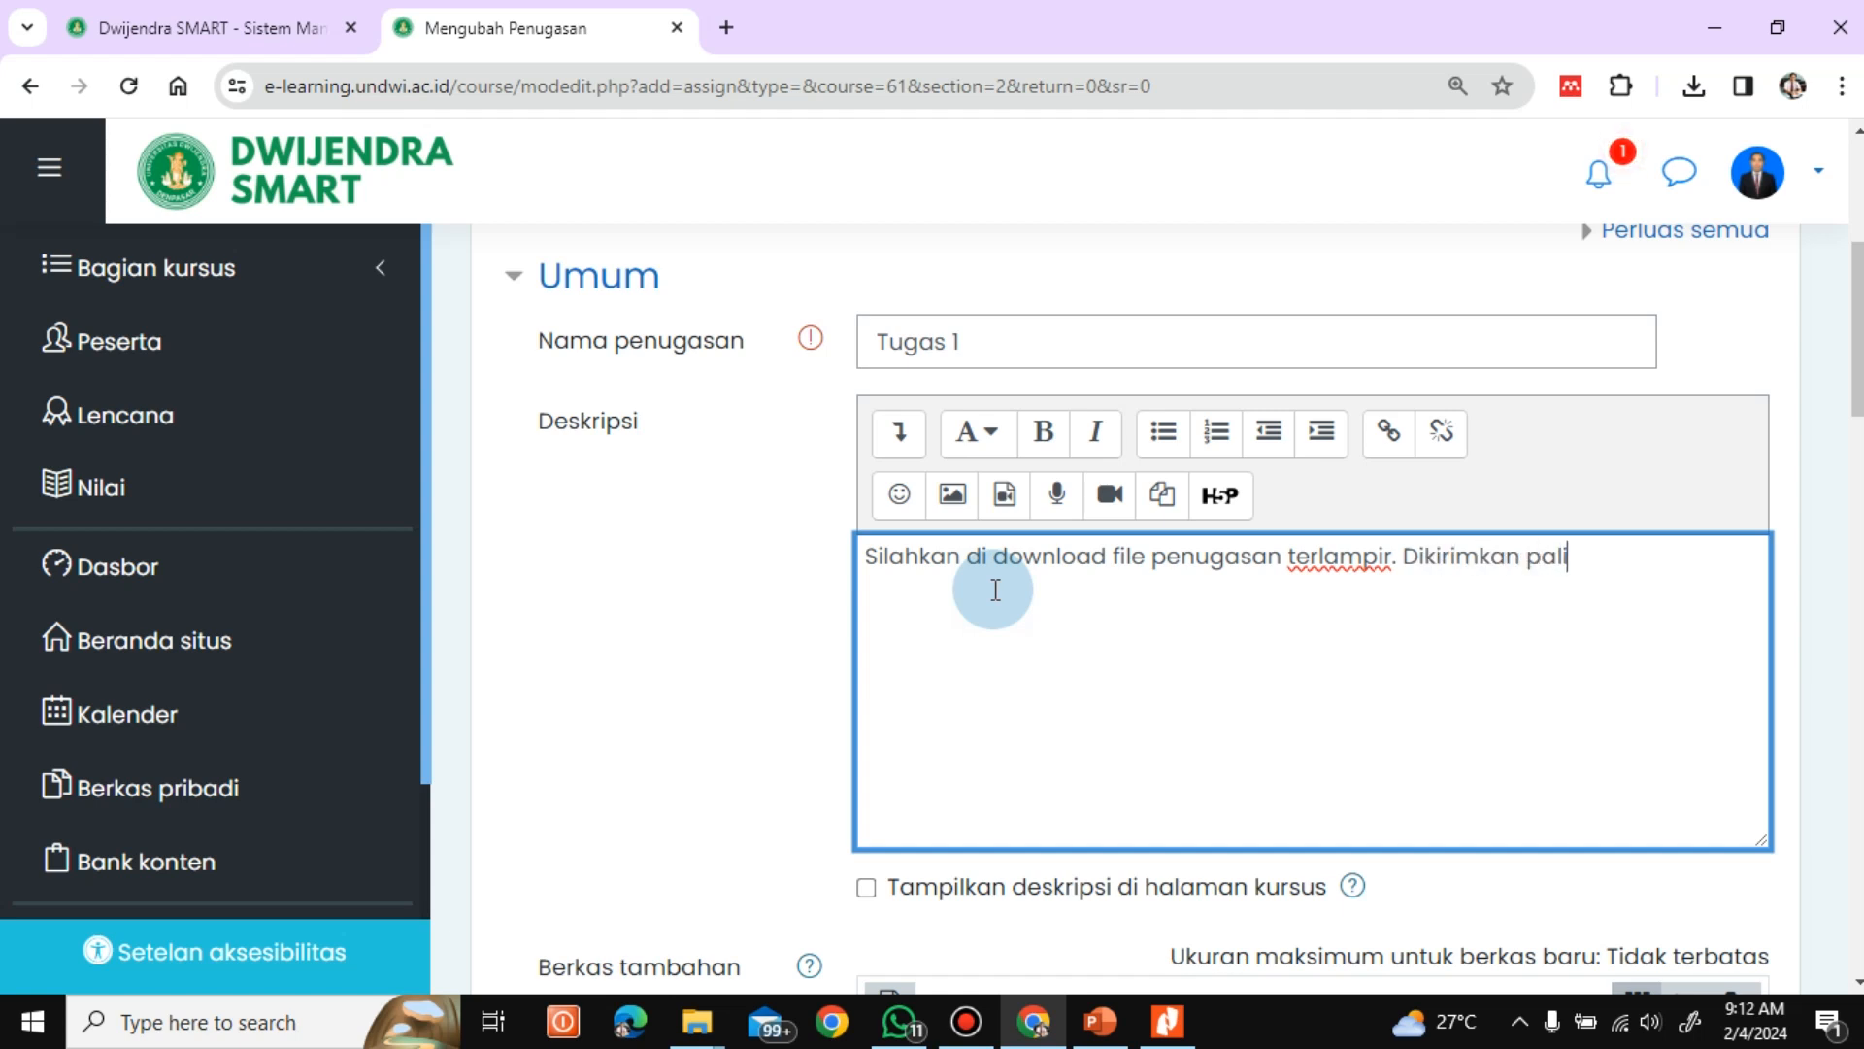
text(ng lamba)
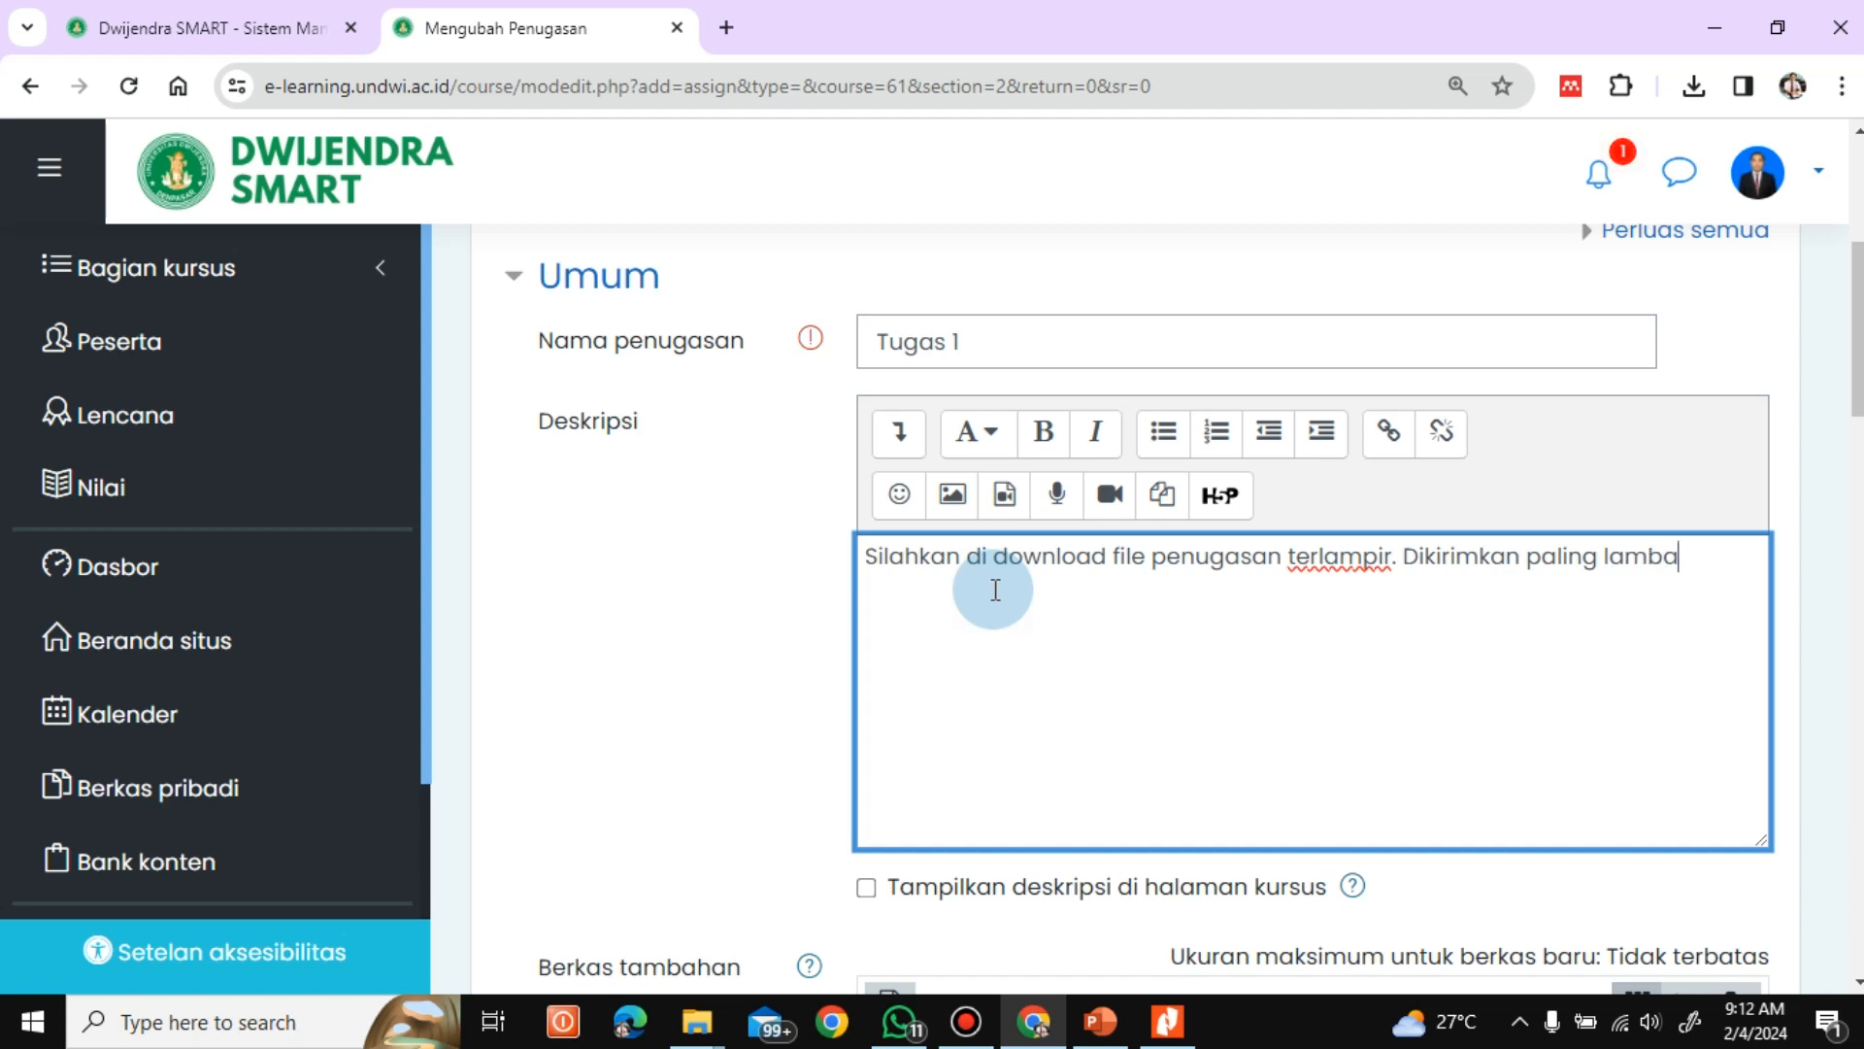
text(t tanggal .........)
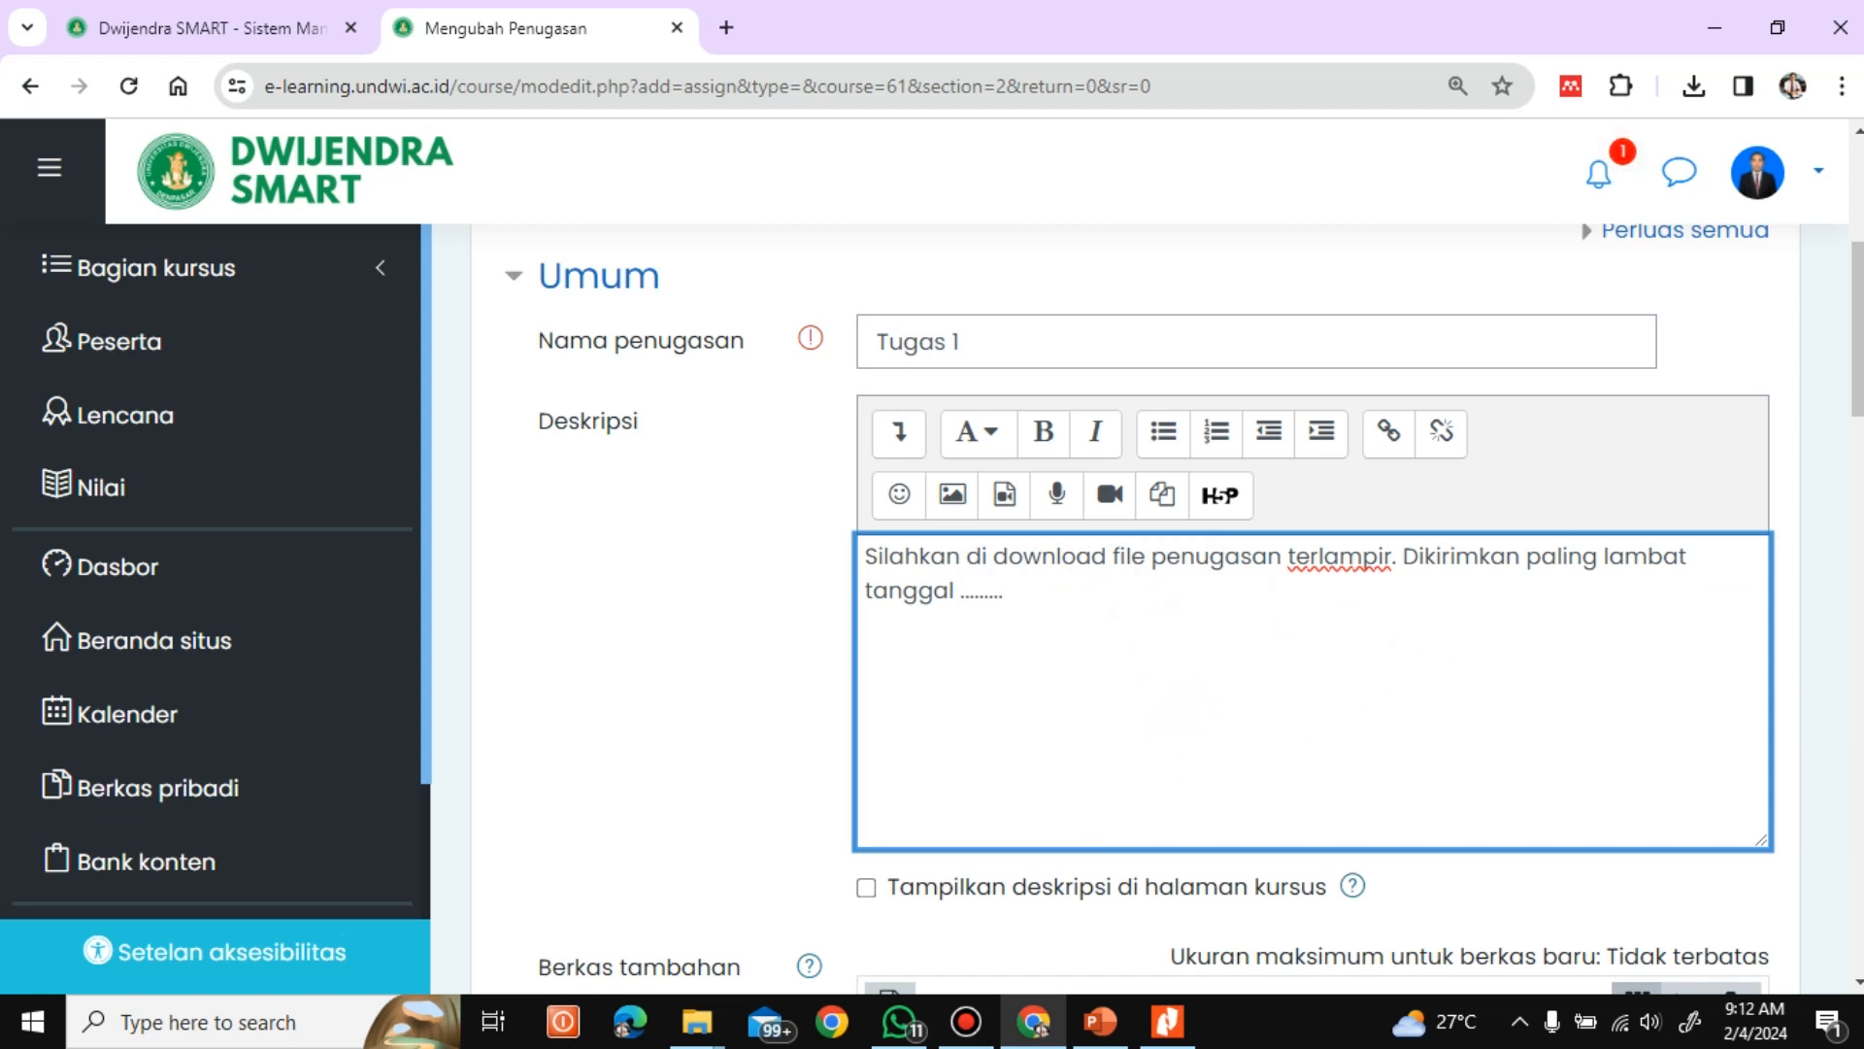
Enable displaying the assignment description on the course page
scroll(1631, 541, down, 2)
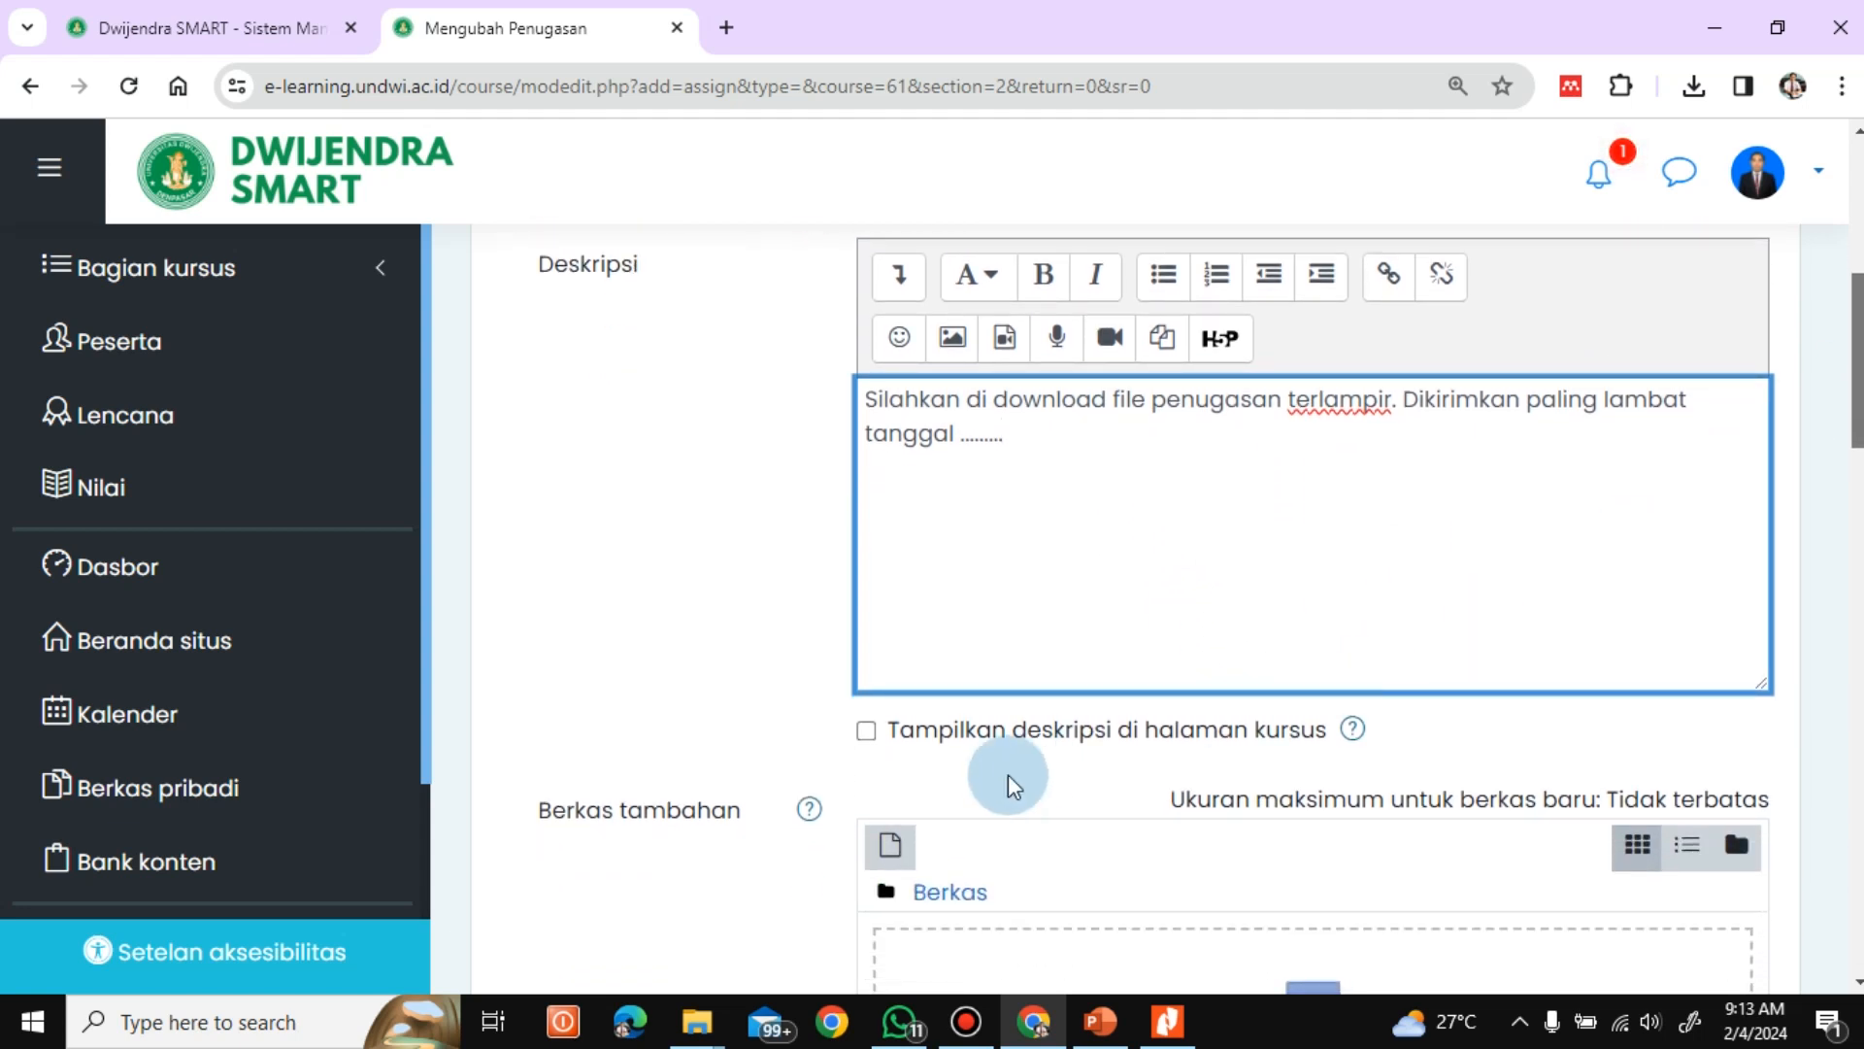
click(866, 730)
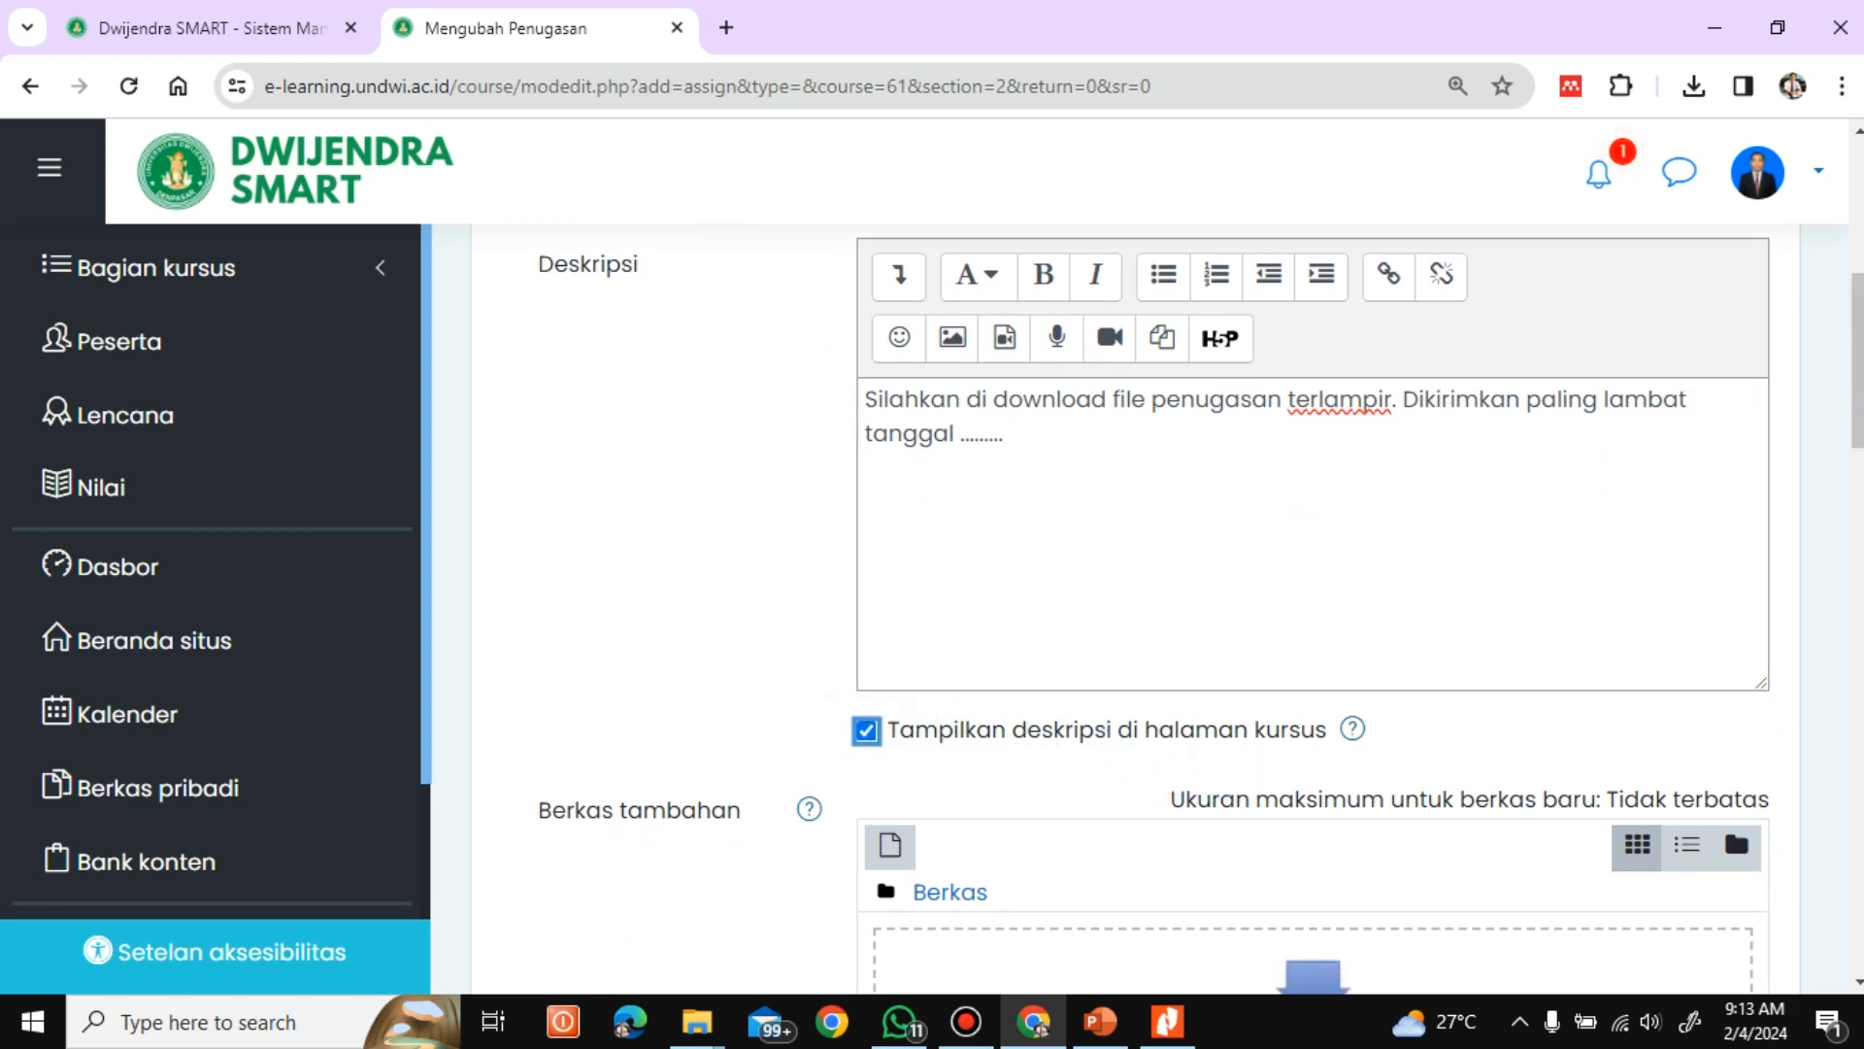
Upload Tugas 1.pdf from the ONLINE CLASS folder as an additional file for the assignment
scroll(1201, 609, down, 5)
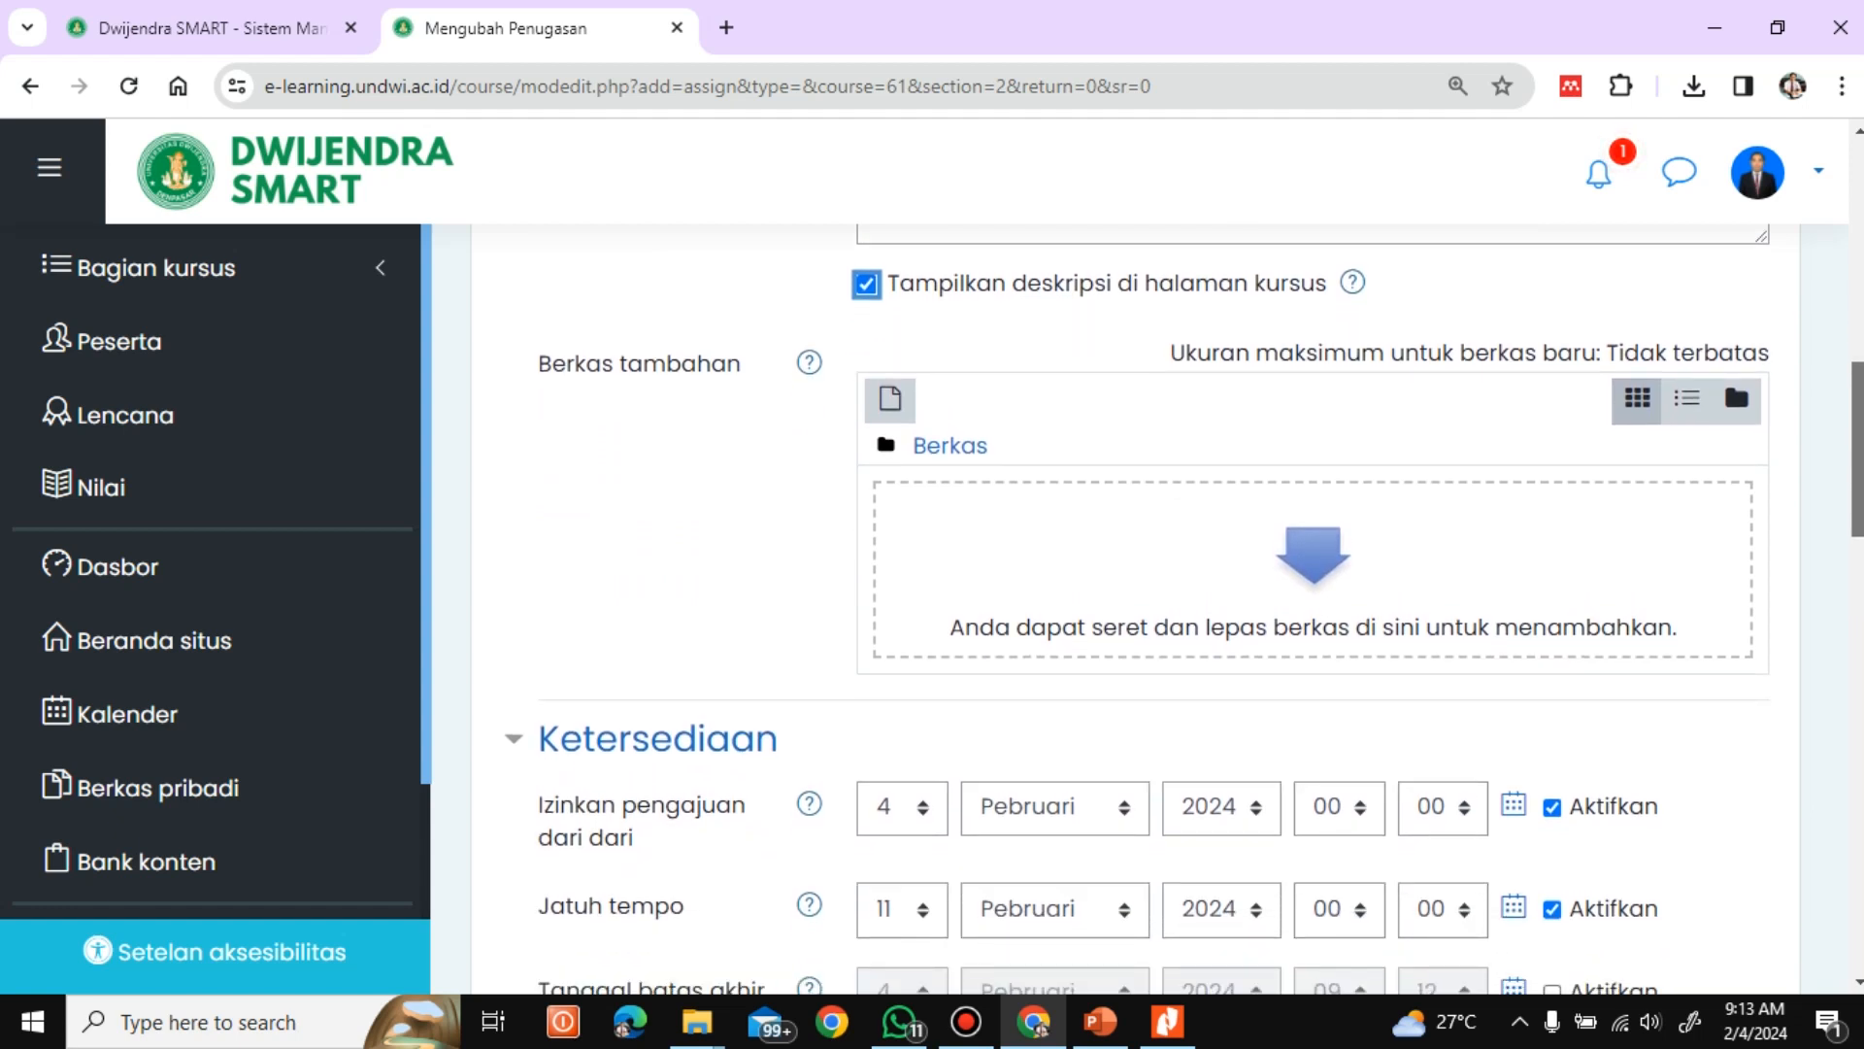
scroll(1201, 608, up, 2)
scroll(1104, 614, up, 2)
scroll(1104, 614, down, 3)
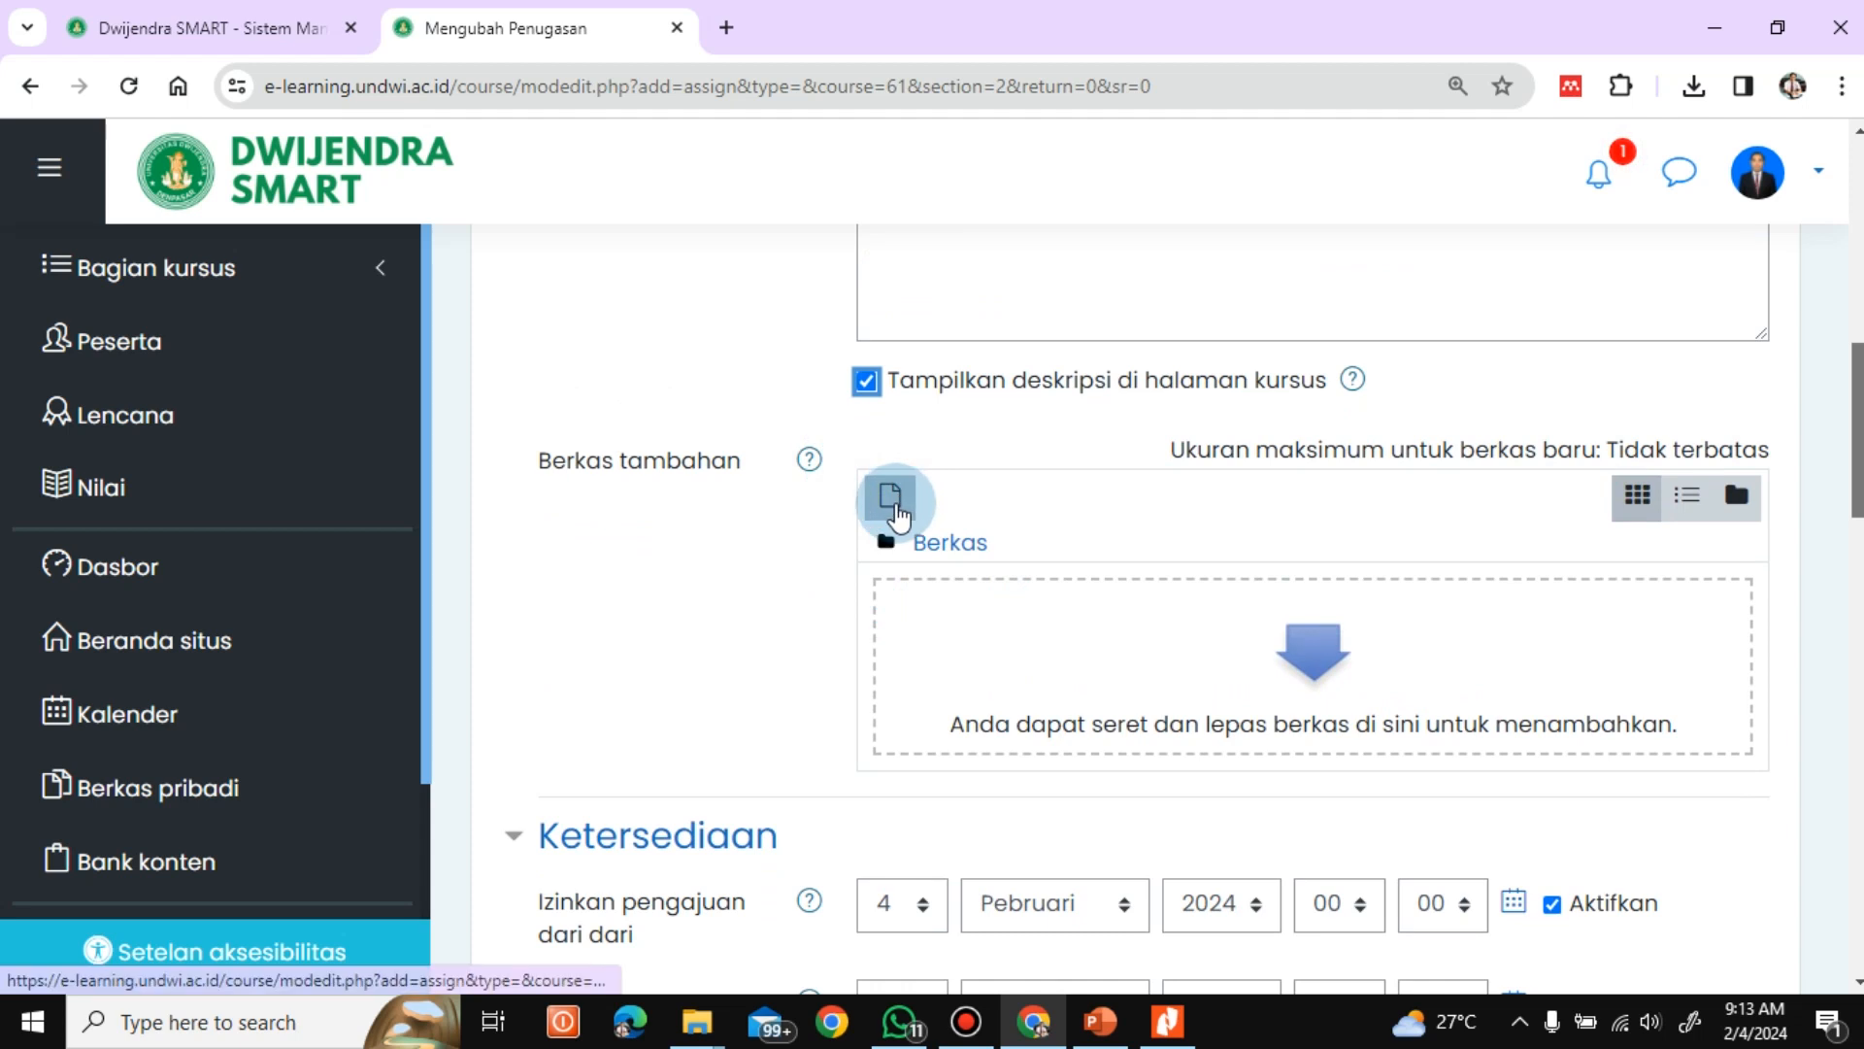
click(891, 498)
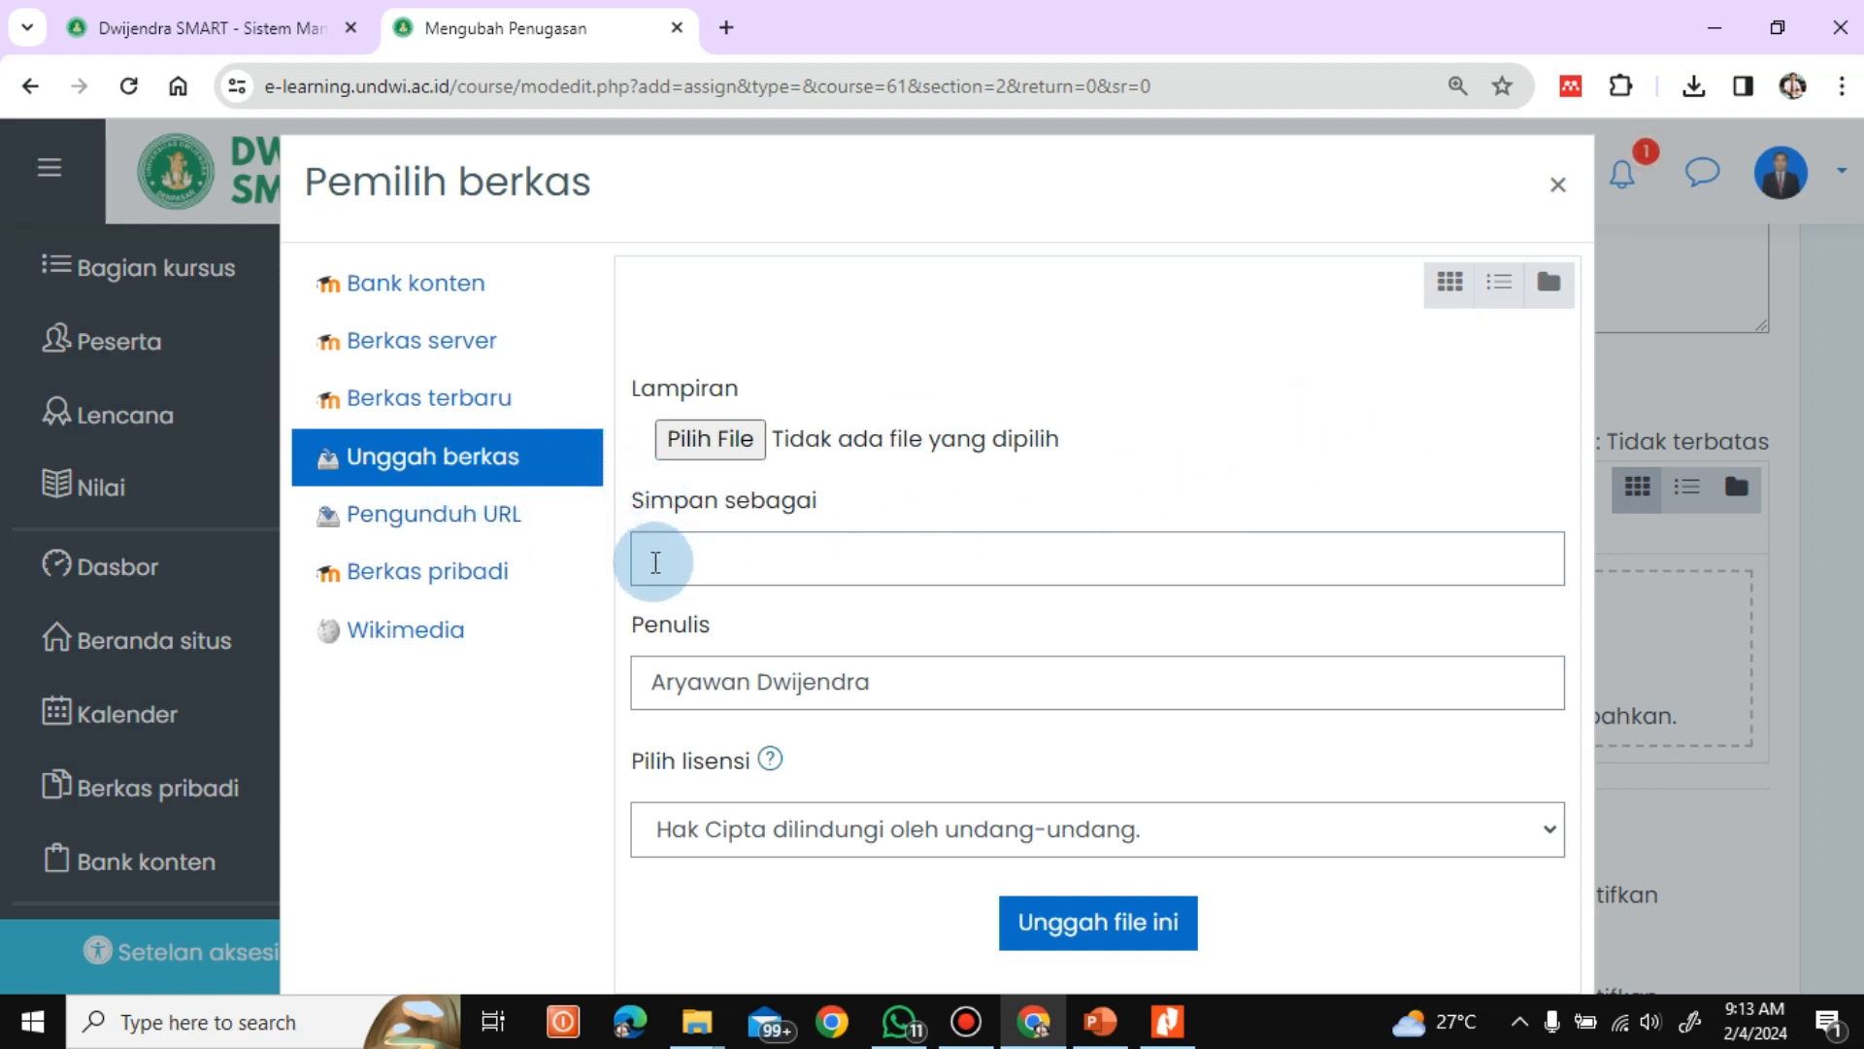
click(721, 446)
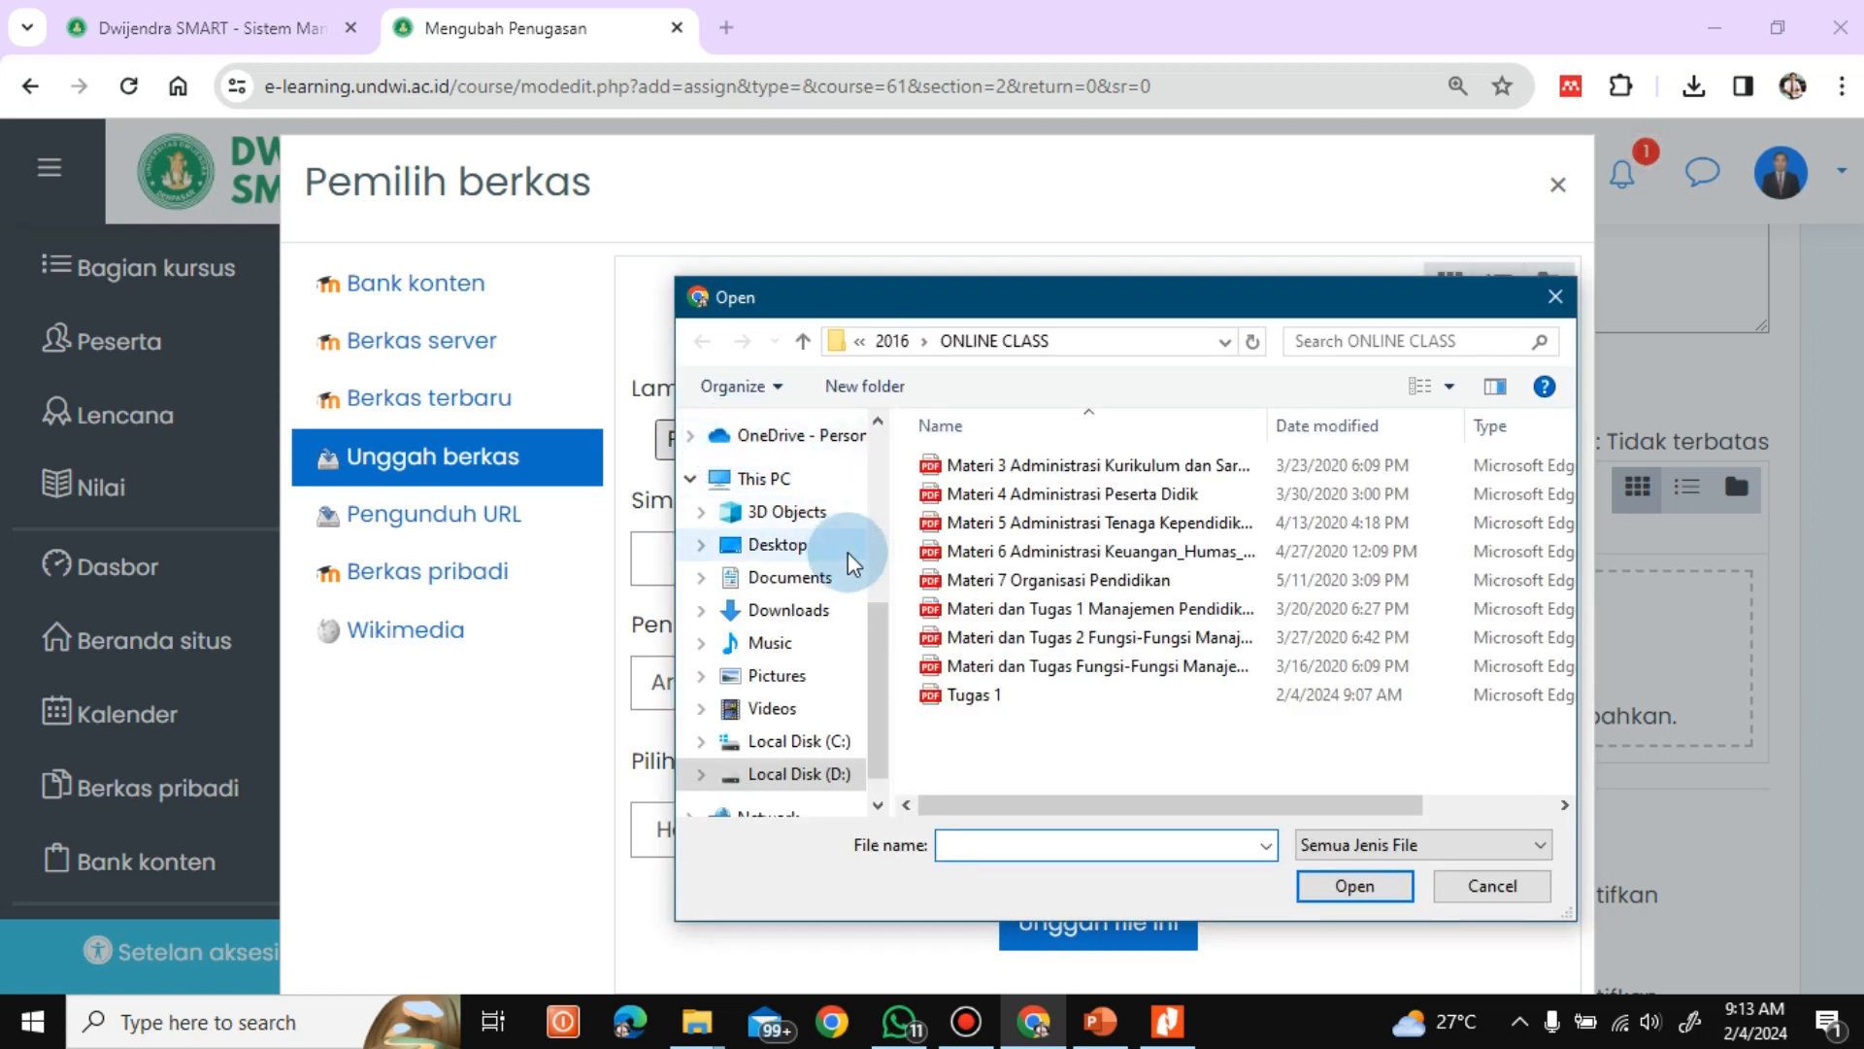
click(991, 698)
click(1373, 887)
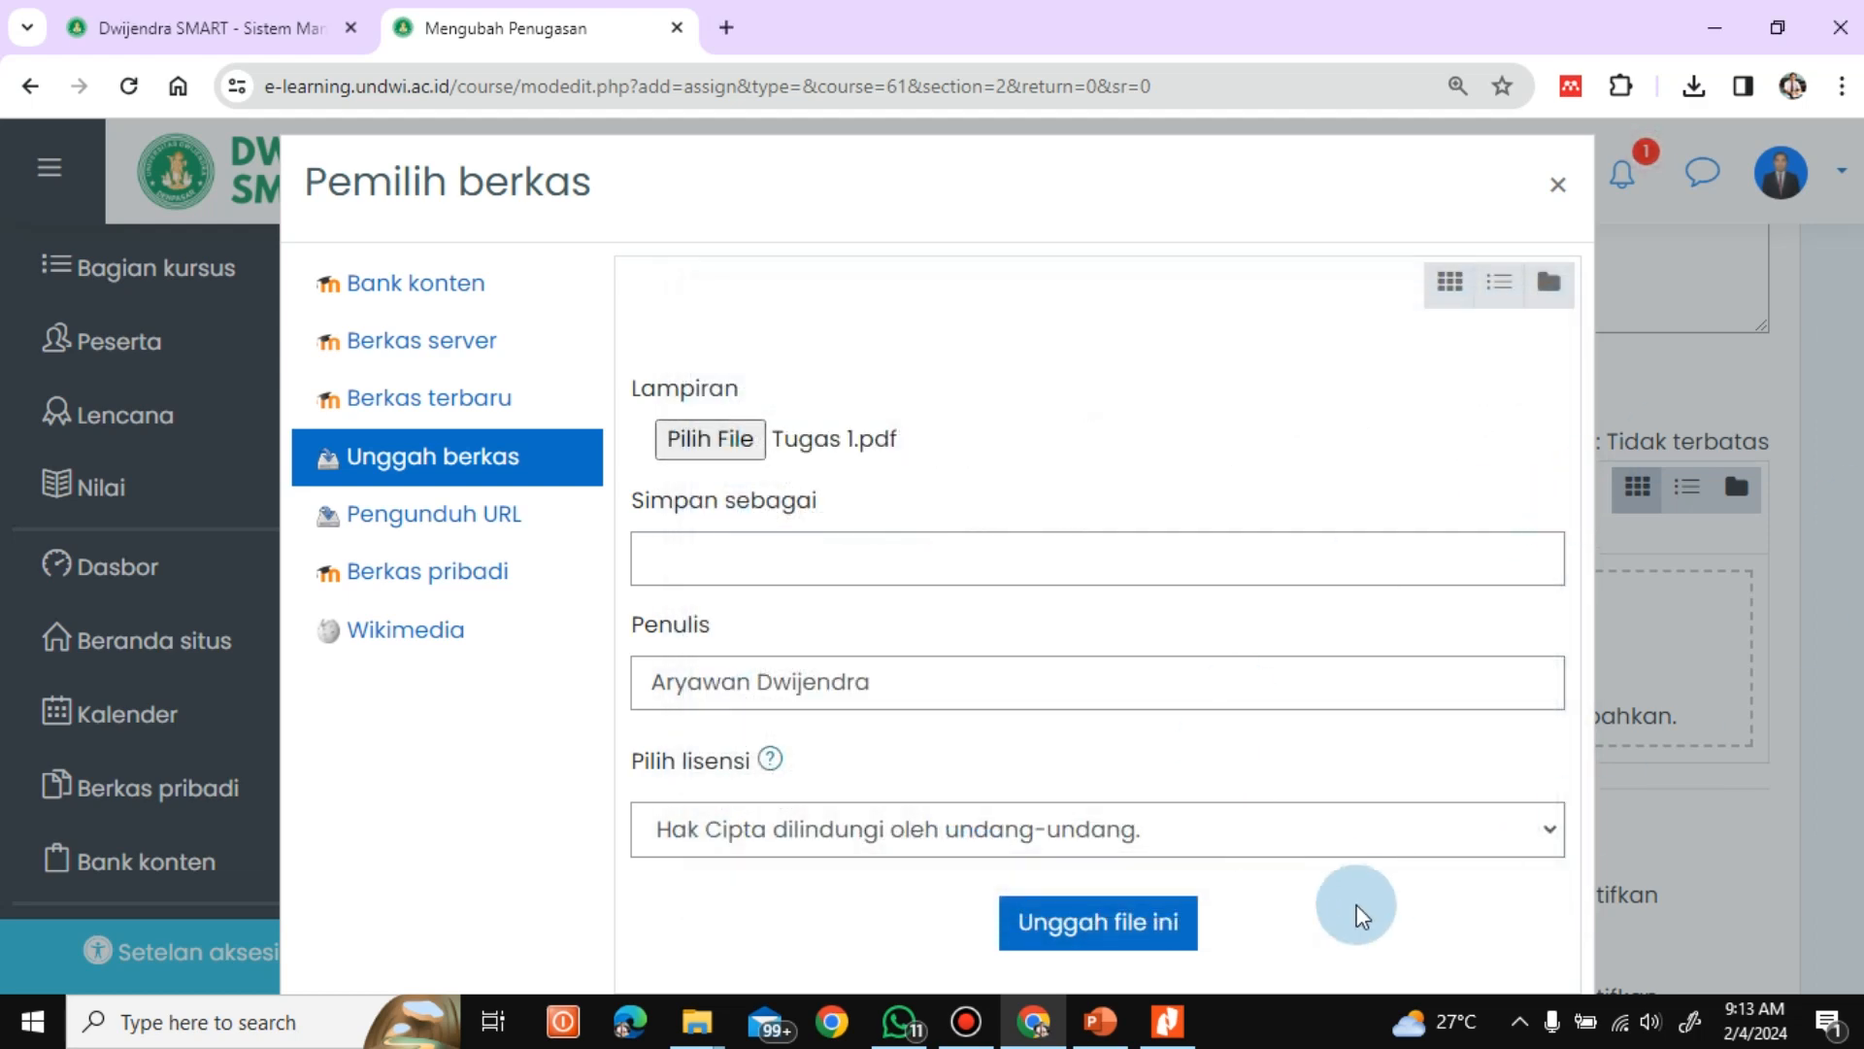
click(1118, 934)
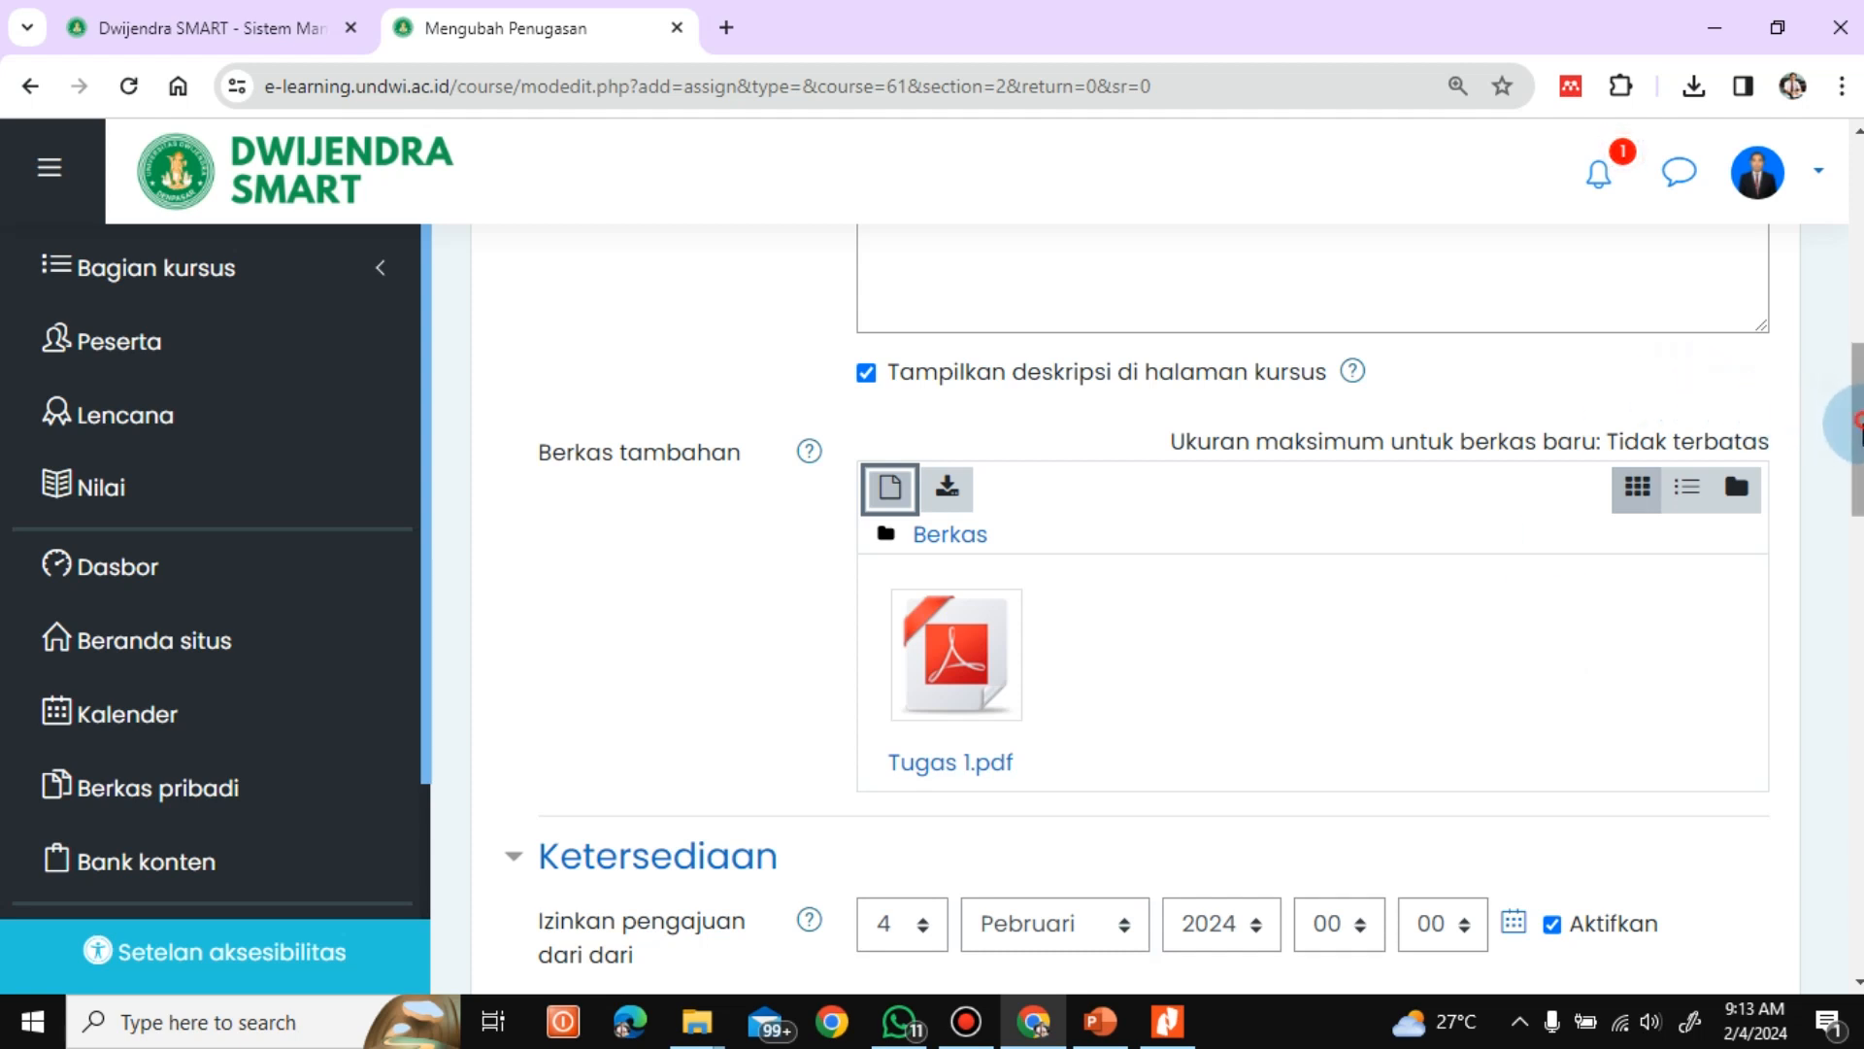
Review the assignment's availability dates, the day choices for its due date, and the submission type options
drag(1856, 418, 1857, 525)
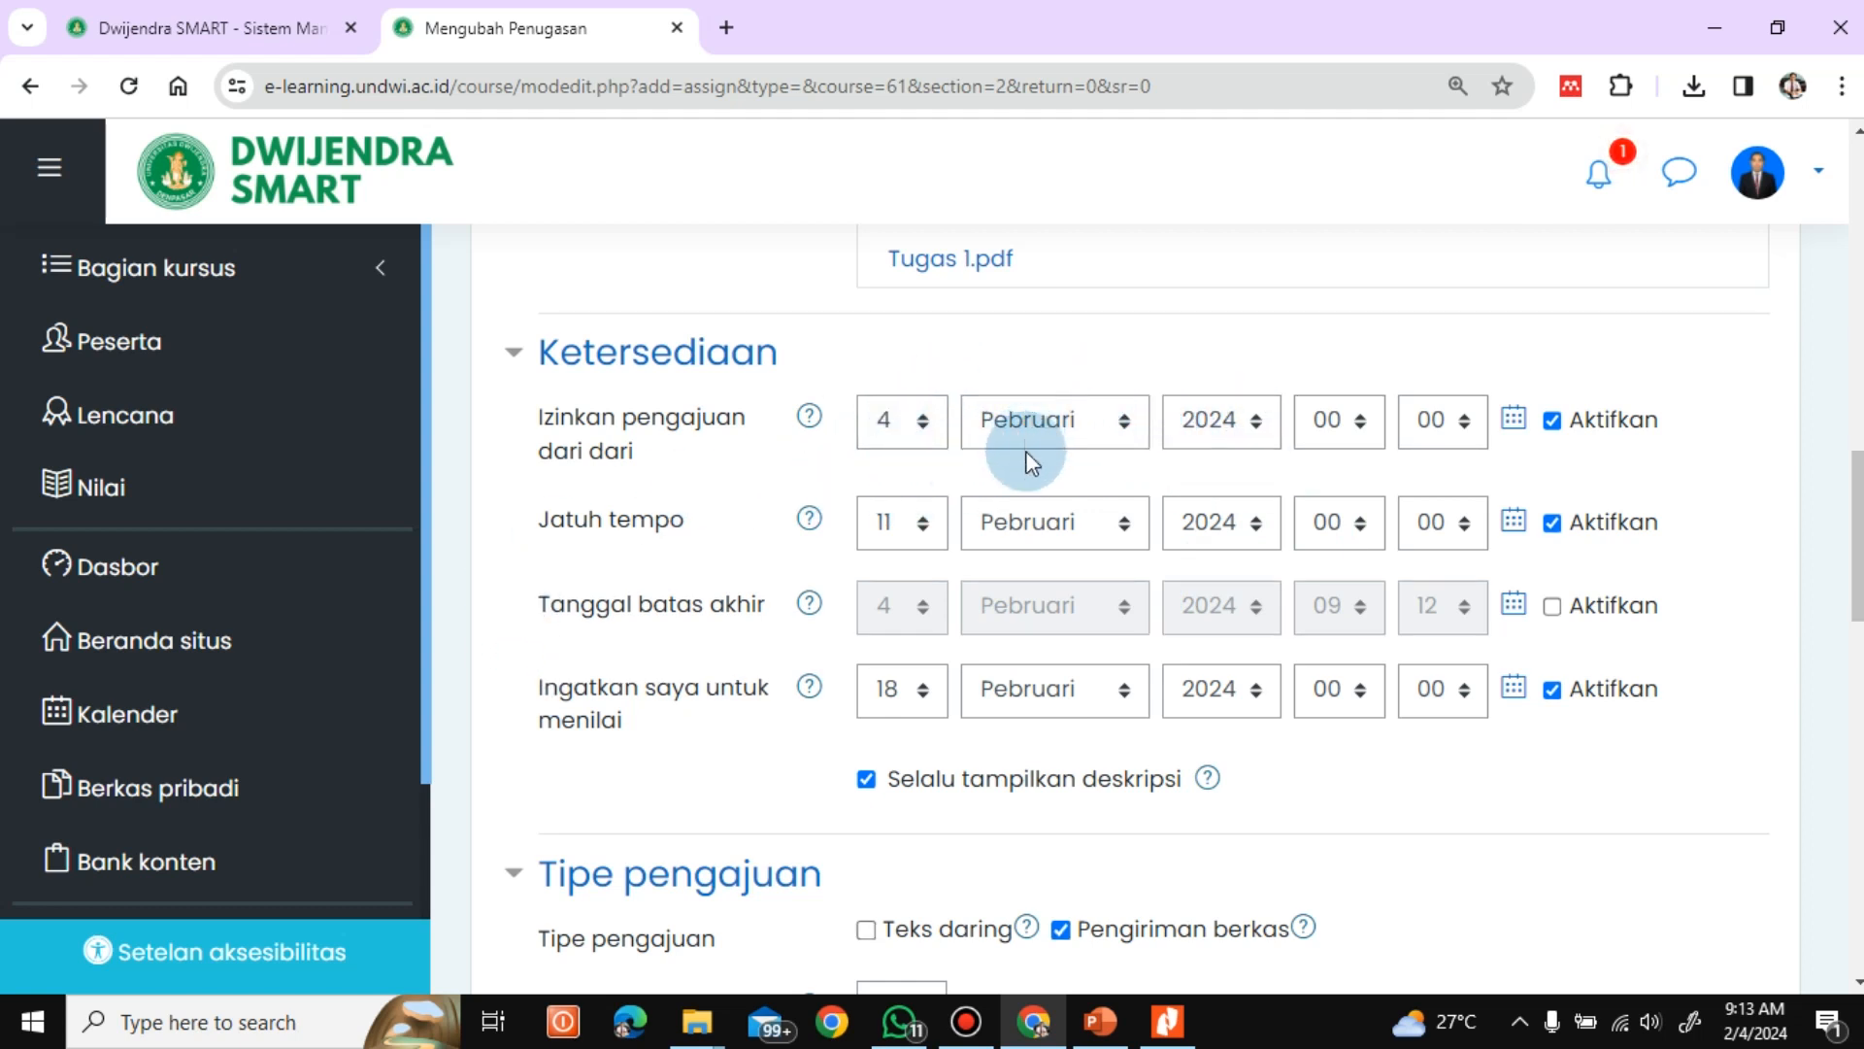
click(919, 532)
click(901, 369)
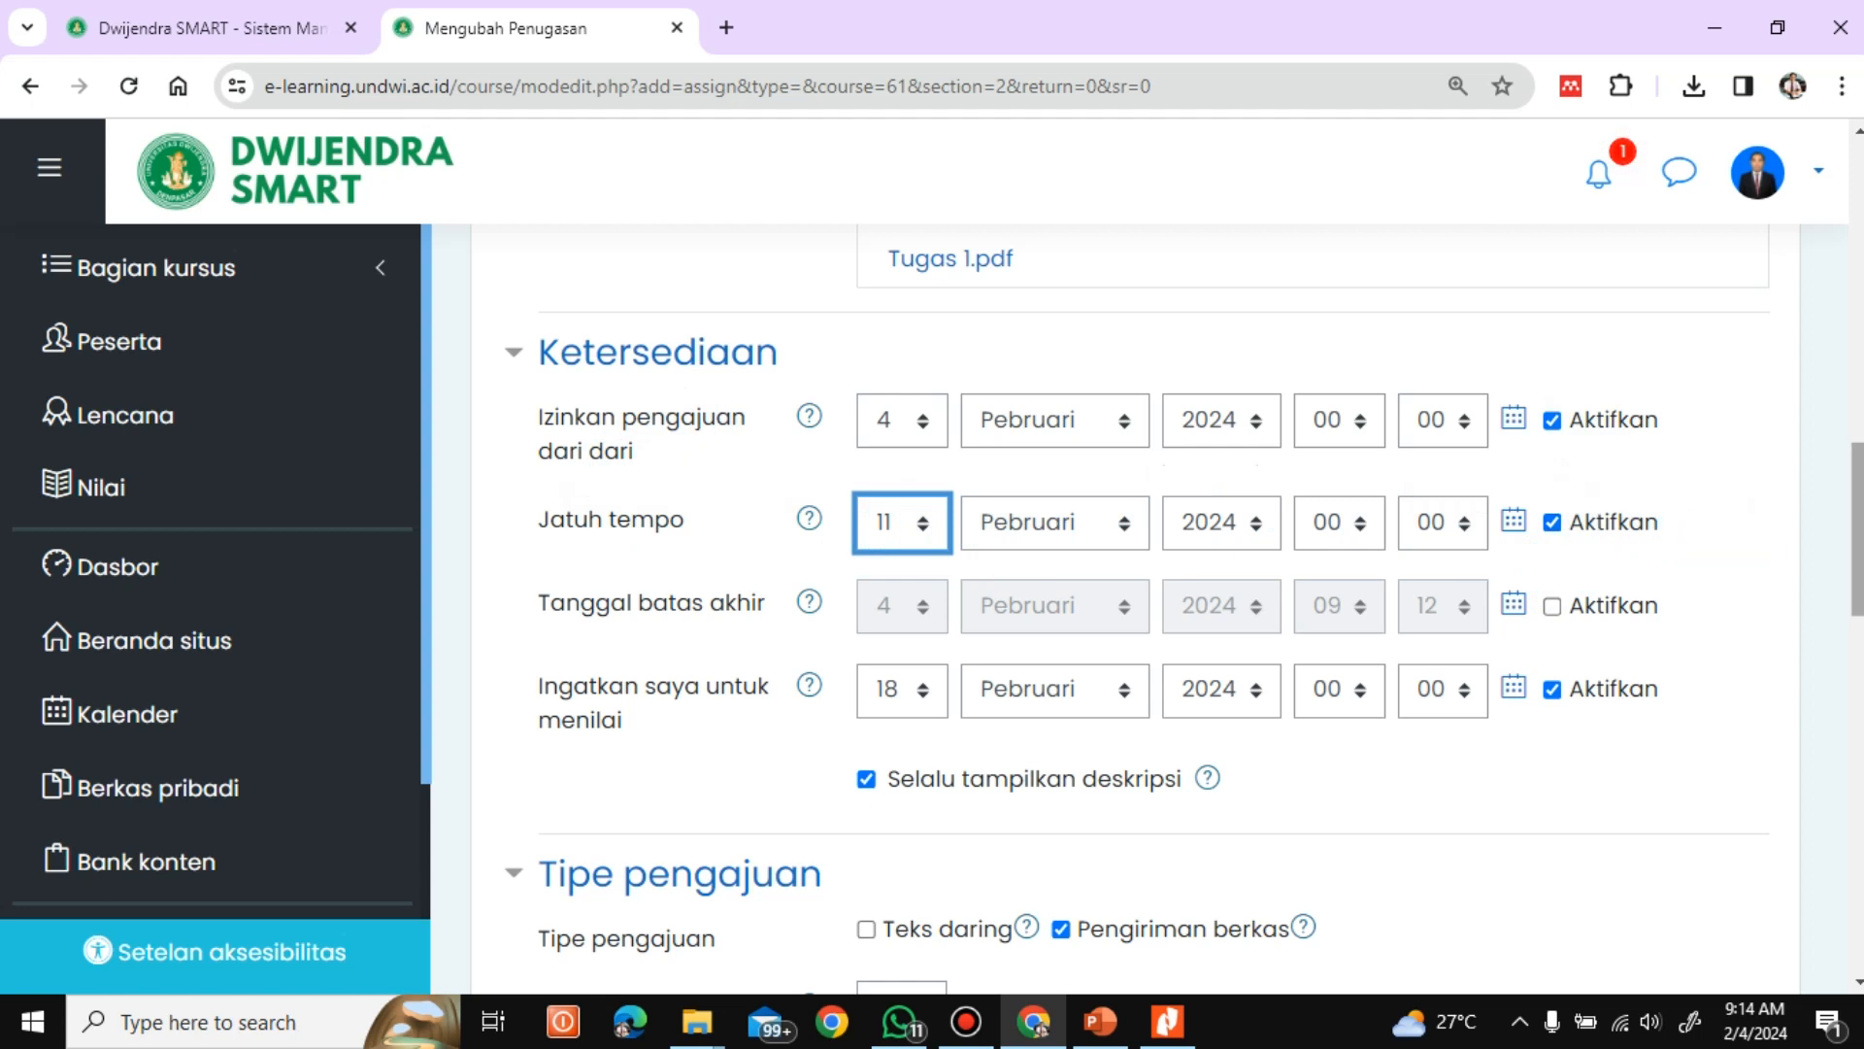
scroll(1136, 612, down, 6)
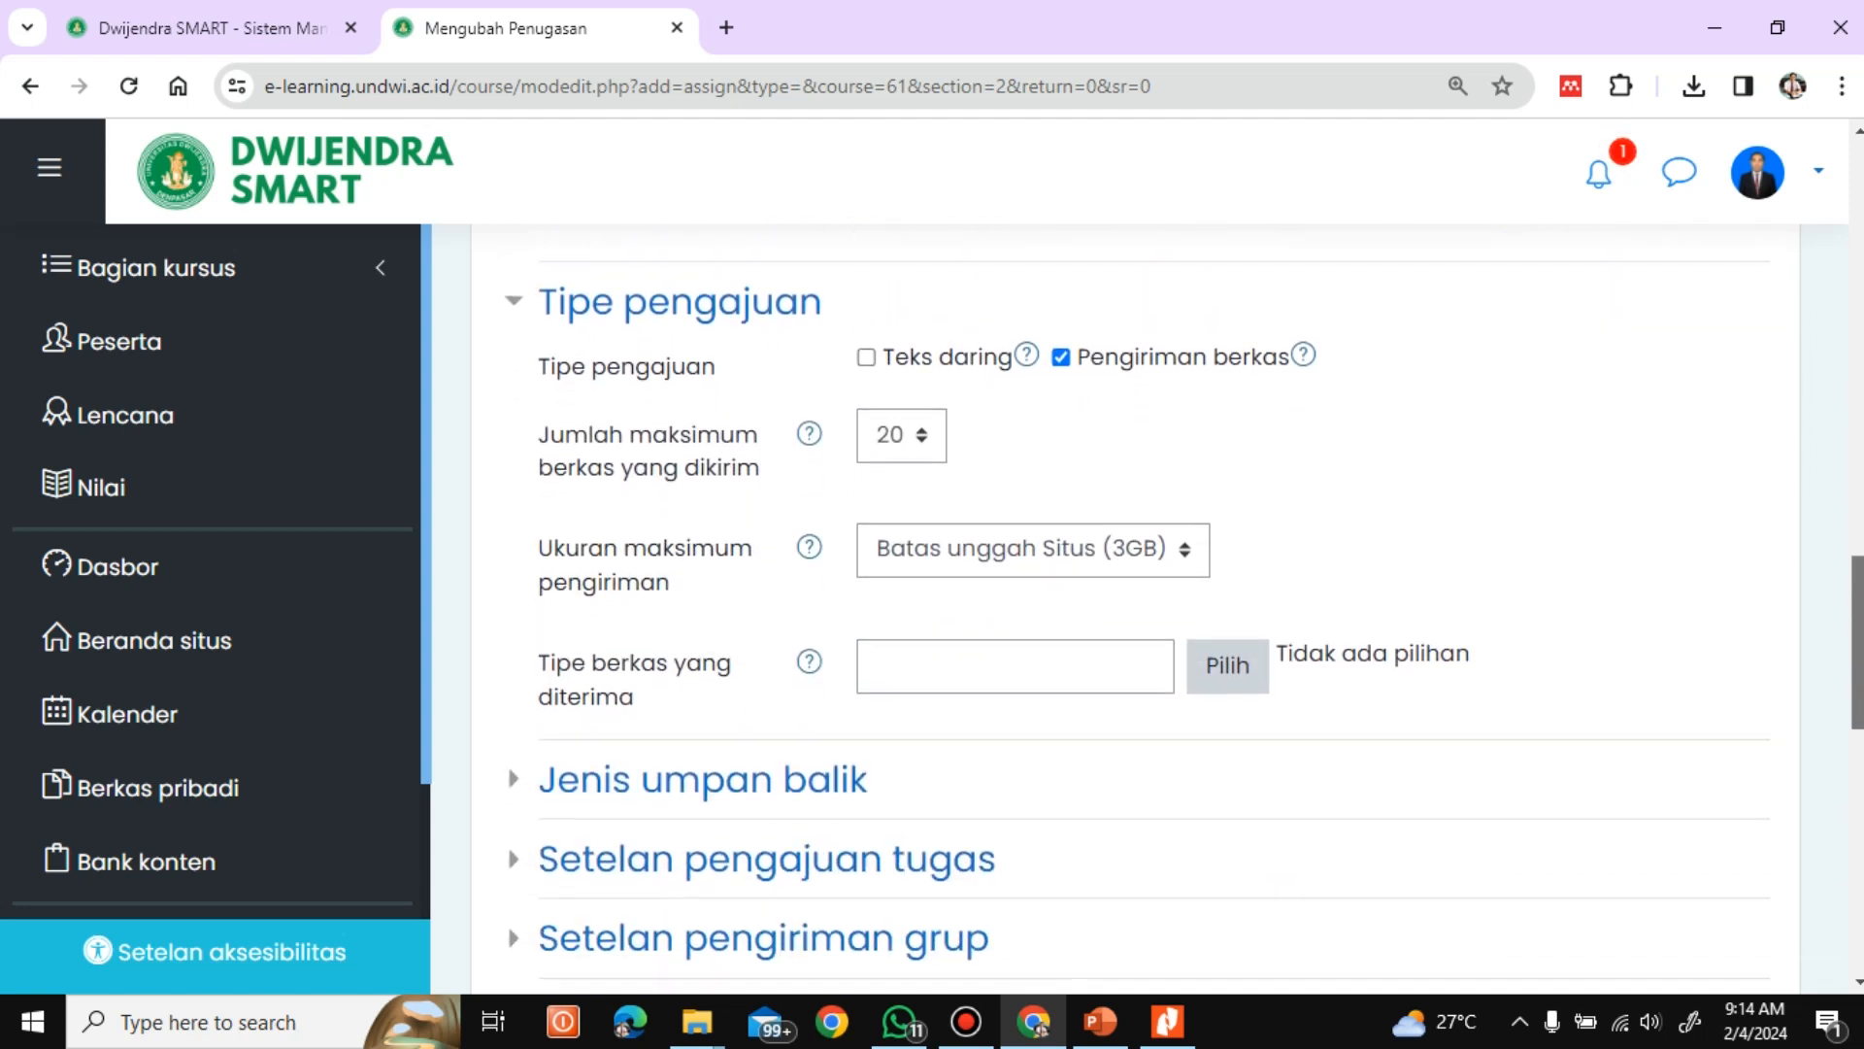
click(867, 337)
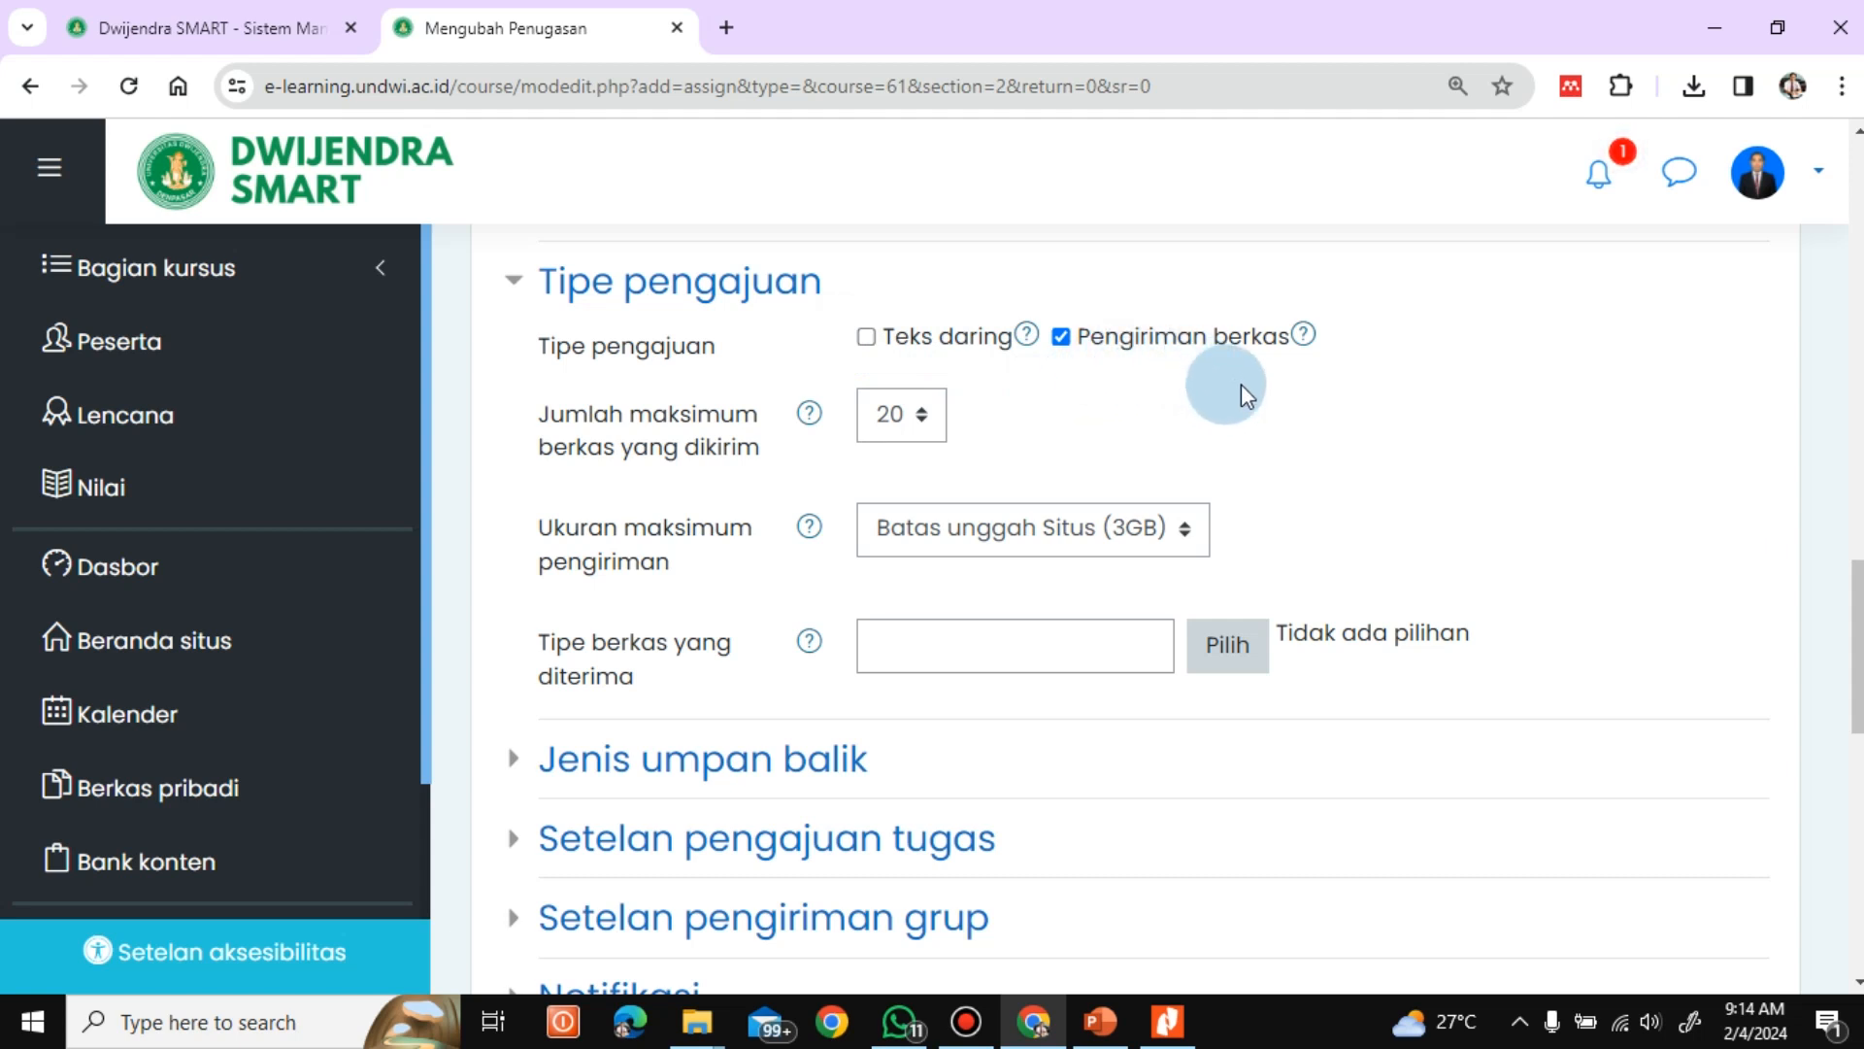
scroll(1241, 383, up, 1)
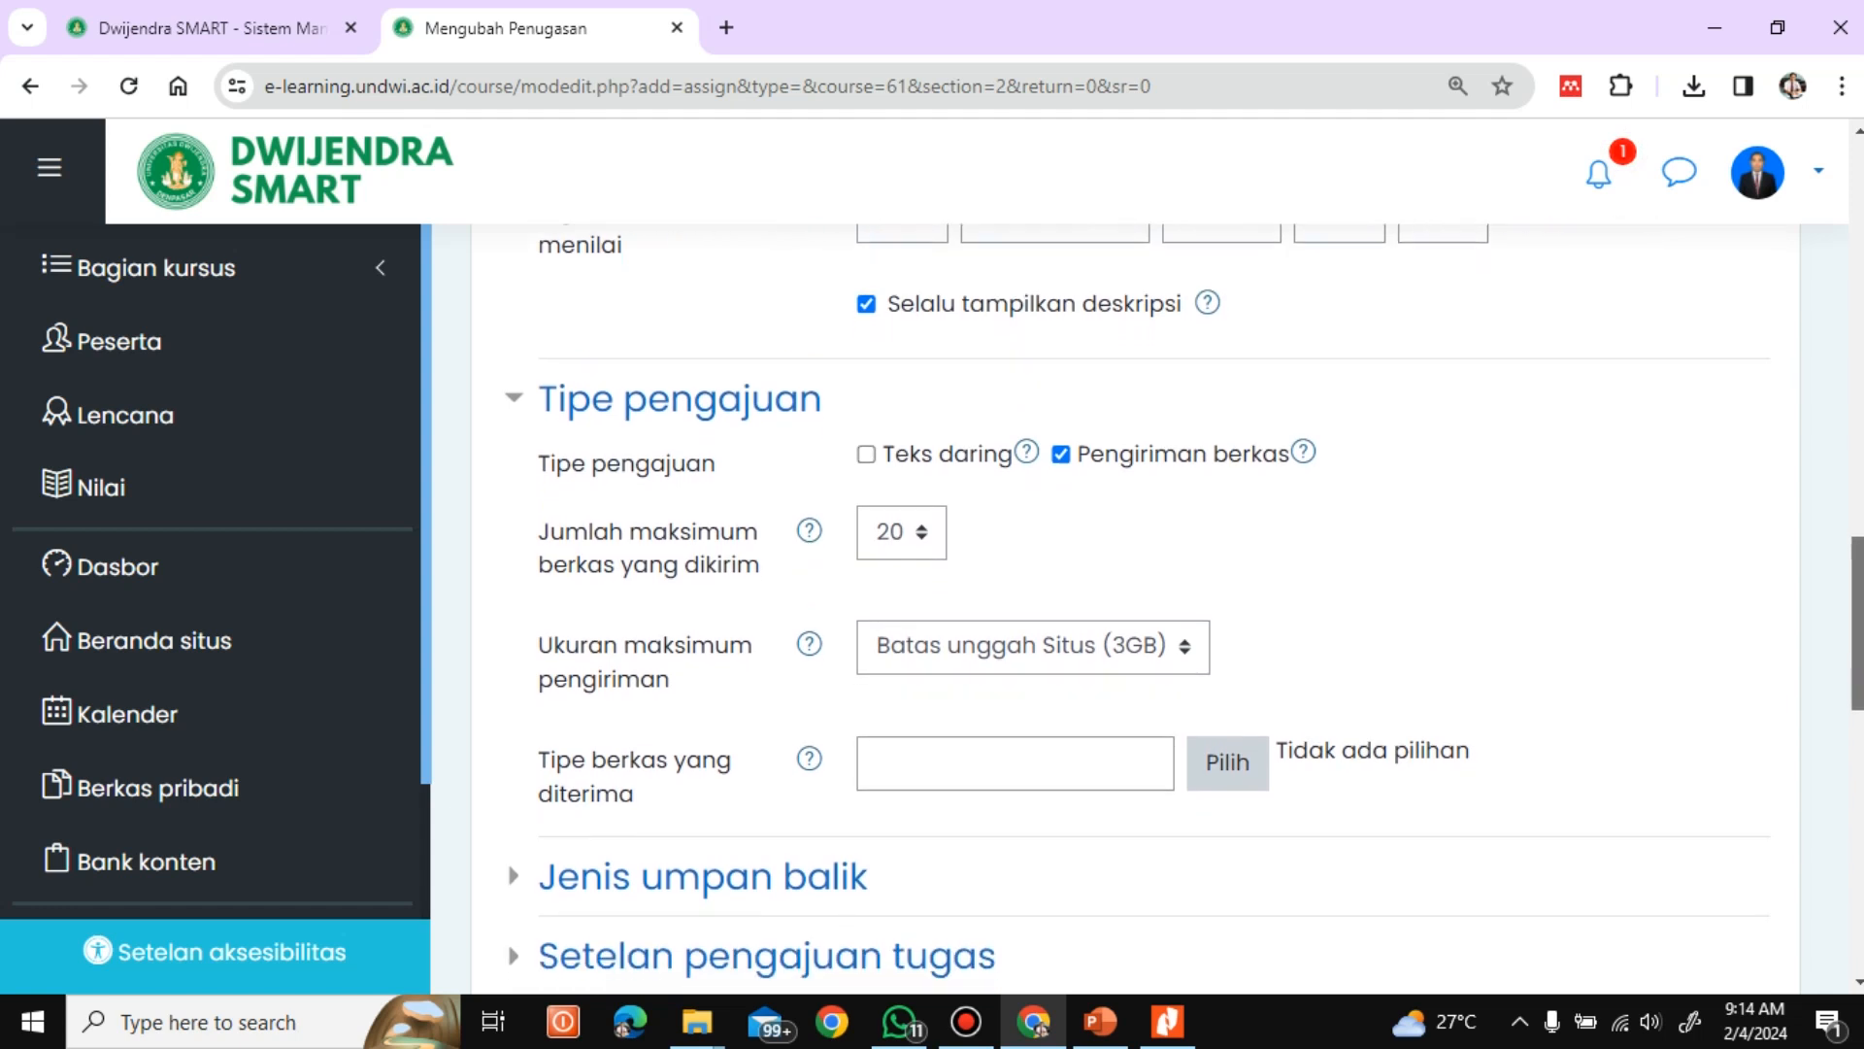
scroll(1856, 594, down, 1)
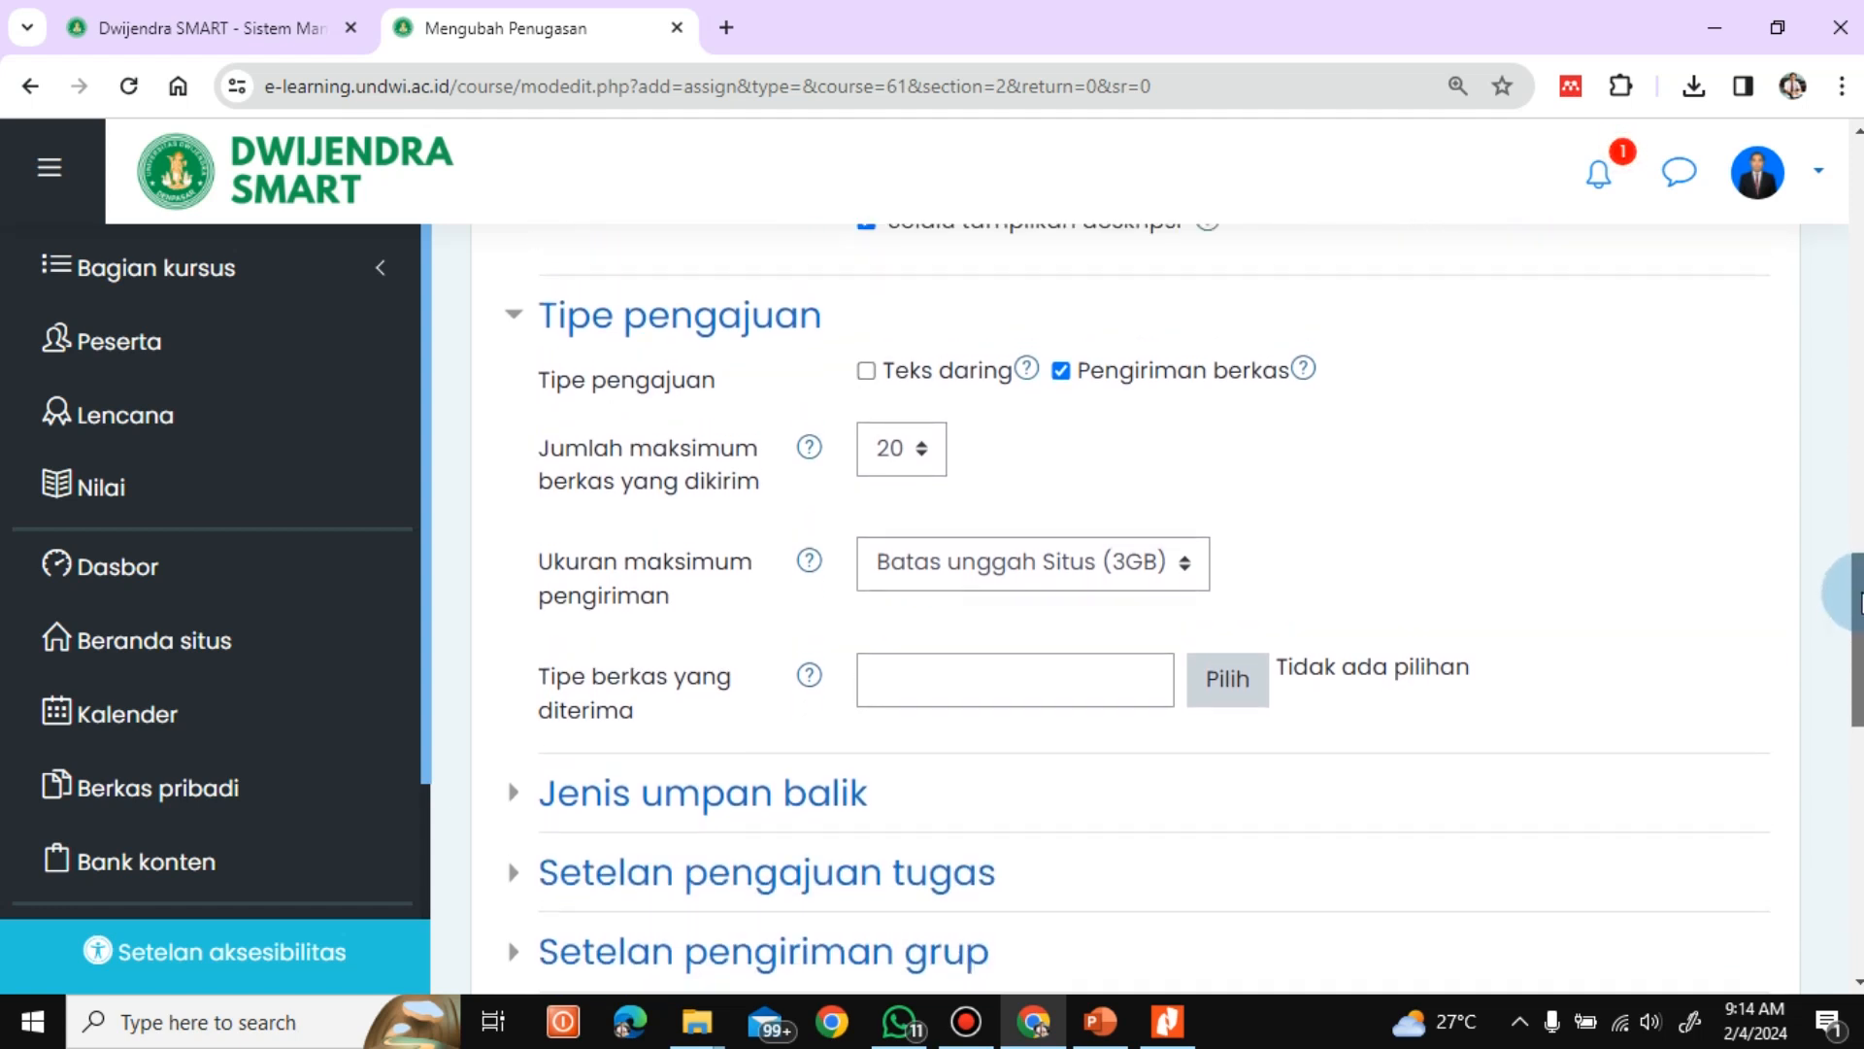
scroll(1859, 594, up, 1)
scroll(1859, 594, down, 1)
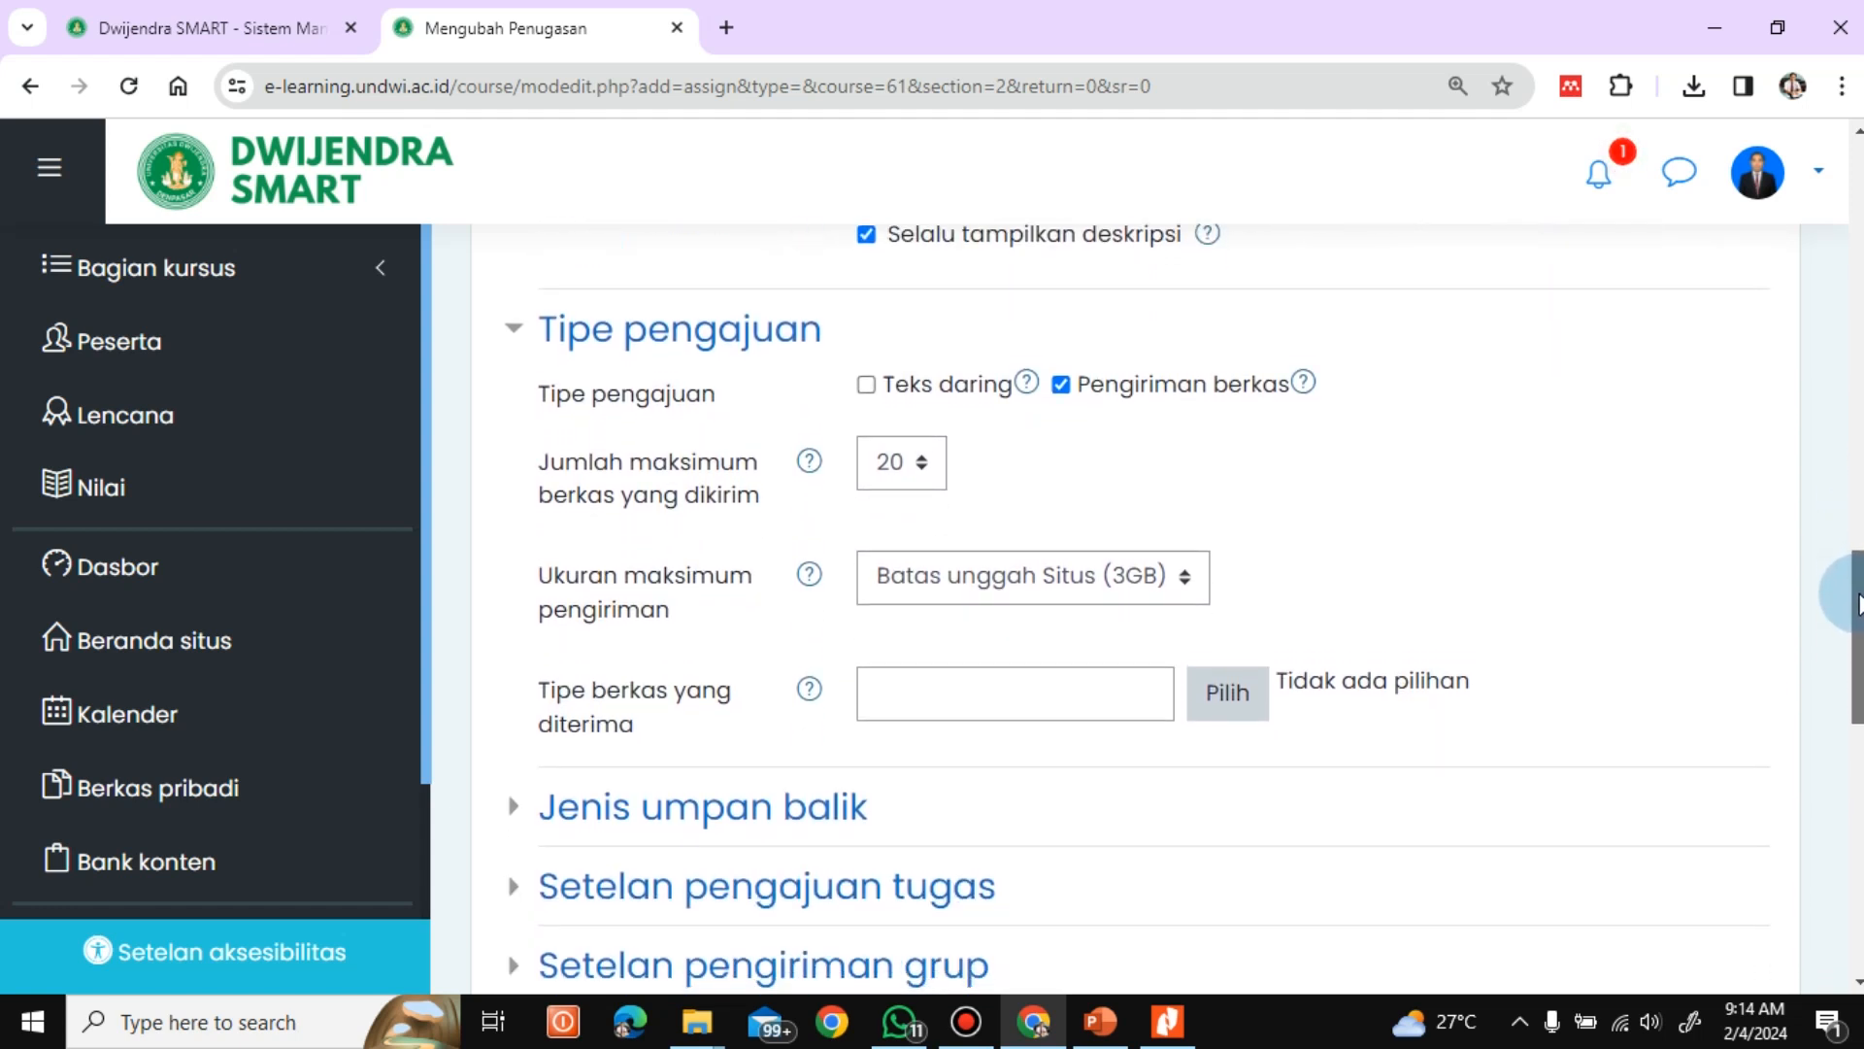
scroll(1858, 594, down, 1)
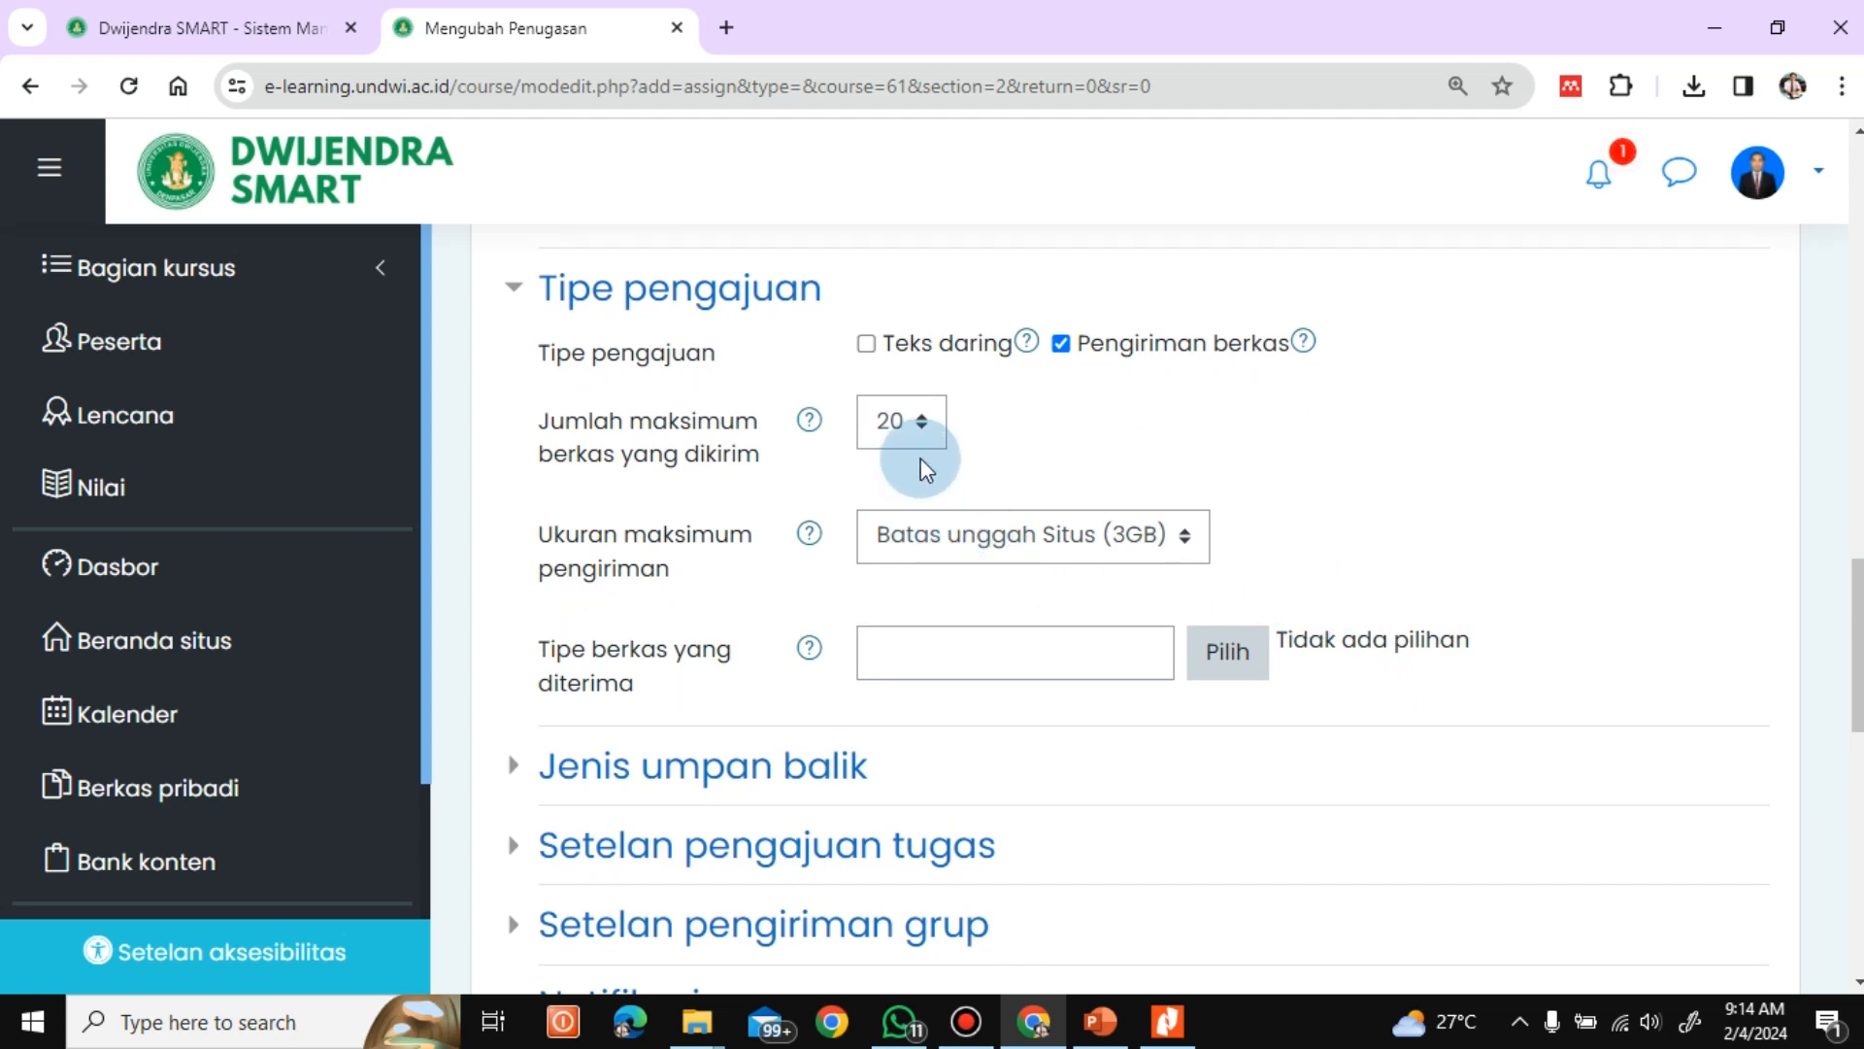
Limit submissions to 1 file and set the maximum submission size to 1GB
click(924, 431)
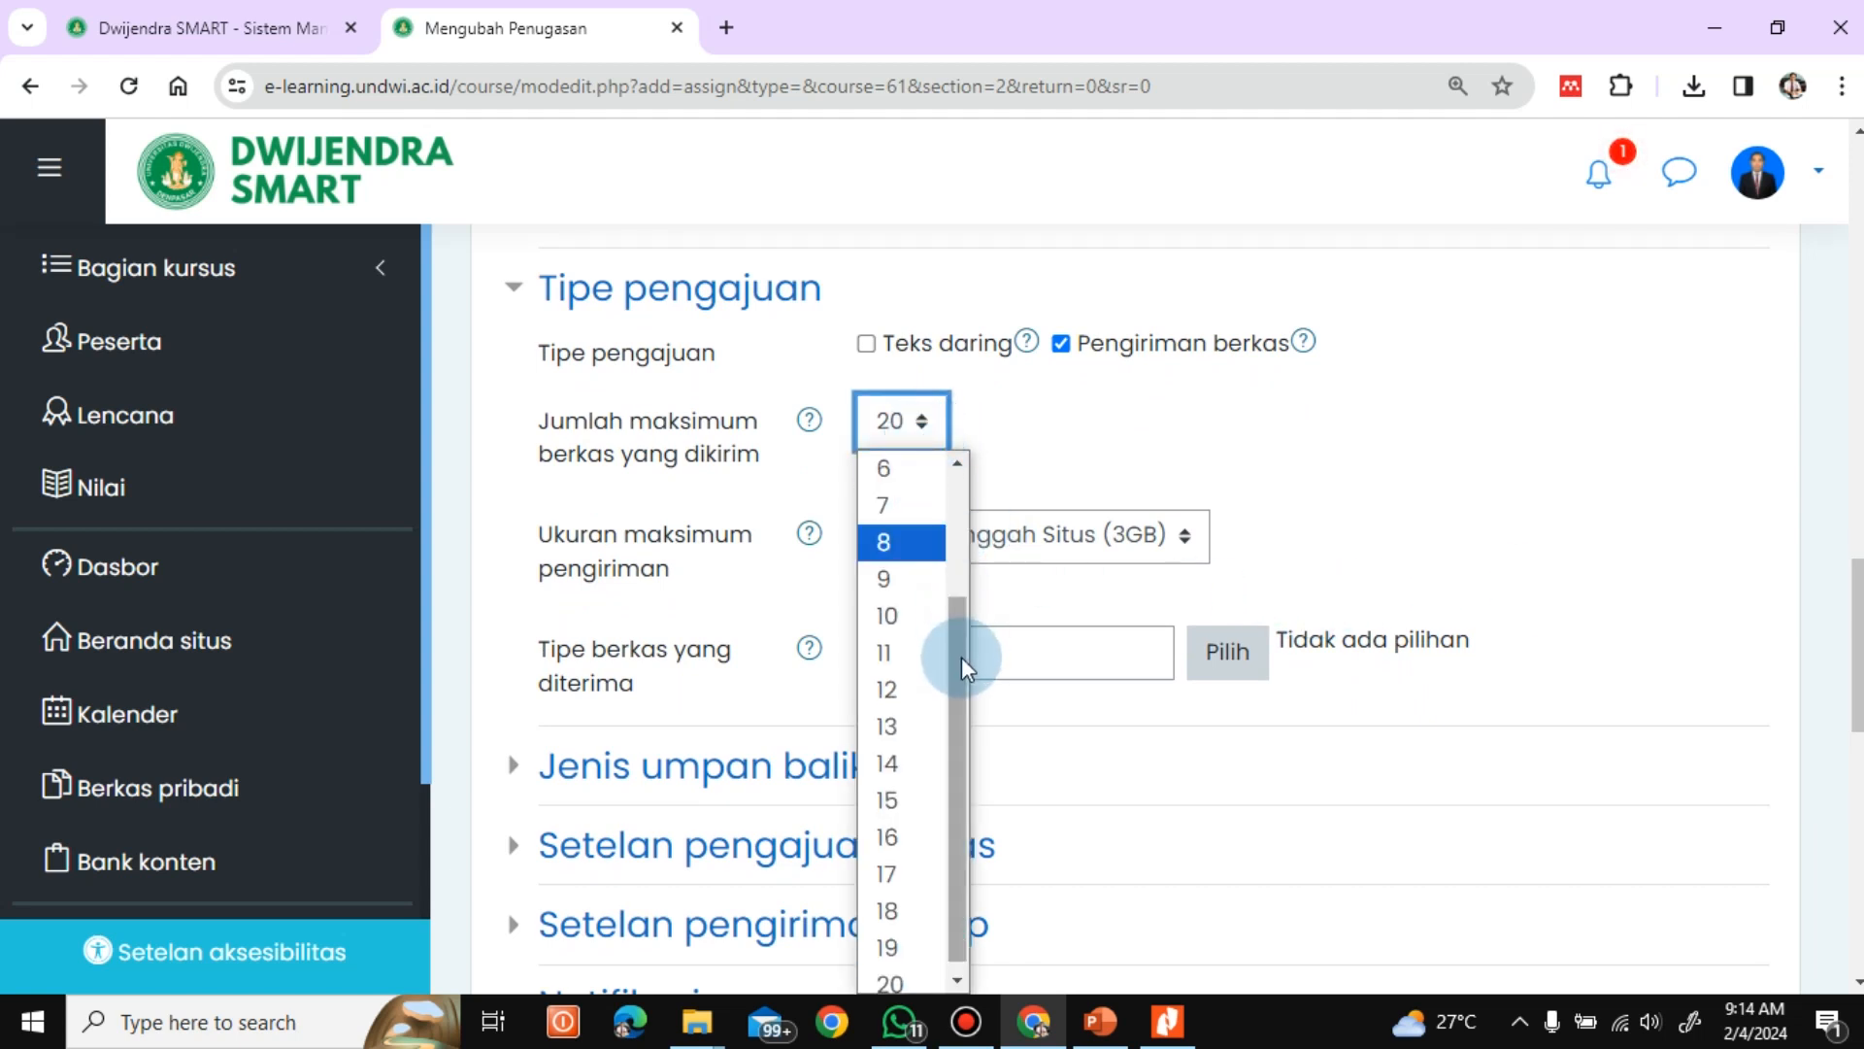
drag(961, 656, 947, 483)
click(885, 467)
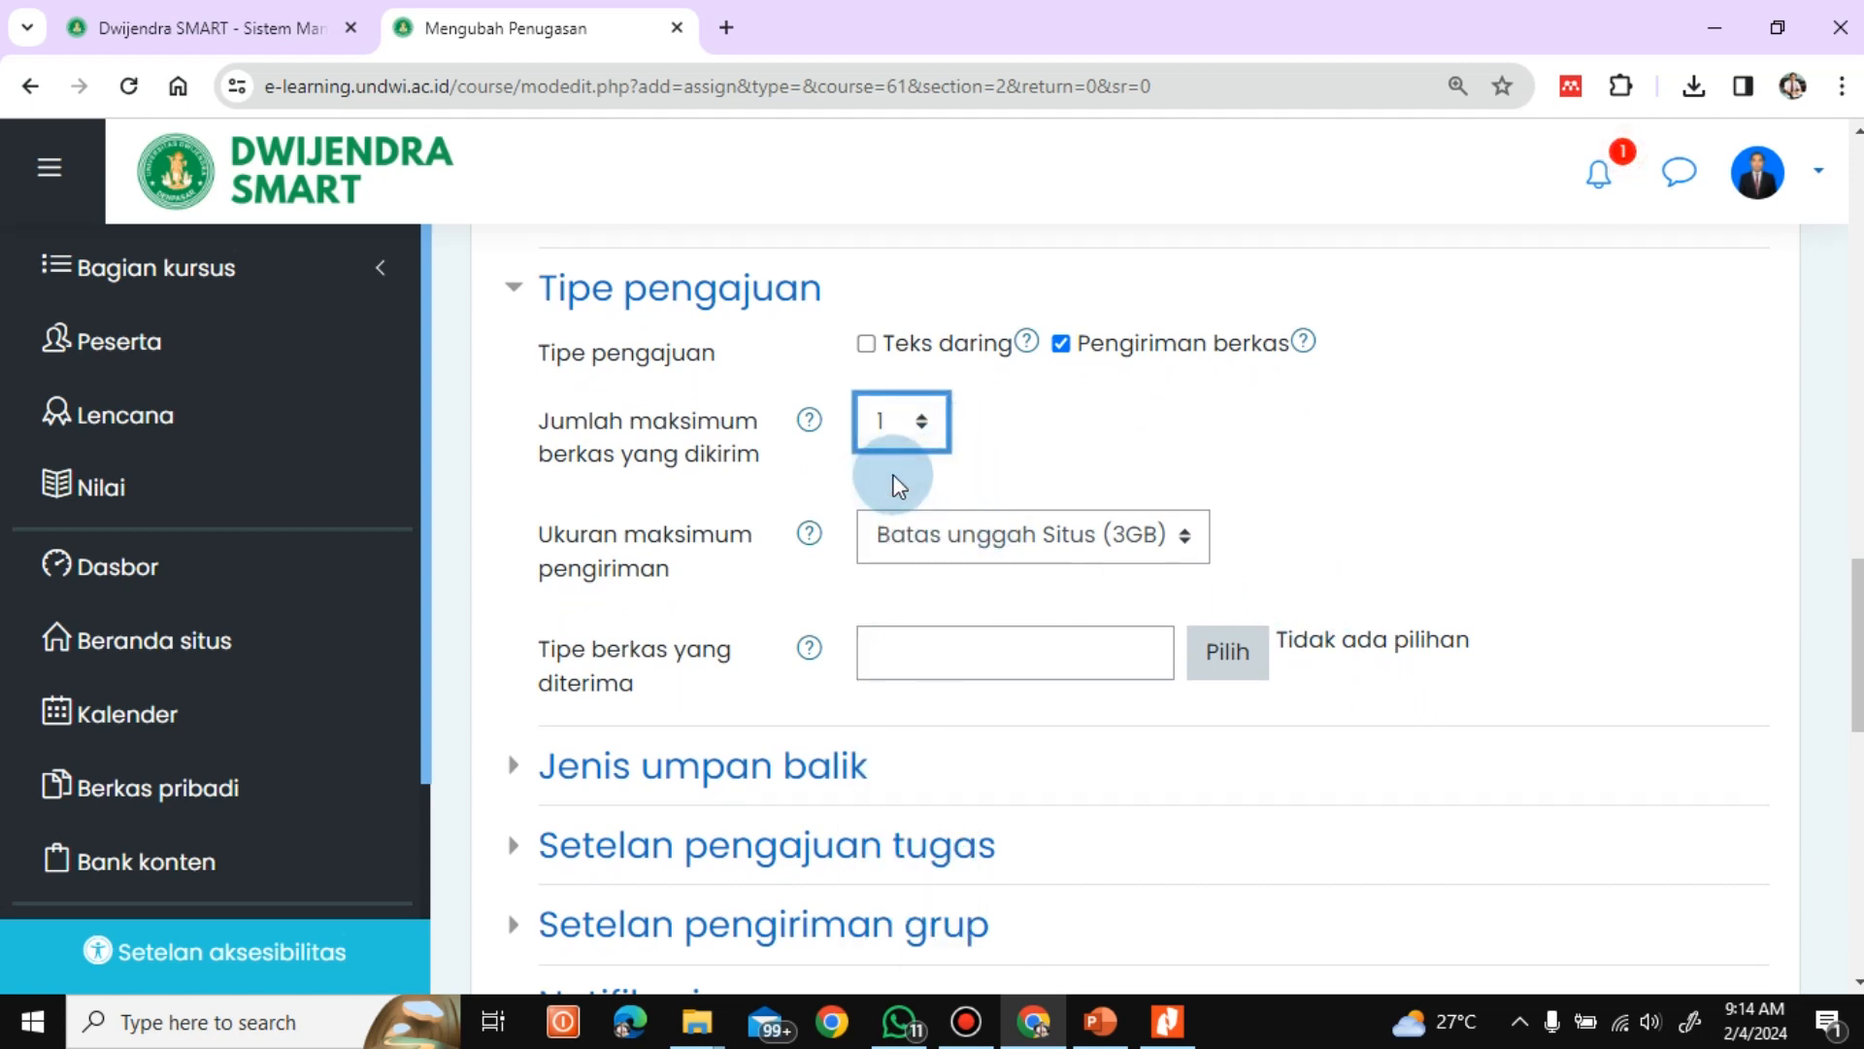
click(1184, 543)
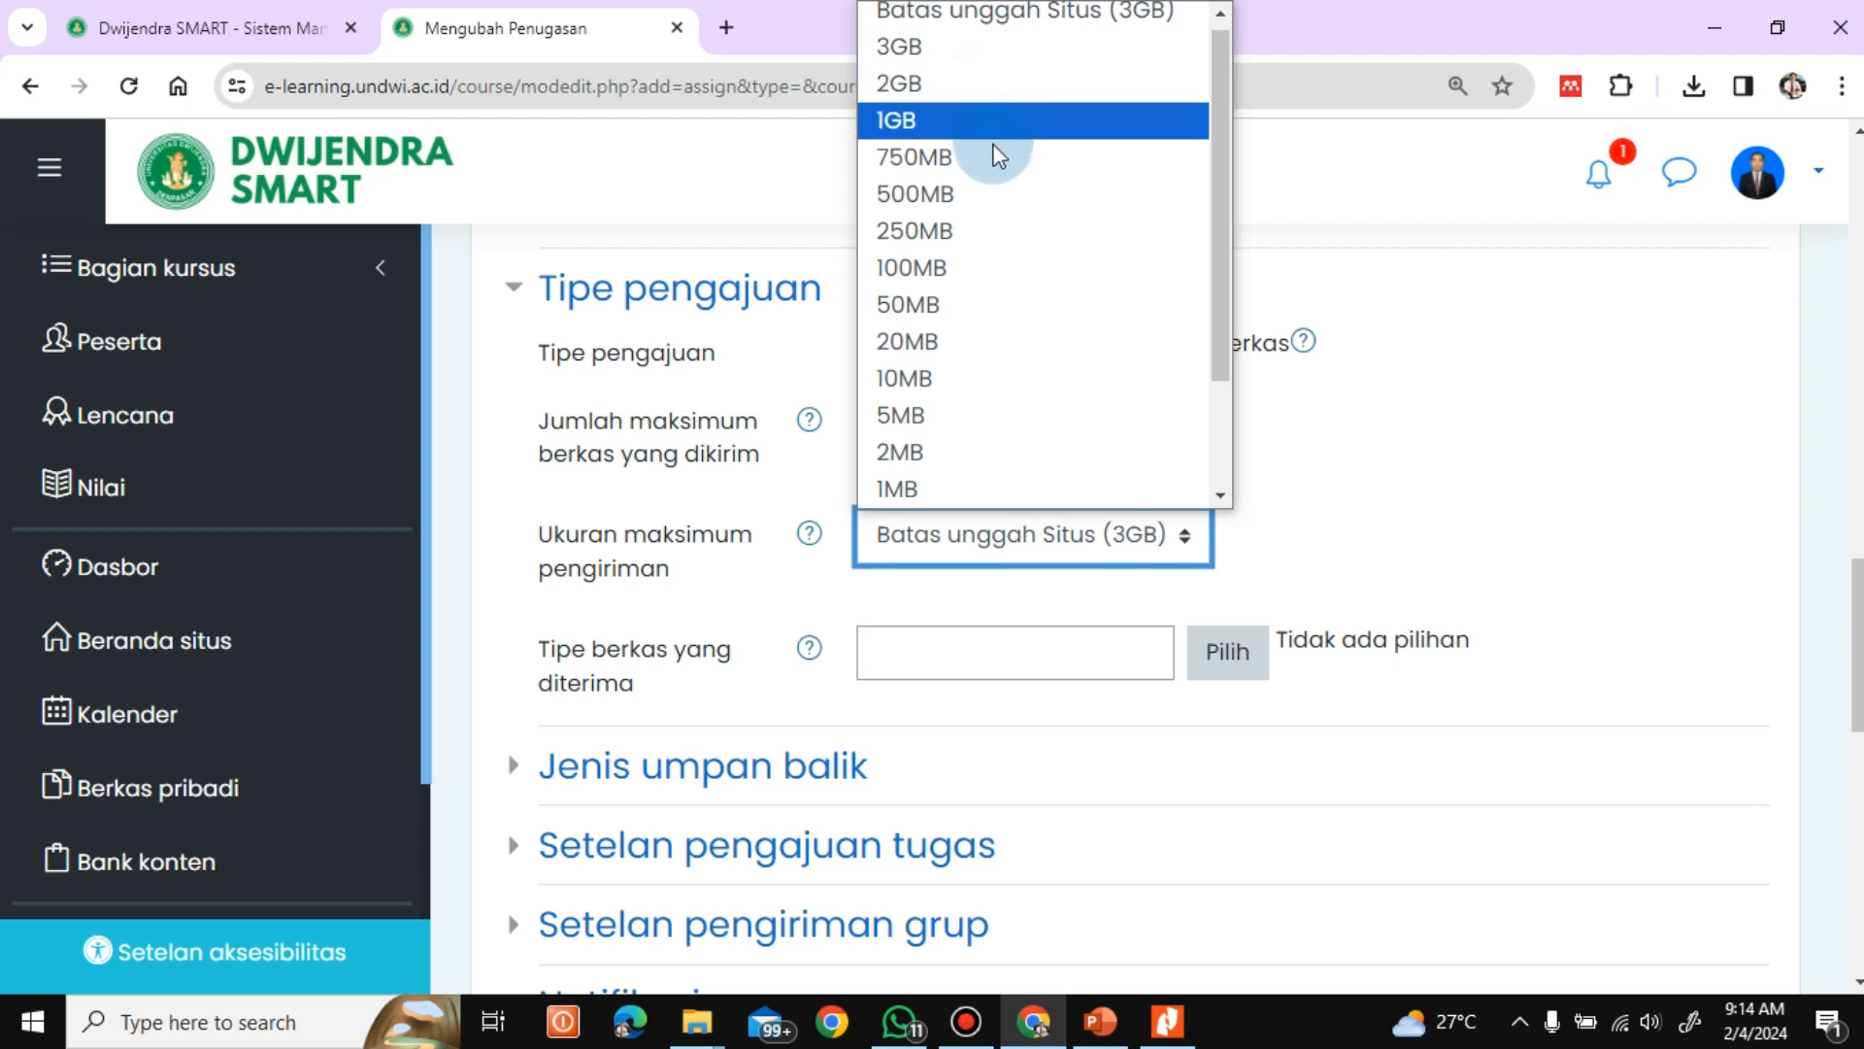
click(985, 49)
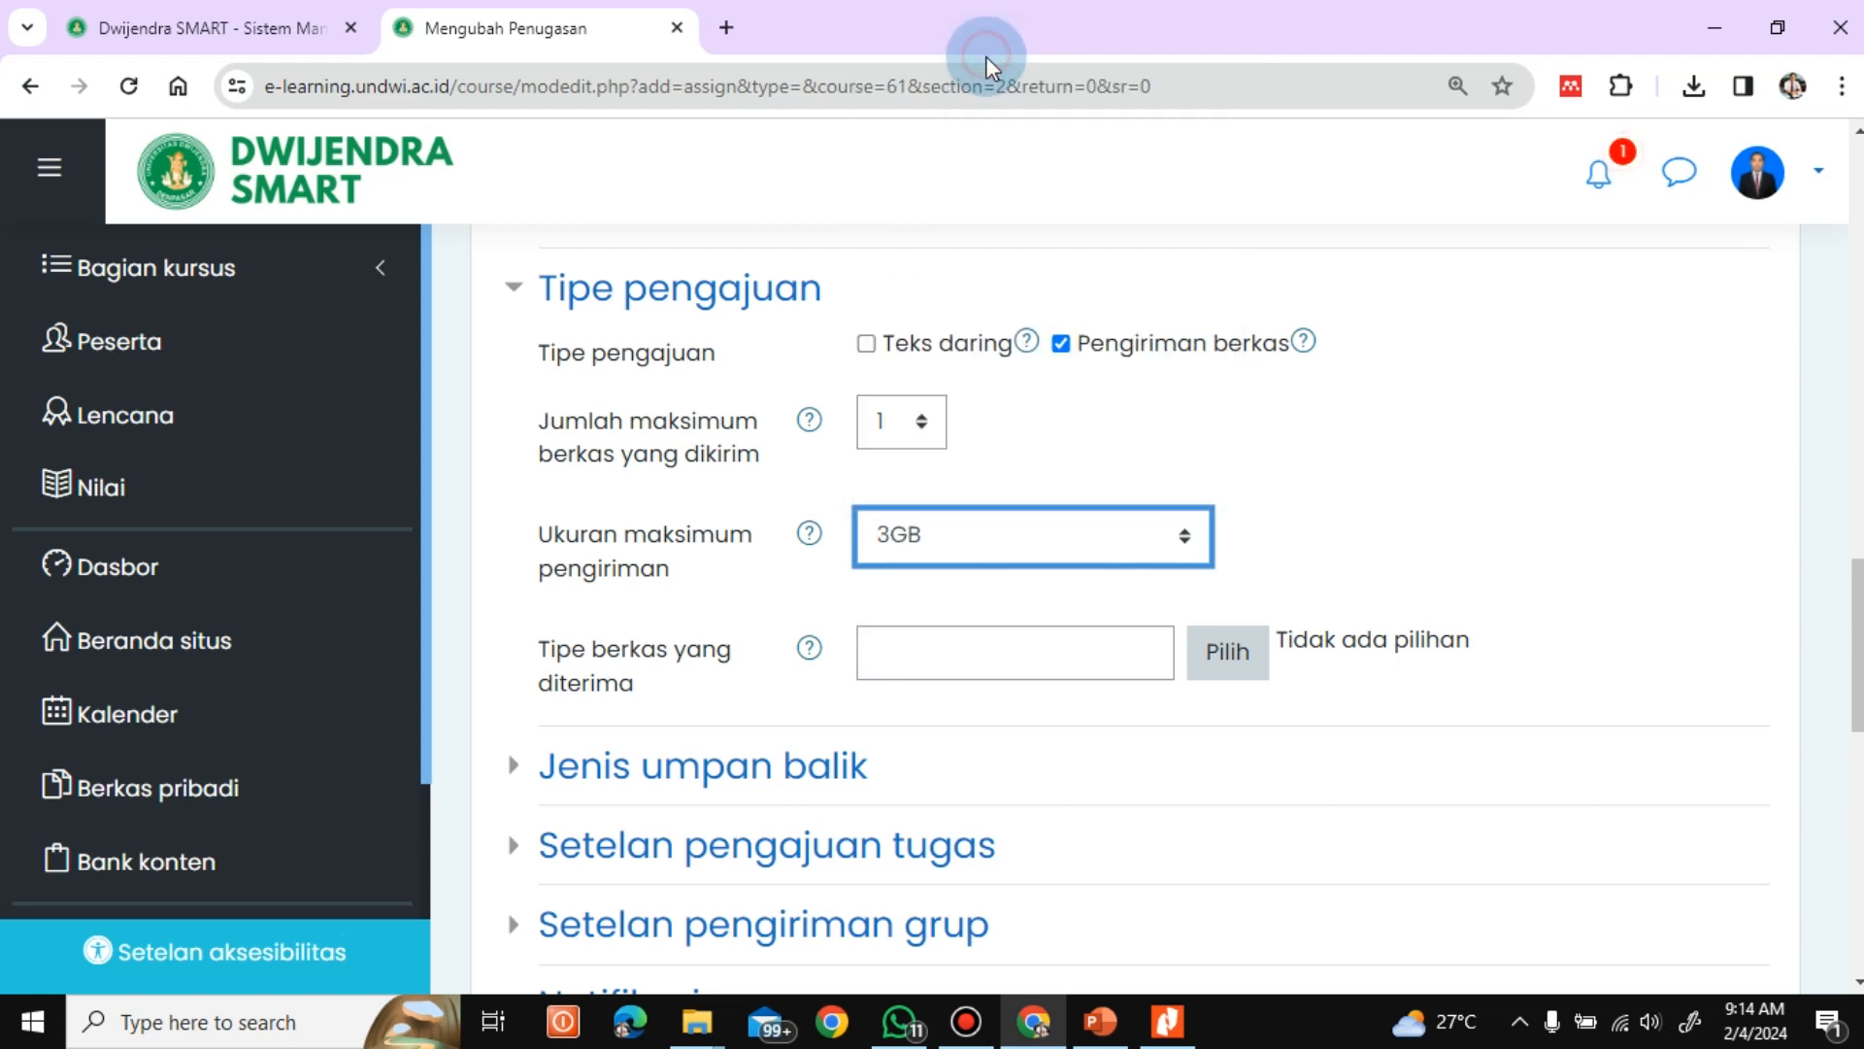
click(1186, 537)
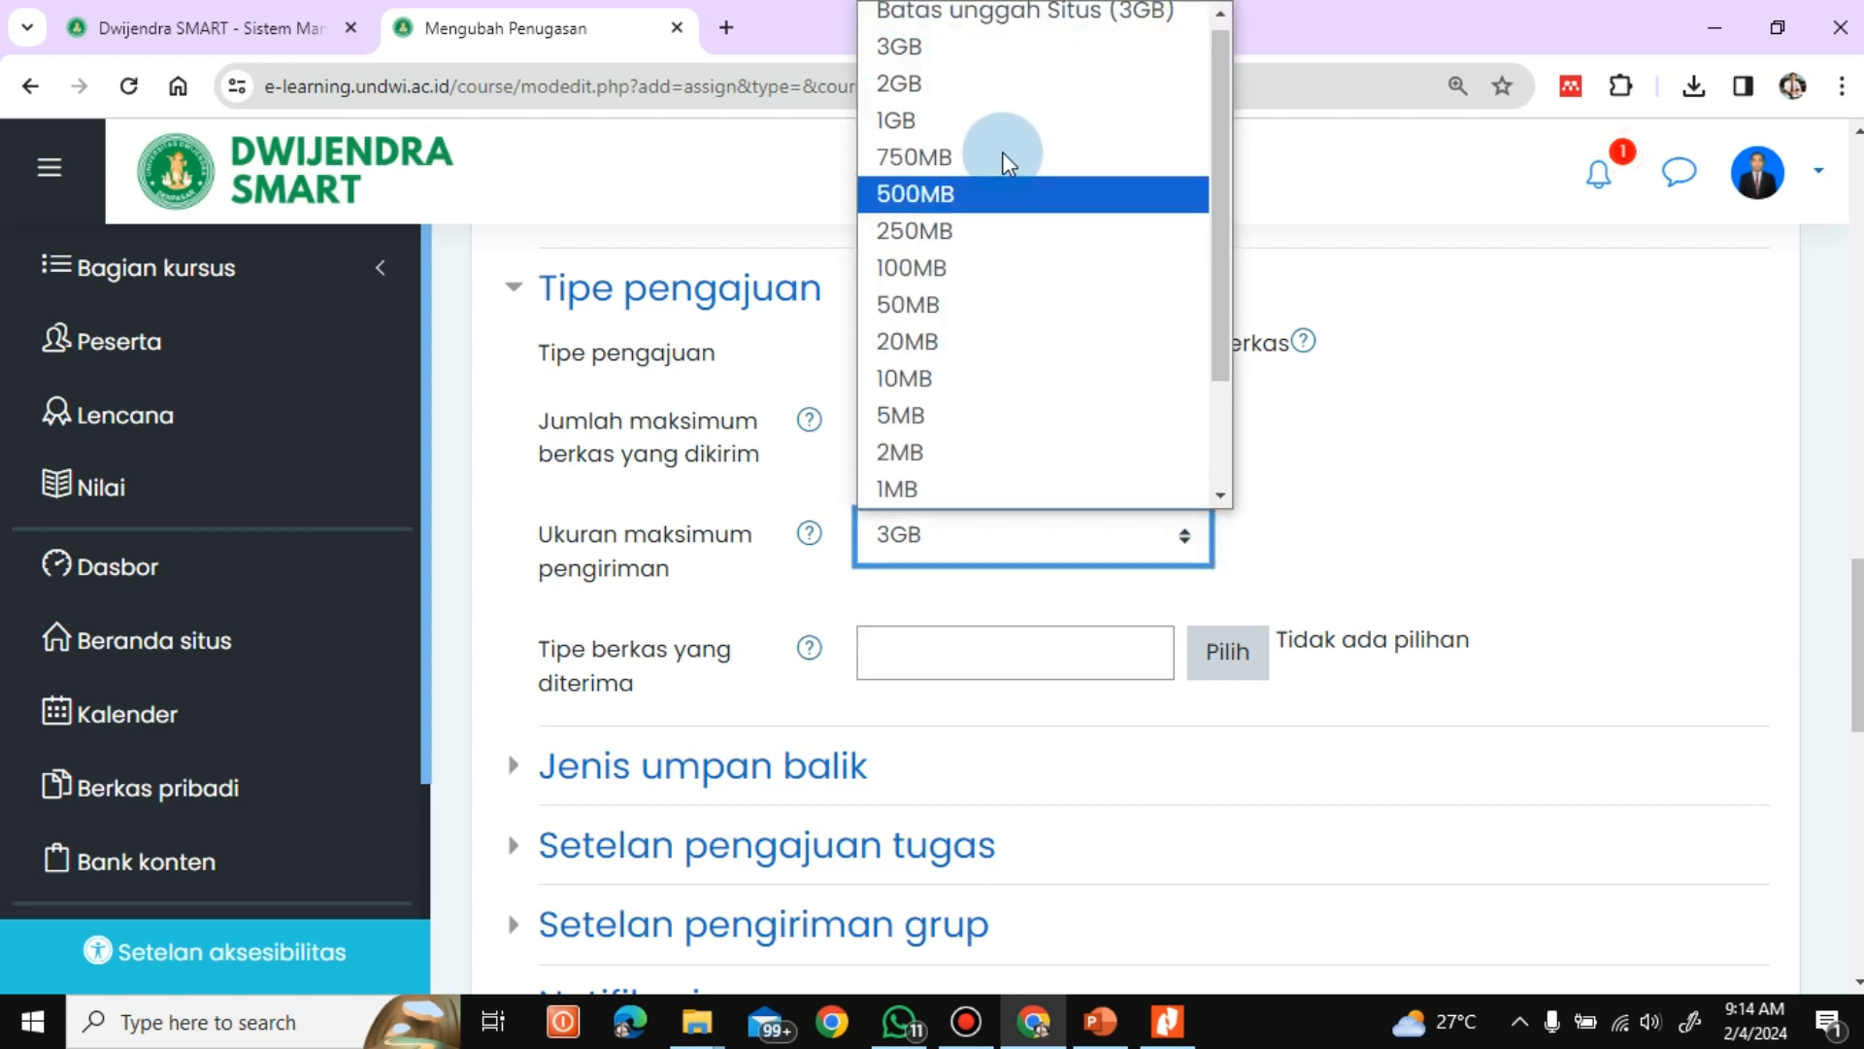
click(984, 118)
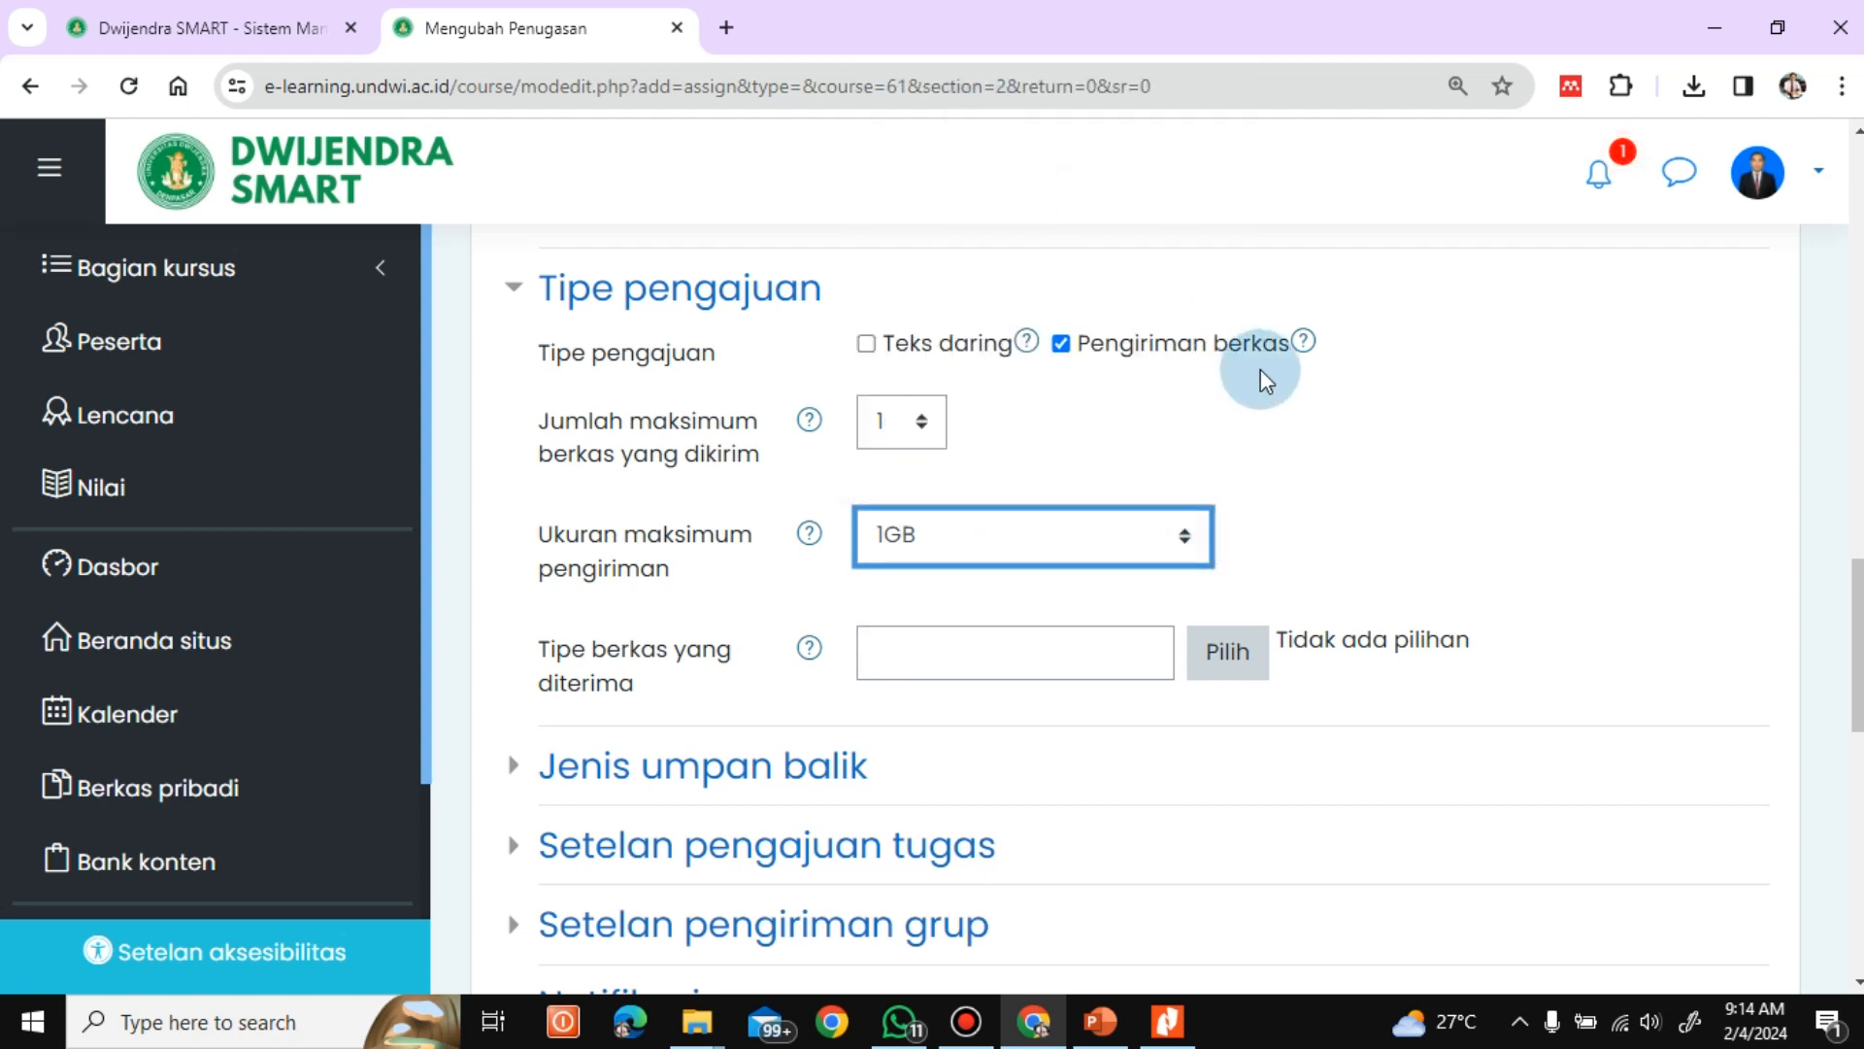
Set the accepted file types to document files, PDF (.pdf), Word (.doc) and Word 2007 (.docx), and save the selection
scroll(1136, 583, down, 2)
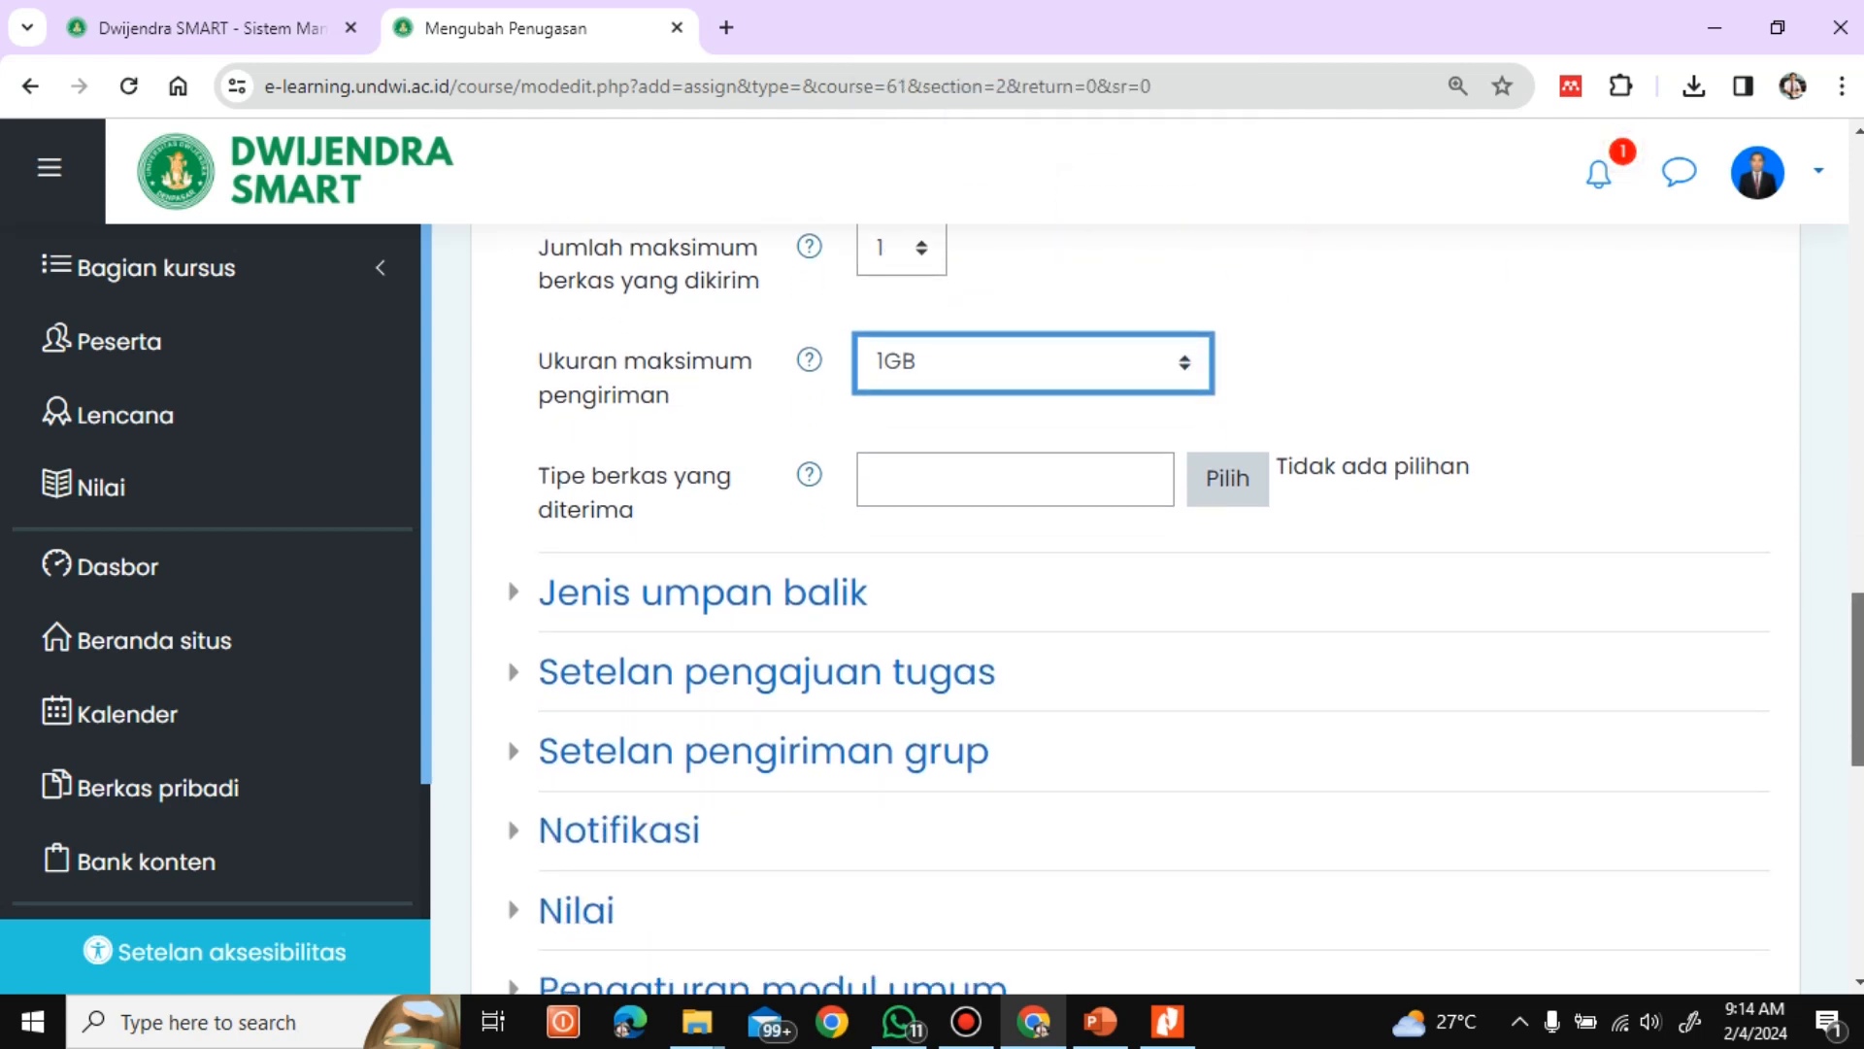
drag(1858, 682, 1854, 633)
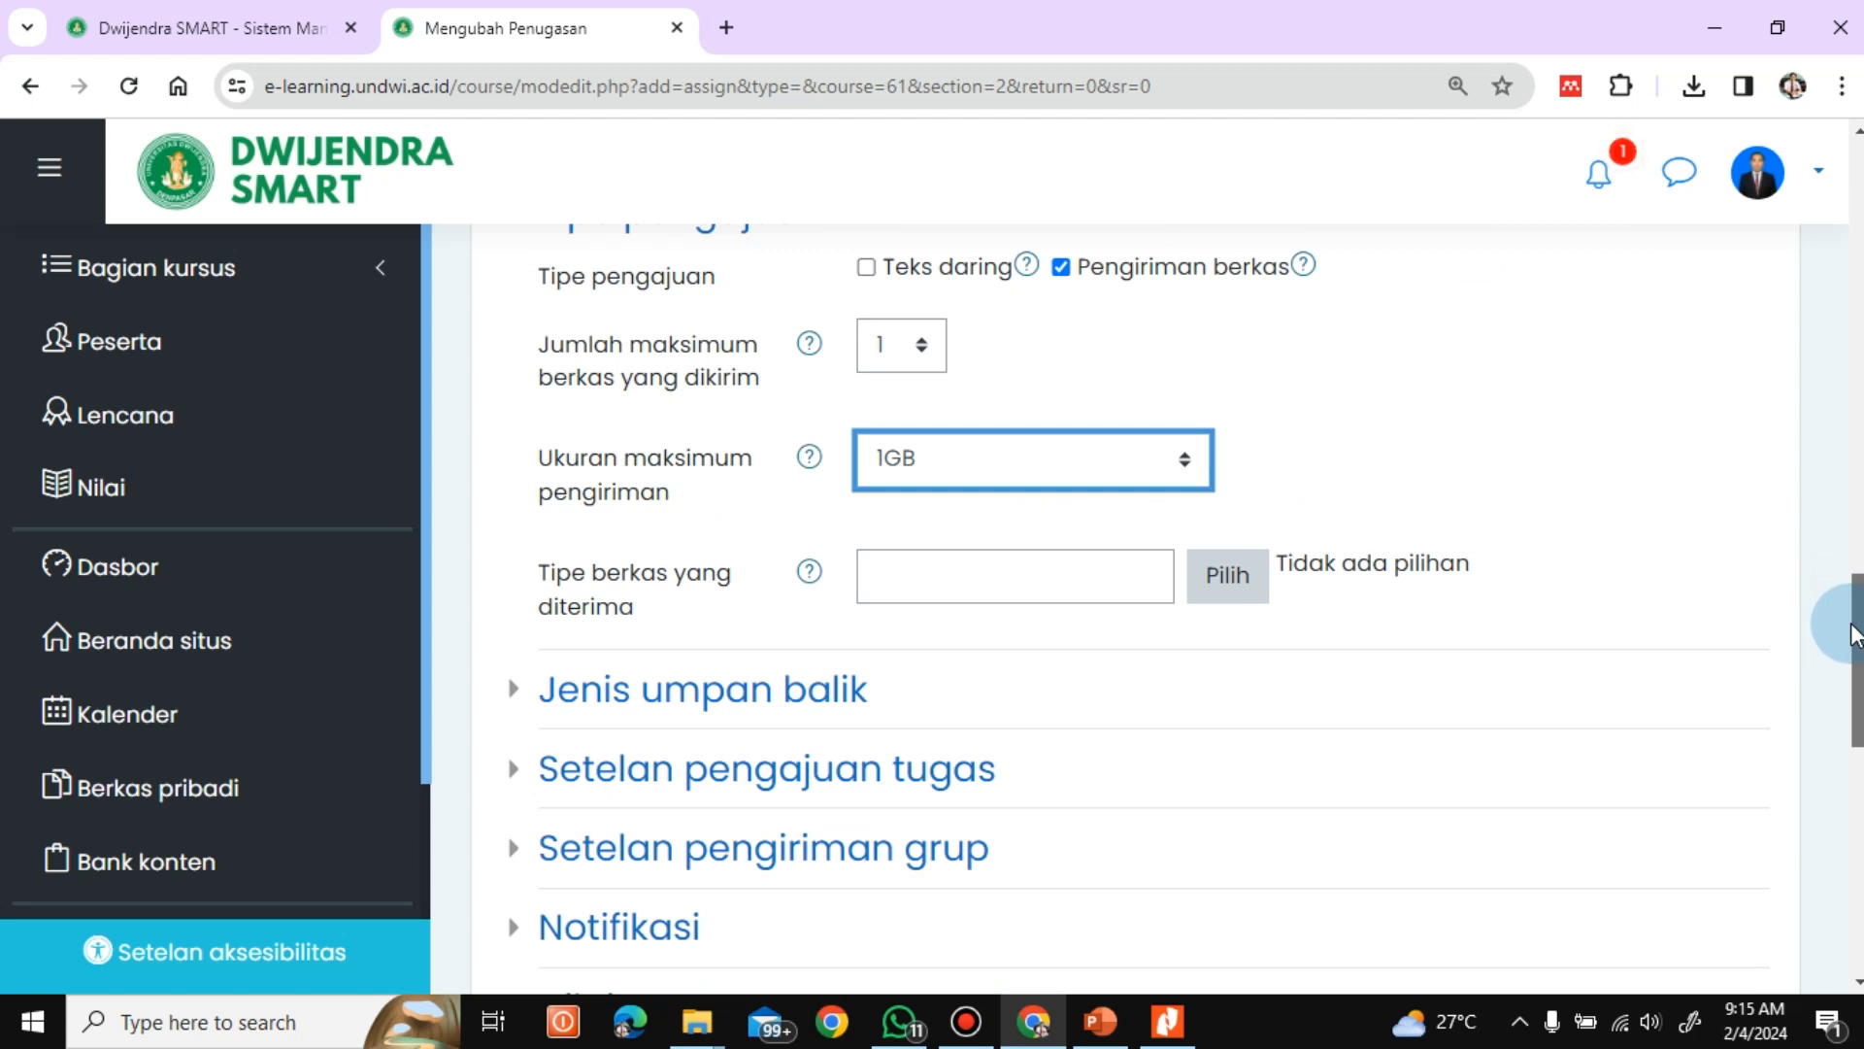
drag(1855, 633, 1833, 657)
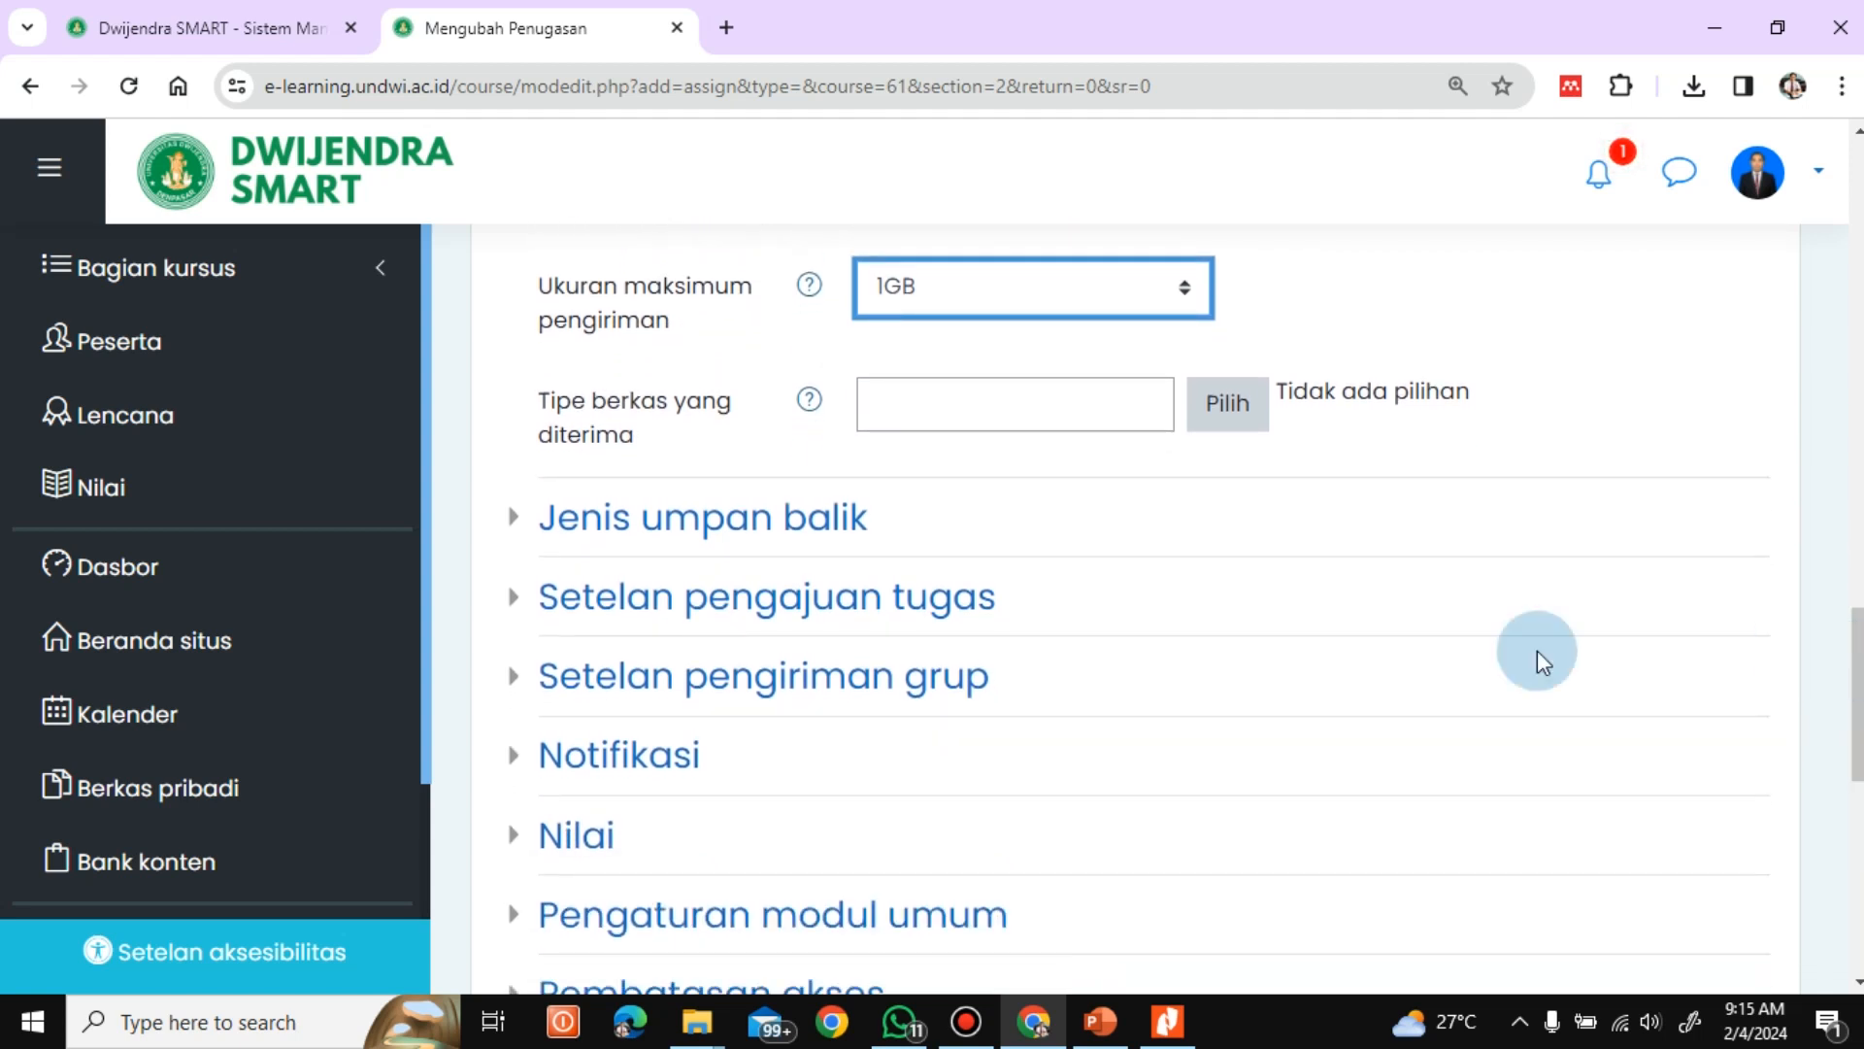
click(1220, 430)
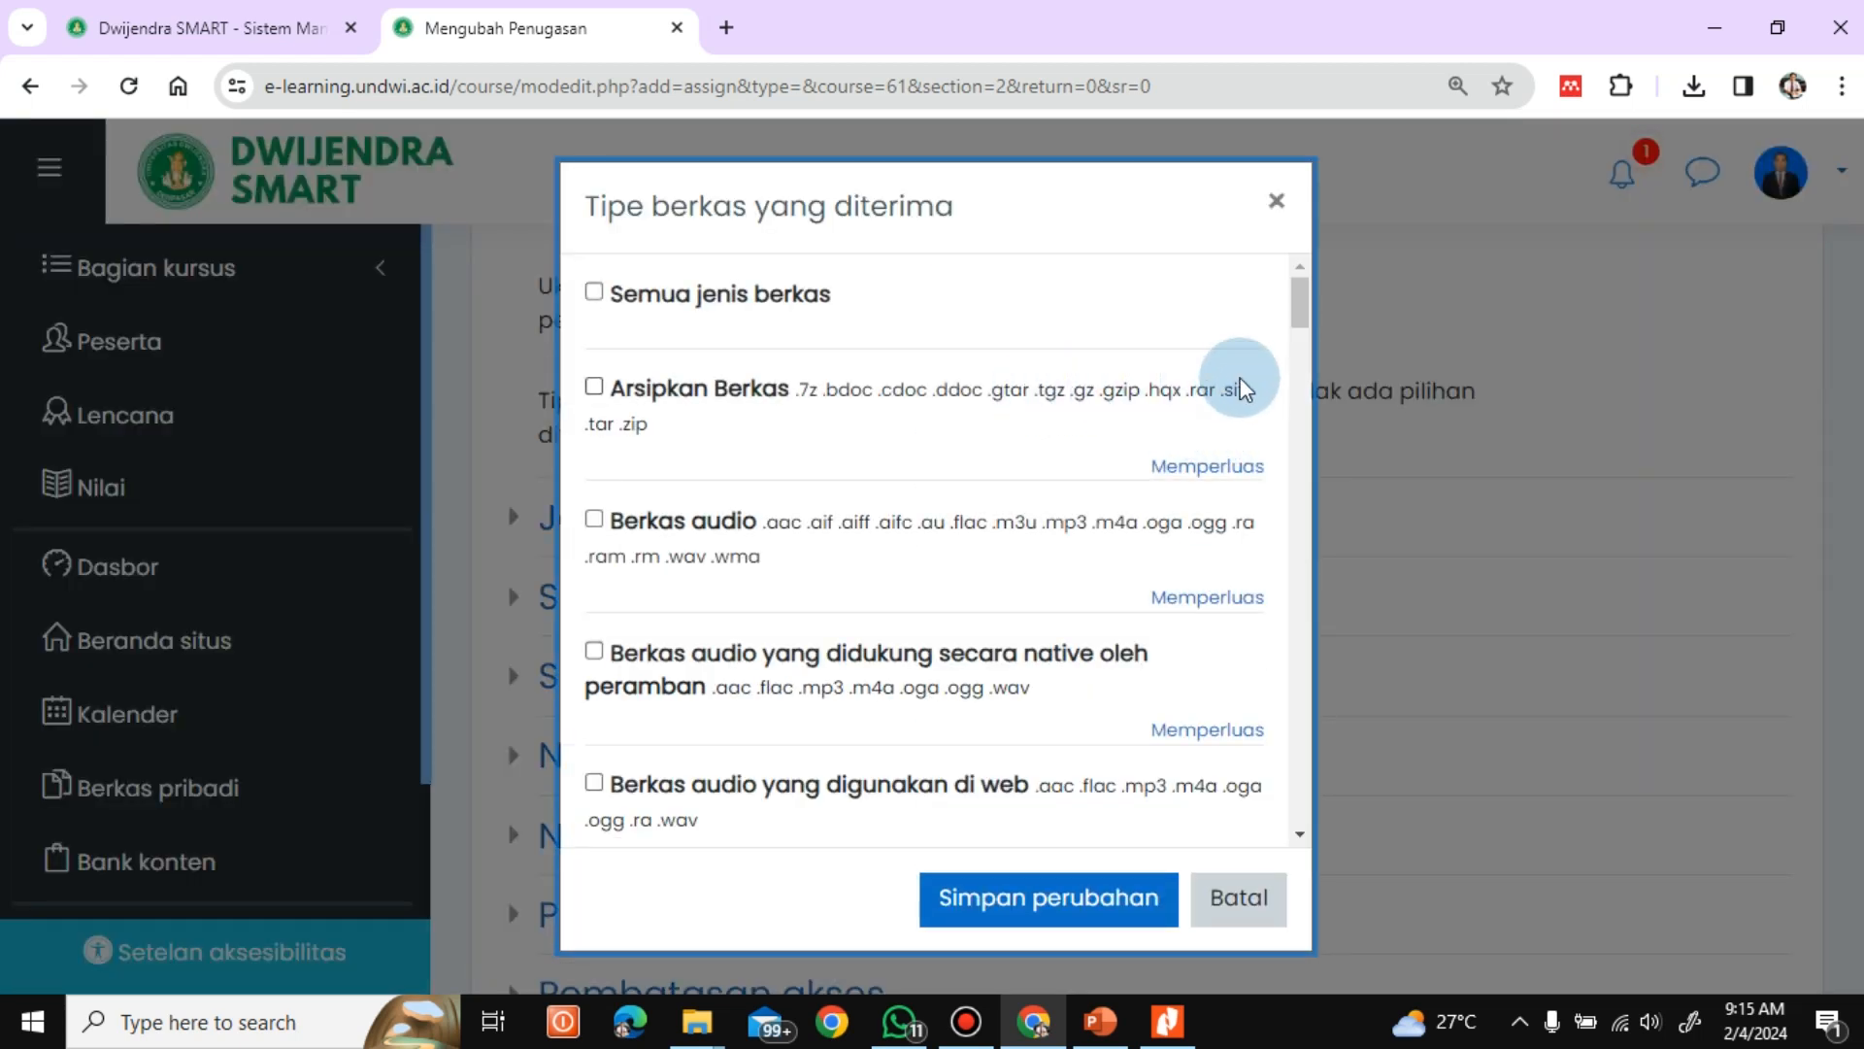
drag(1302, 322, 1311, 364)
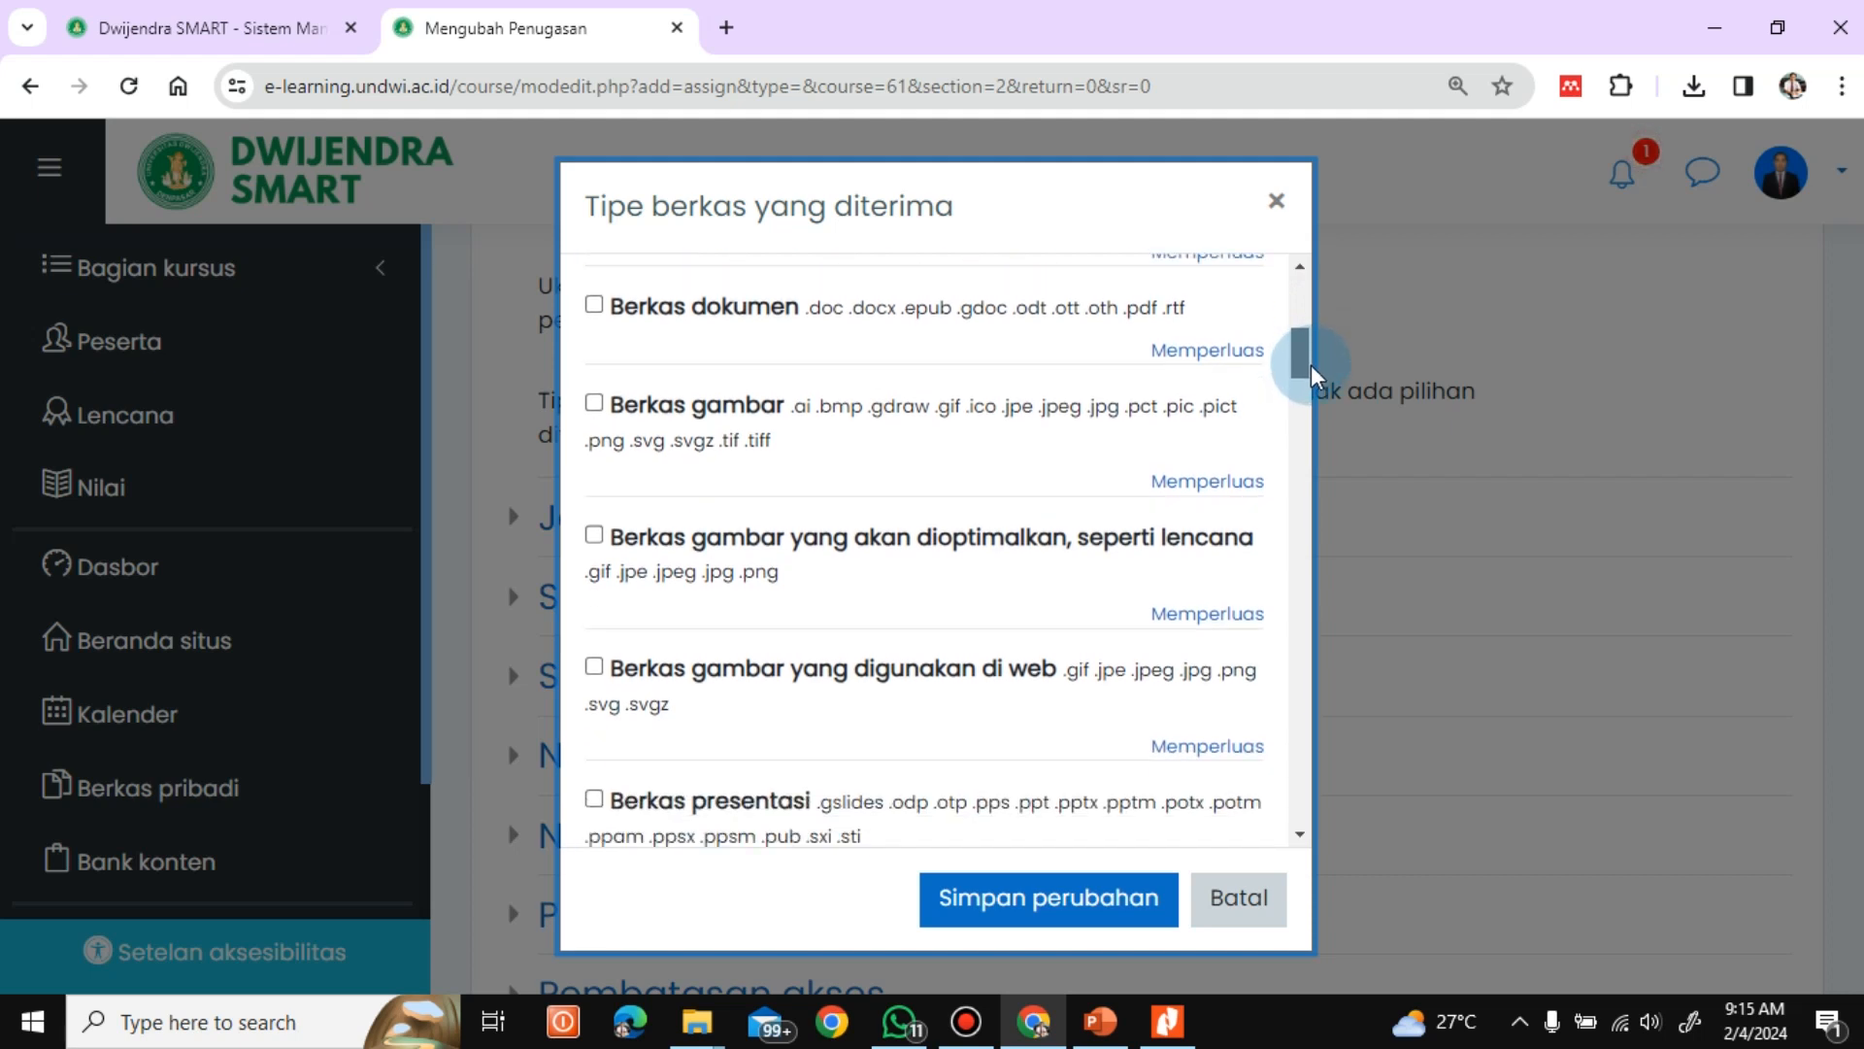
click(602, 291)
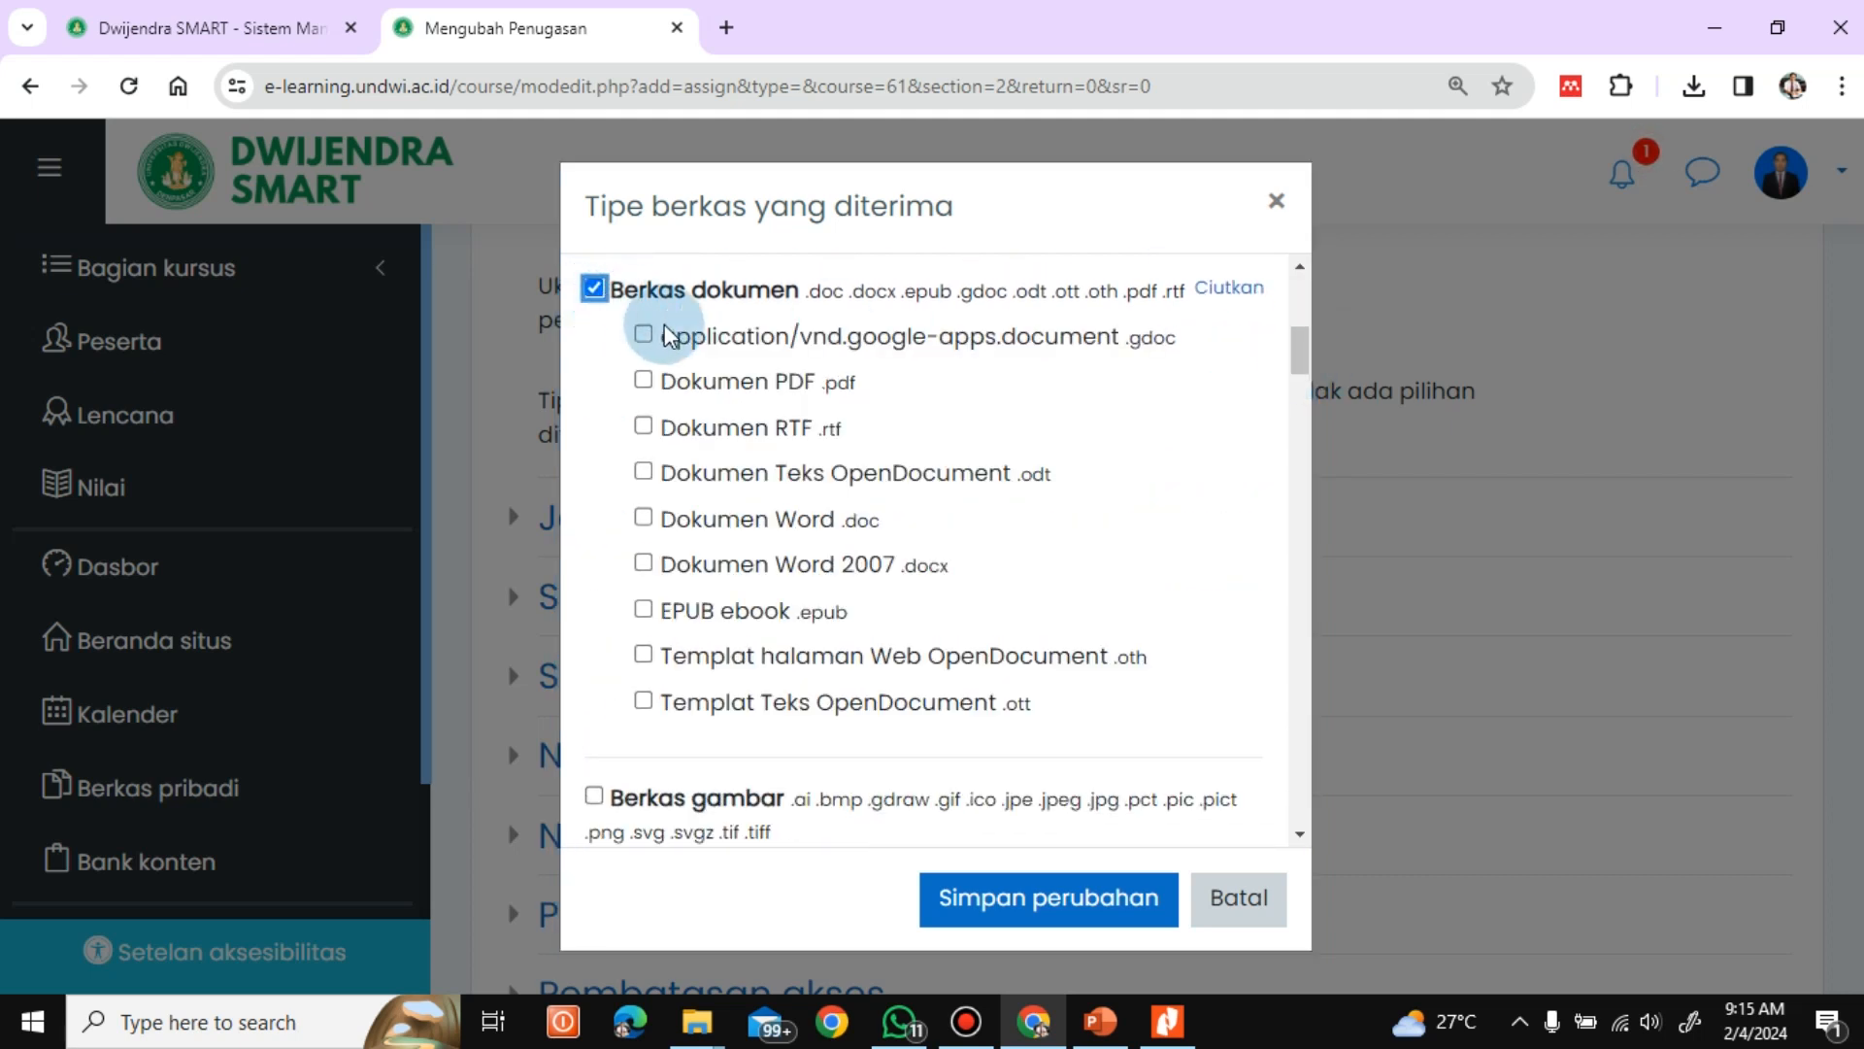
click(643, 381)
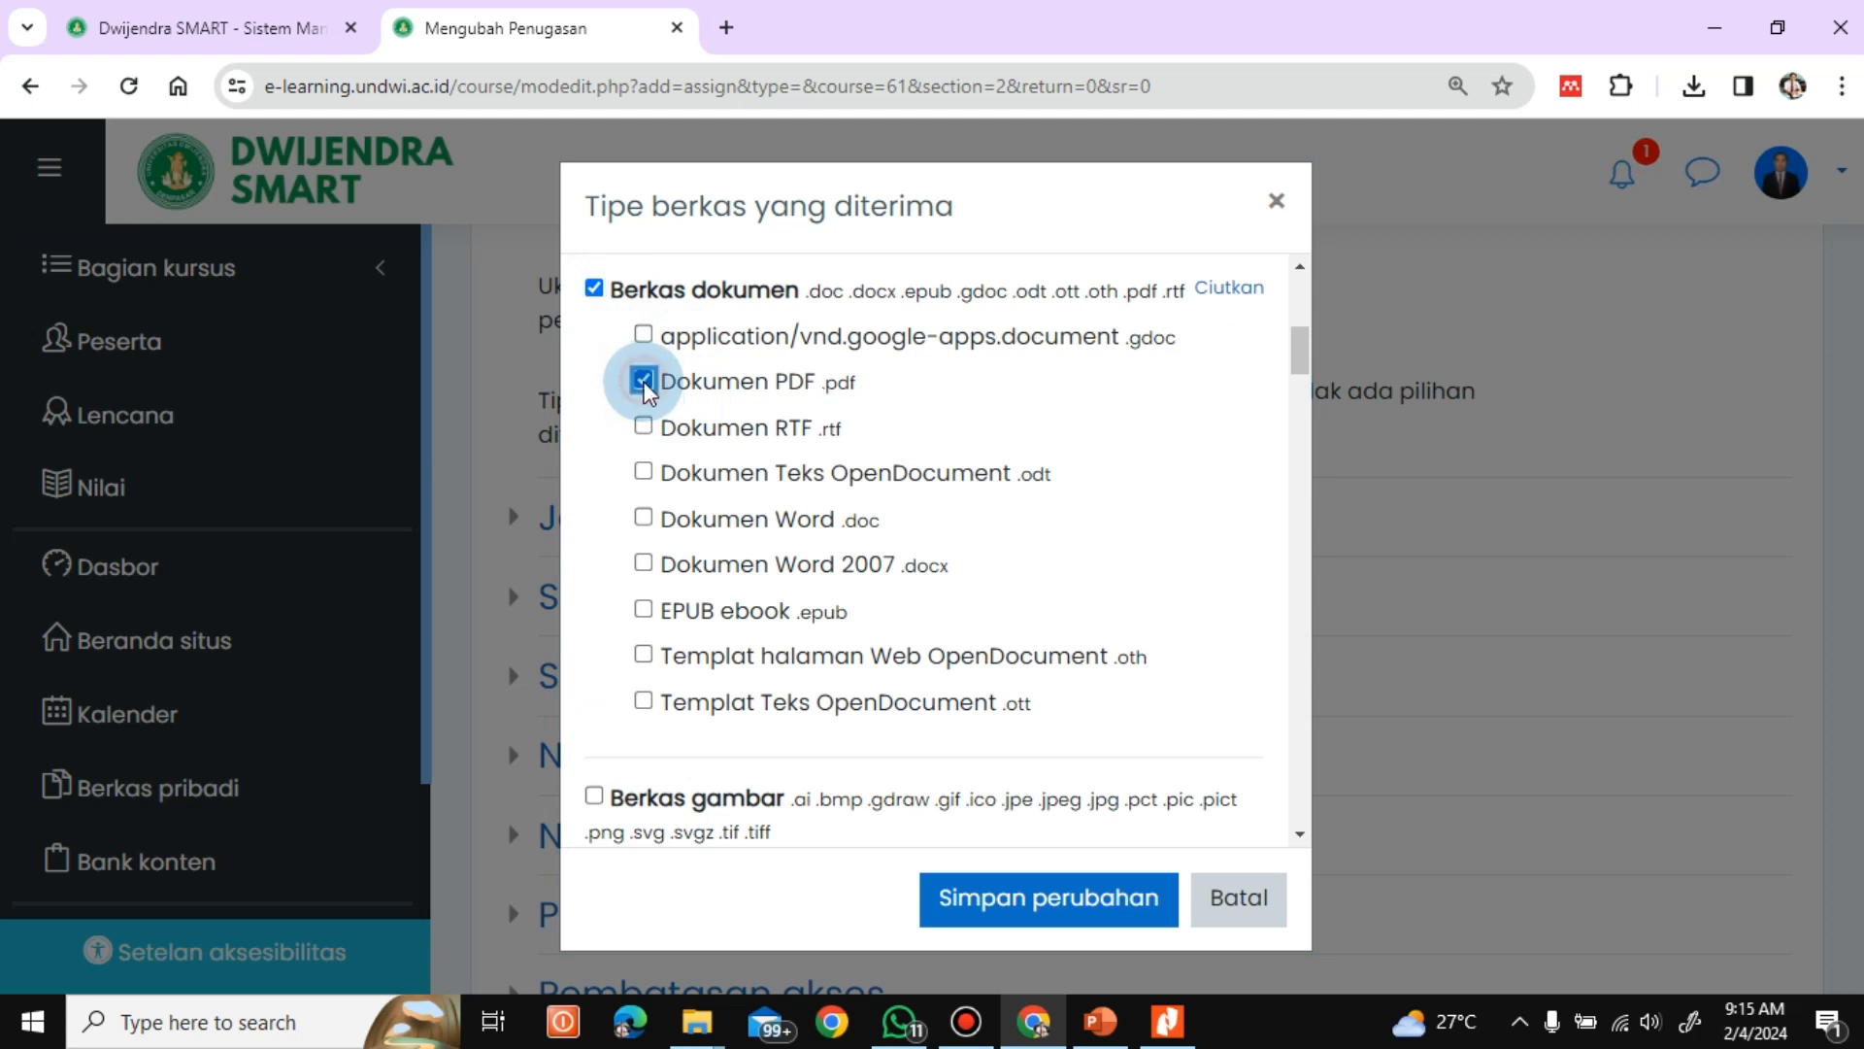
click(645, 565)
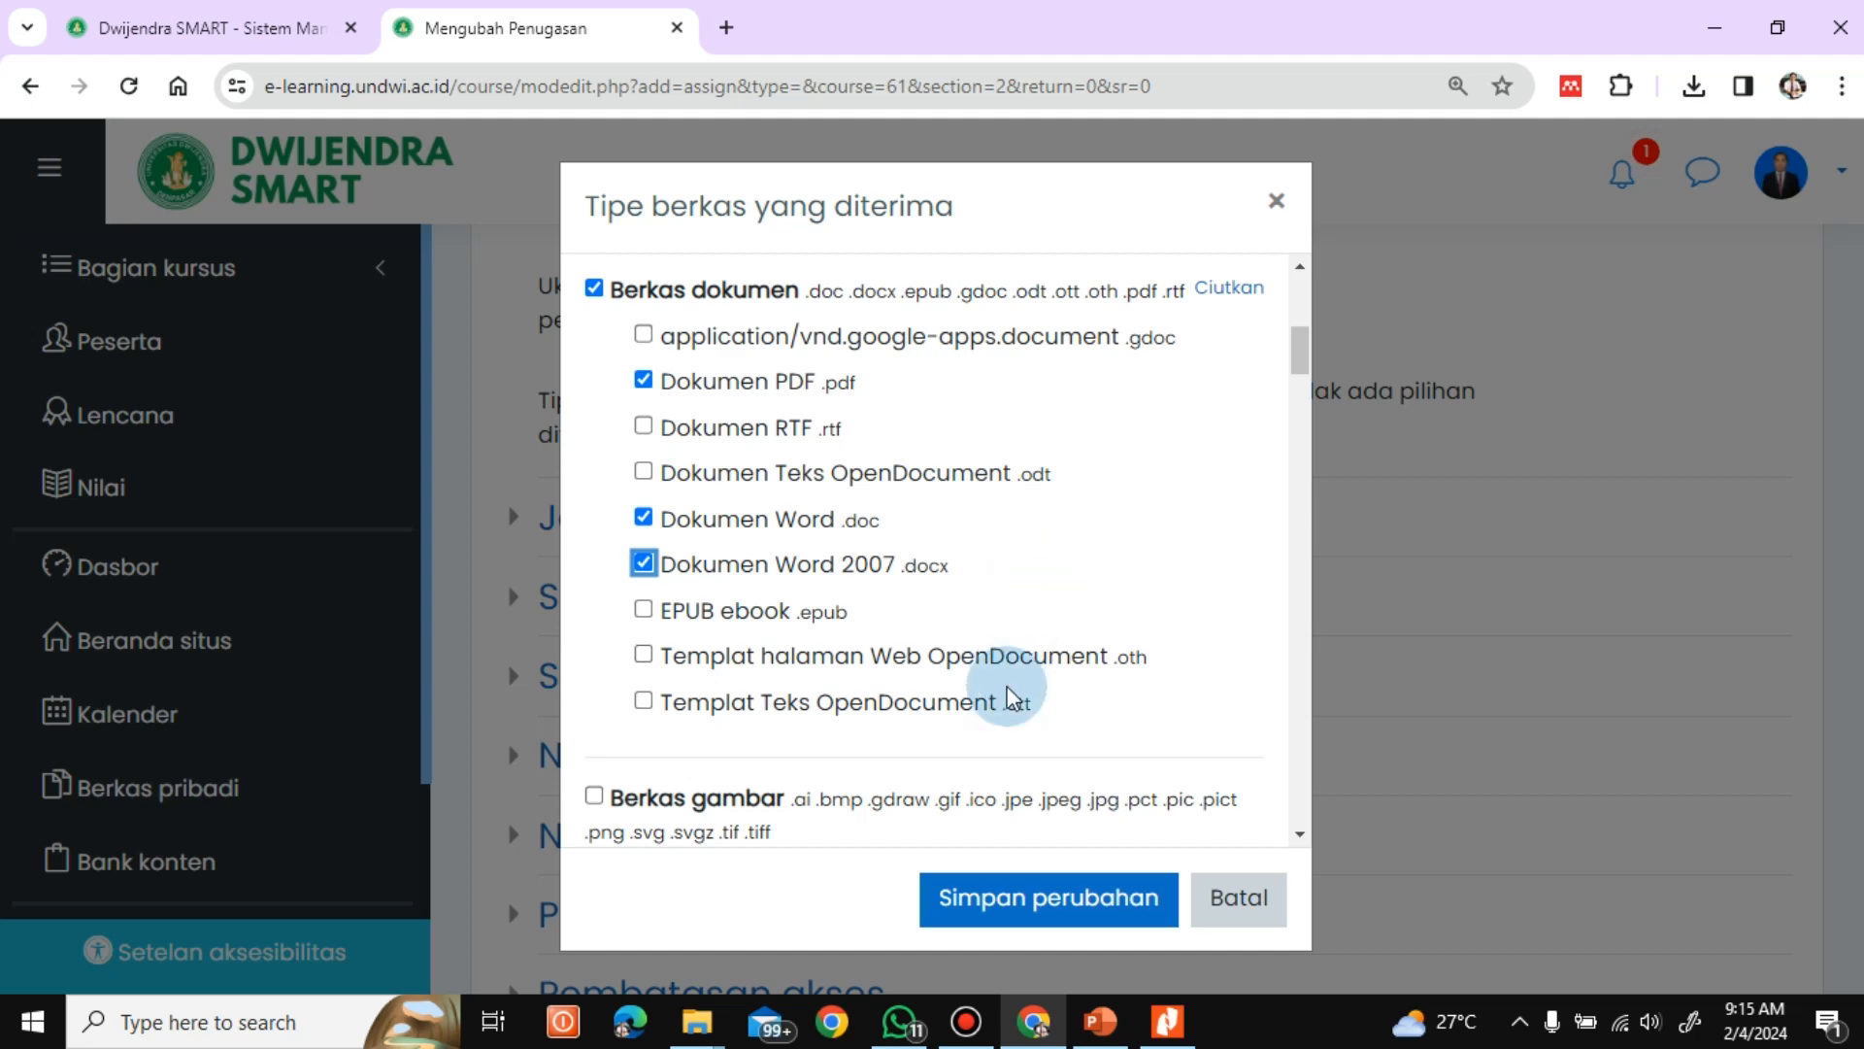
click(1000, 905)
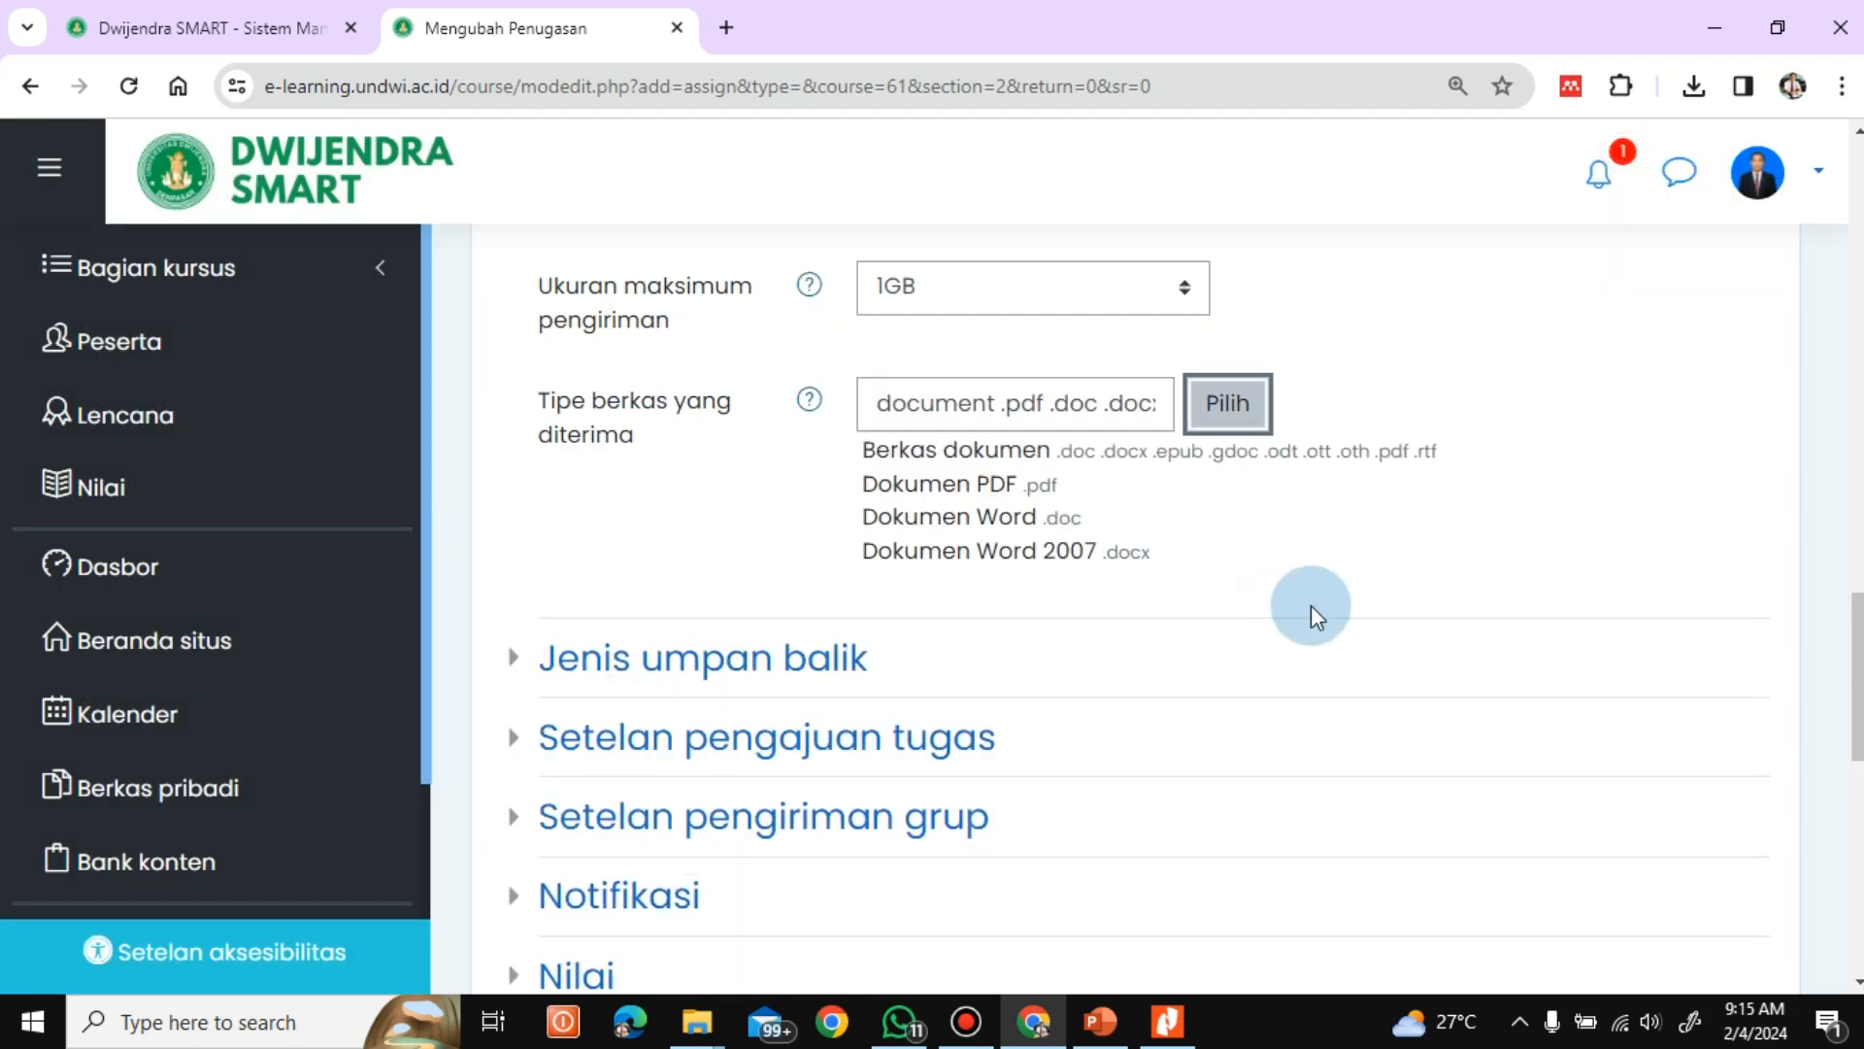
Check the feedback type settings of the assignment and collapse that section again
scroll(1856, 651, down, 4)
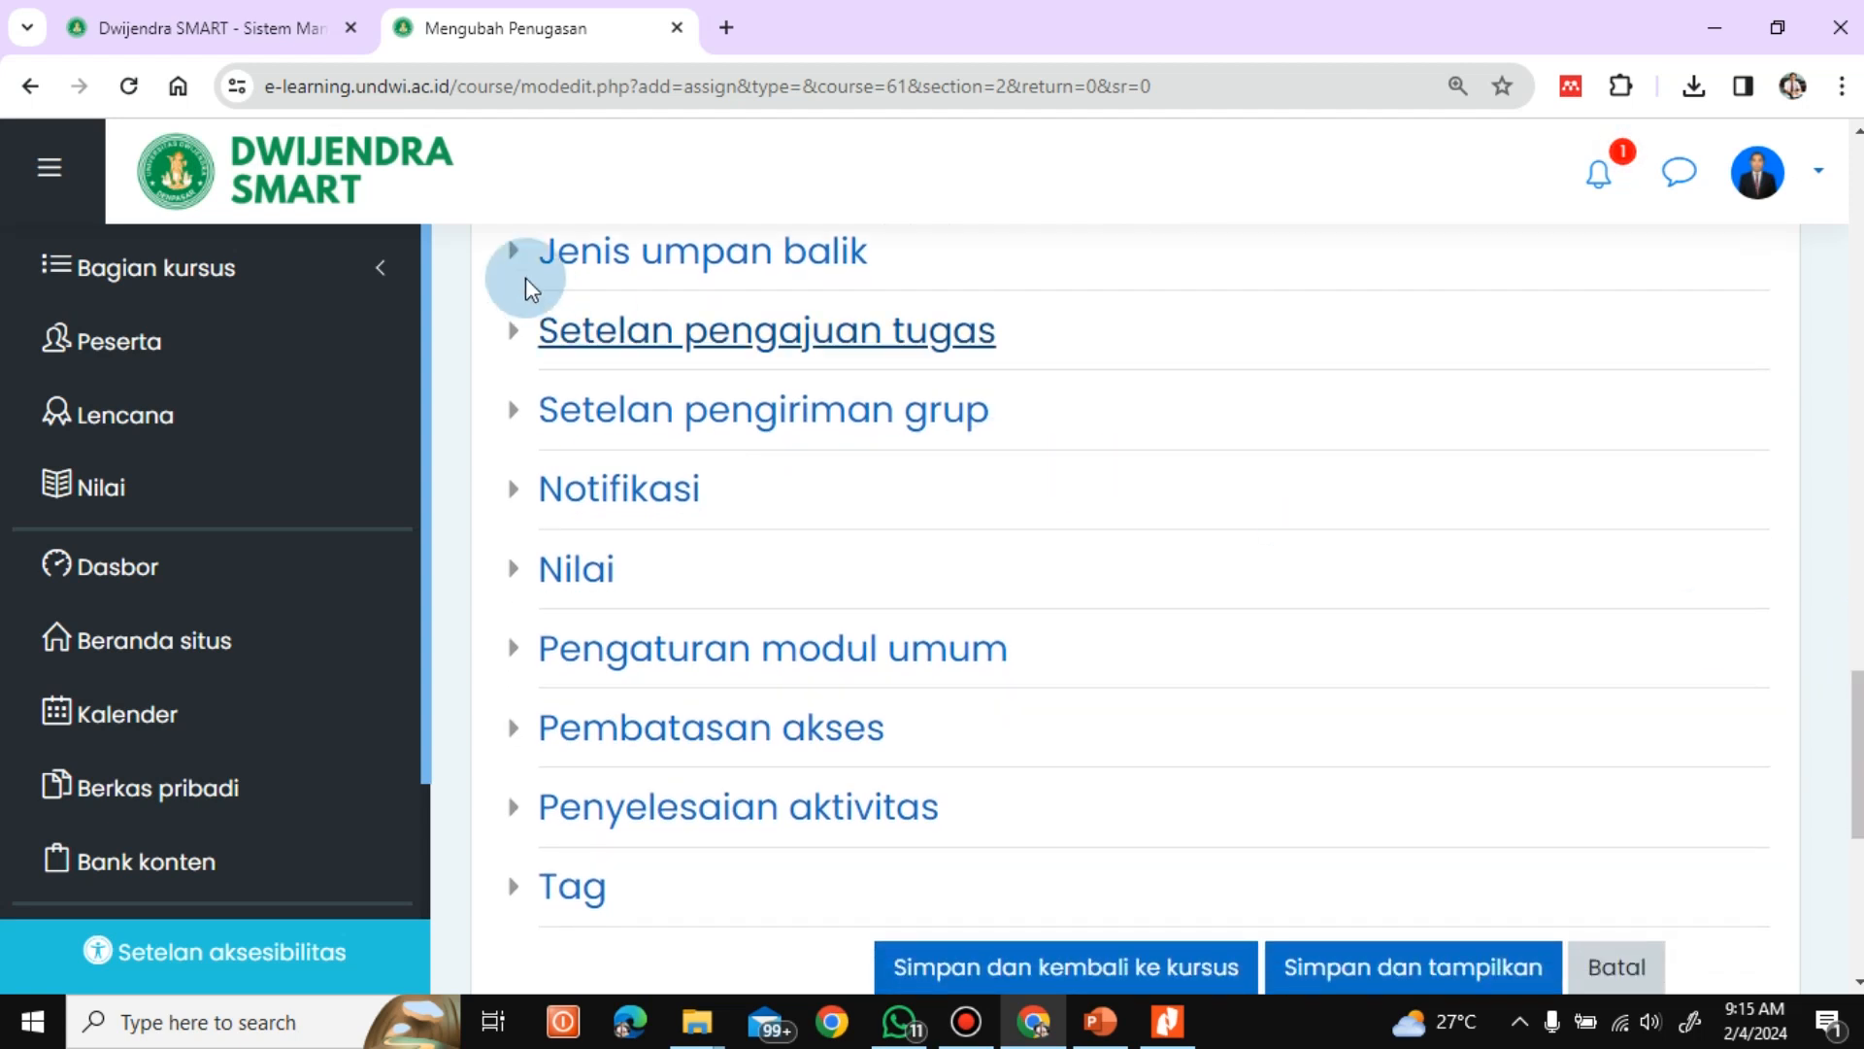
click(512, 256)
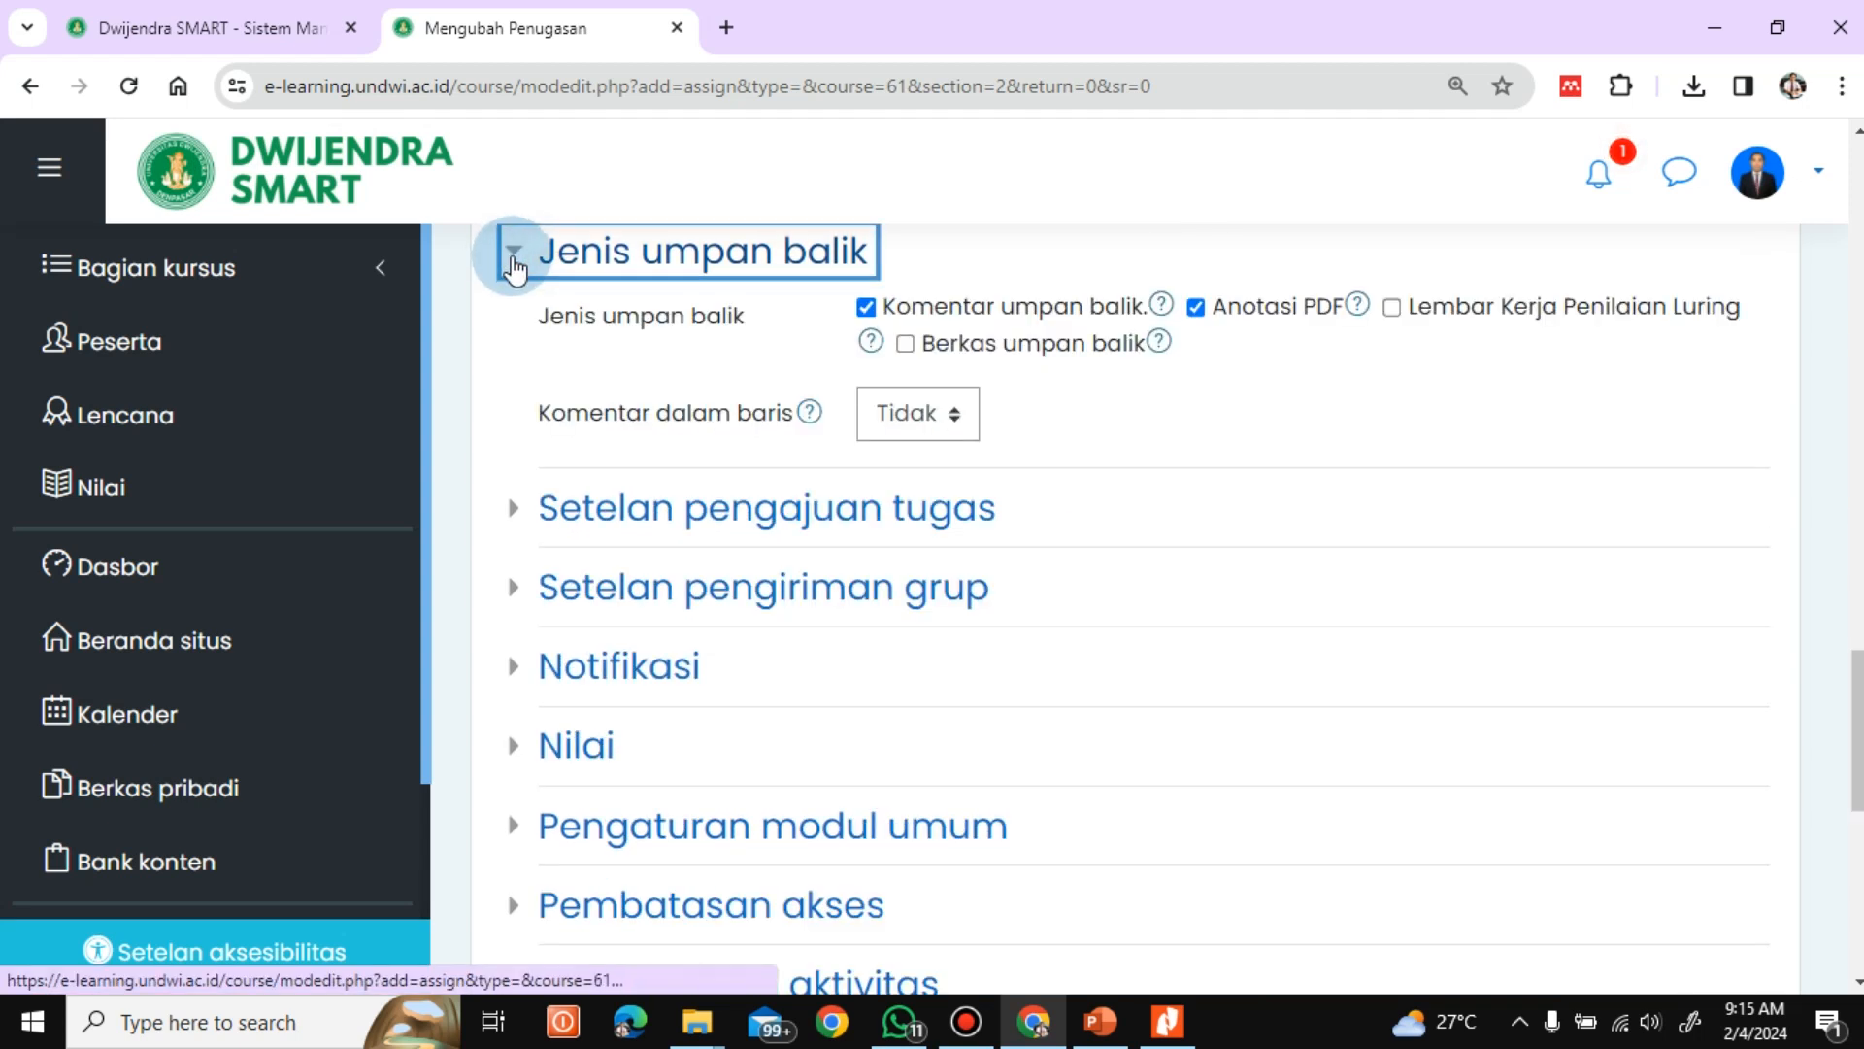
click(513, 260)
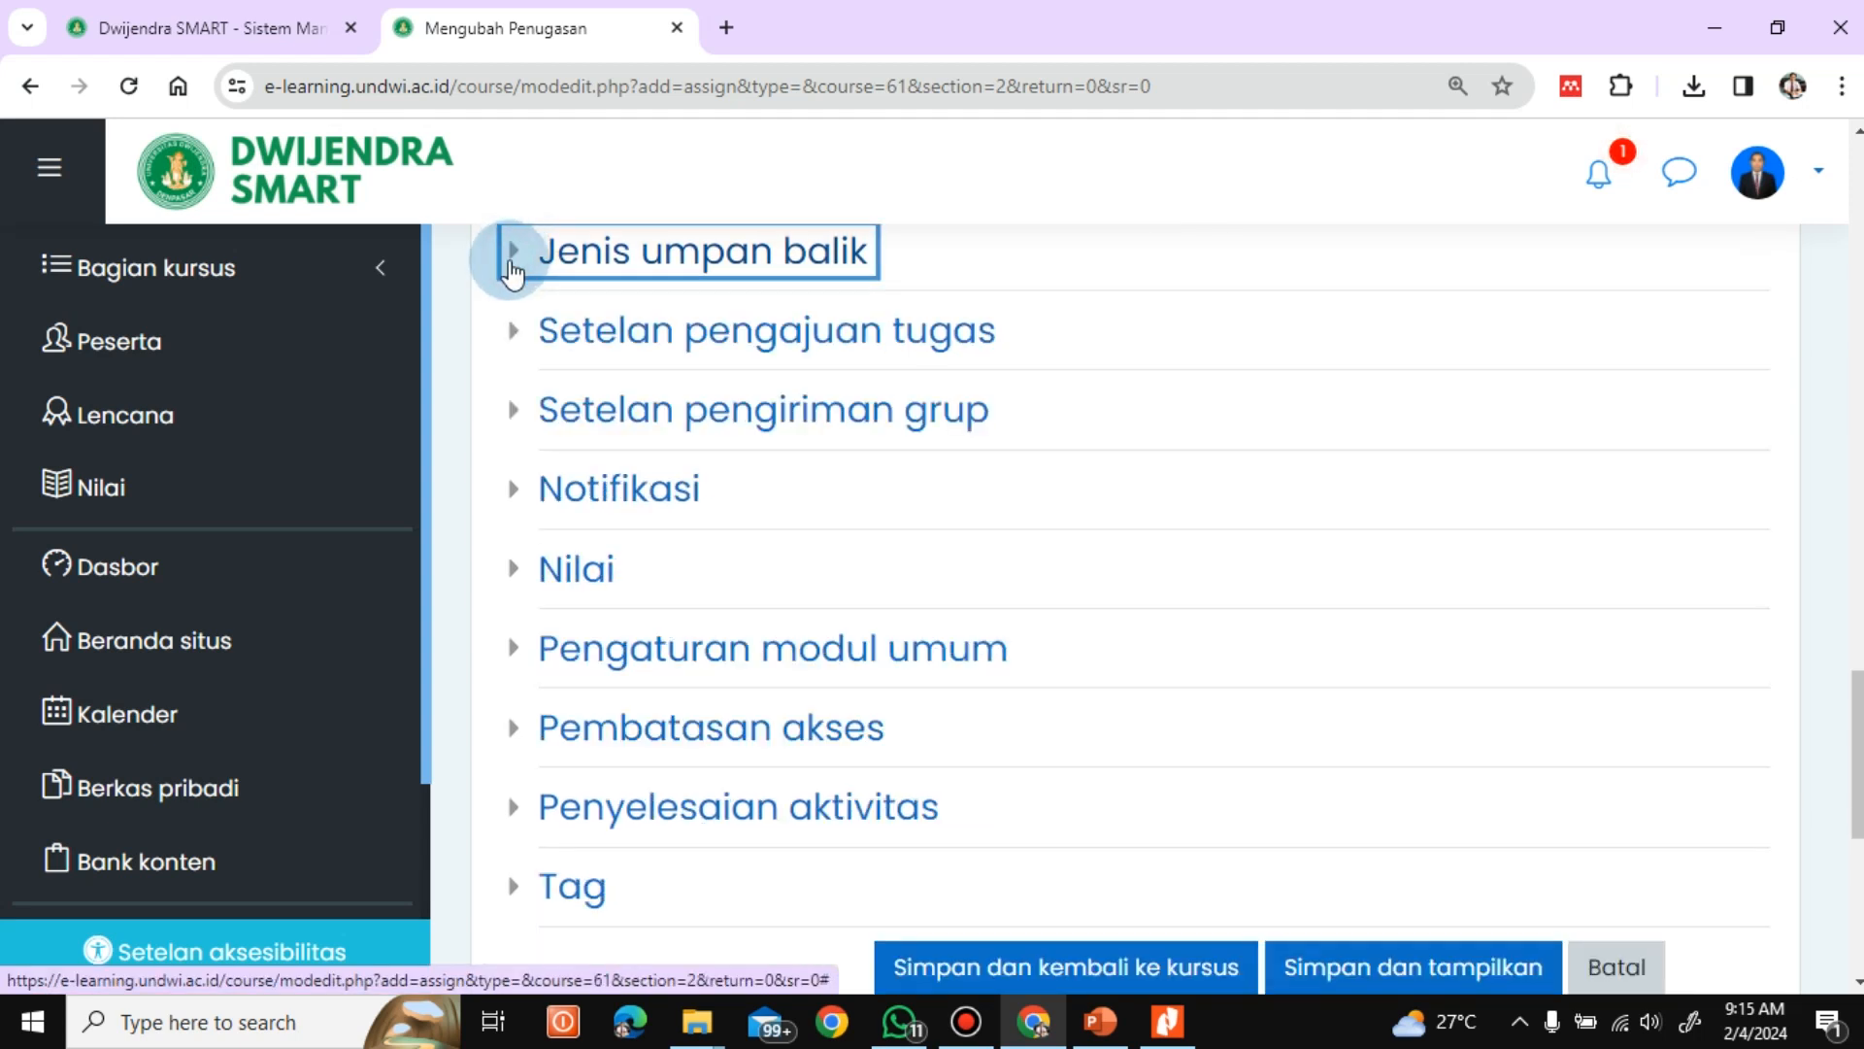
Set the assignment's grade category (Kategori nilai) to Tugas/Kuis in its grade settings
click(514, 572)
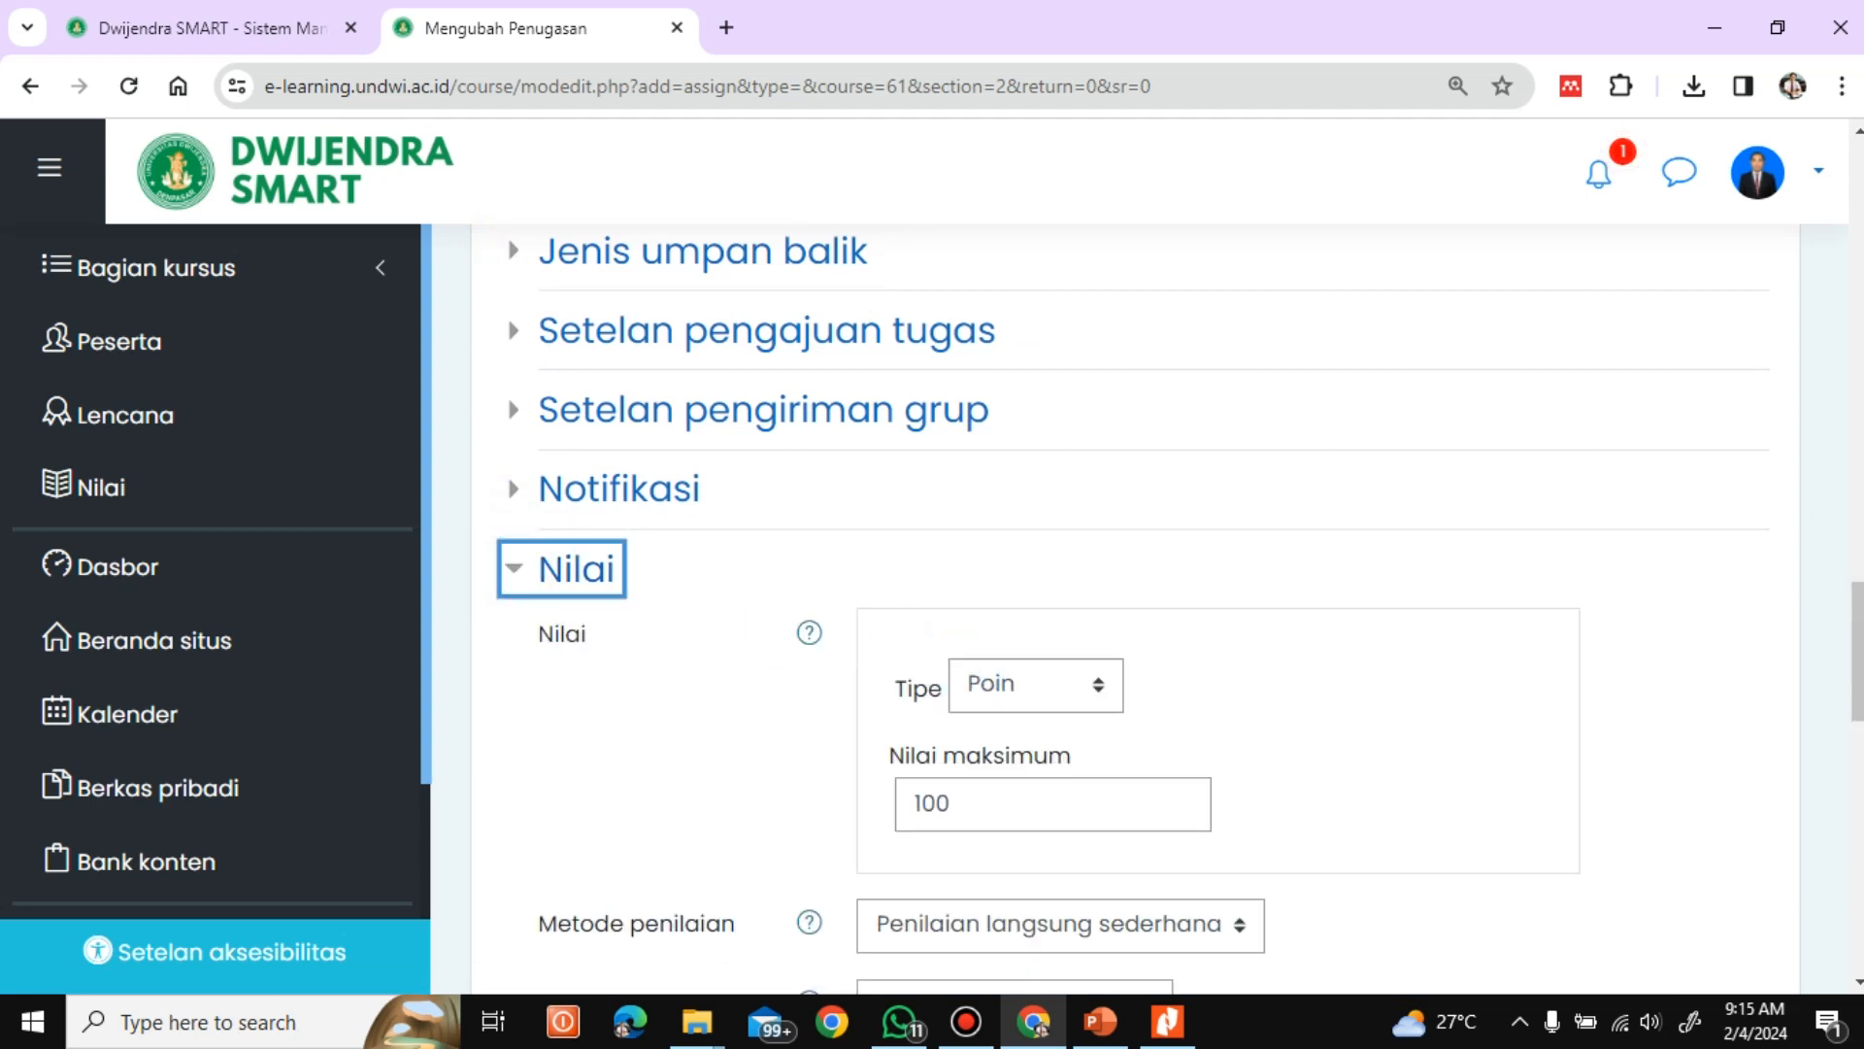
drag(1857, 648, 1857, 717)
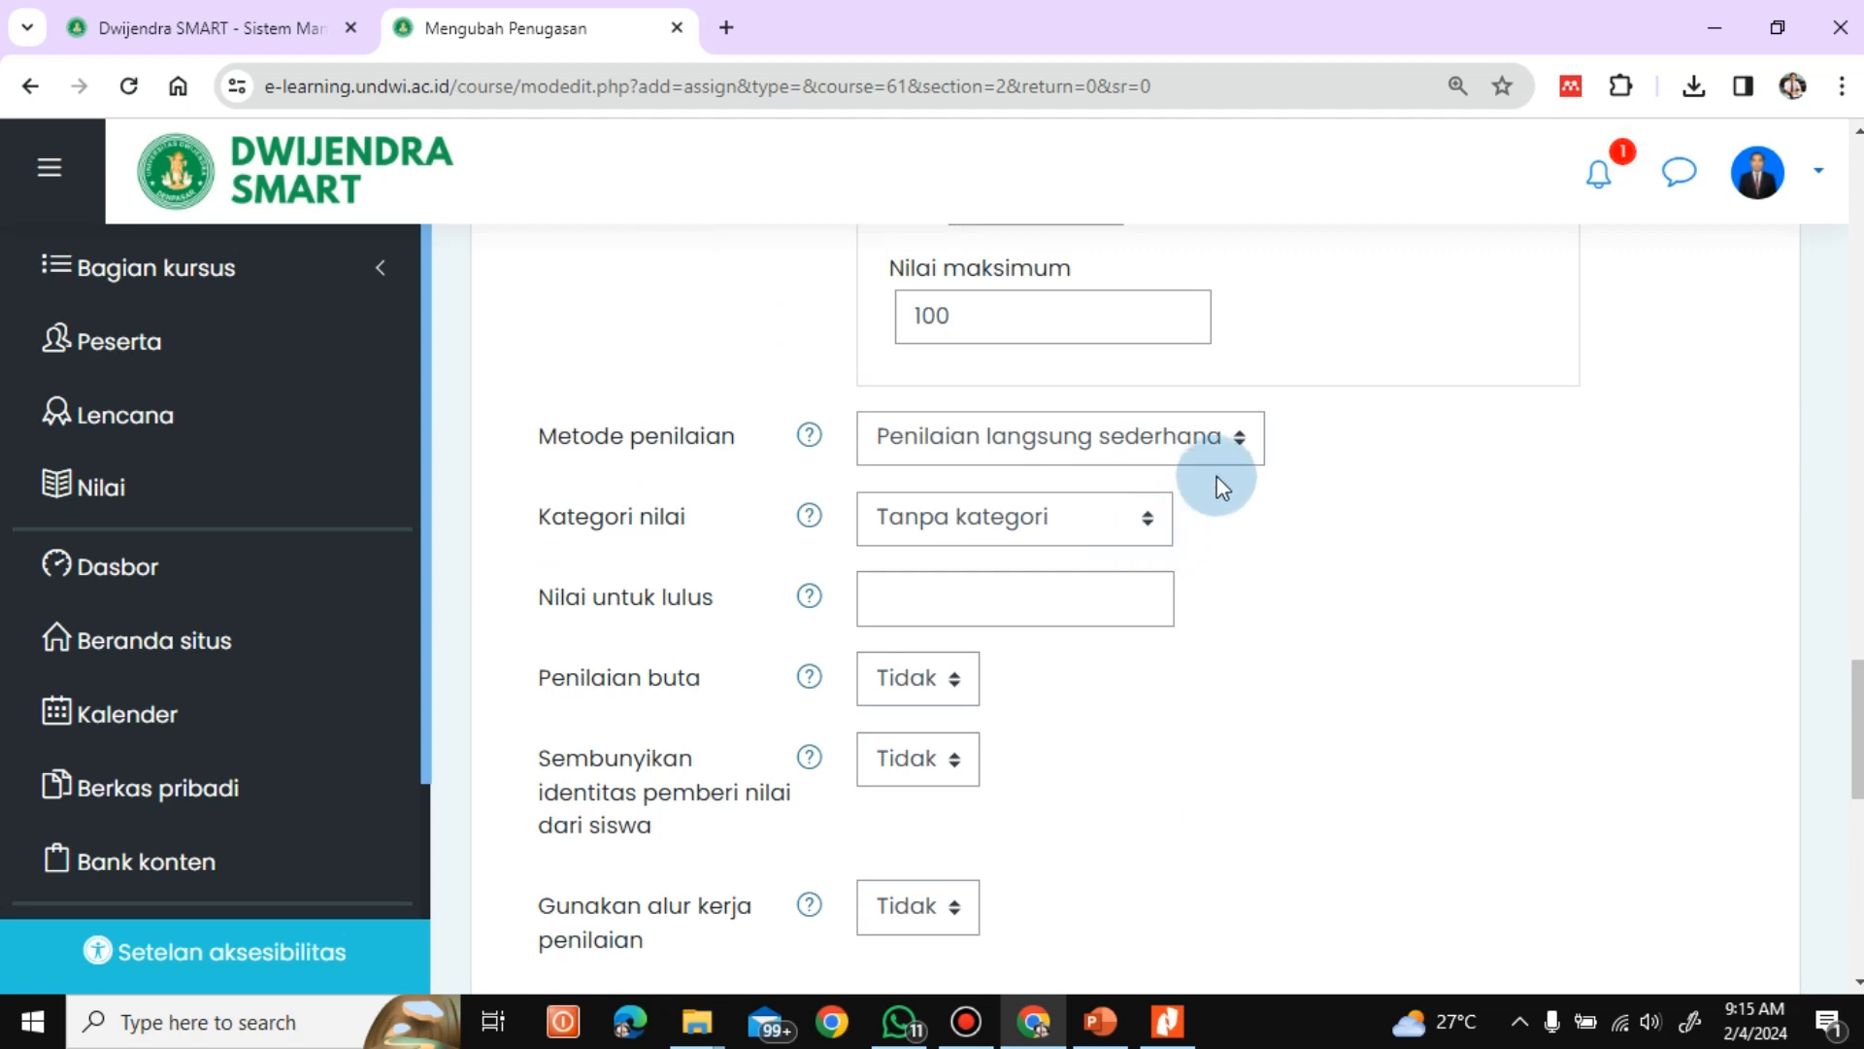
click(1151, 521)
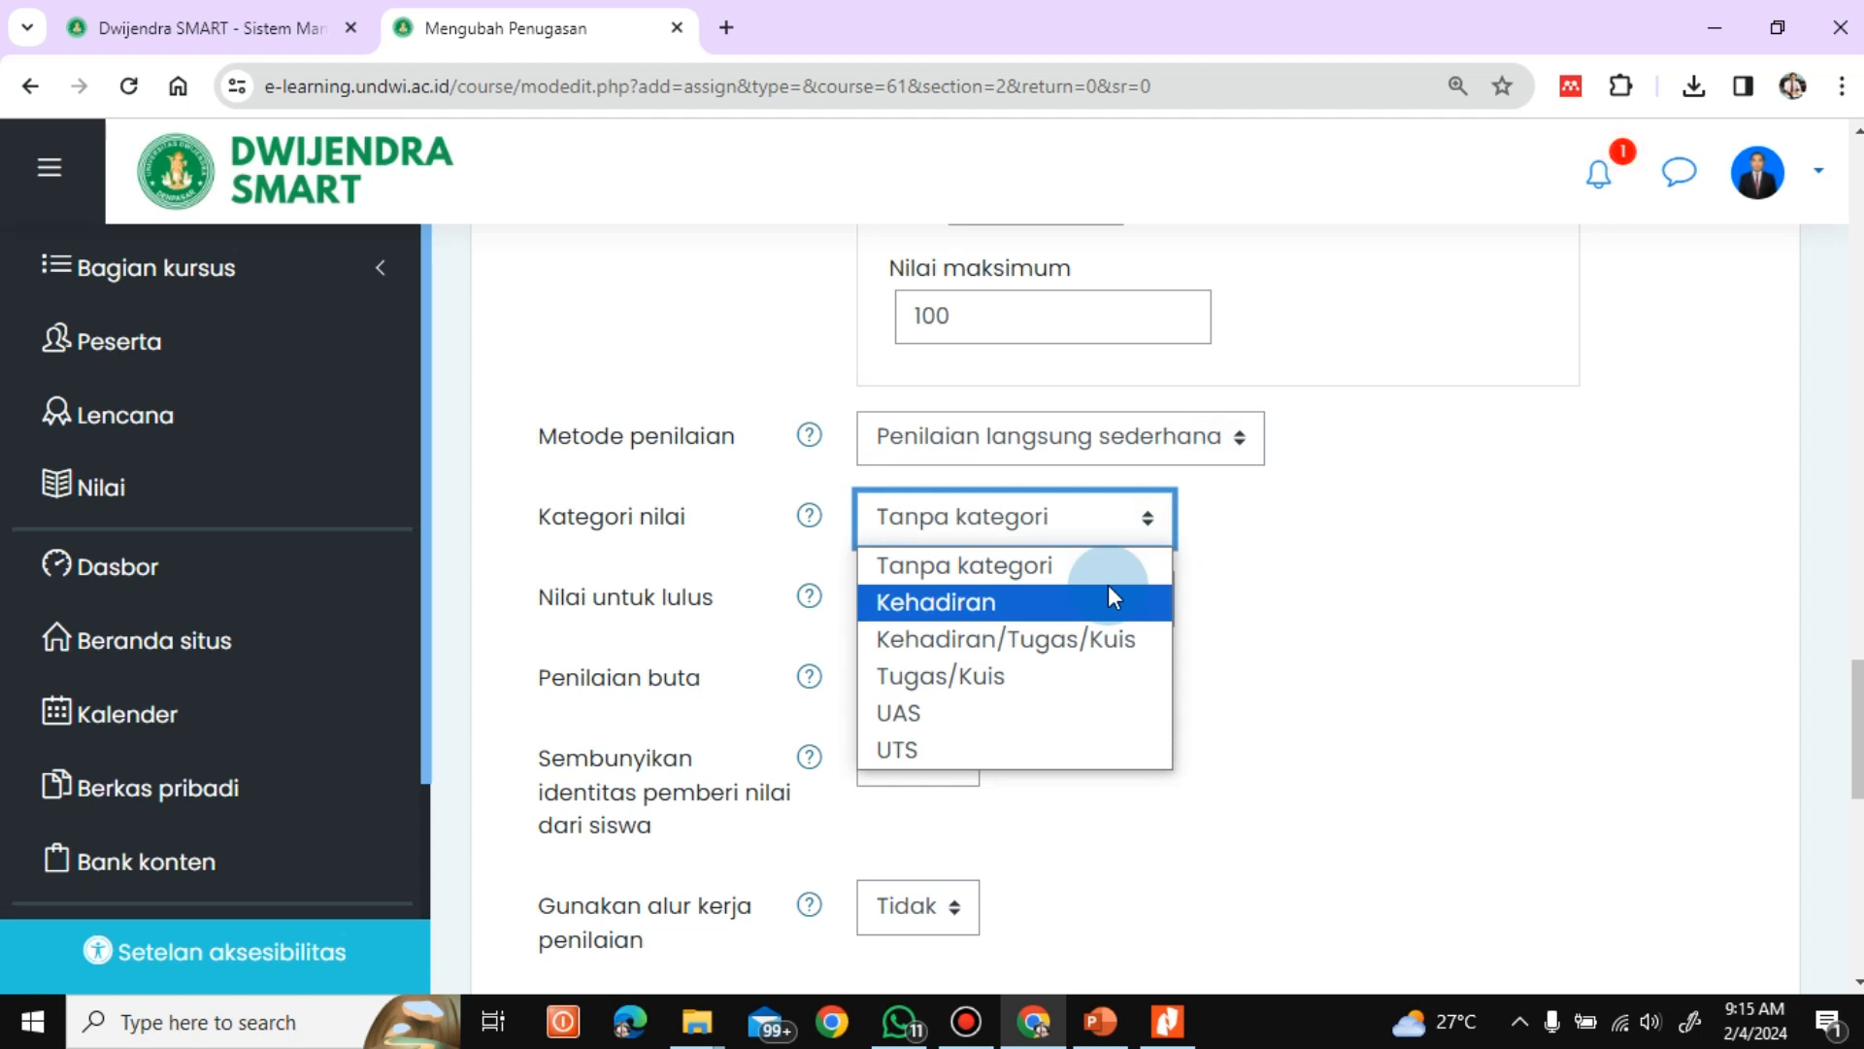
click(1005, 676)
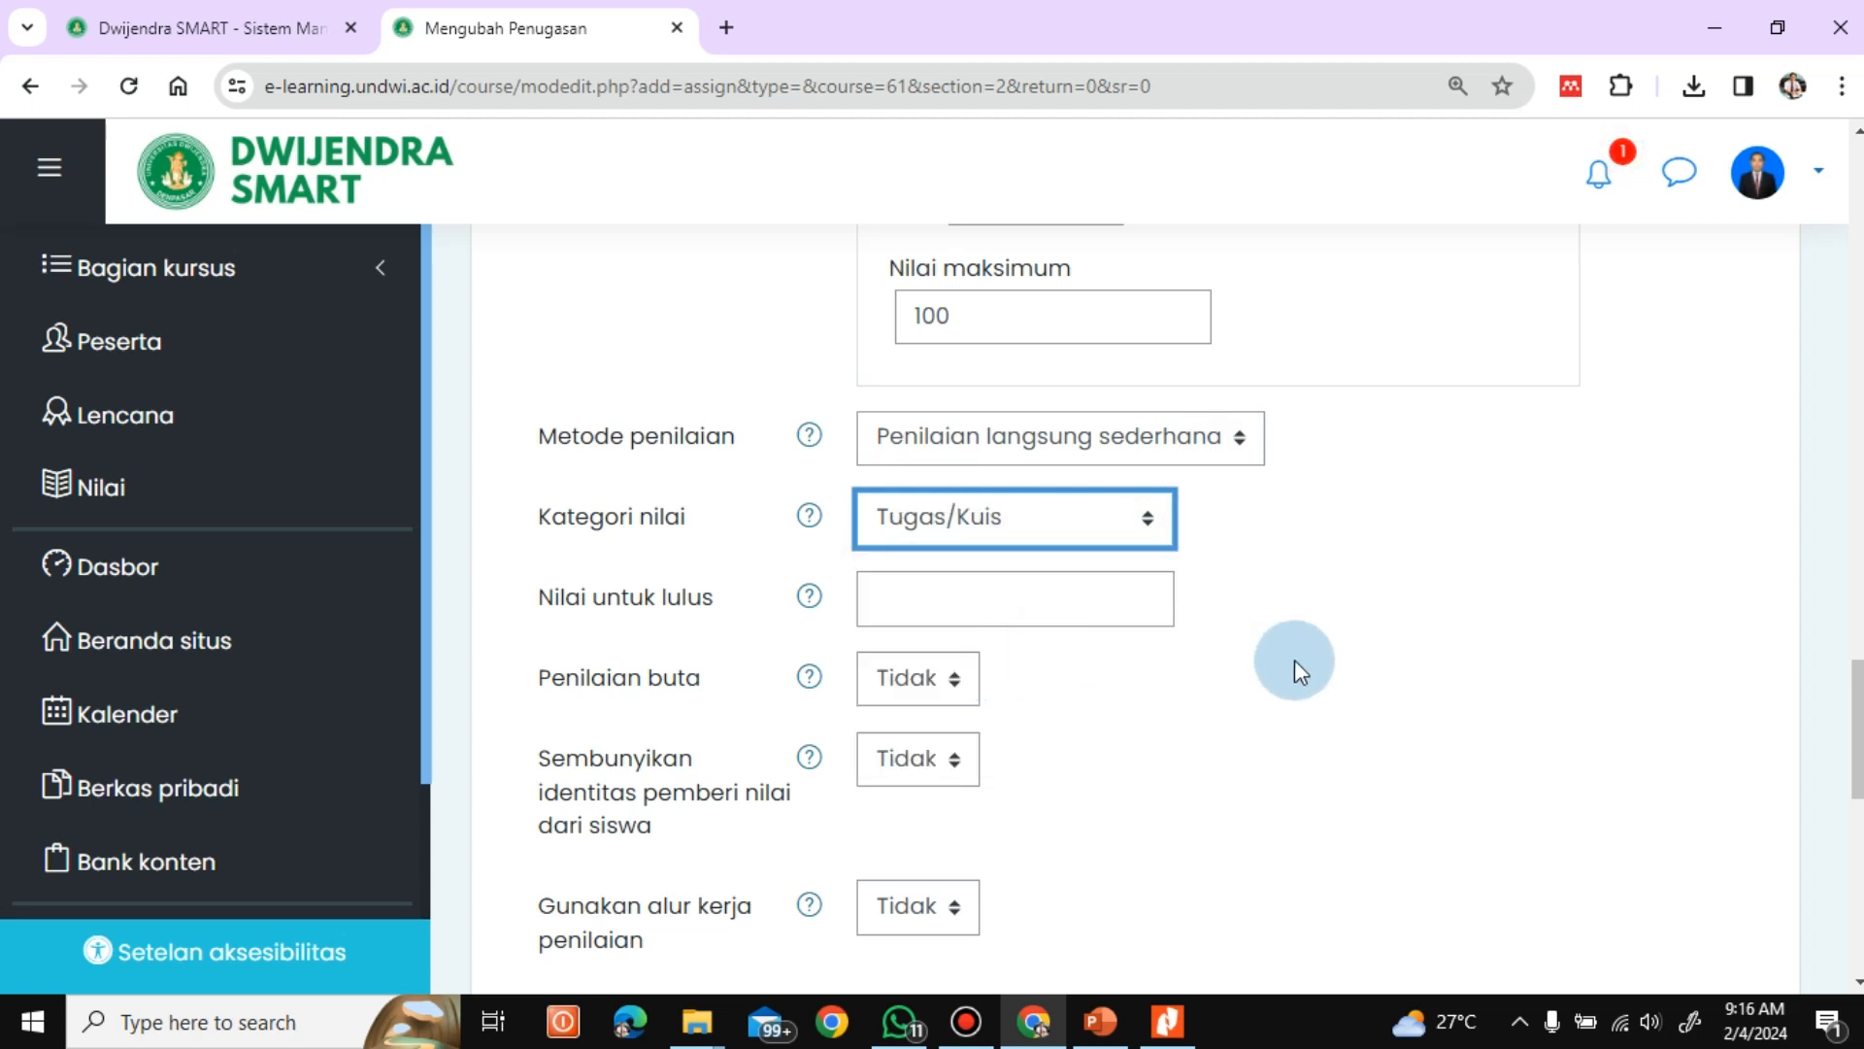
scroll(938, 383, down, 2)
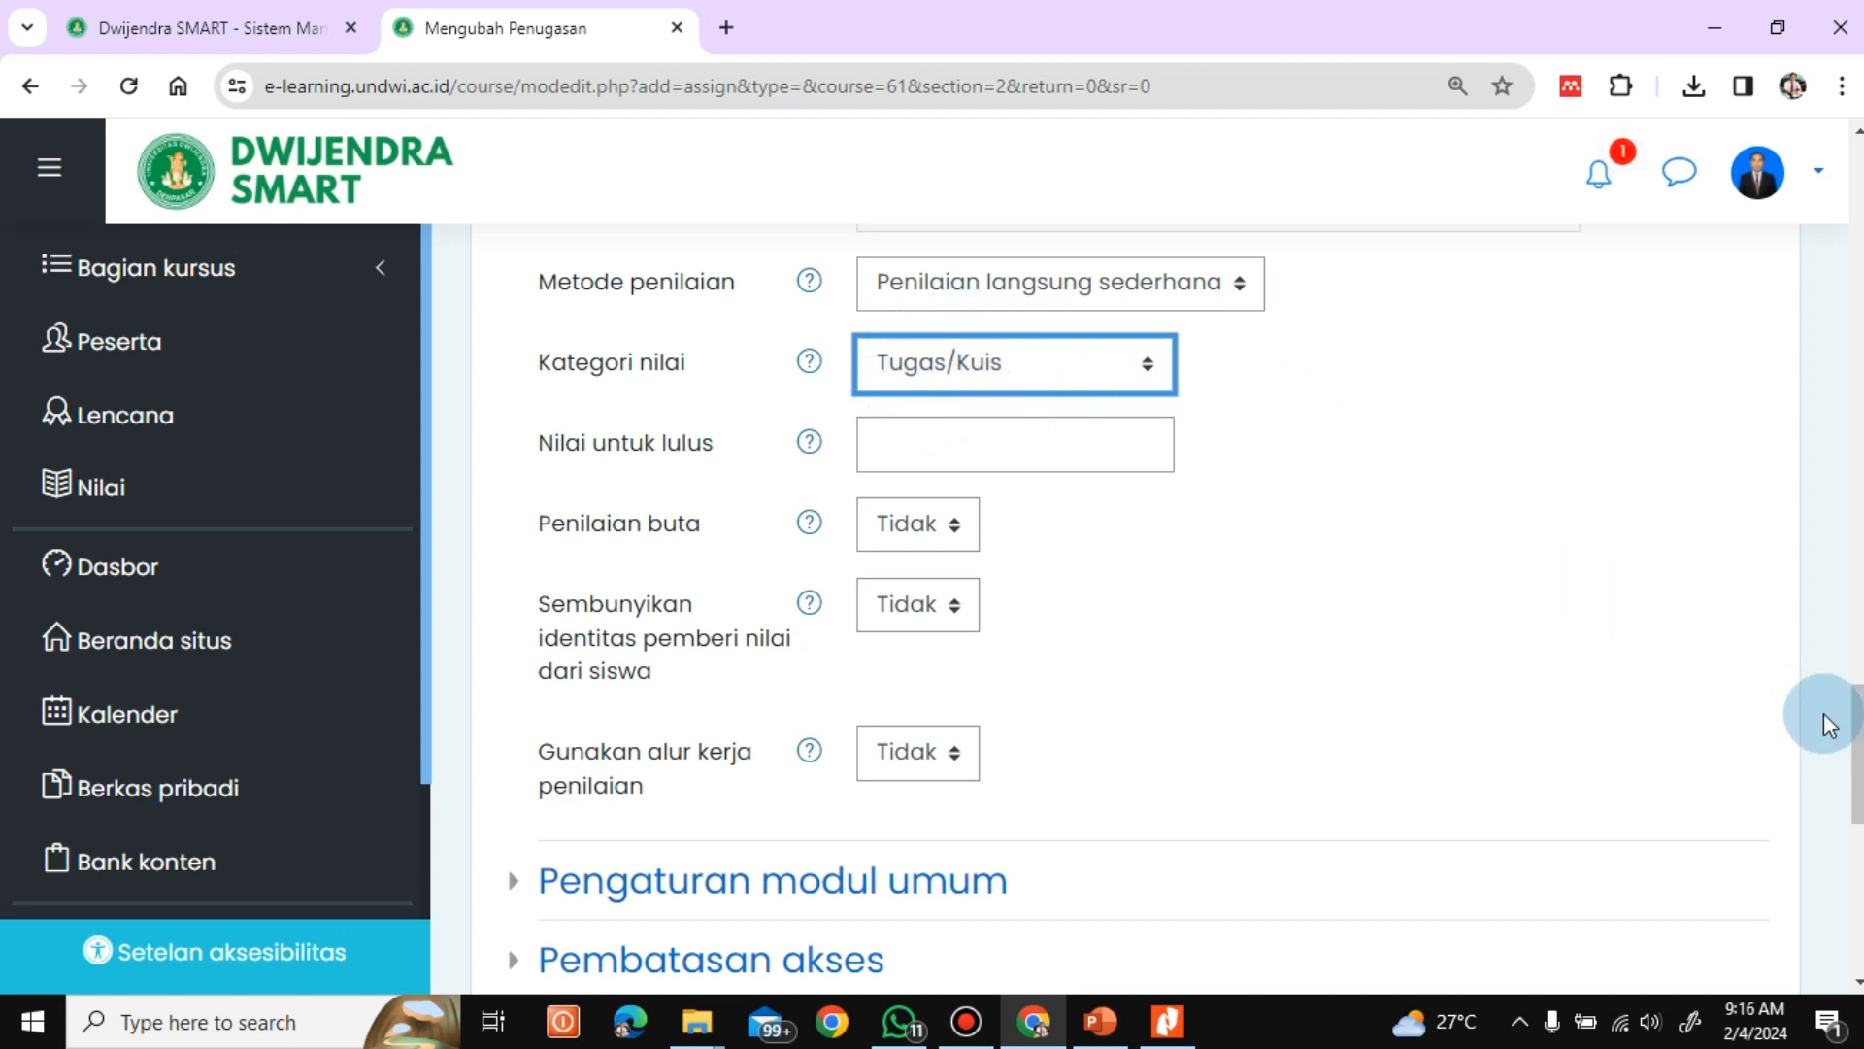
scroll(1835, 723, down, 1)
scroll(1206, 439, up, 2)
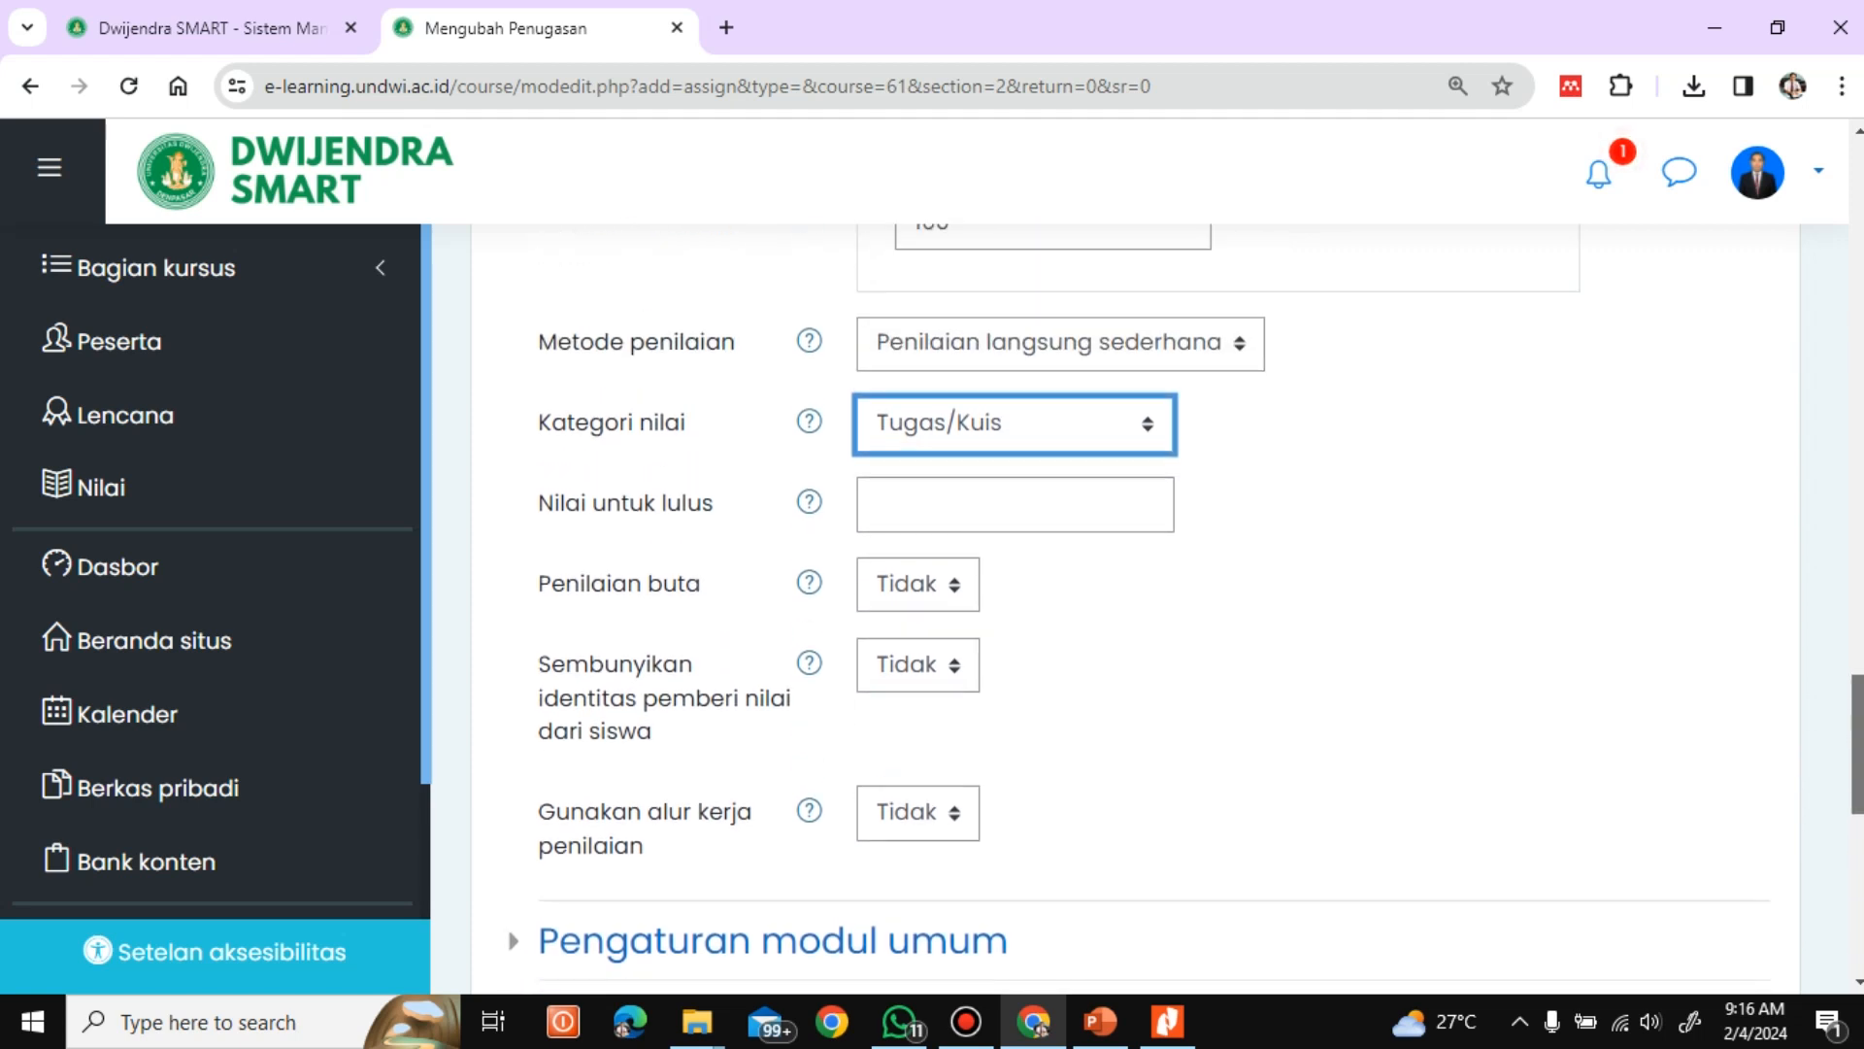
click(1150, 427)
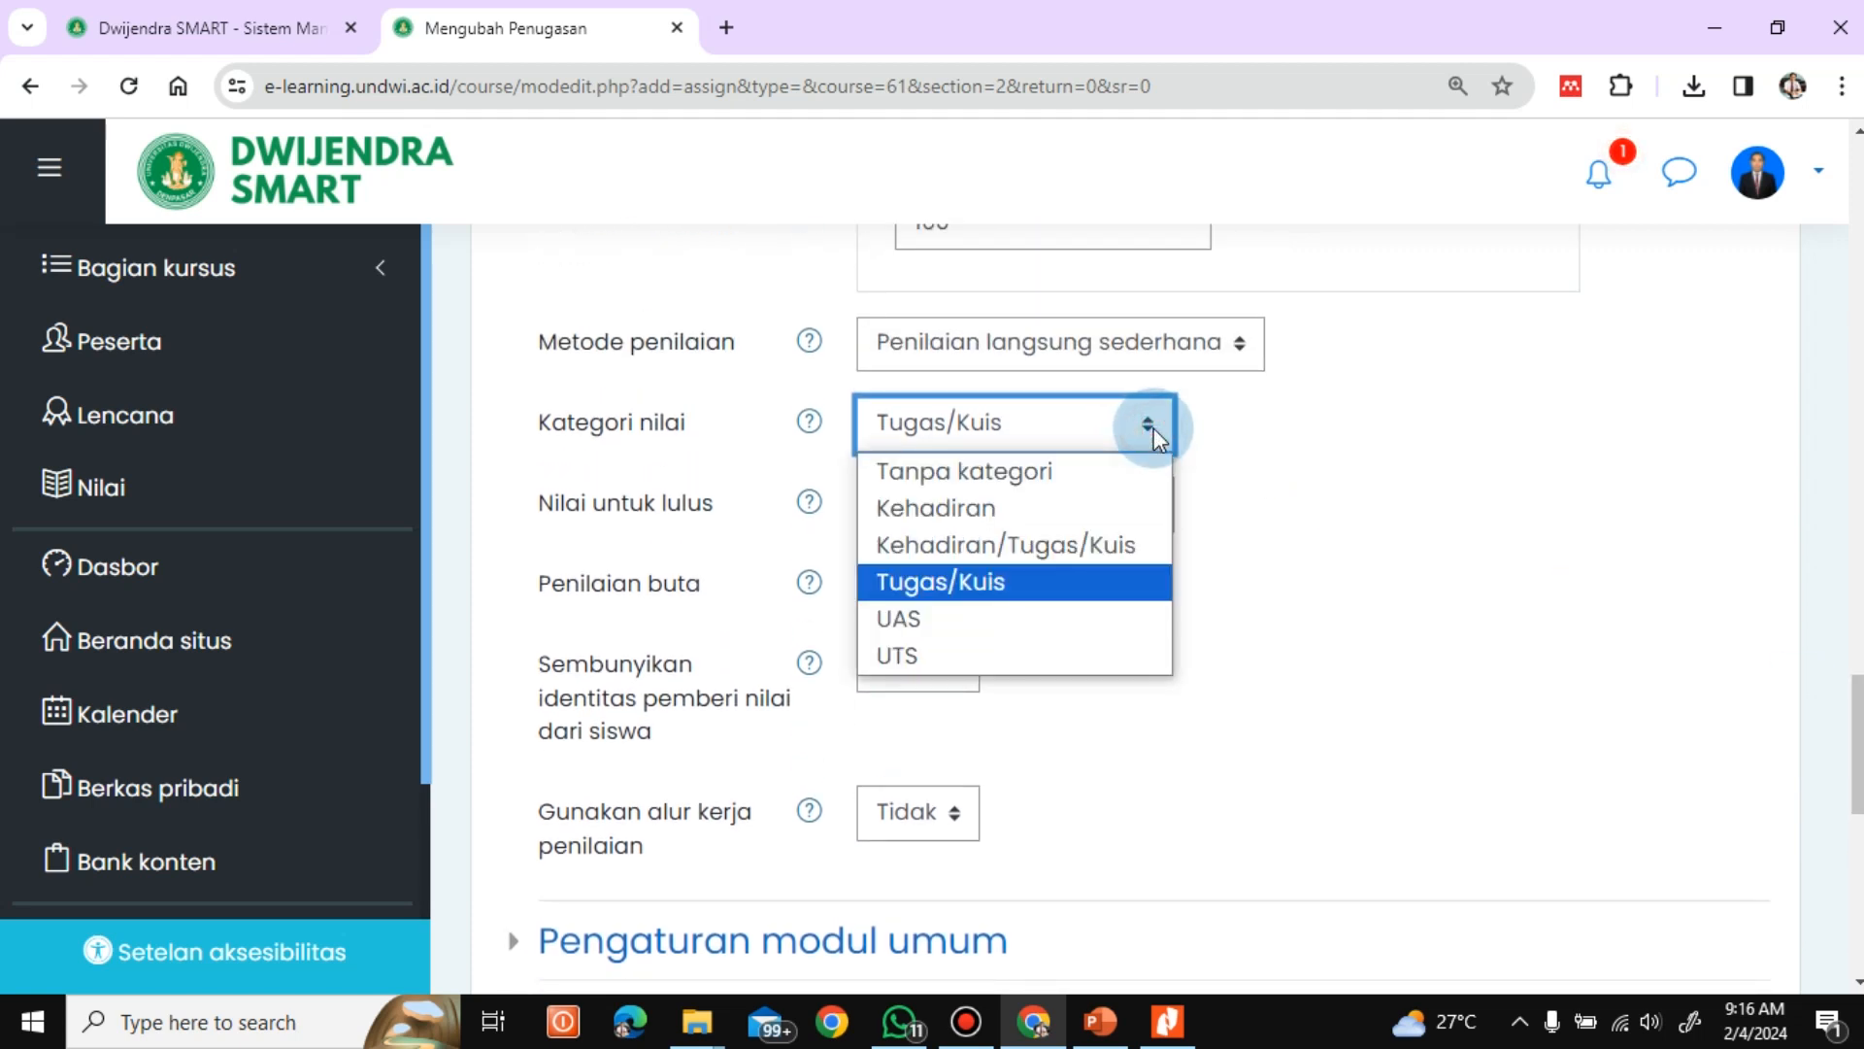
click(994, 578)
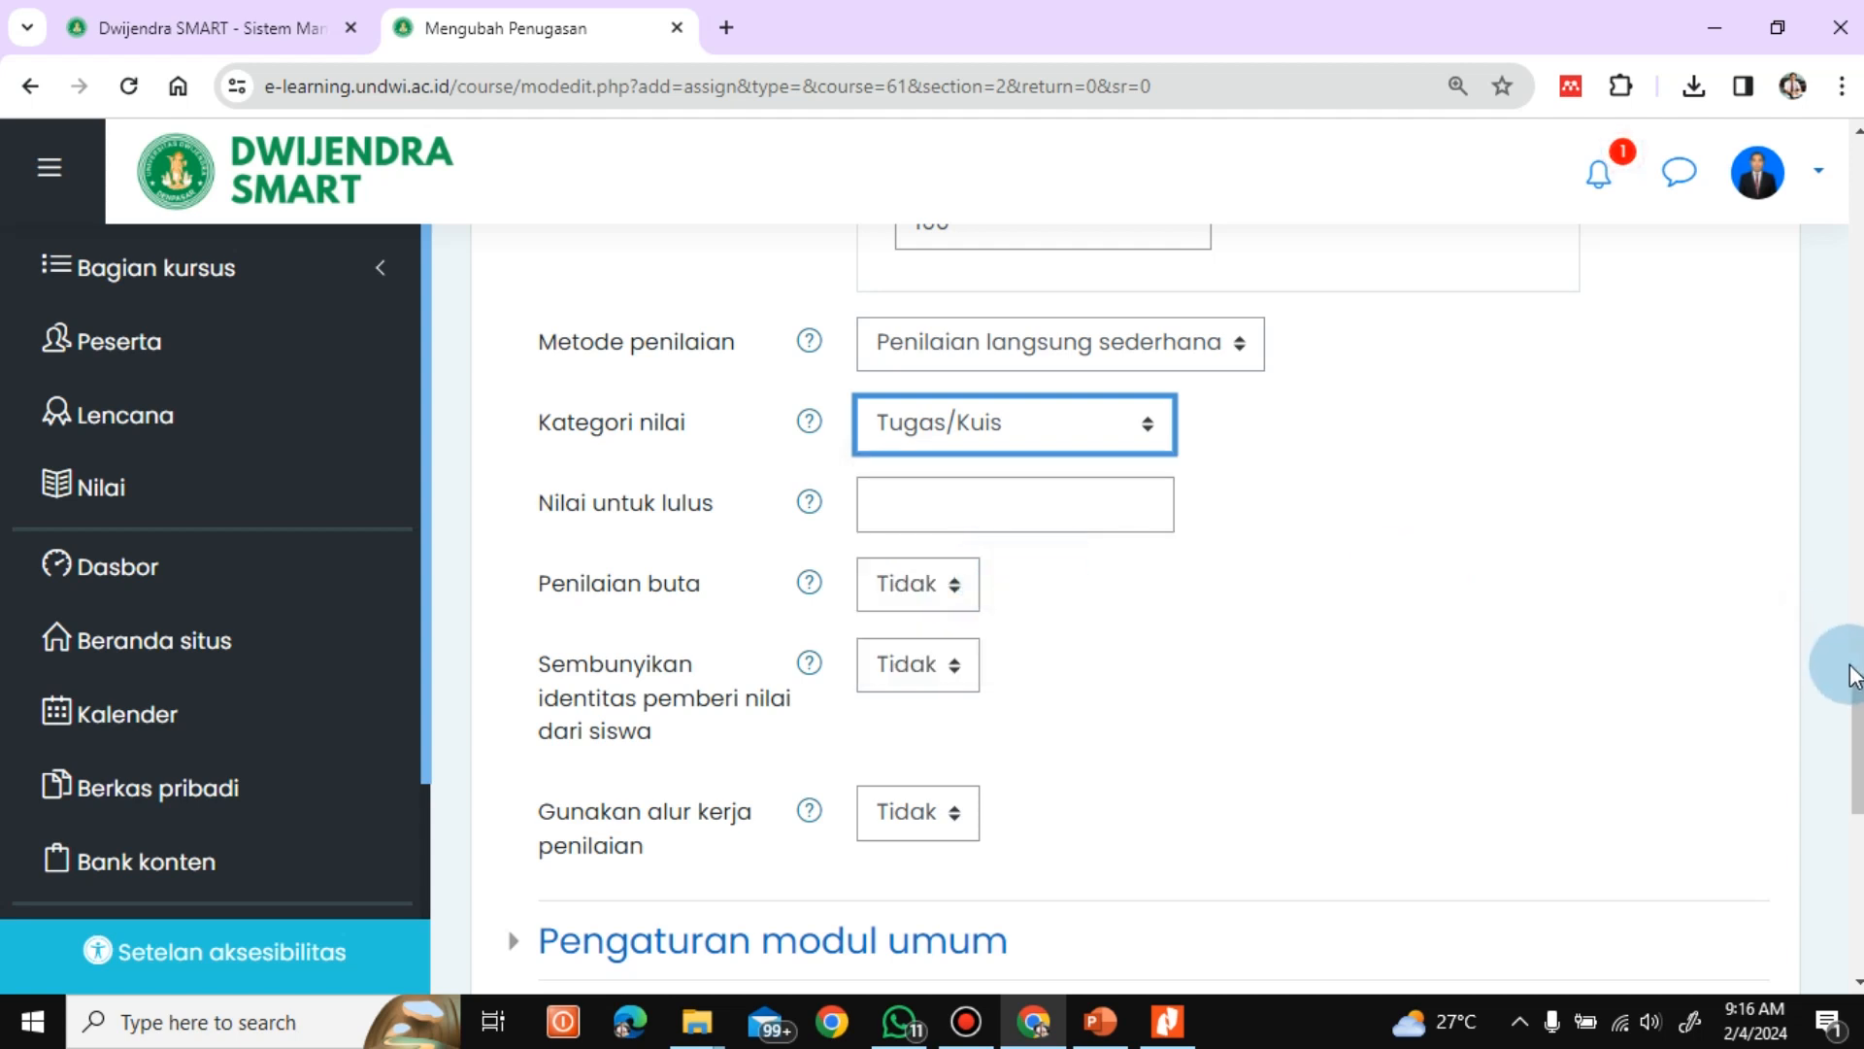
Save the assignment and return to the Manajemen Pendidikan course page
scroll(1845, 738, down, 1)
scroll(1136, 610, down, 3)
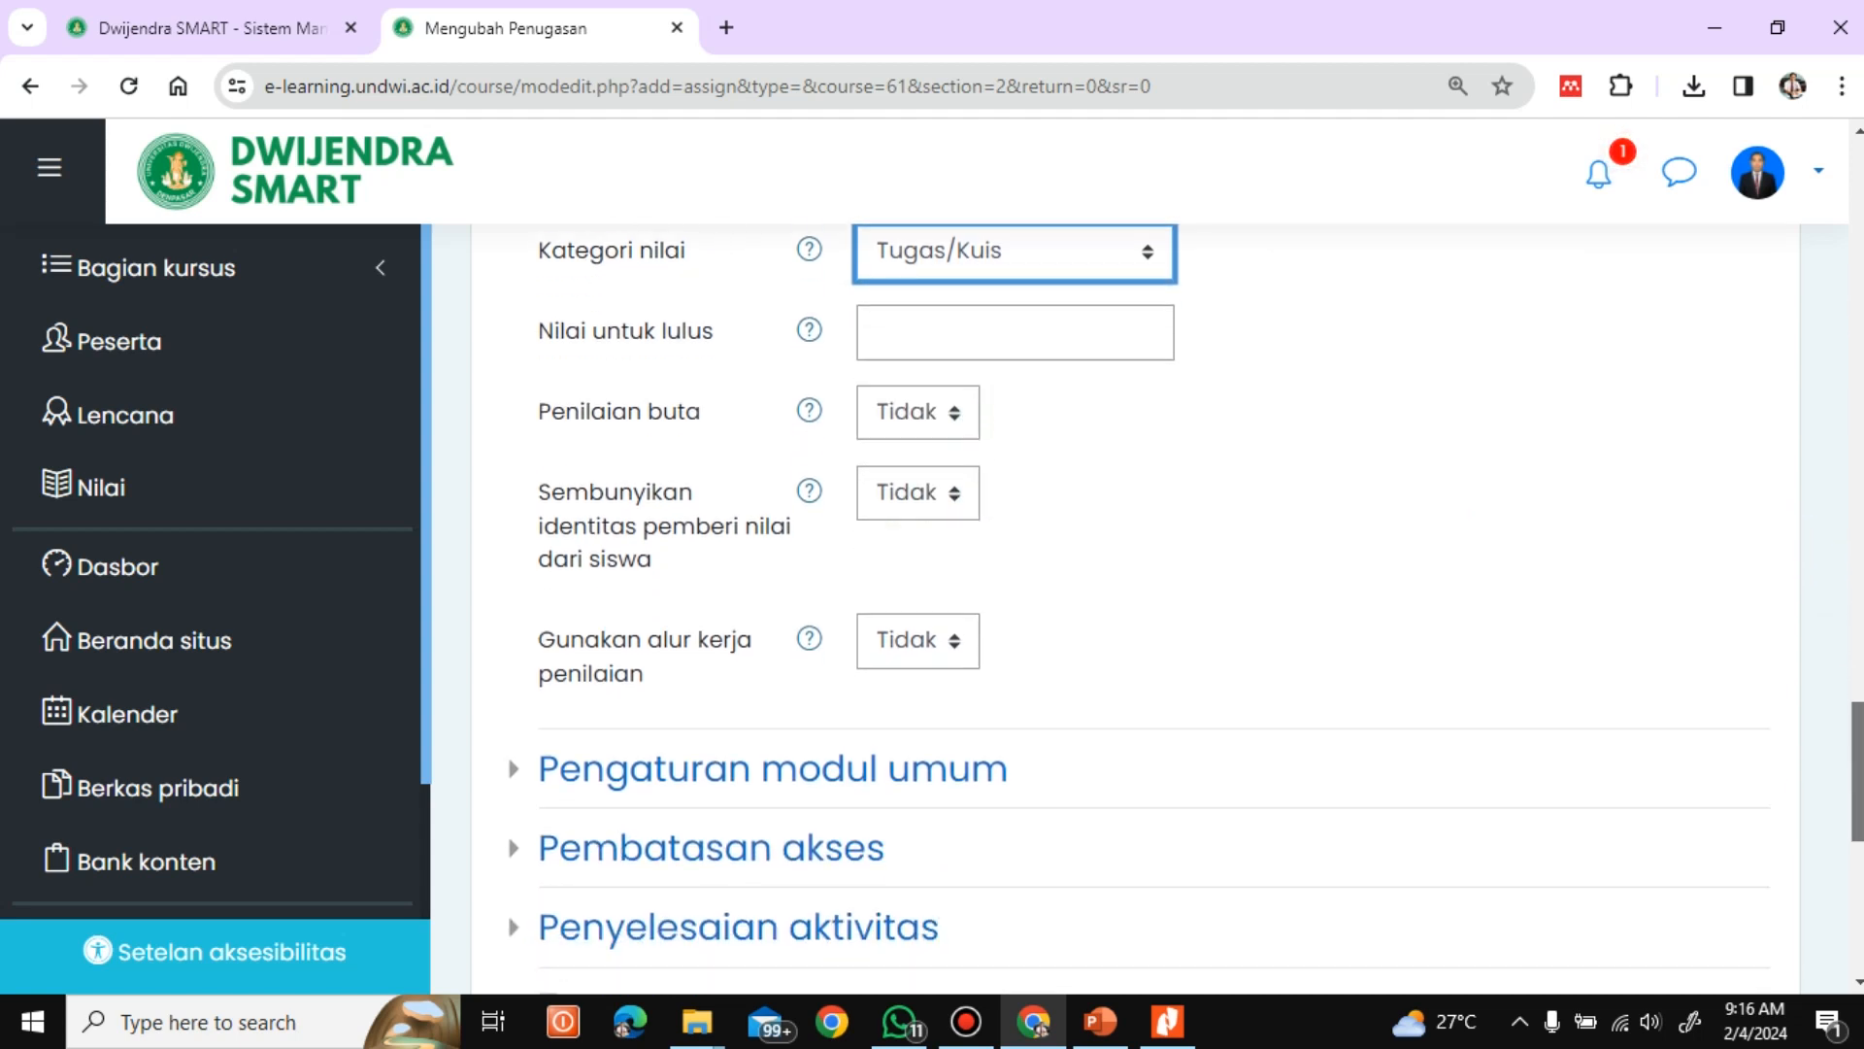
scroll(1831, 790, down, 1)
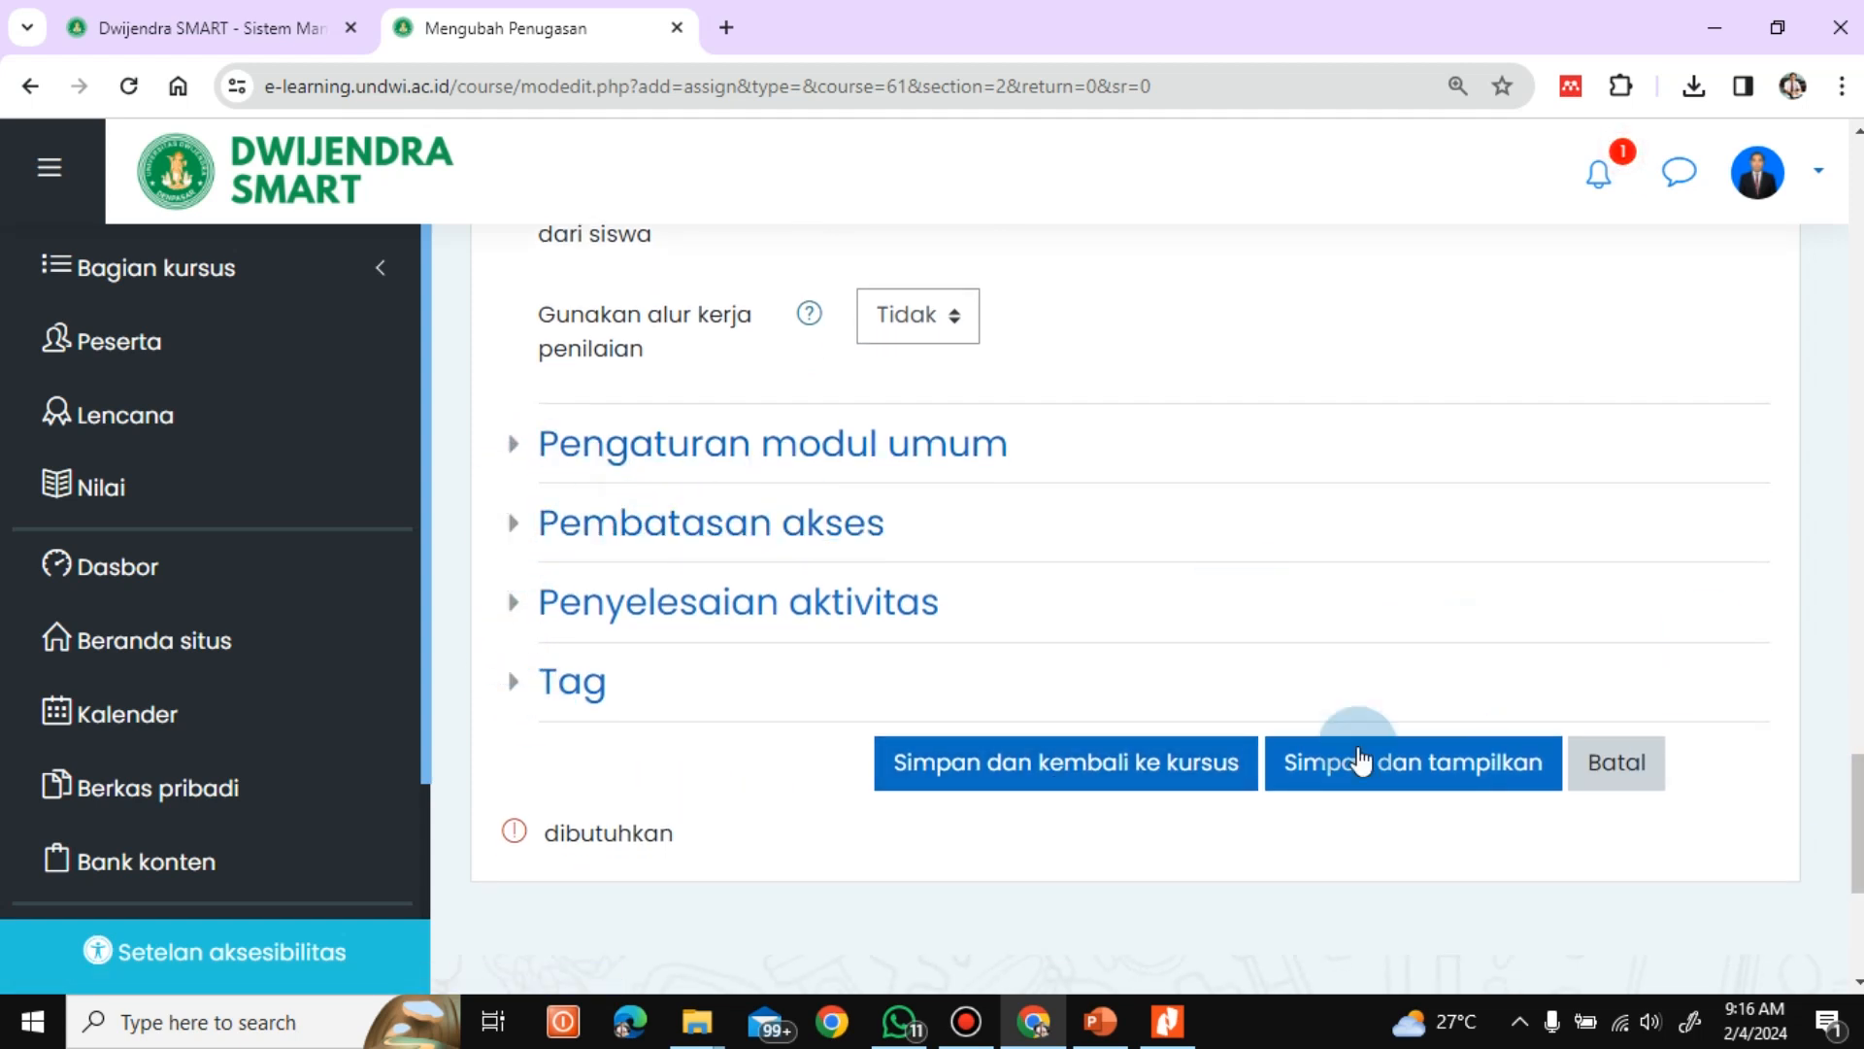
click(1068, 774)
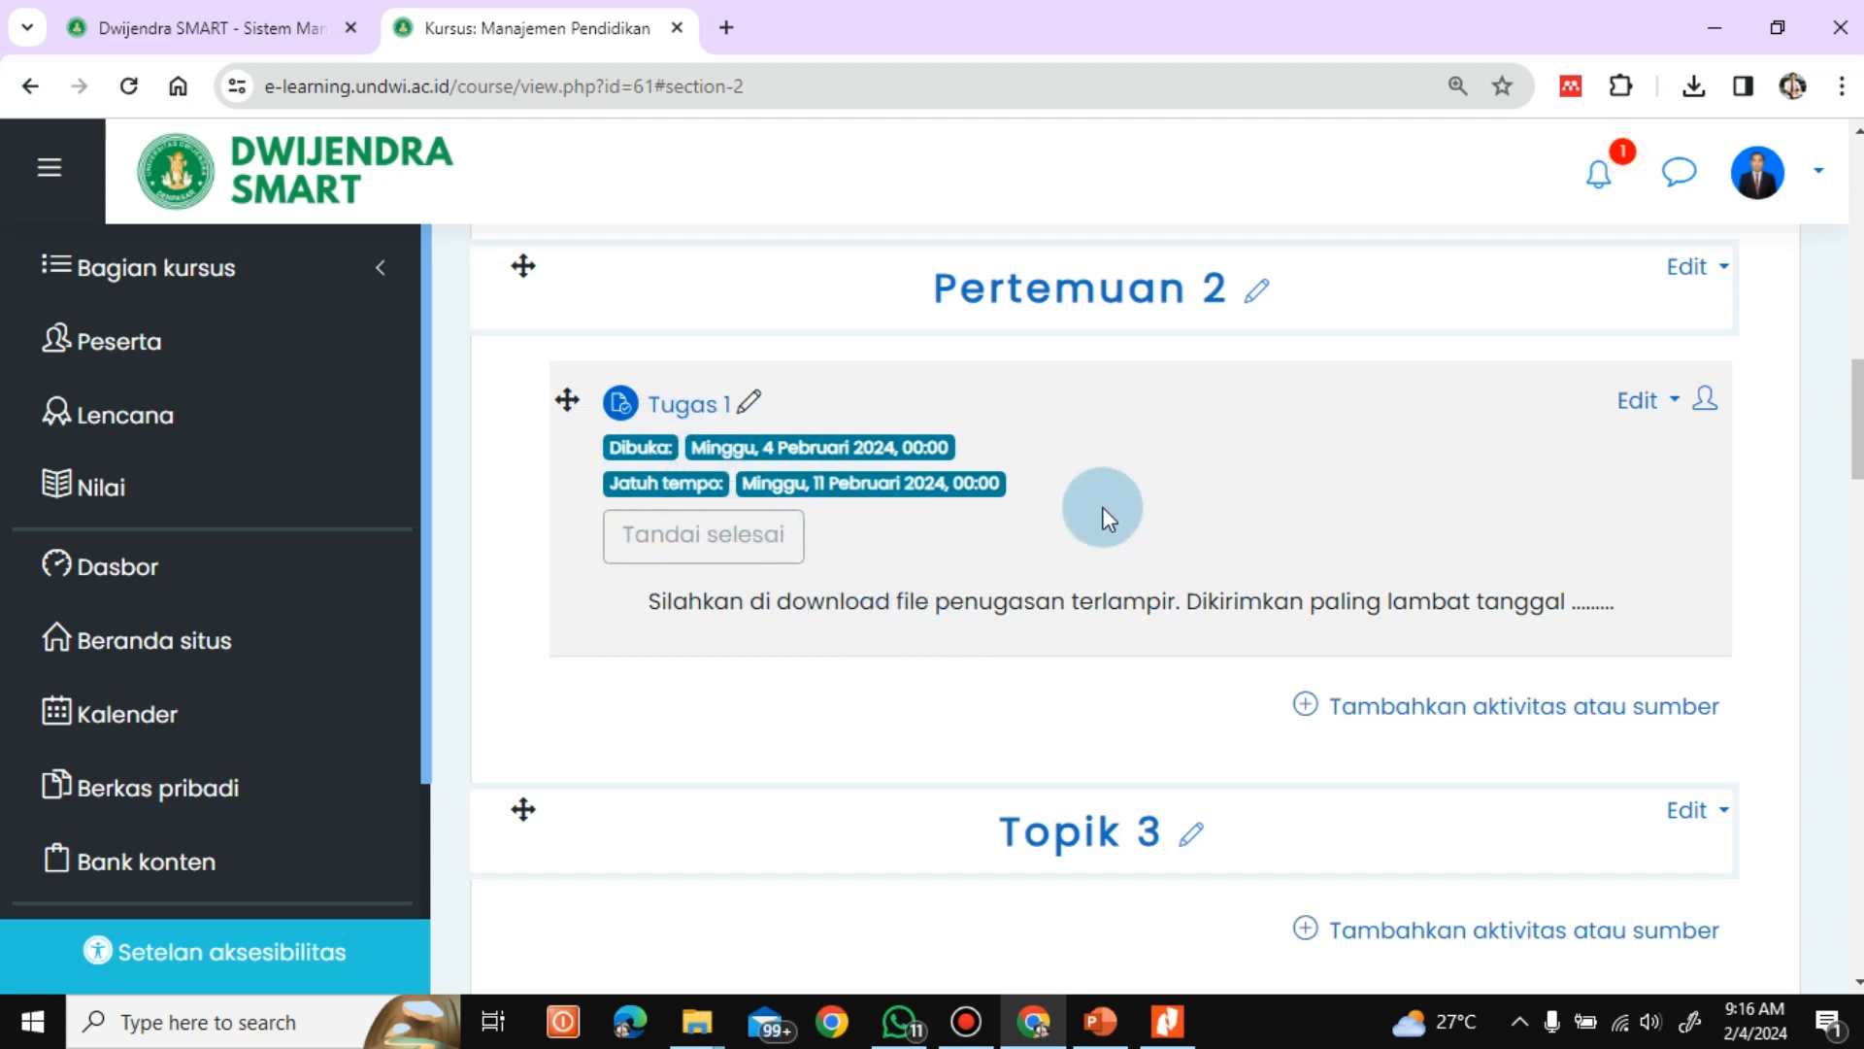
Log out of the lecturer account
scroll(1856, 394, up, 4)
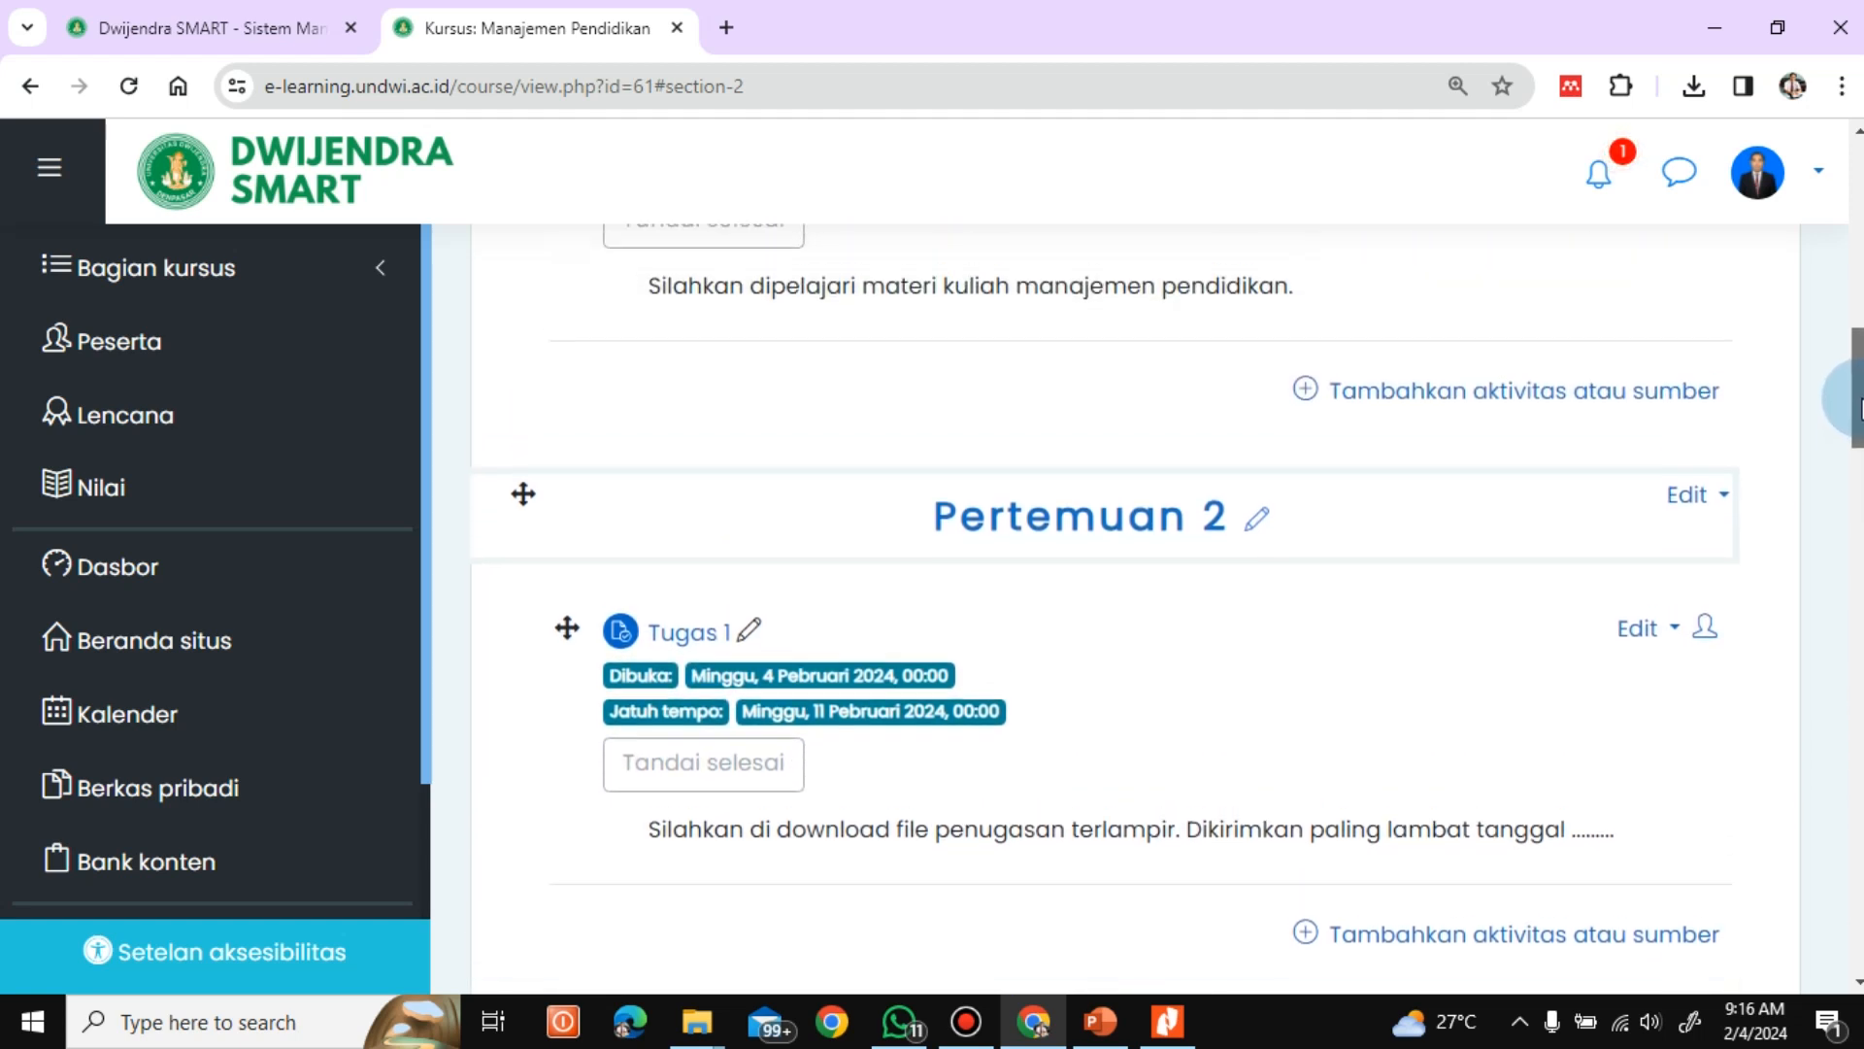
drag(1858, 384, 1835, 260)
click(1814, 192)
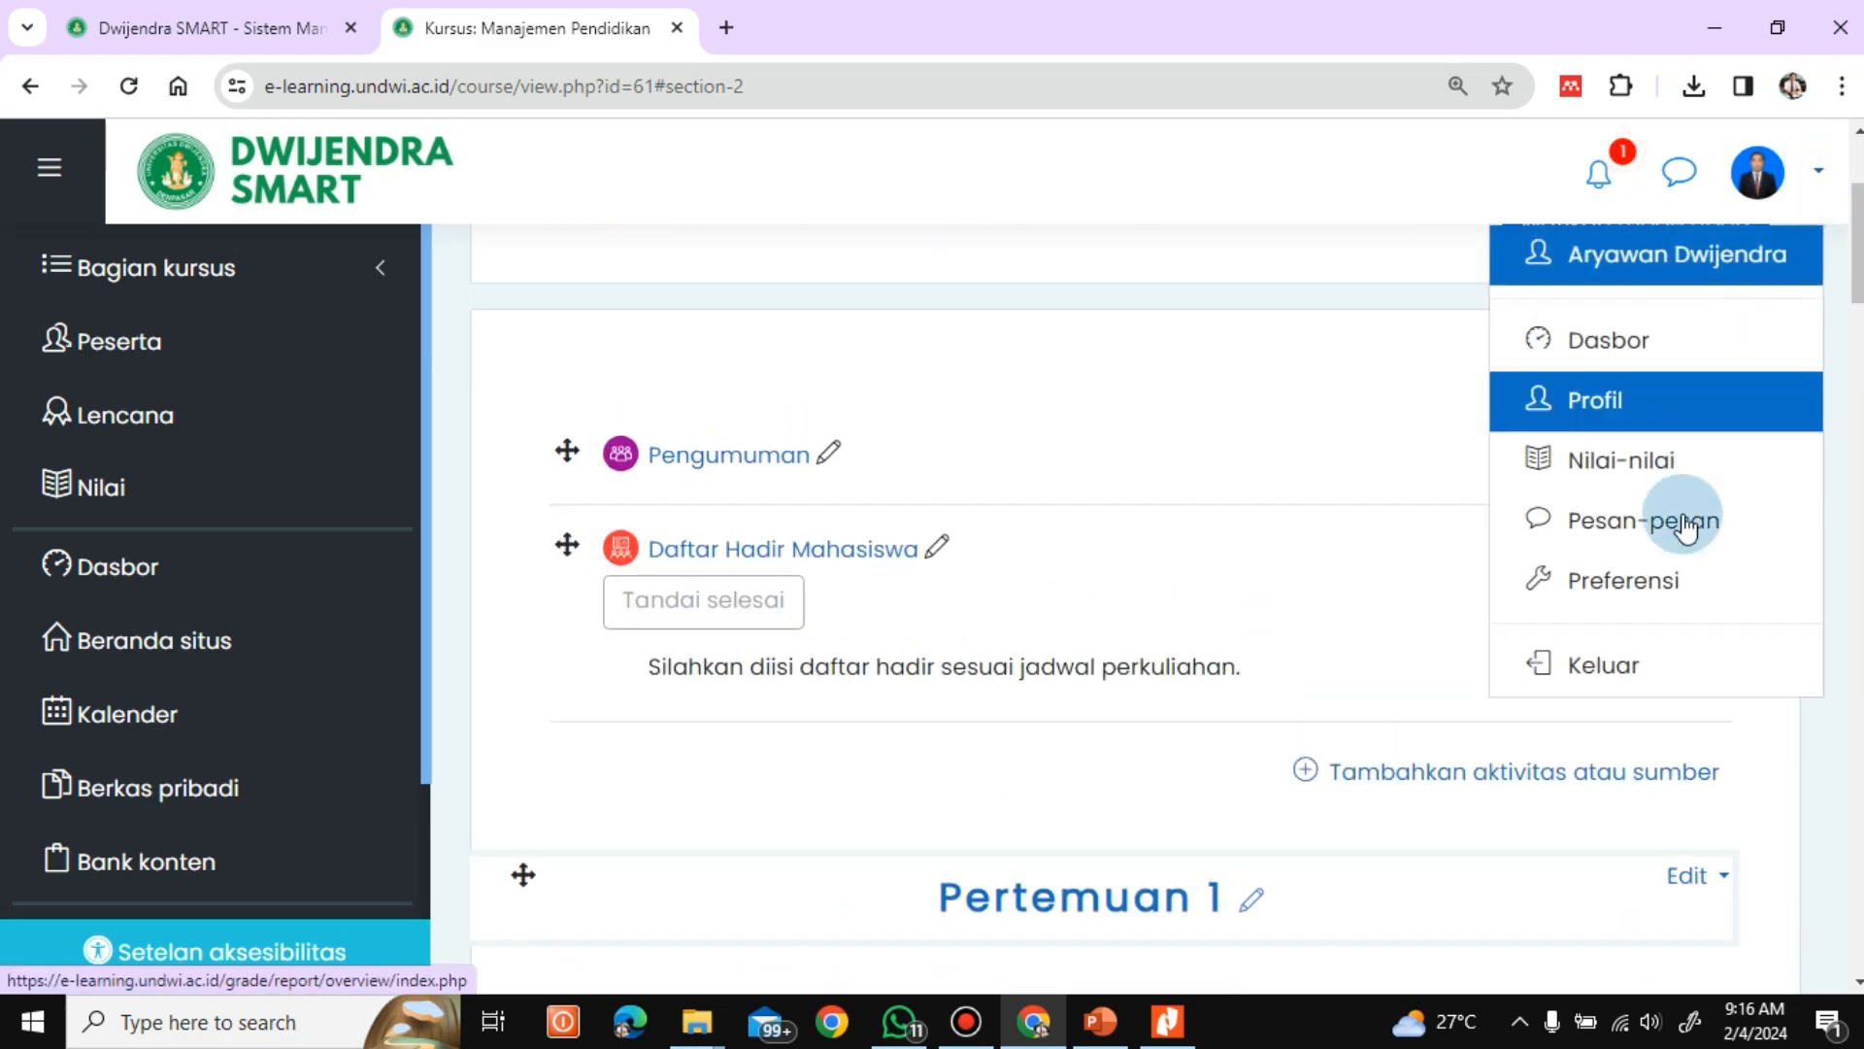
click(1616, 667)
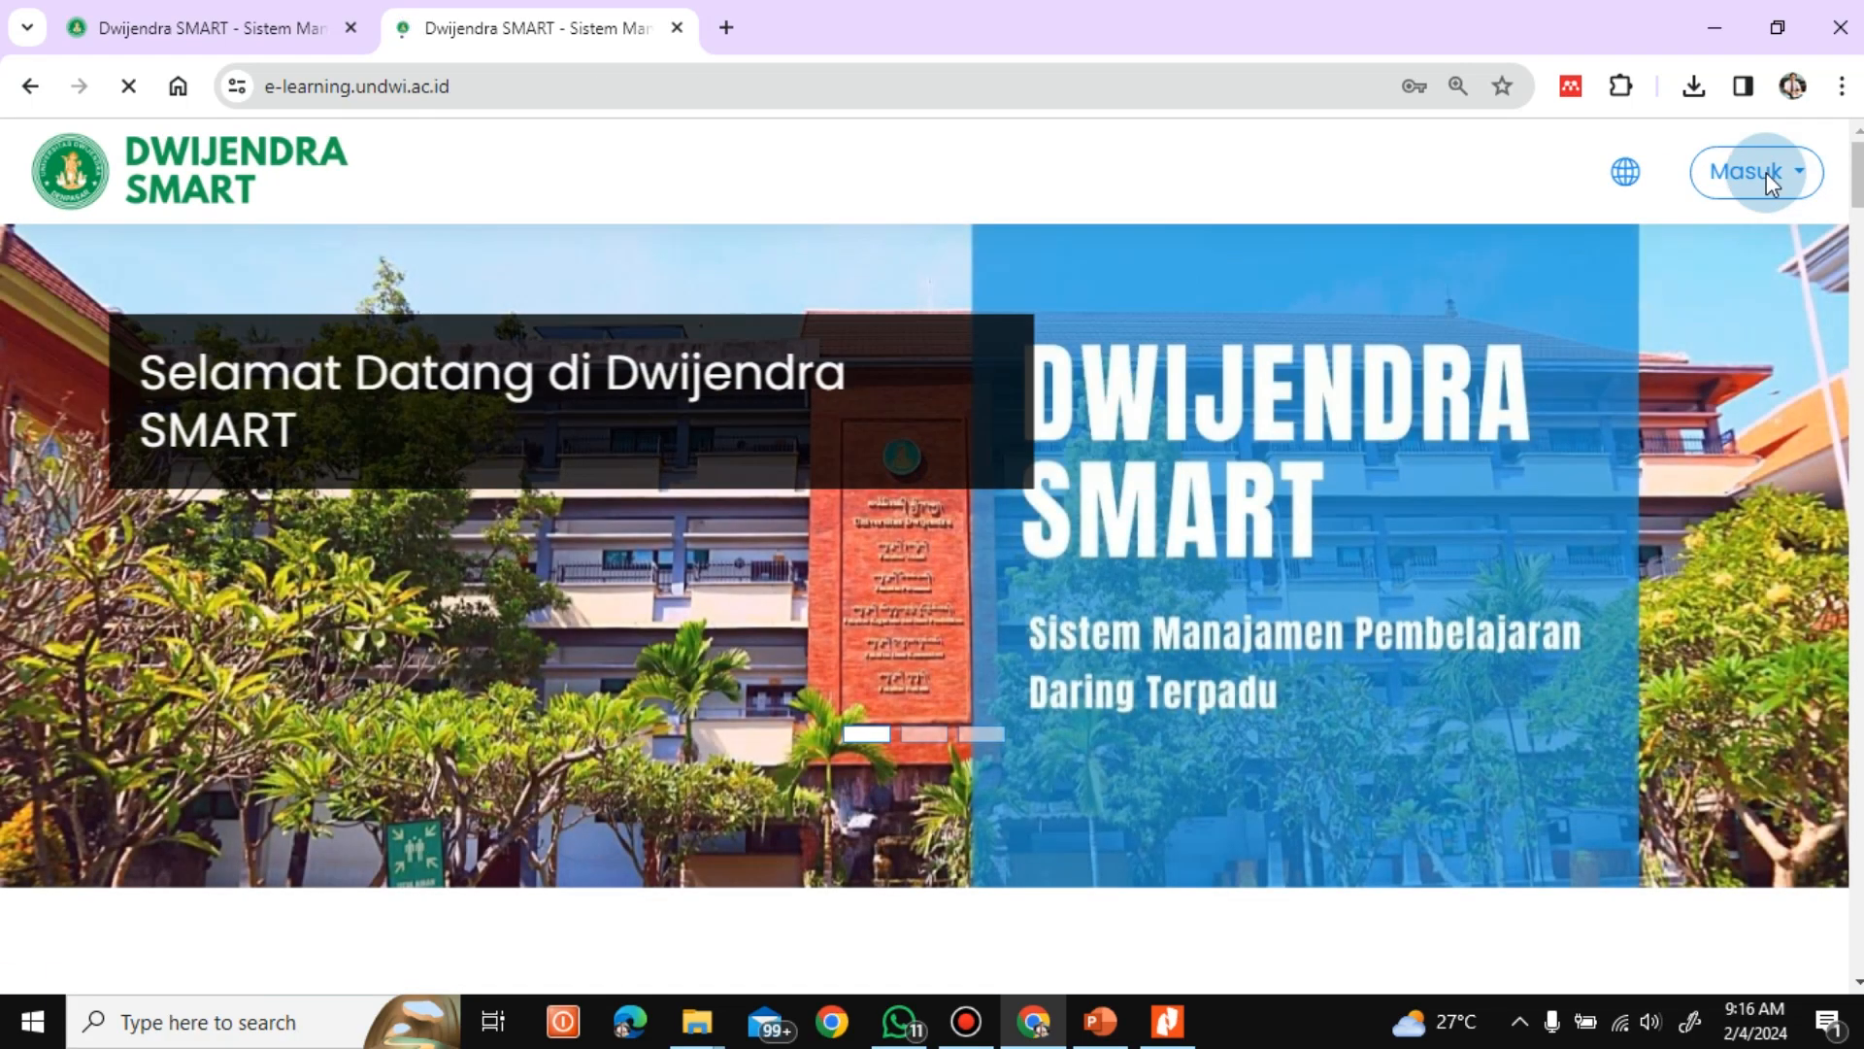
Log in to the student account, replacing the prefilled username with the student's username
click(1765, 175)
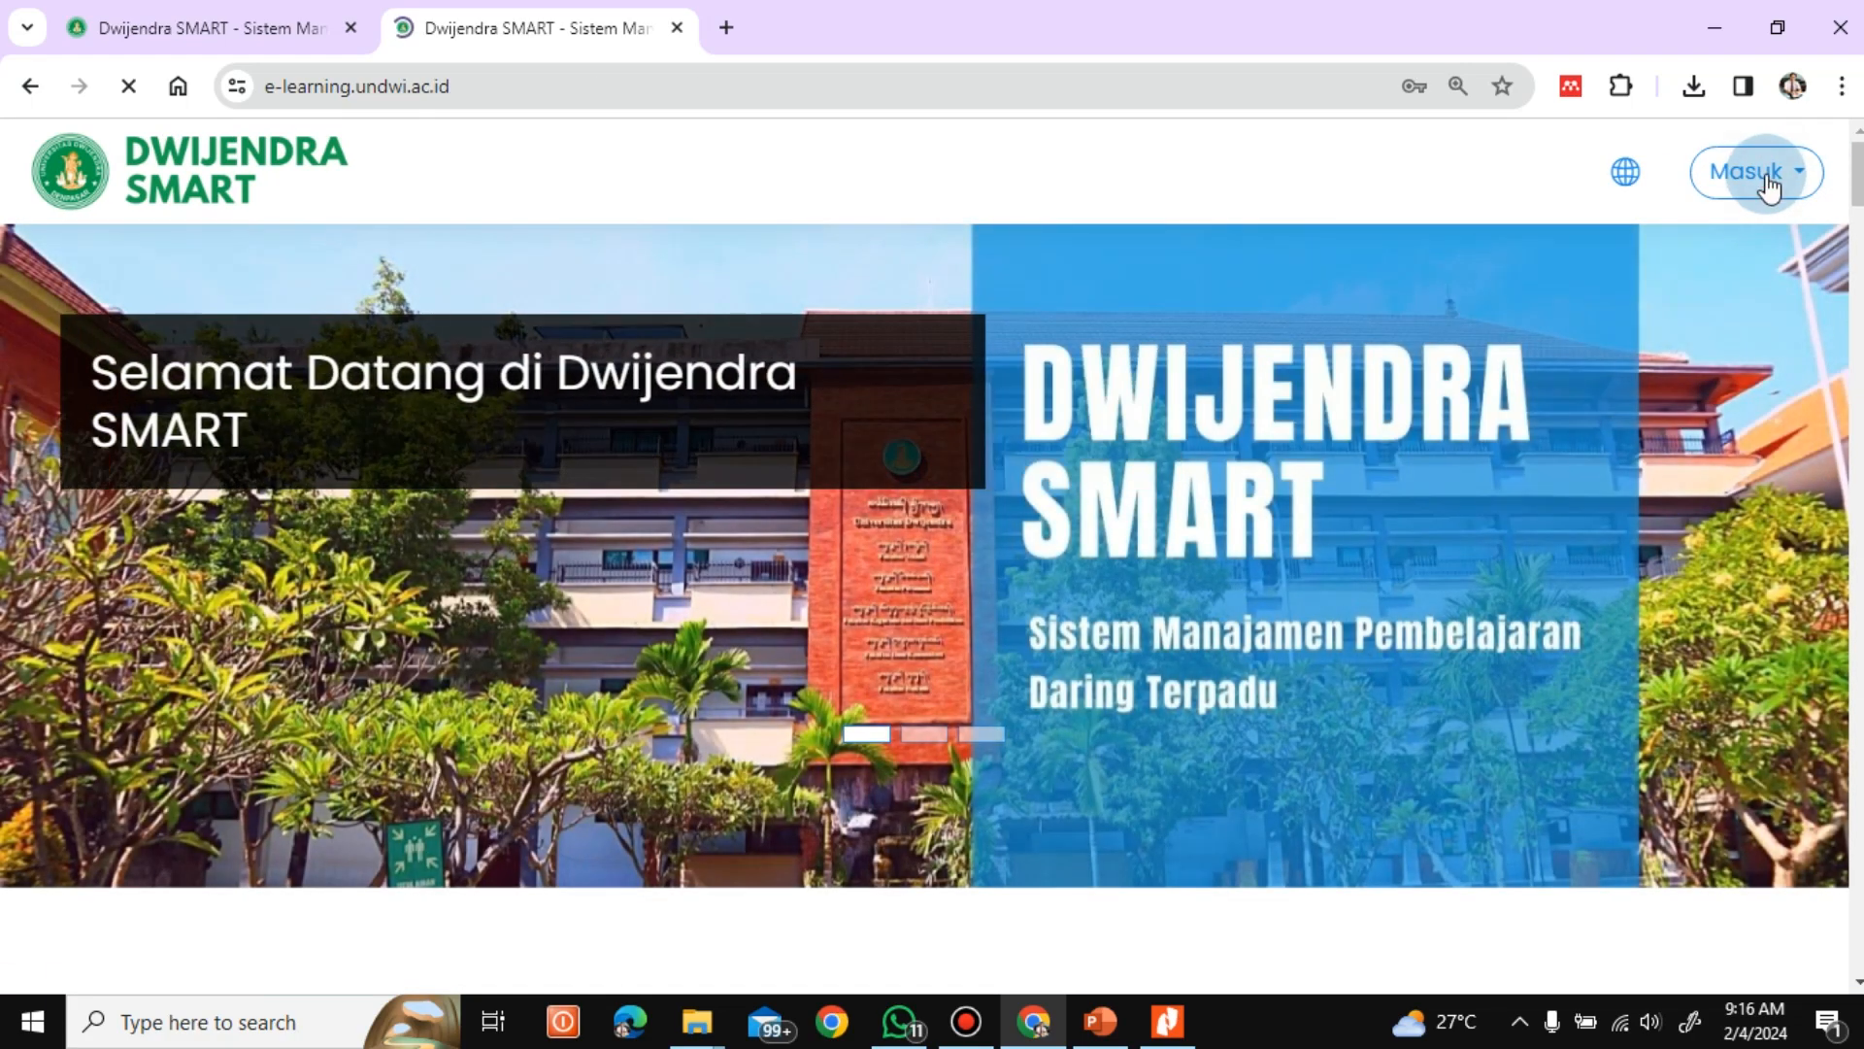
drag(1631, 334, 1375, 335)
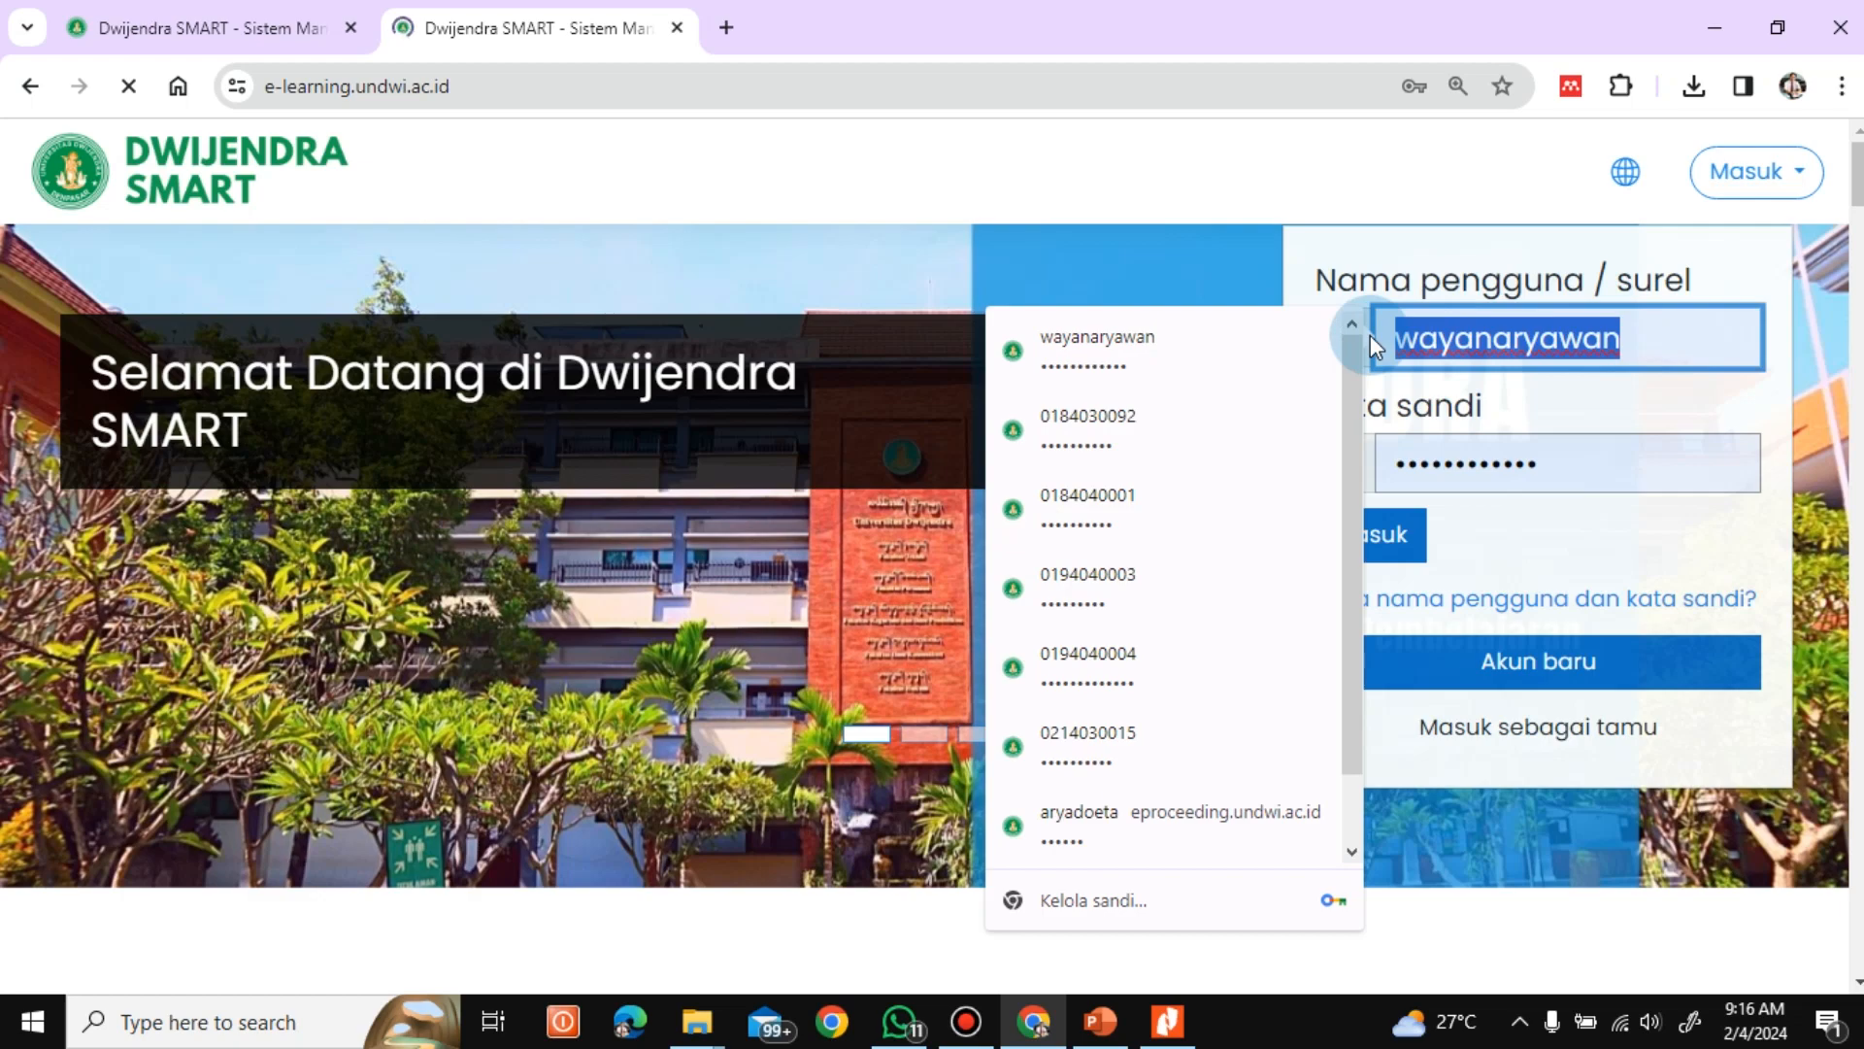
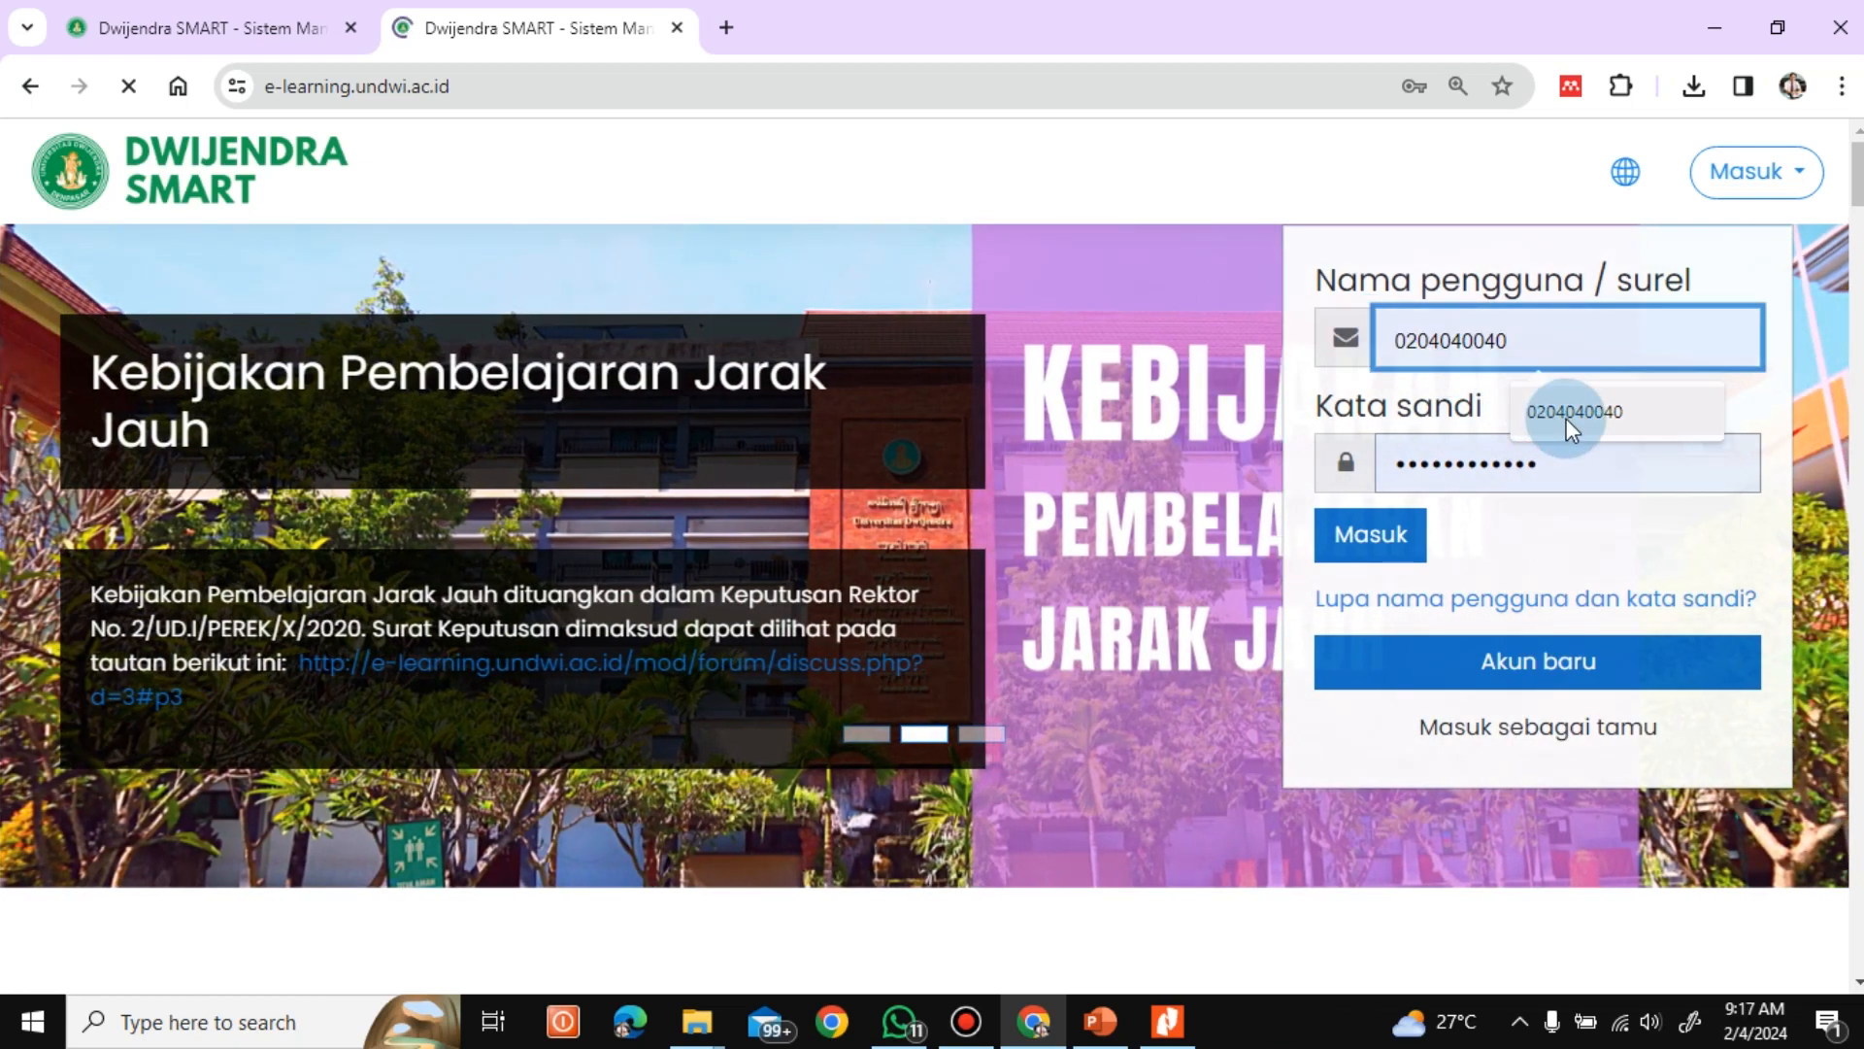
click(1565, 417)
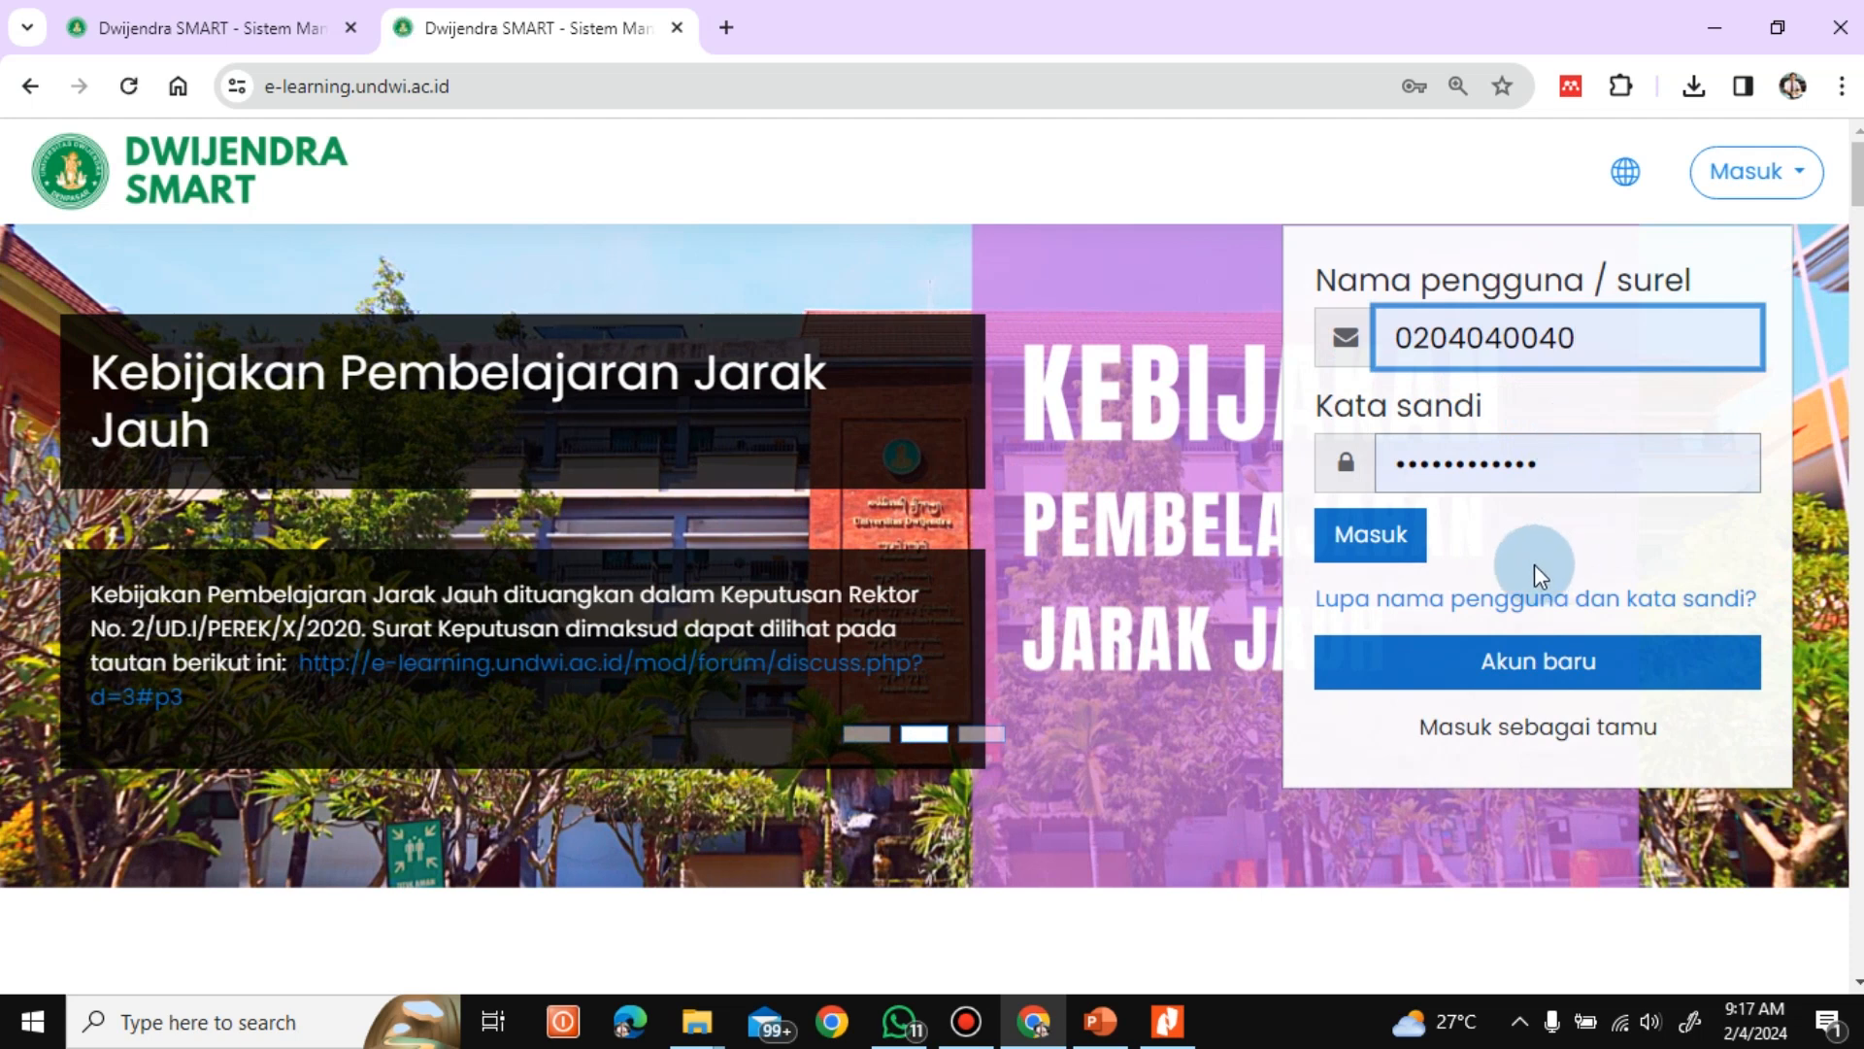
click(1371, 558)
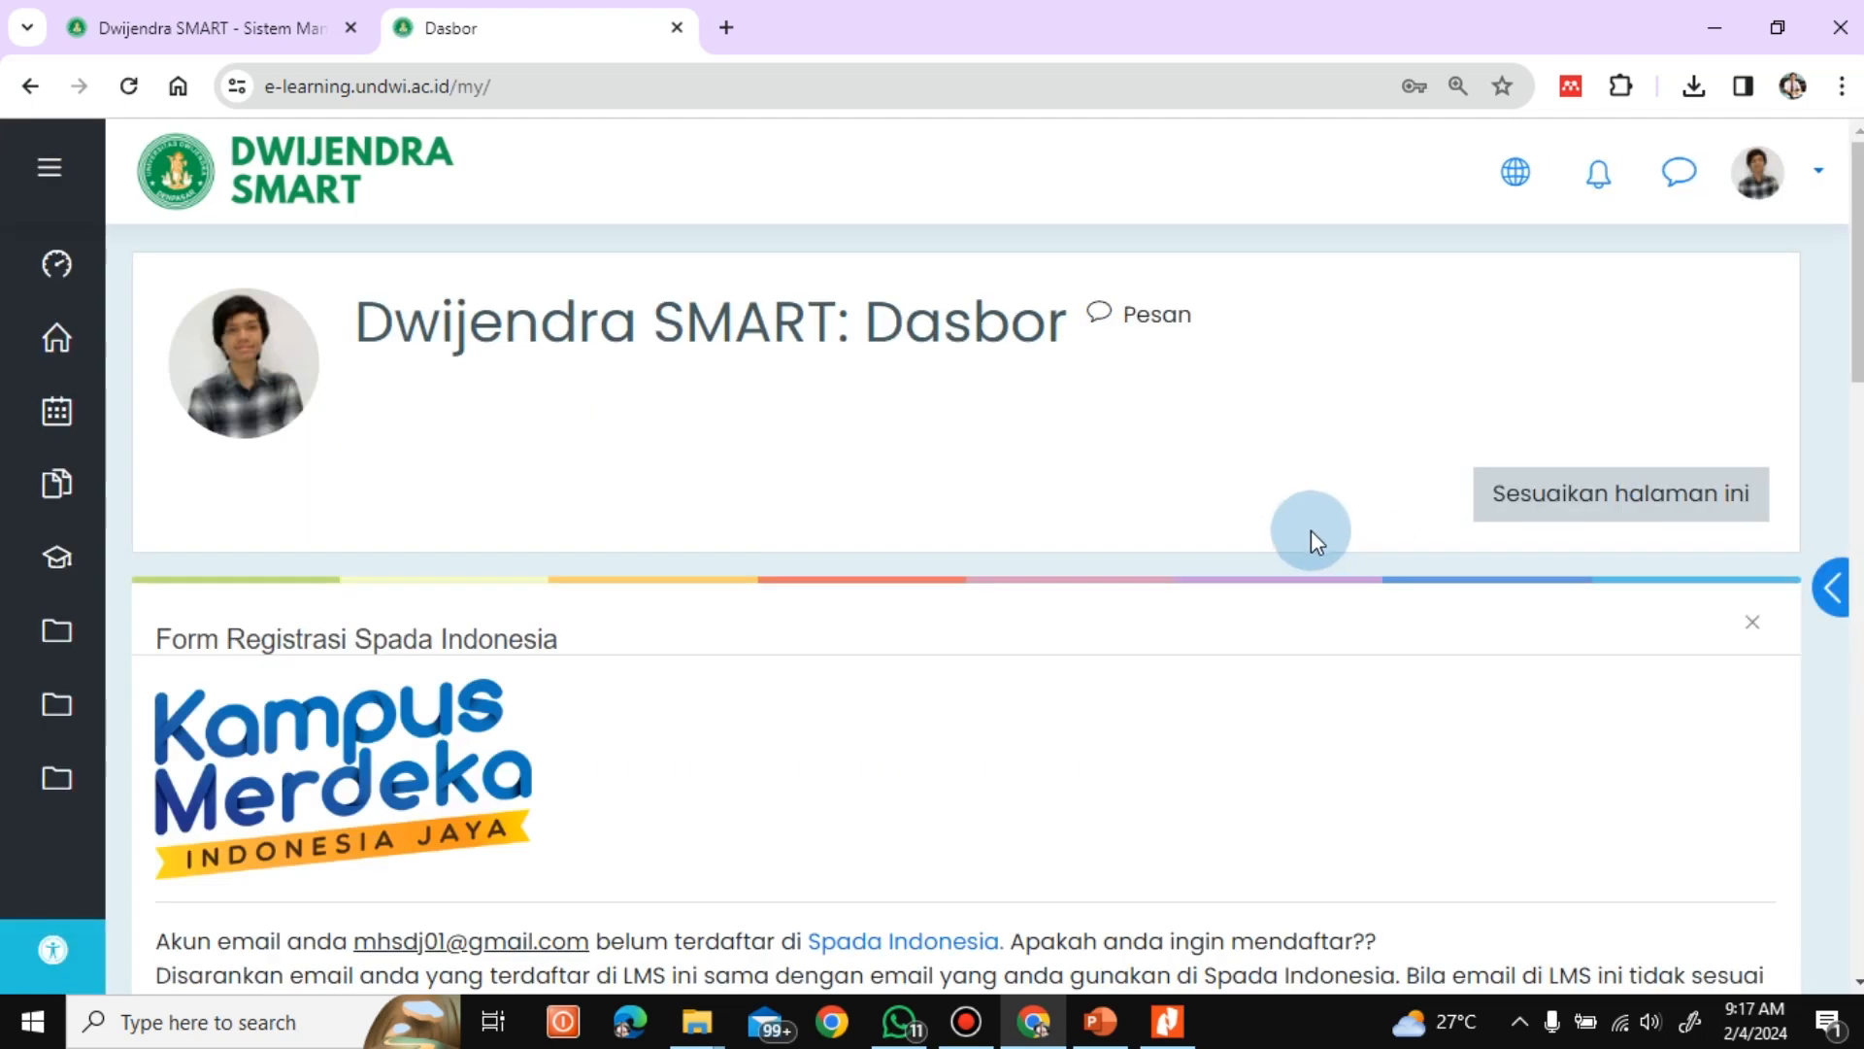
Open the Manajemen Pendidikan course from the dashboard and open Tugas 1 under Pertemuan 2
drag(1859, 277, 1761, 560)
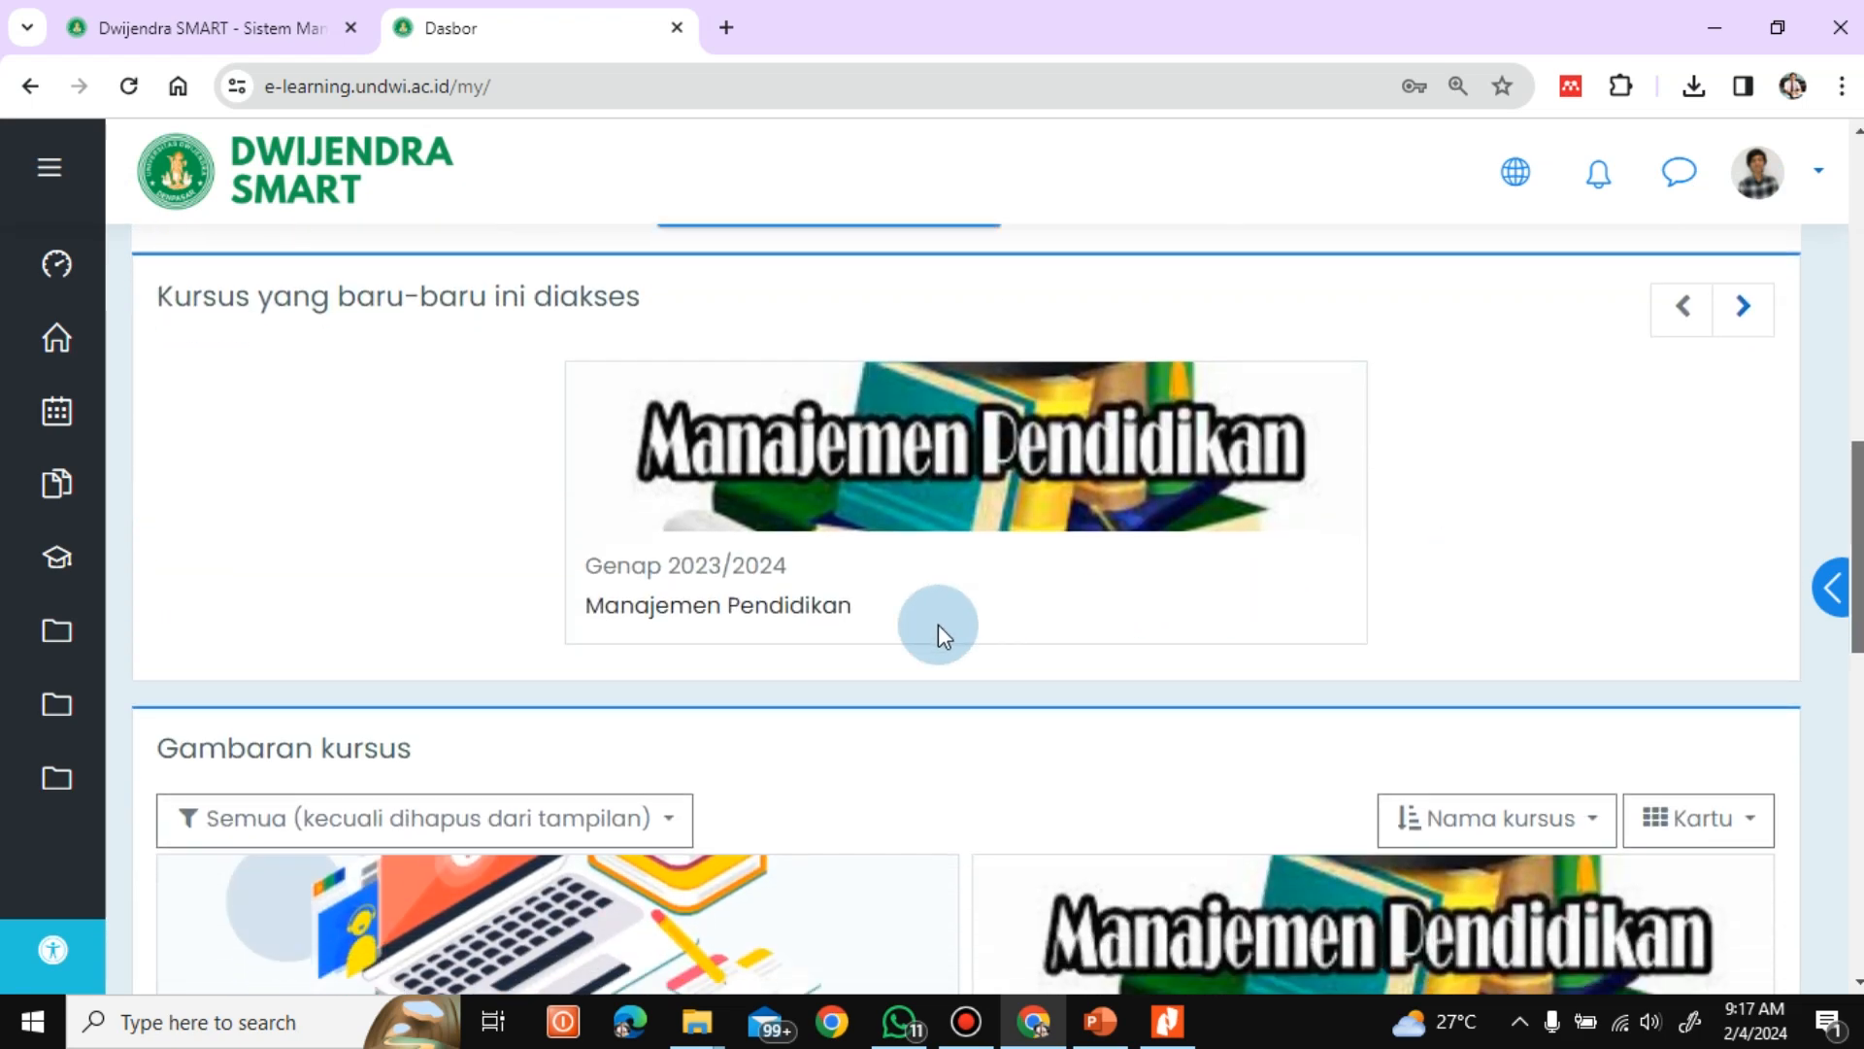
click(788, 607)
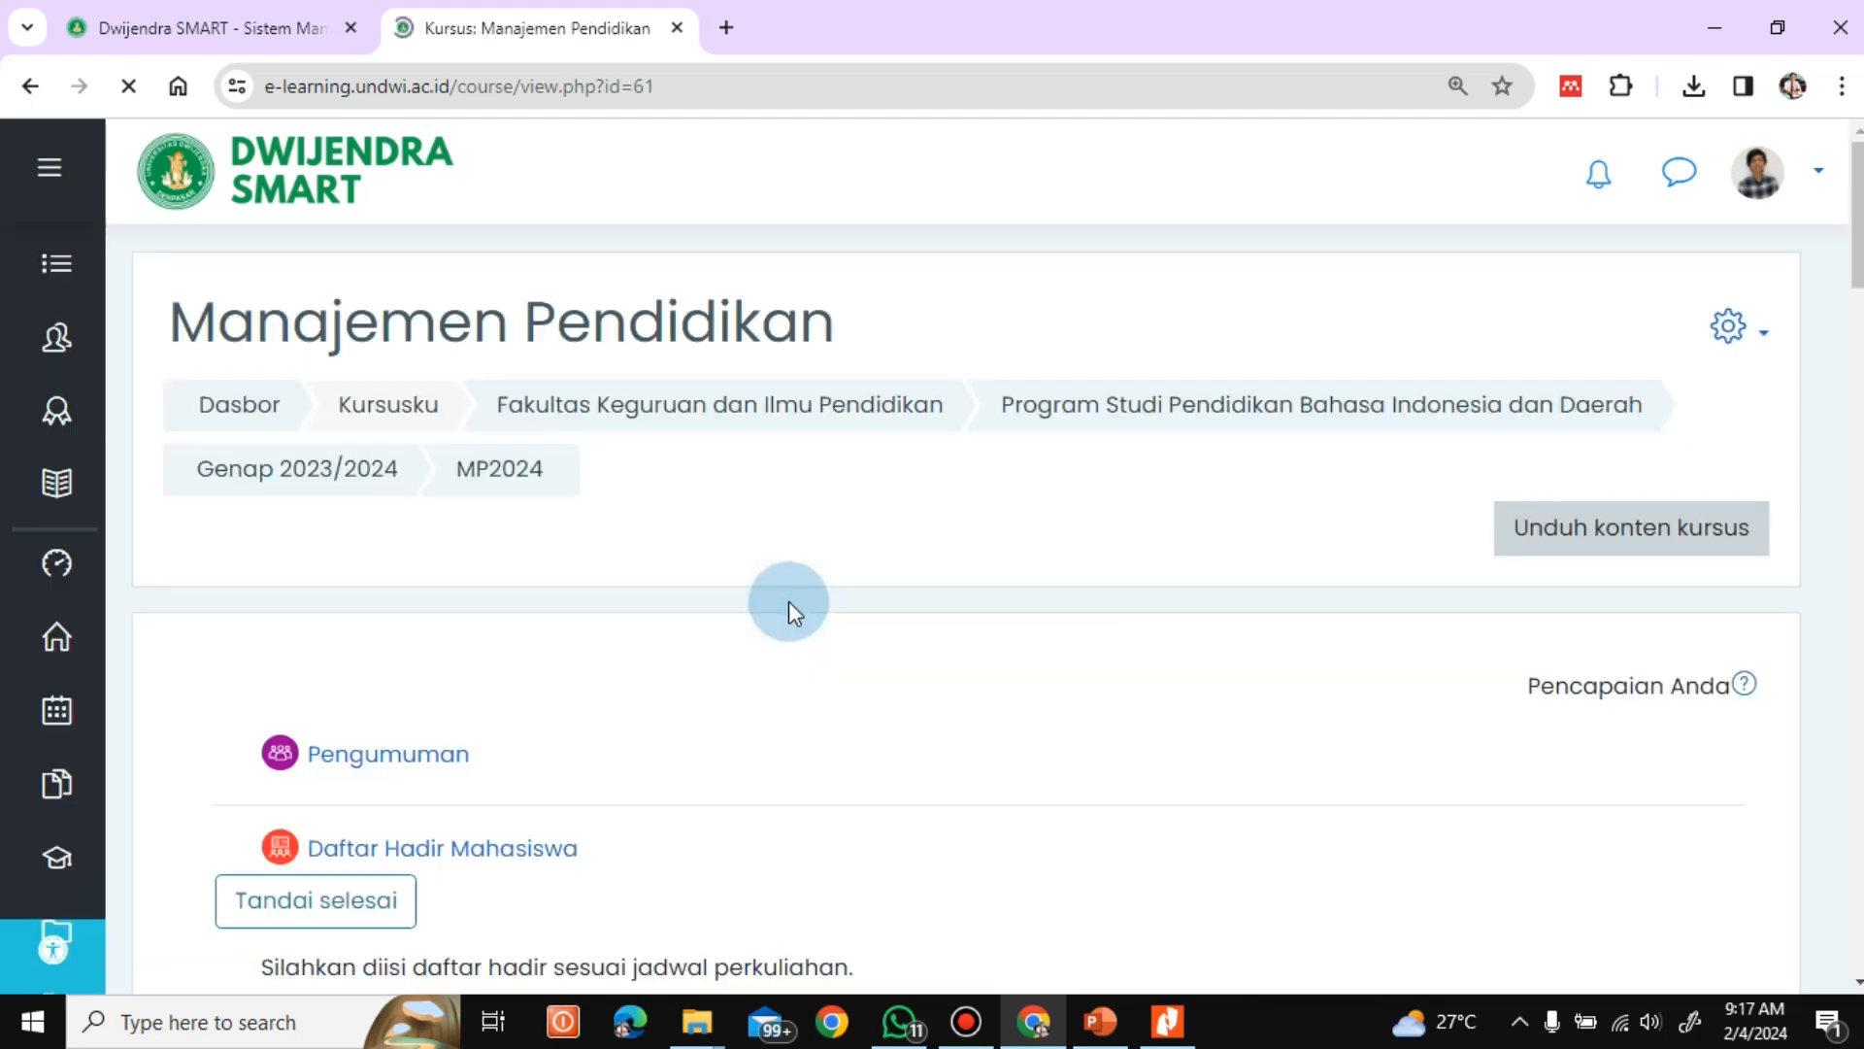
scroll(971, 563, down, 15)
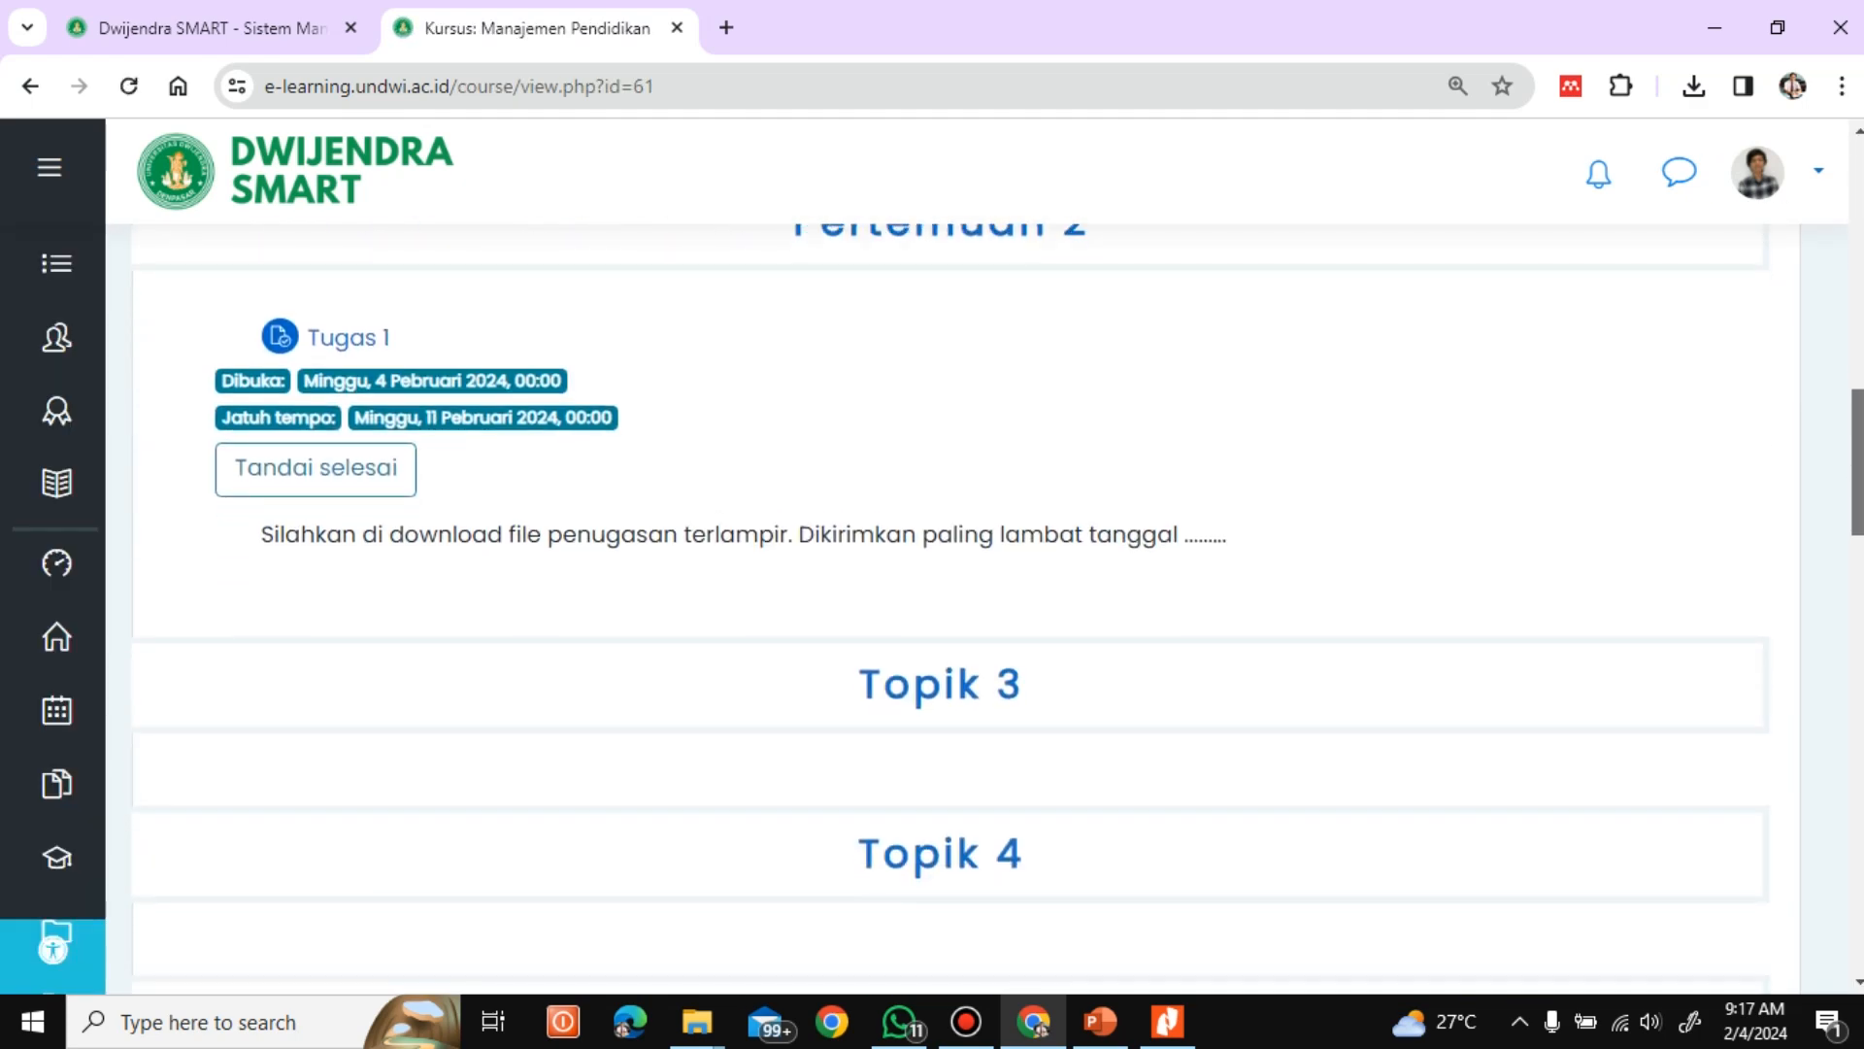
scroll(1087, 491, up, 1)
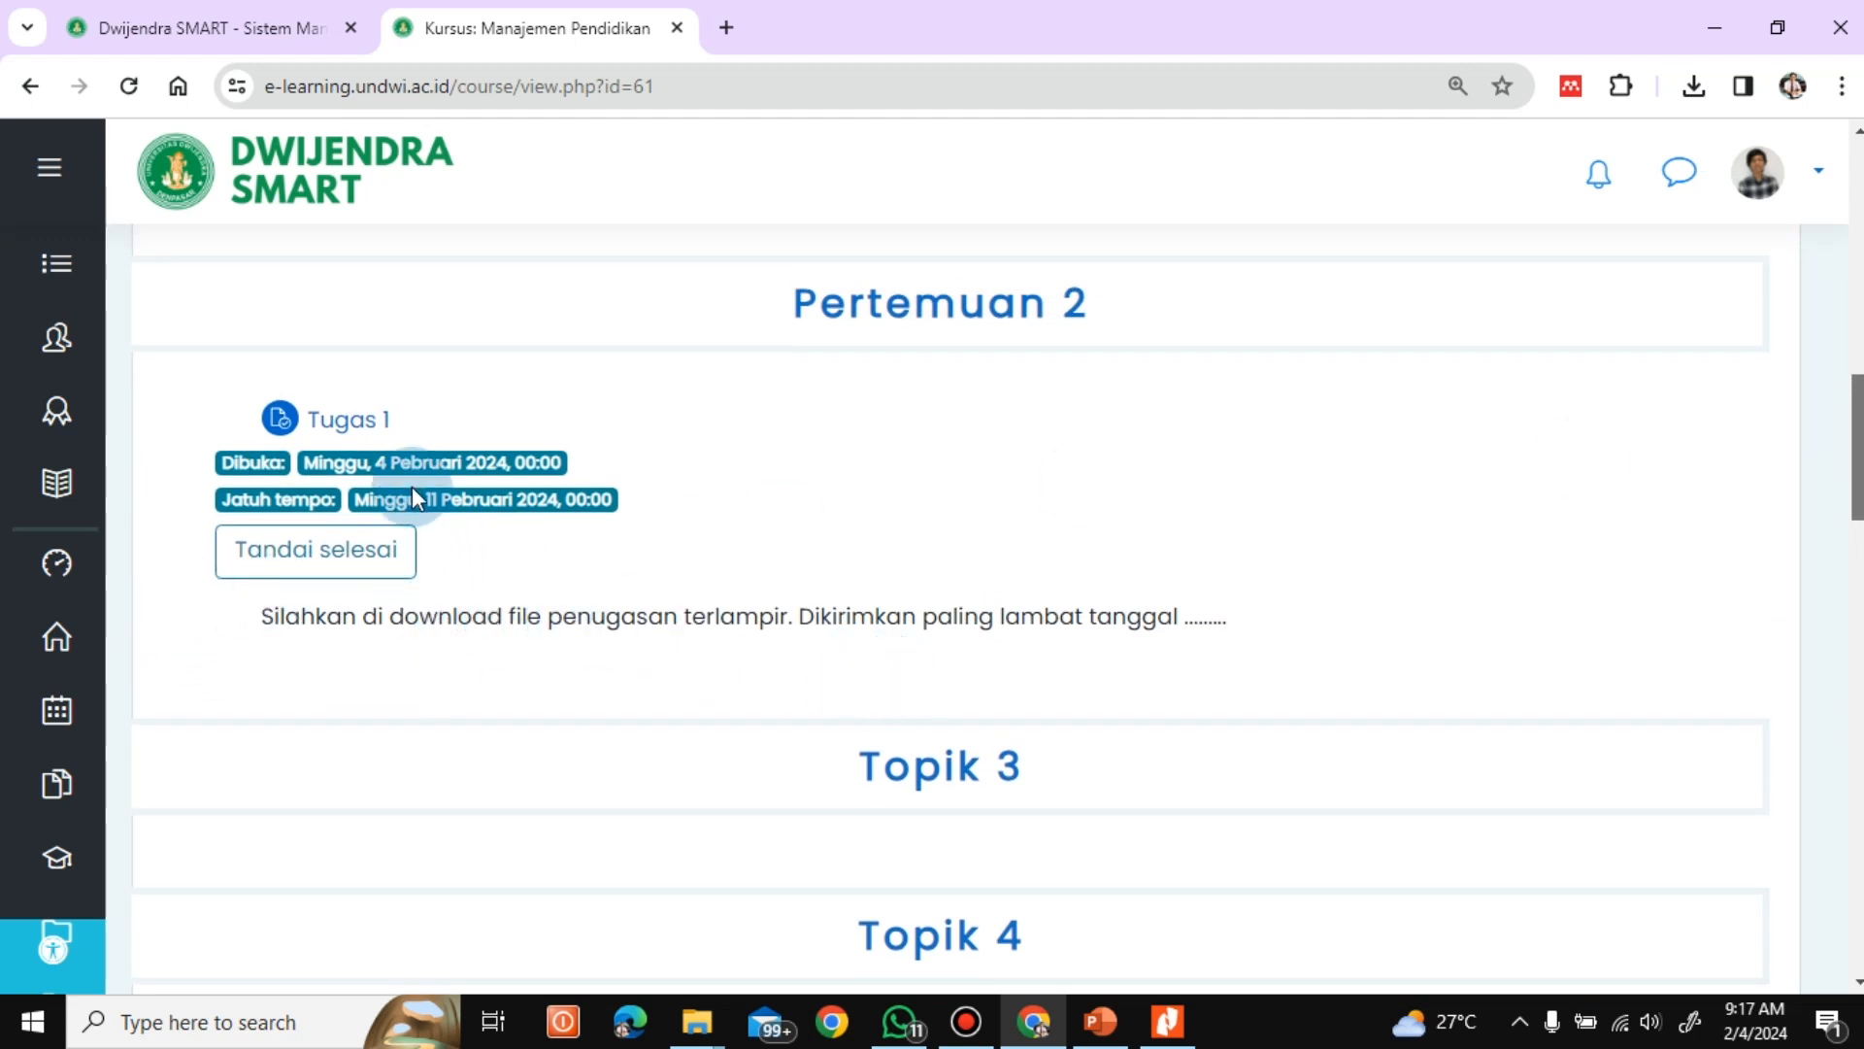
click(356, 419)
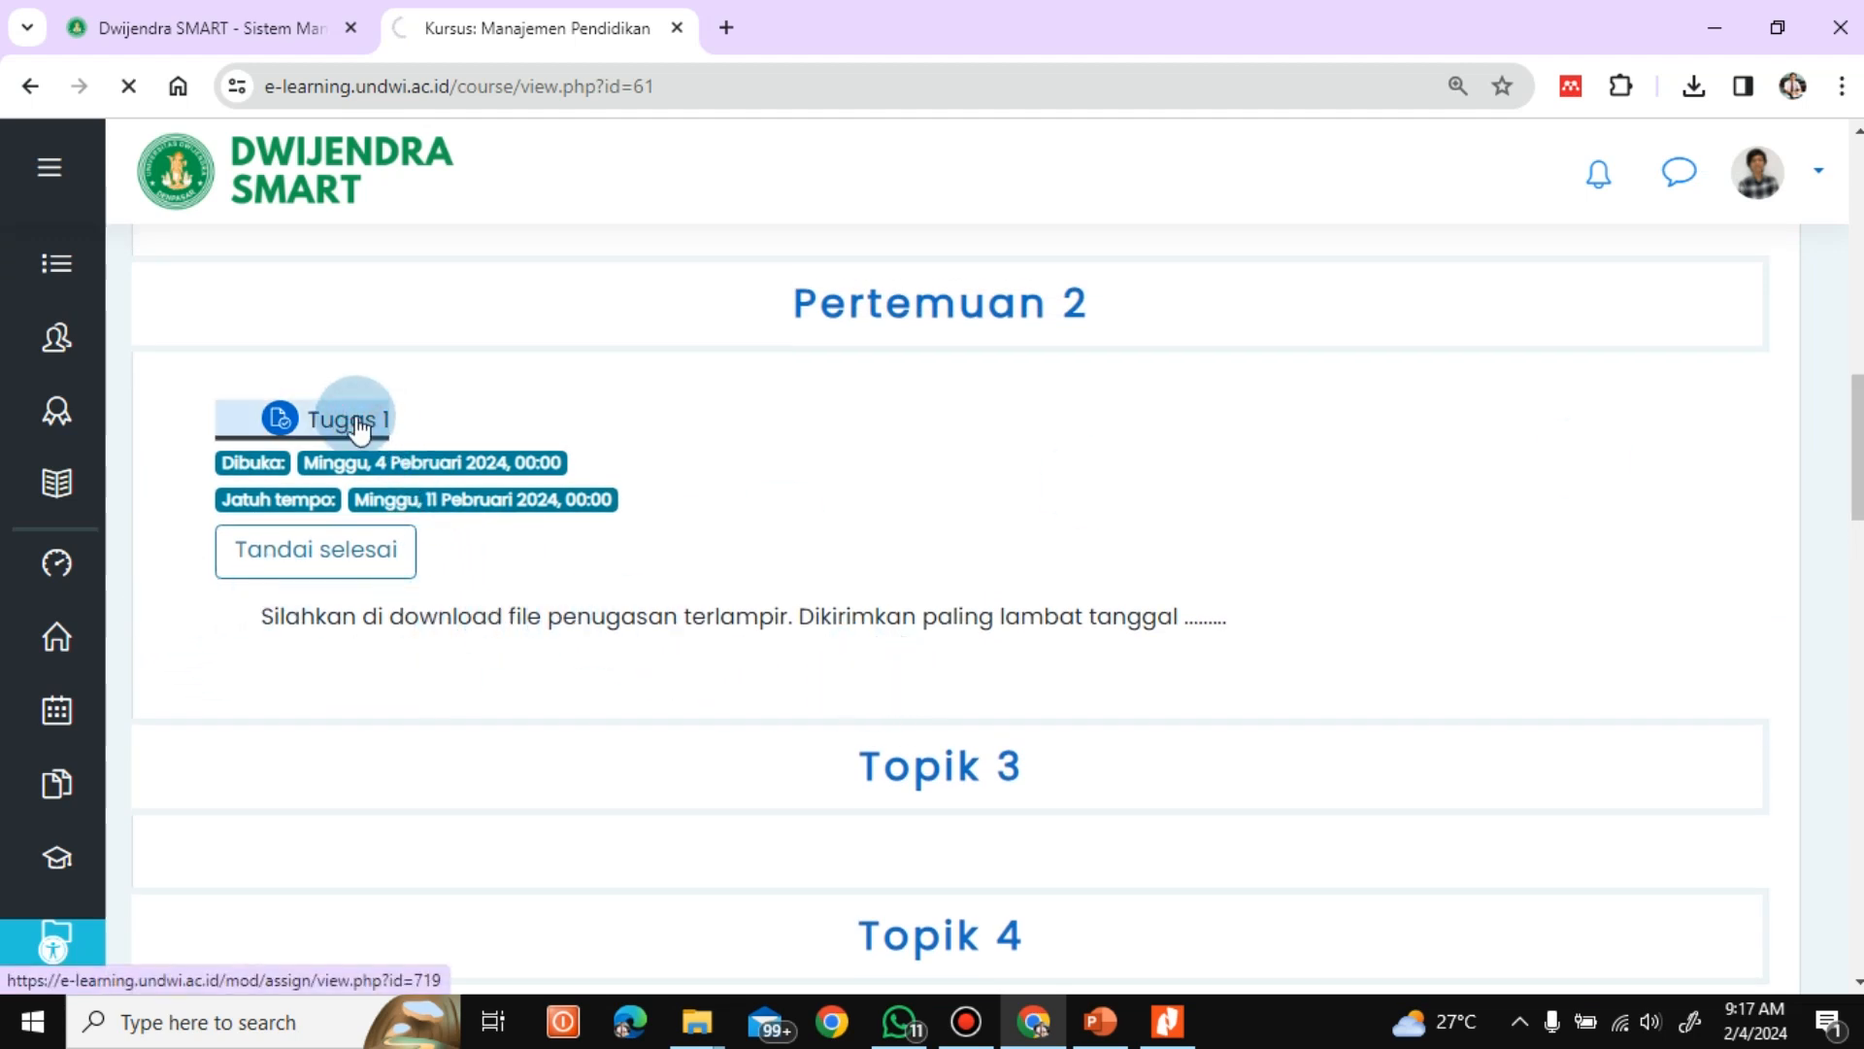
Download the attached Tugas 1.pdf and save it to the Desktop as Tugas 1
scroll(1068, 466, down, 2)
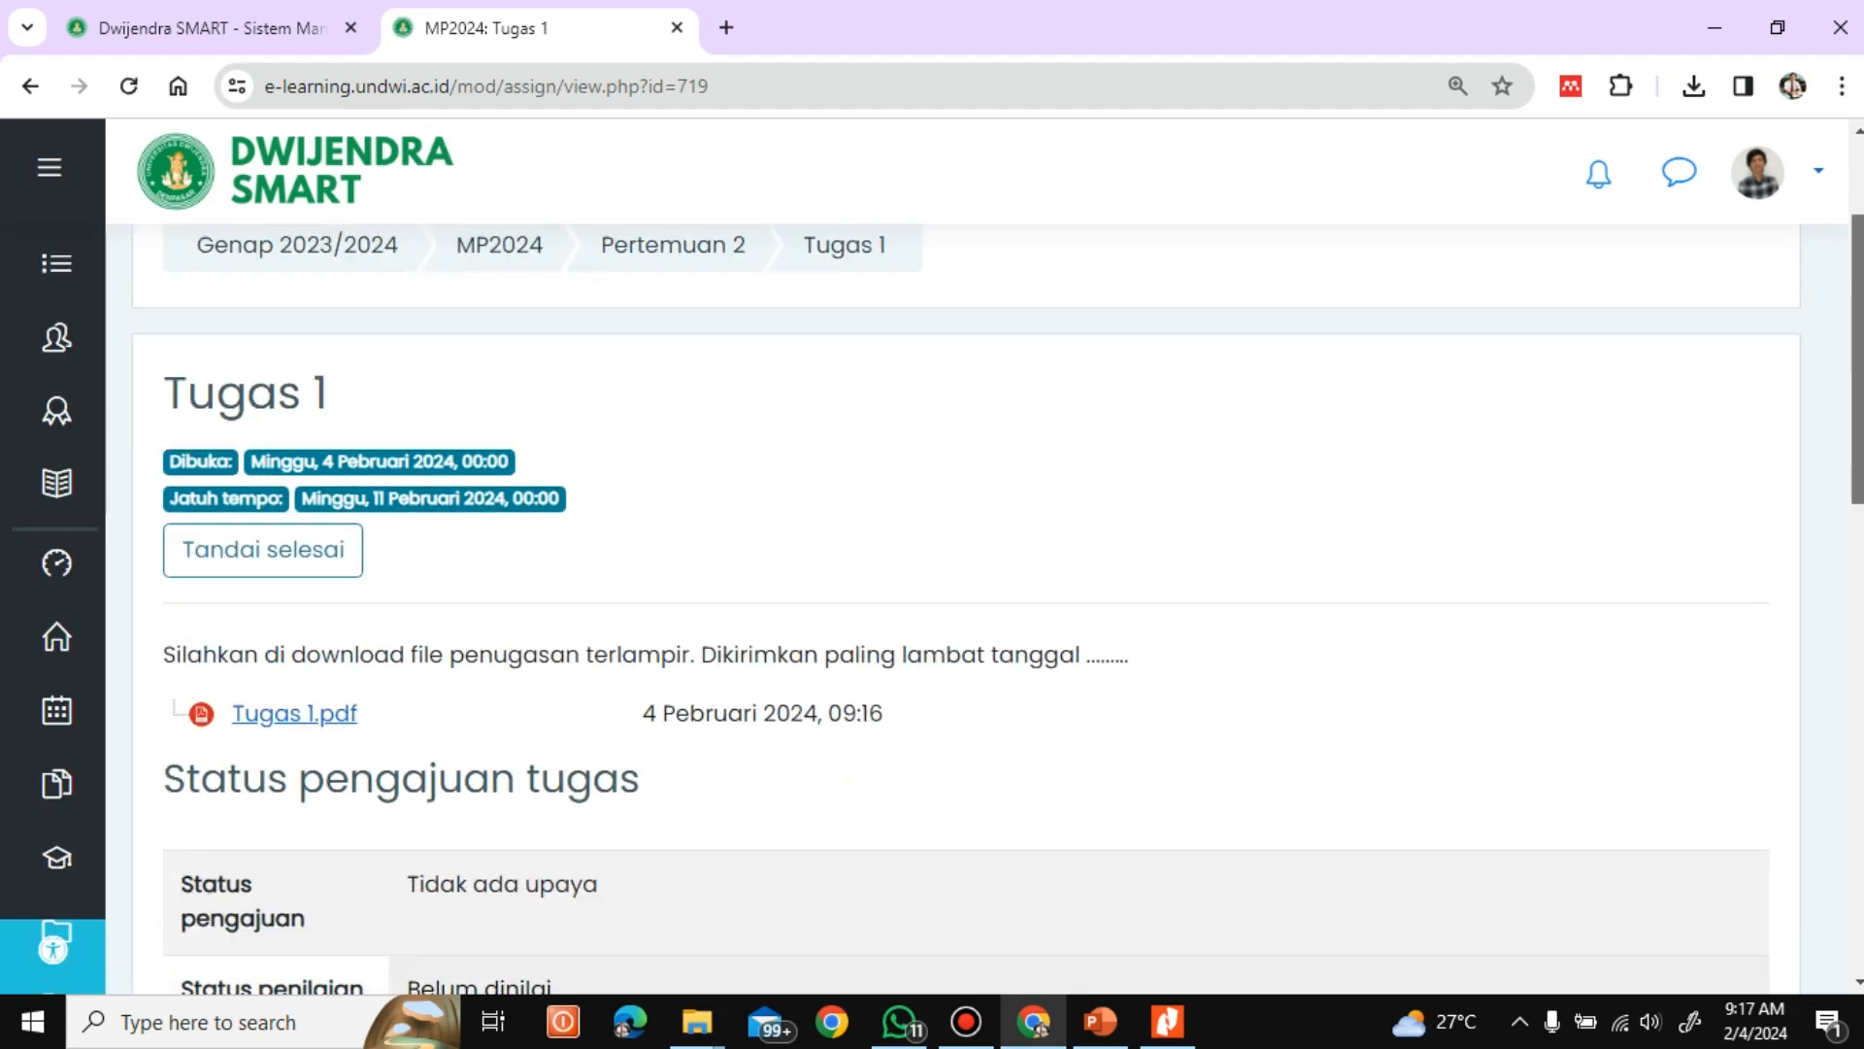
scroll(1535, 515, down, 3)
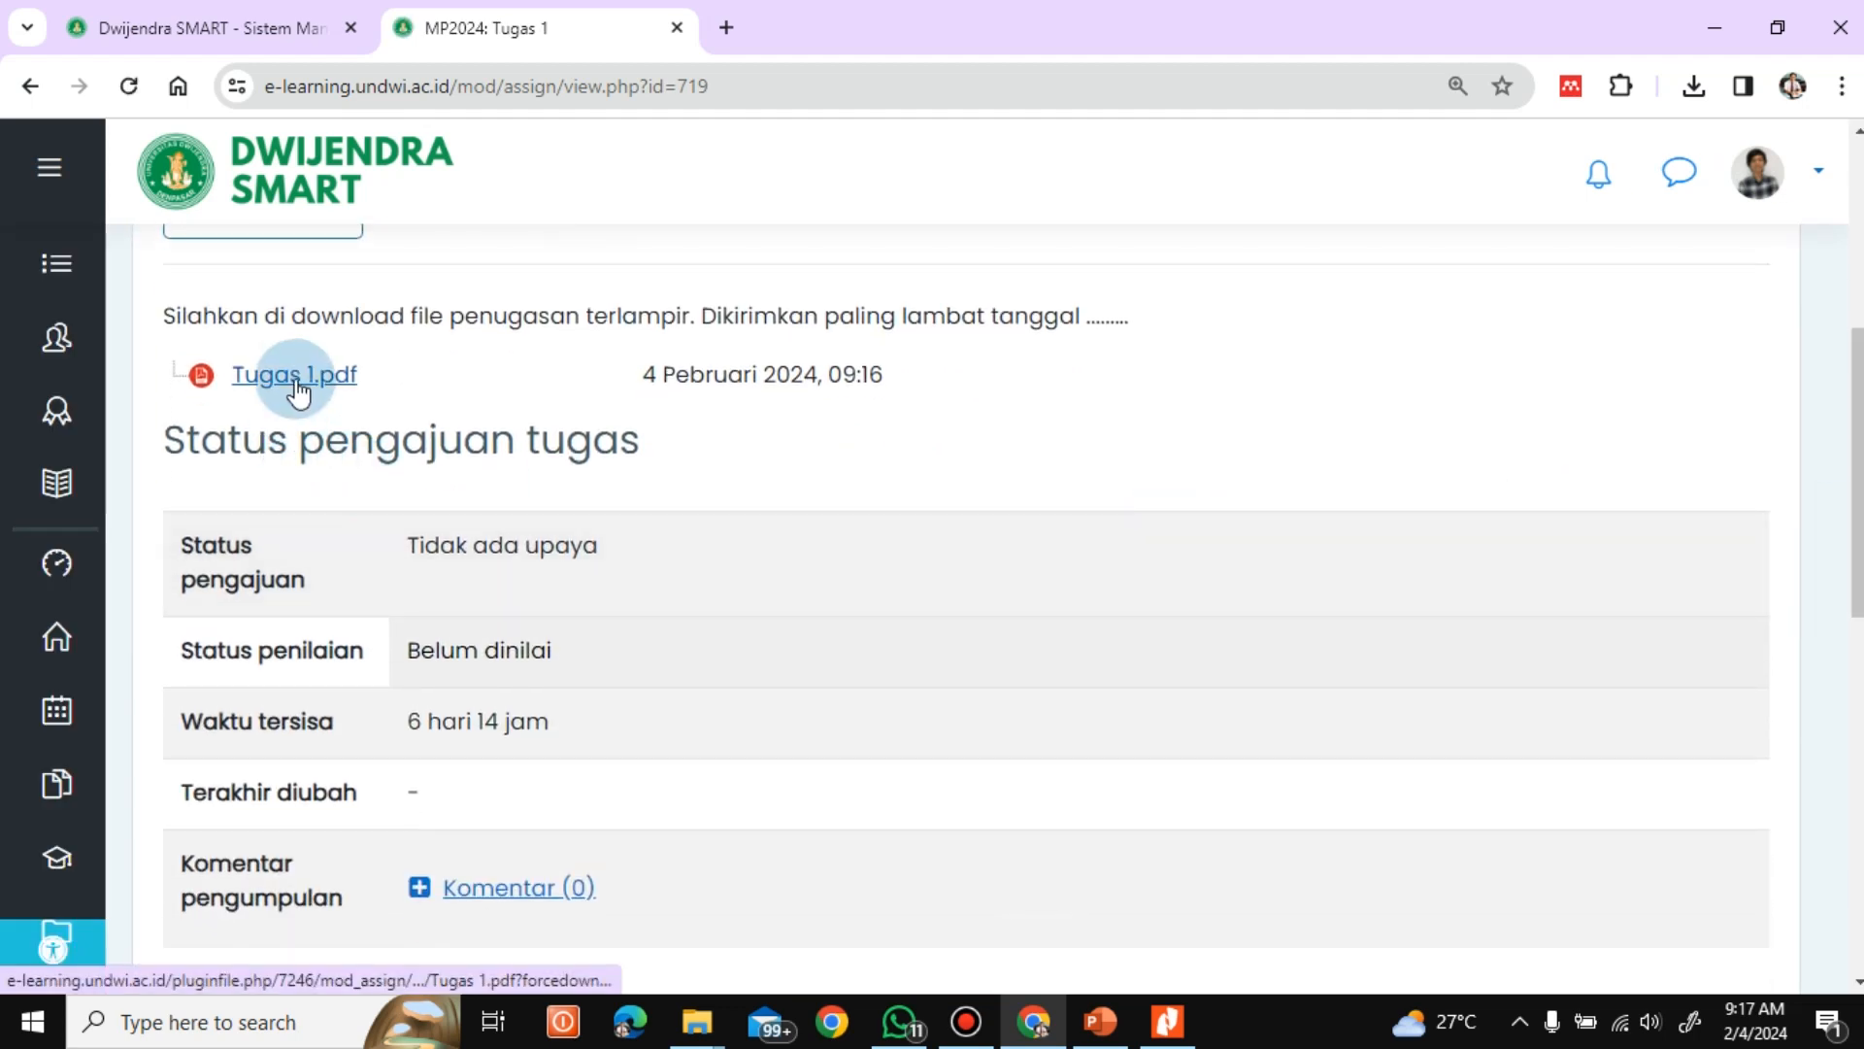
click(295, 378)
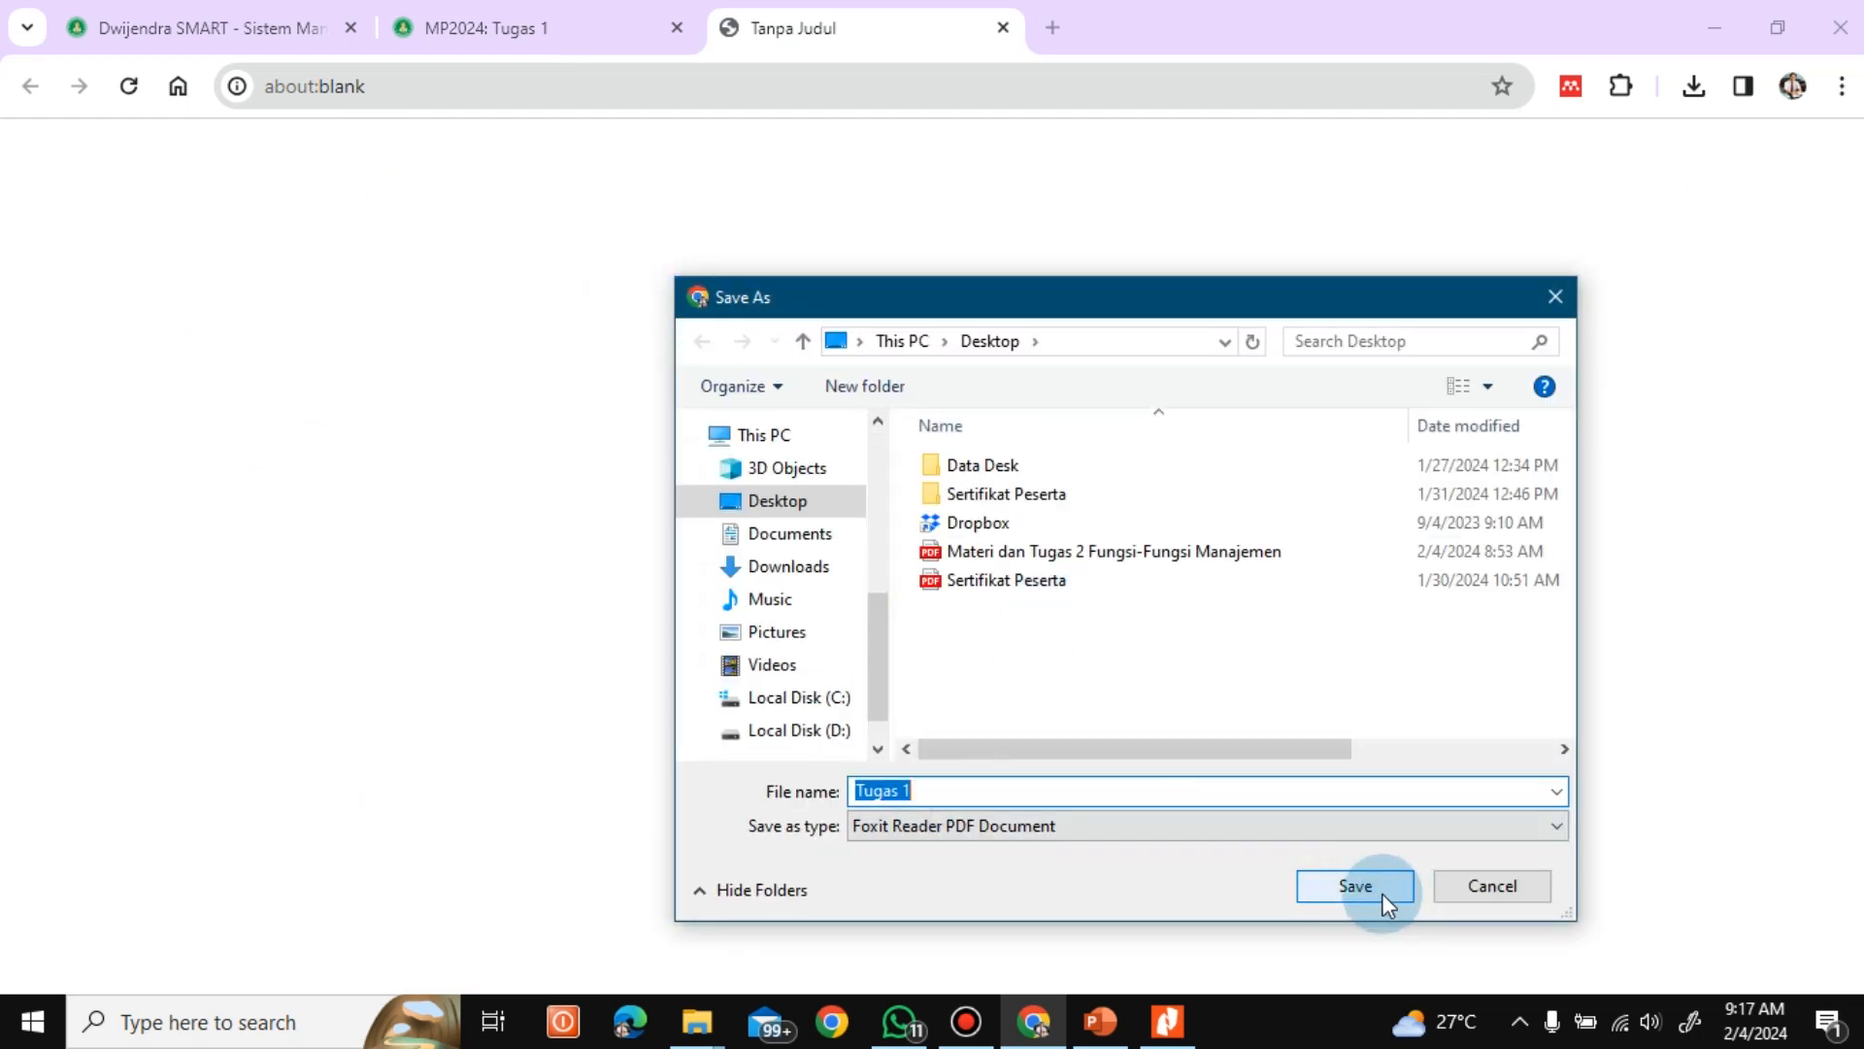
click(1377, 890)
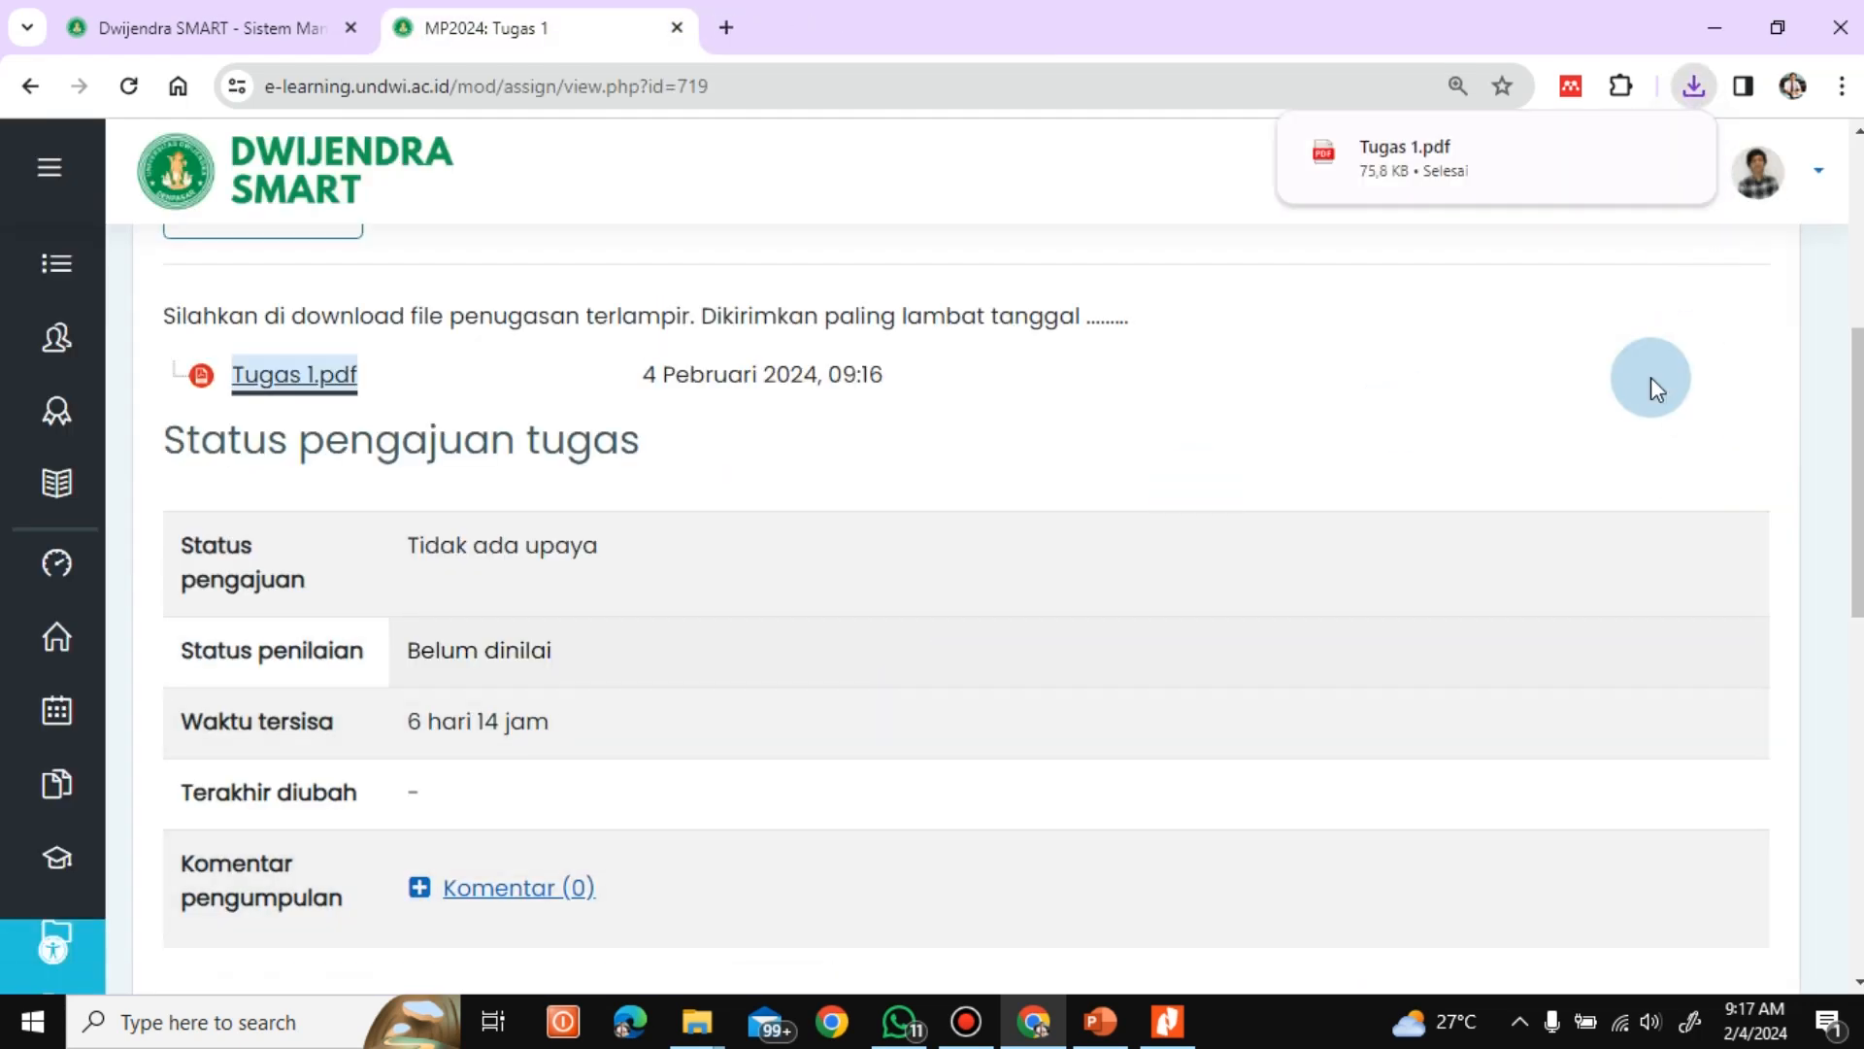
Open the downloaded Tugas 1.pdf and look through the assignment questions
click(1672, 154)
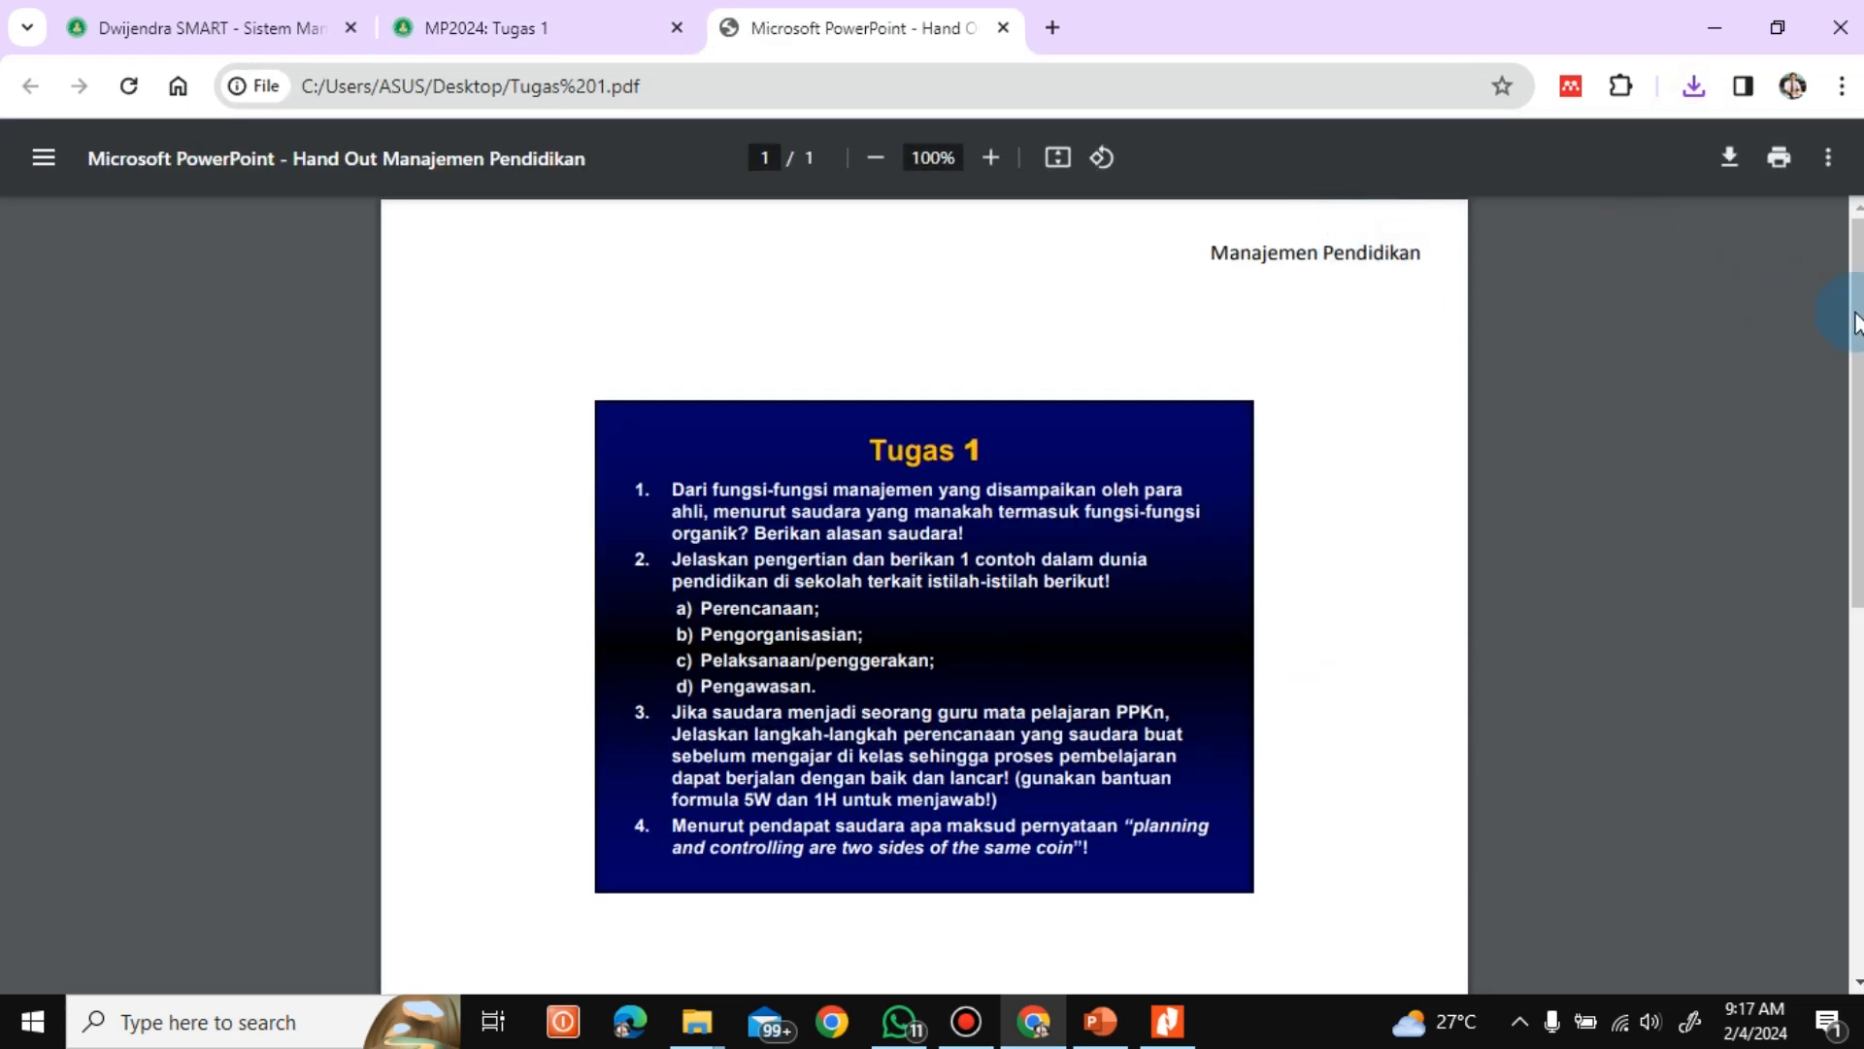
scroll(924, 592, down, 3)
scroll(1818, 301, up, 3)
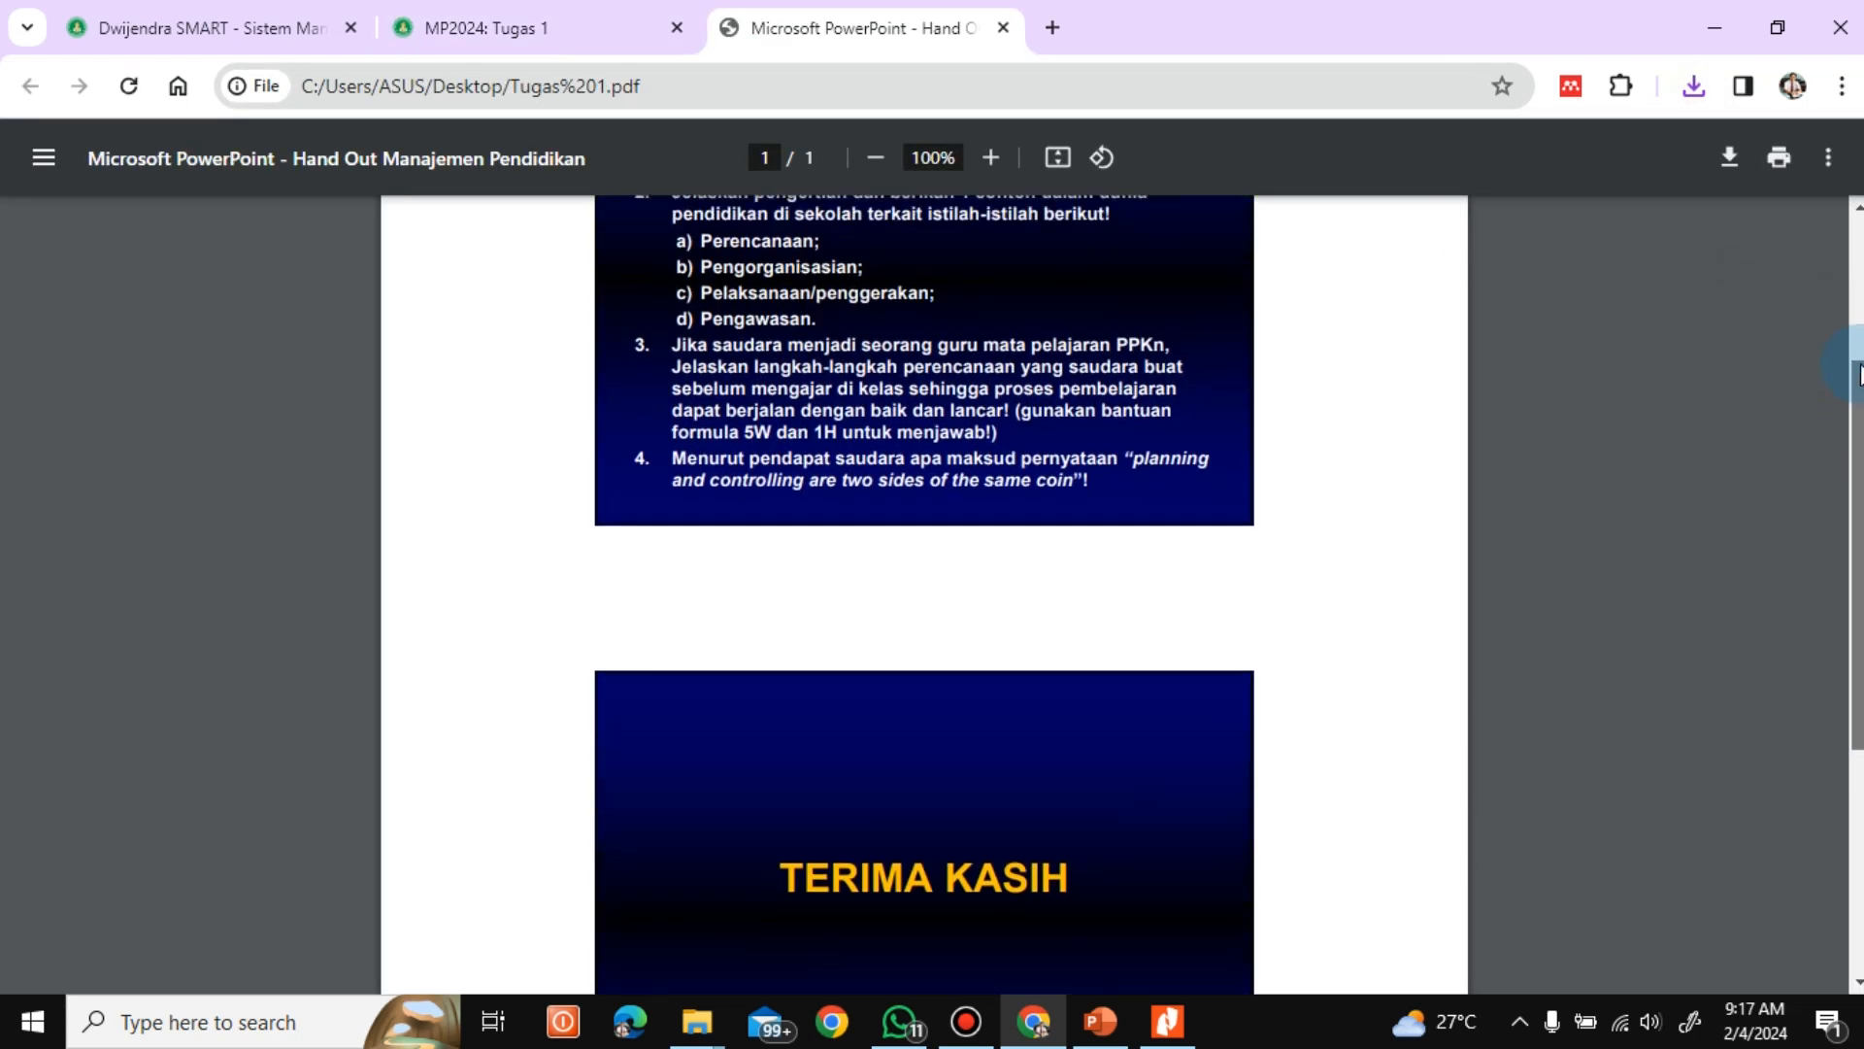
Return to the Tugas 1 assignment page and open the form for adding a submission
click(505, 17)
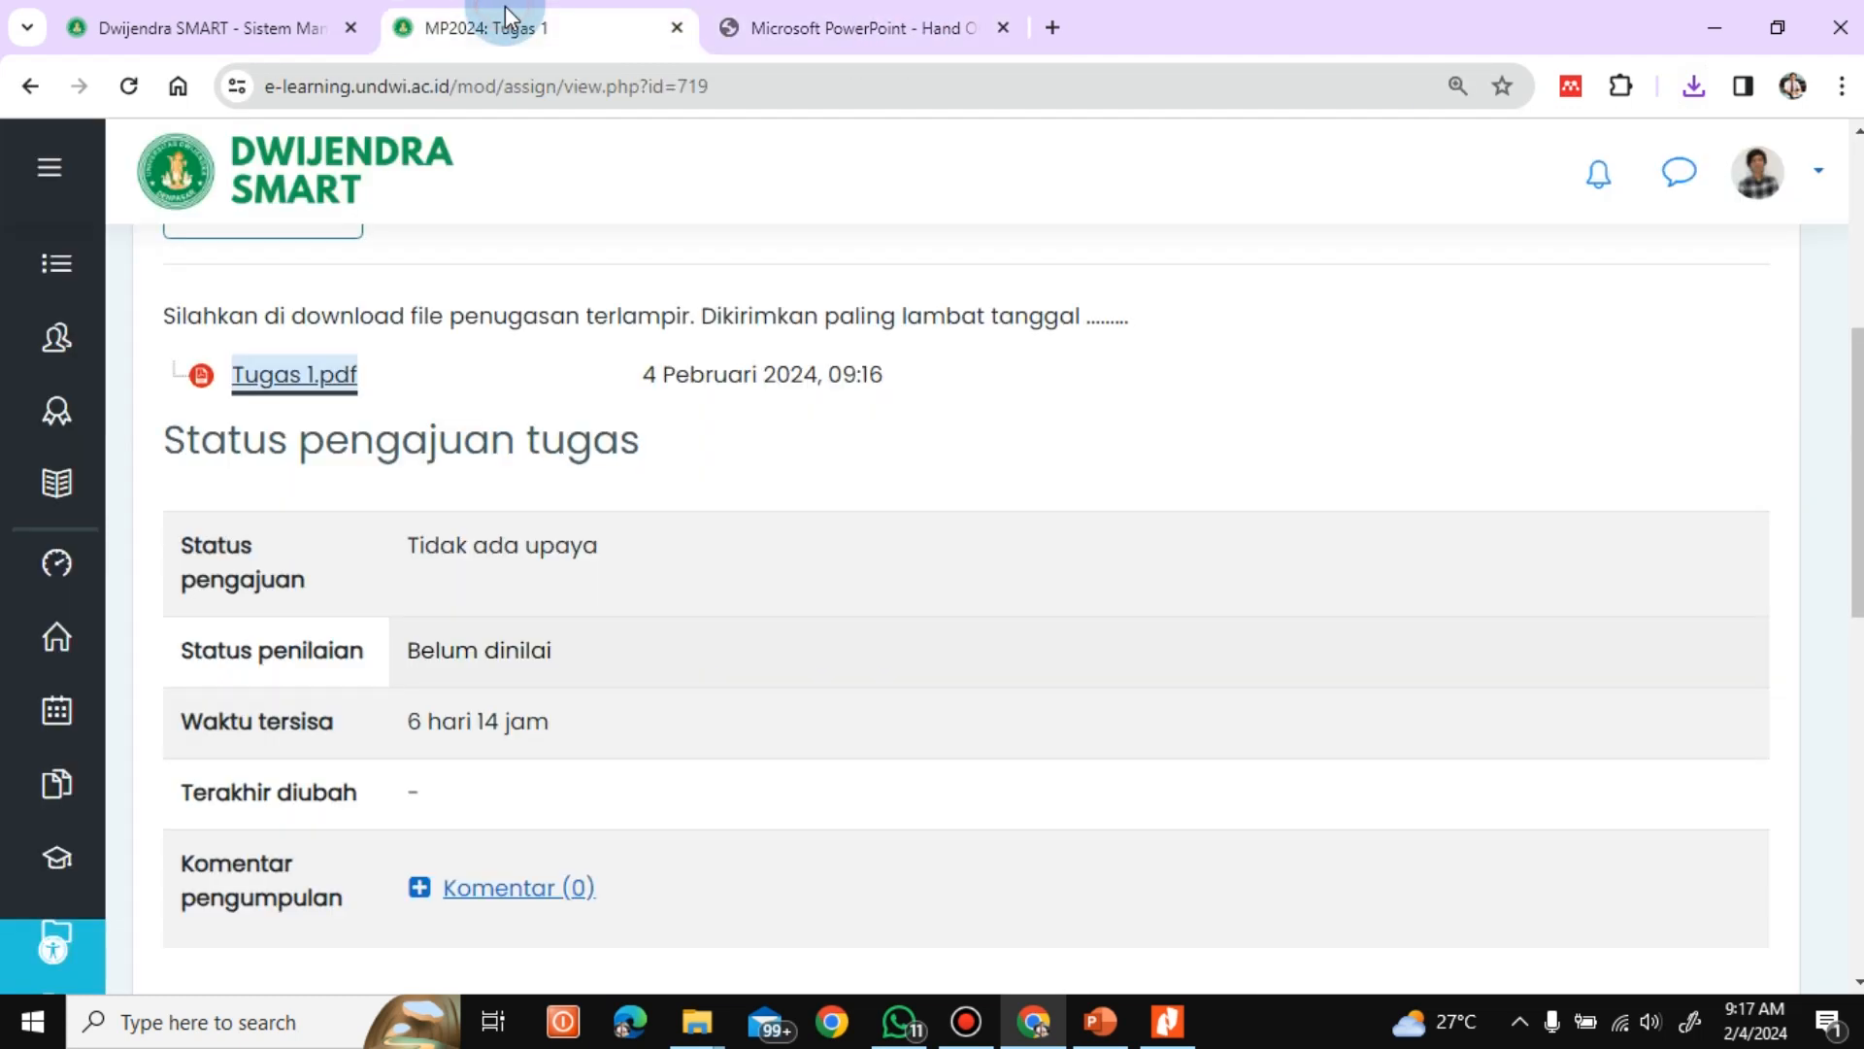
scroll(1857, 418, down, 8)
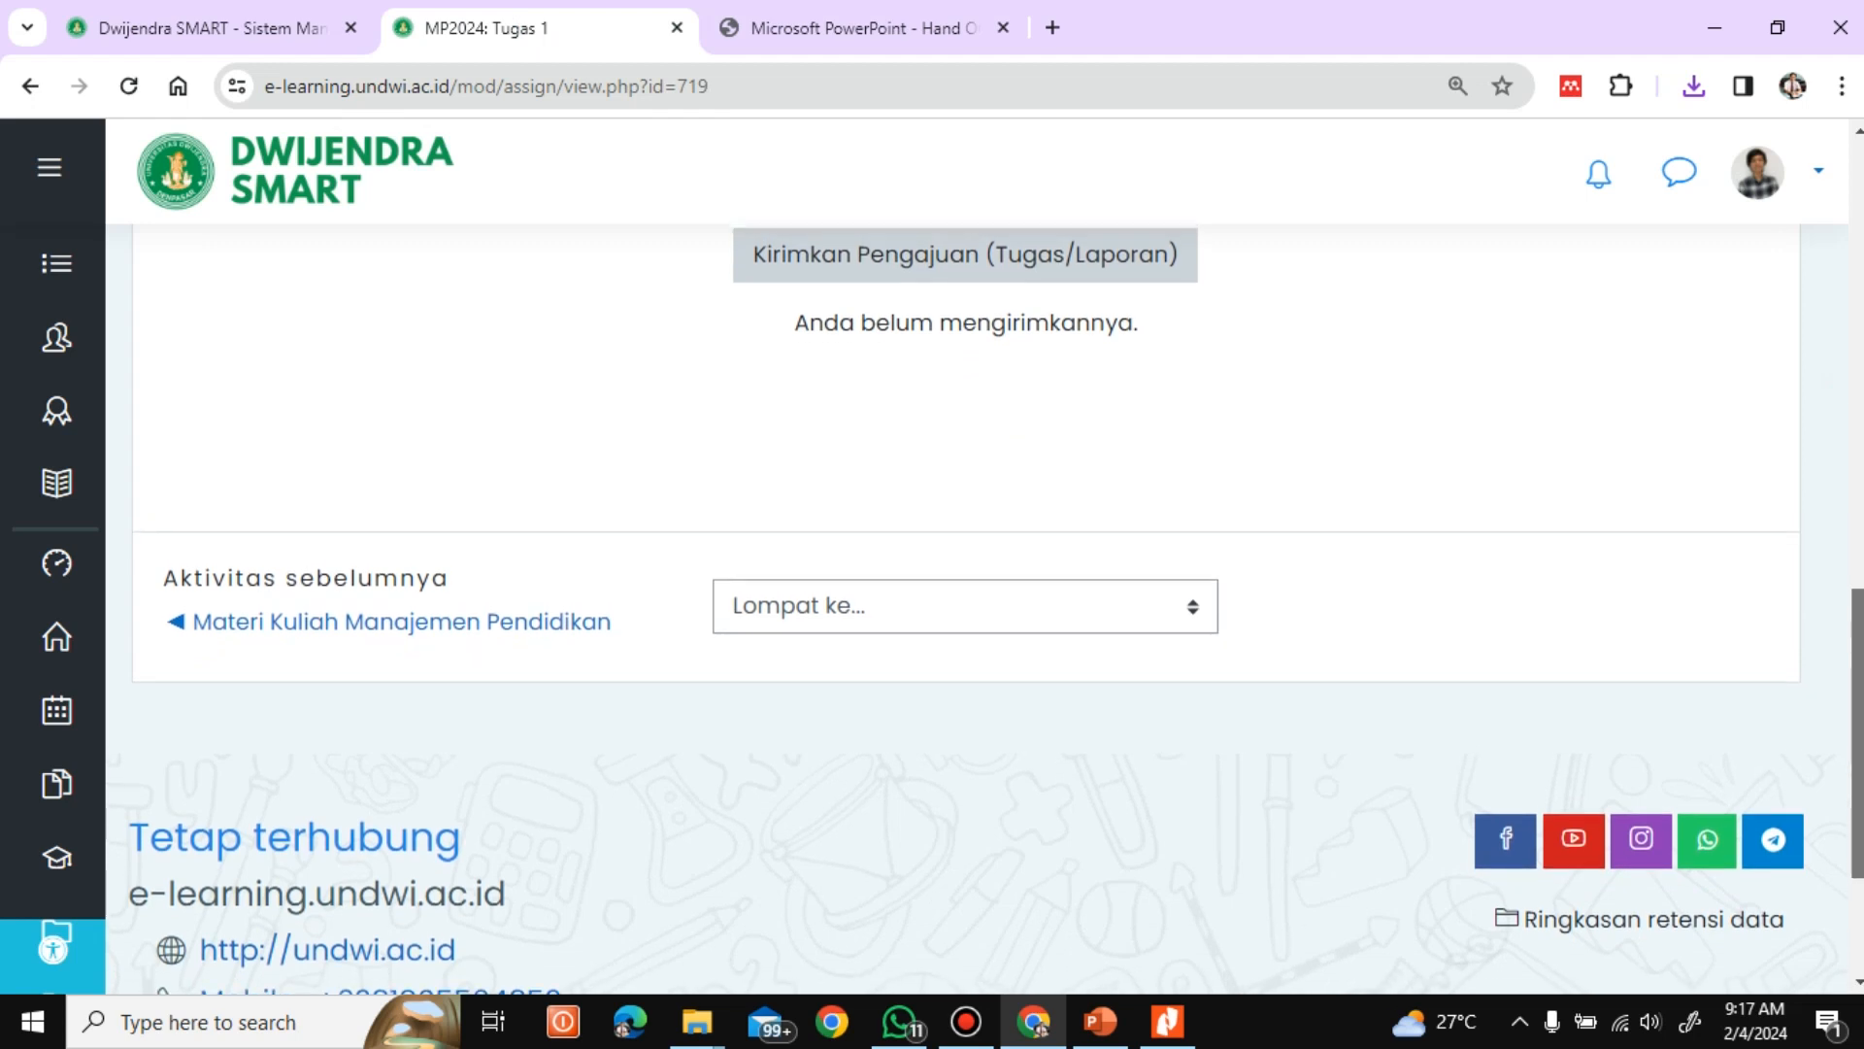
scroll(1855, 549, up, 4)
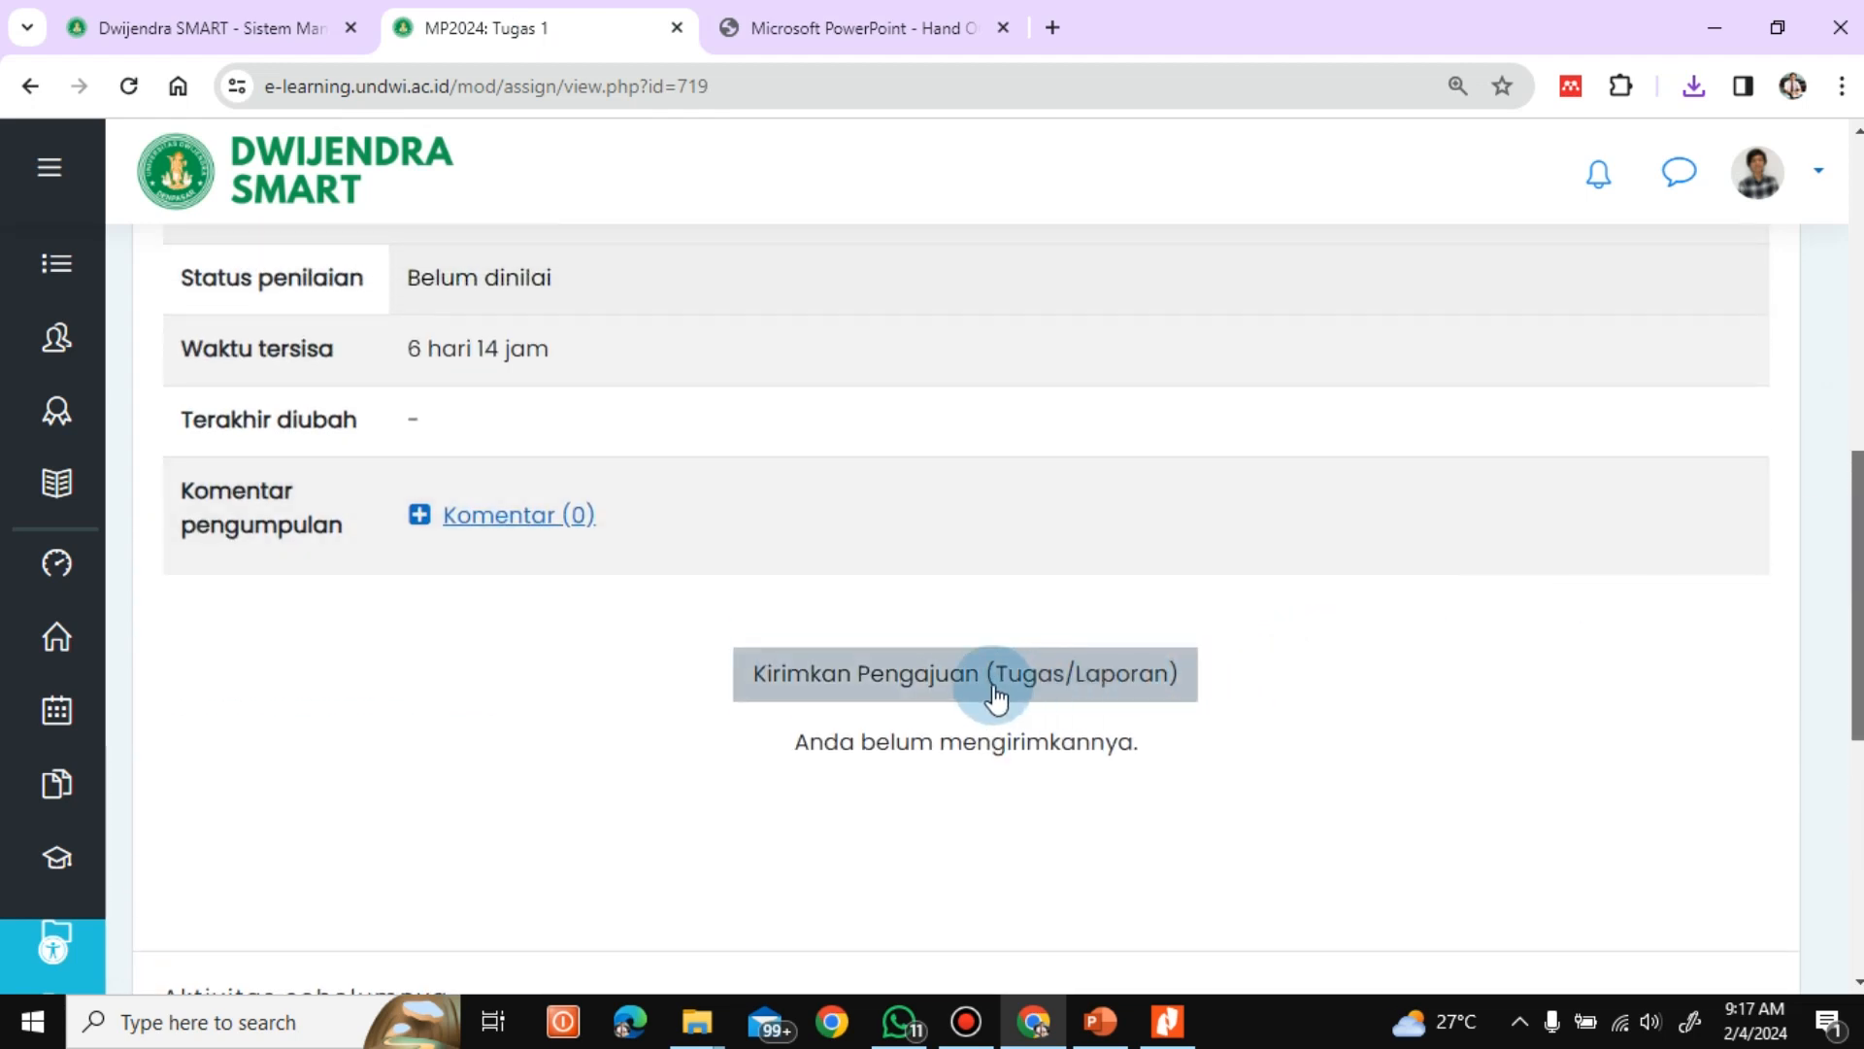
click(937, 697)
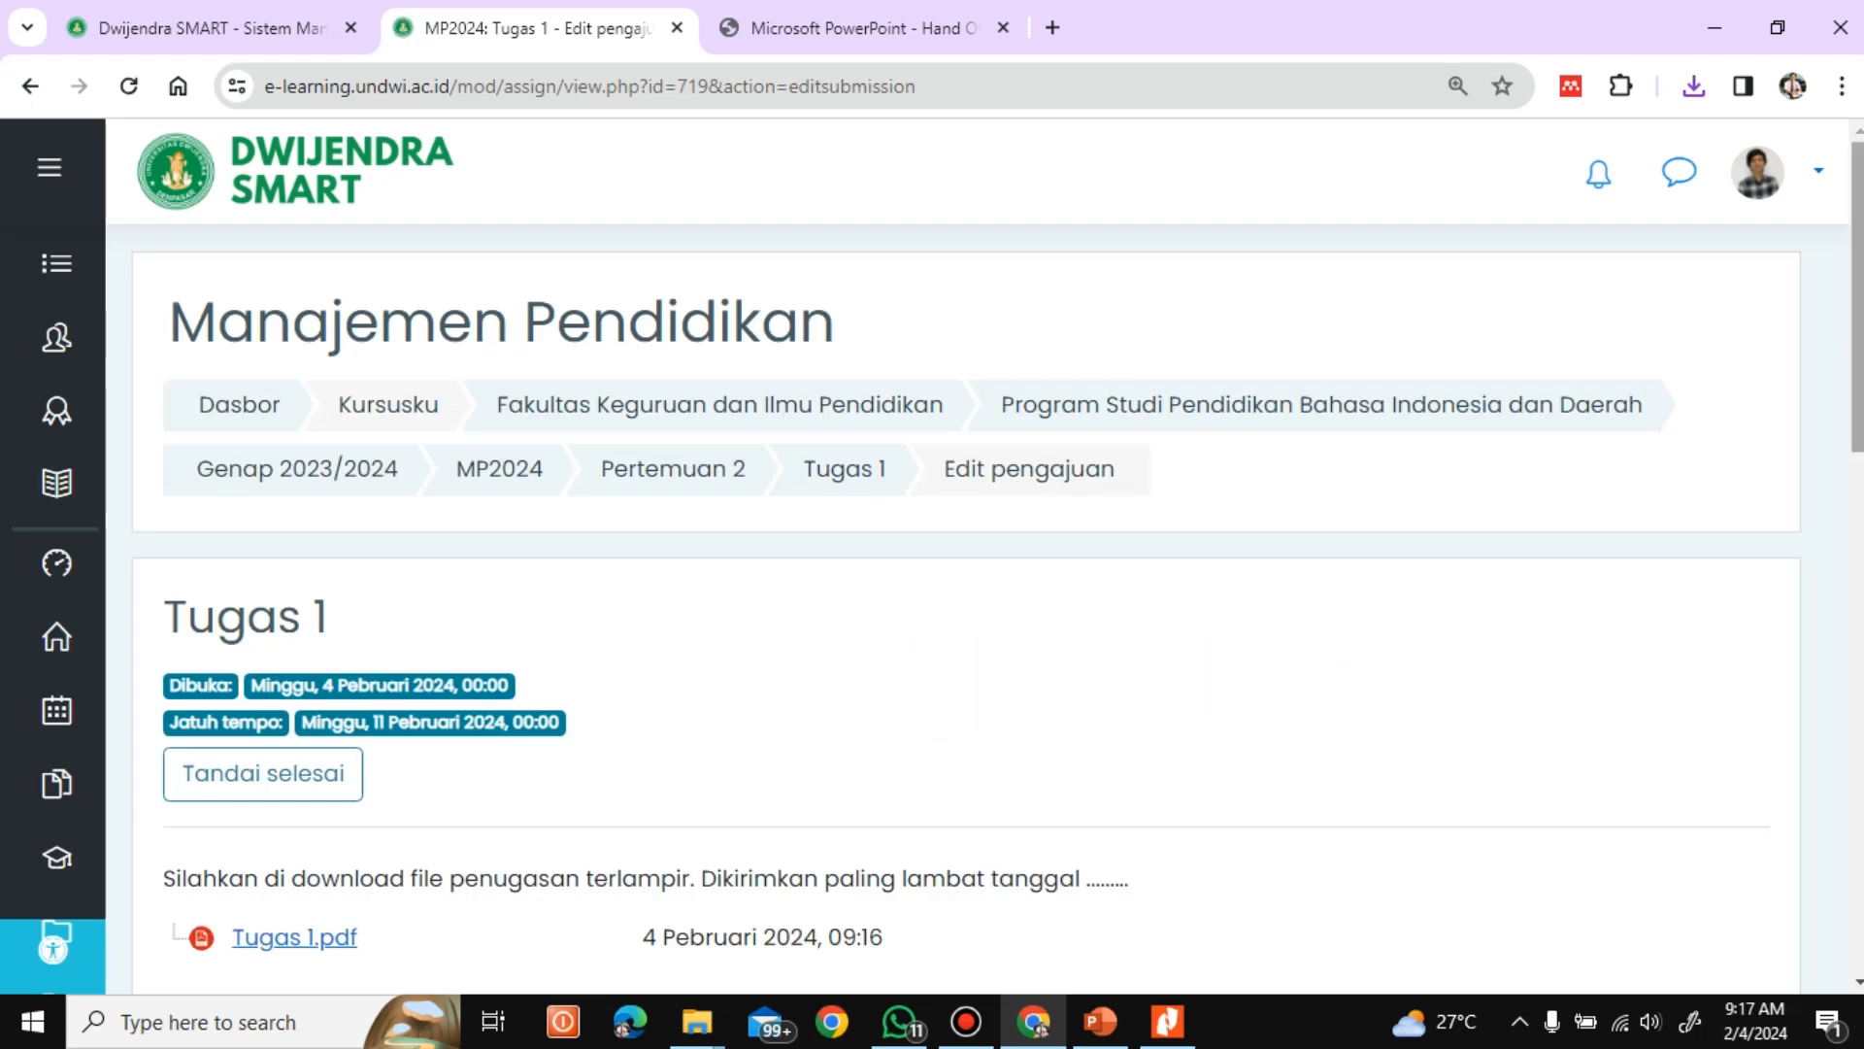
Upload Tugas 1.pdf from the ONLINE CLASS folder as the file submission for Tugas 1 and save the changes
scroll(971, 583, down, 7)
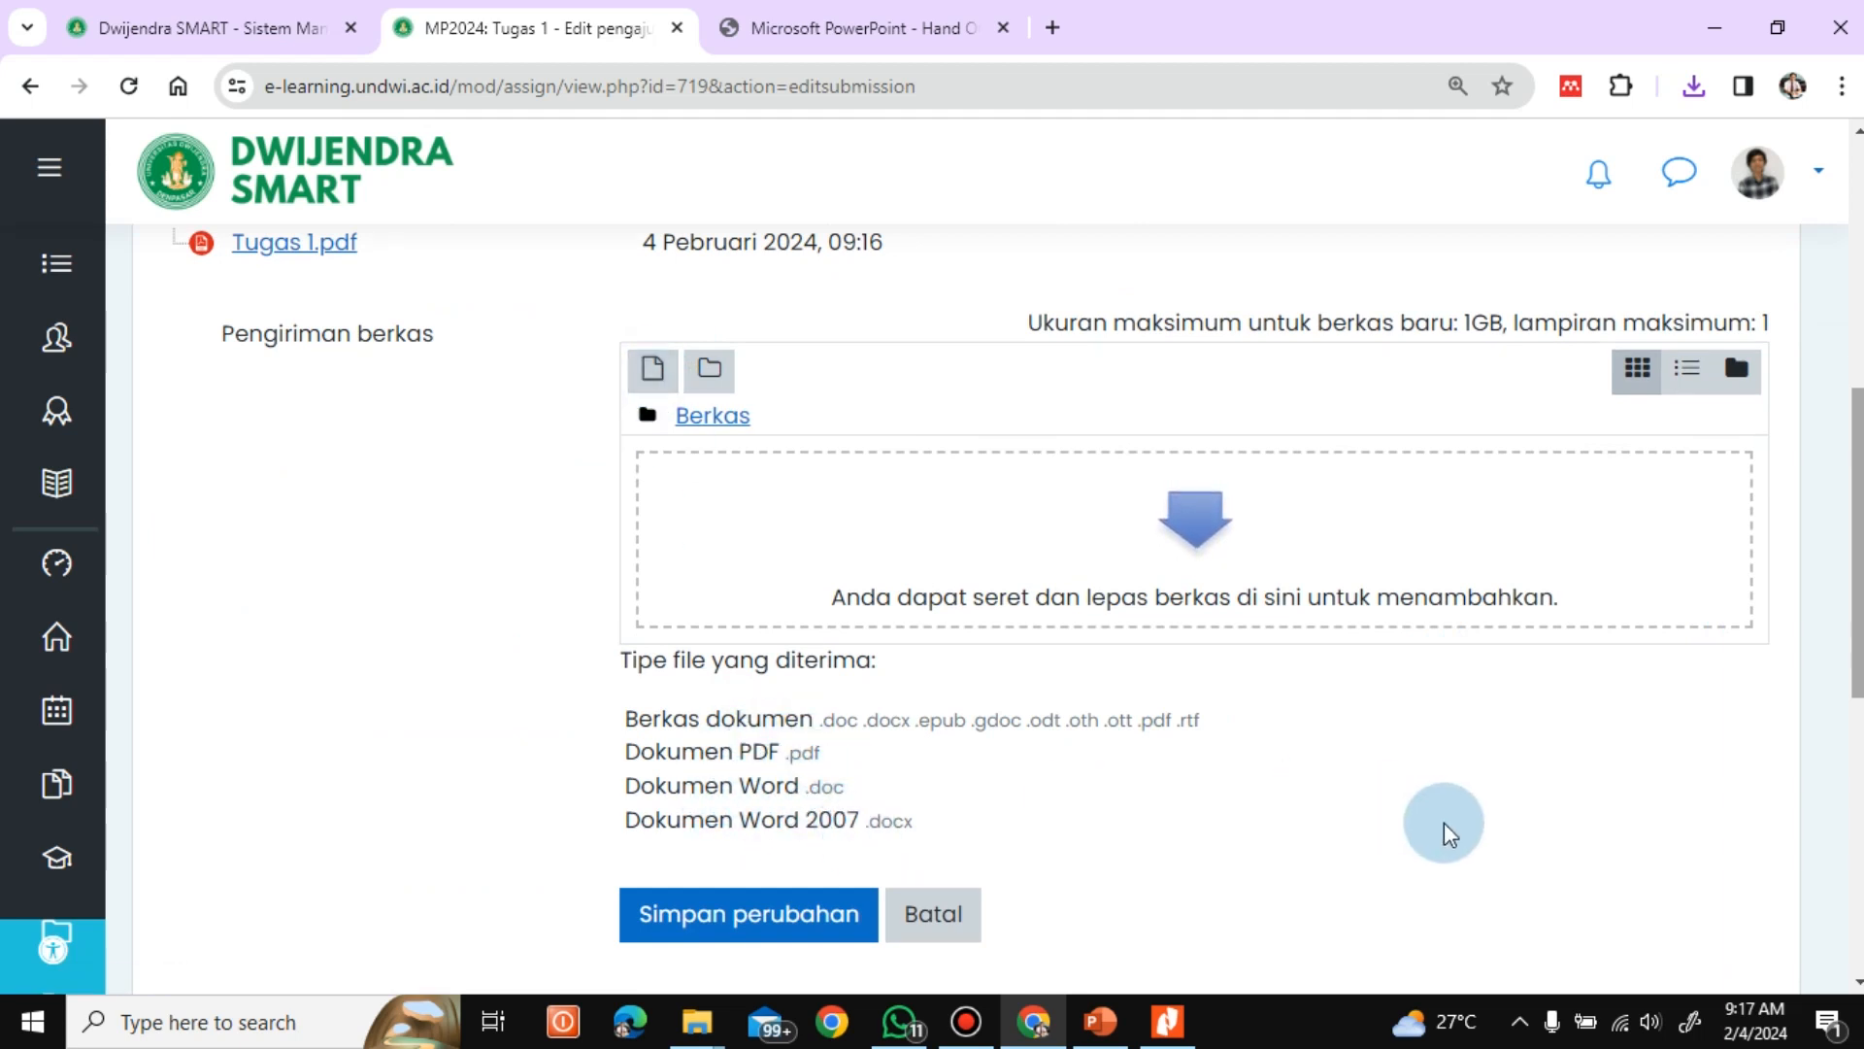
drag(1855, 621, 1856, 579)
click(652, 497)
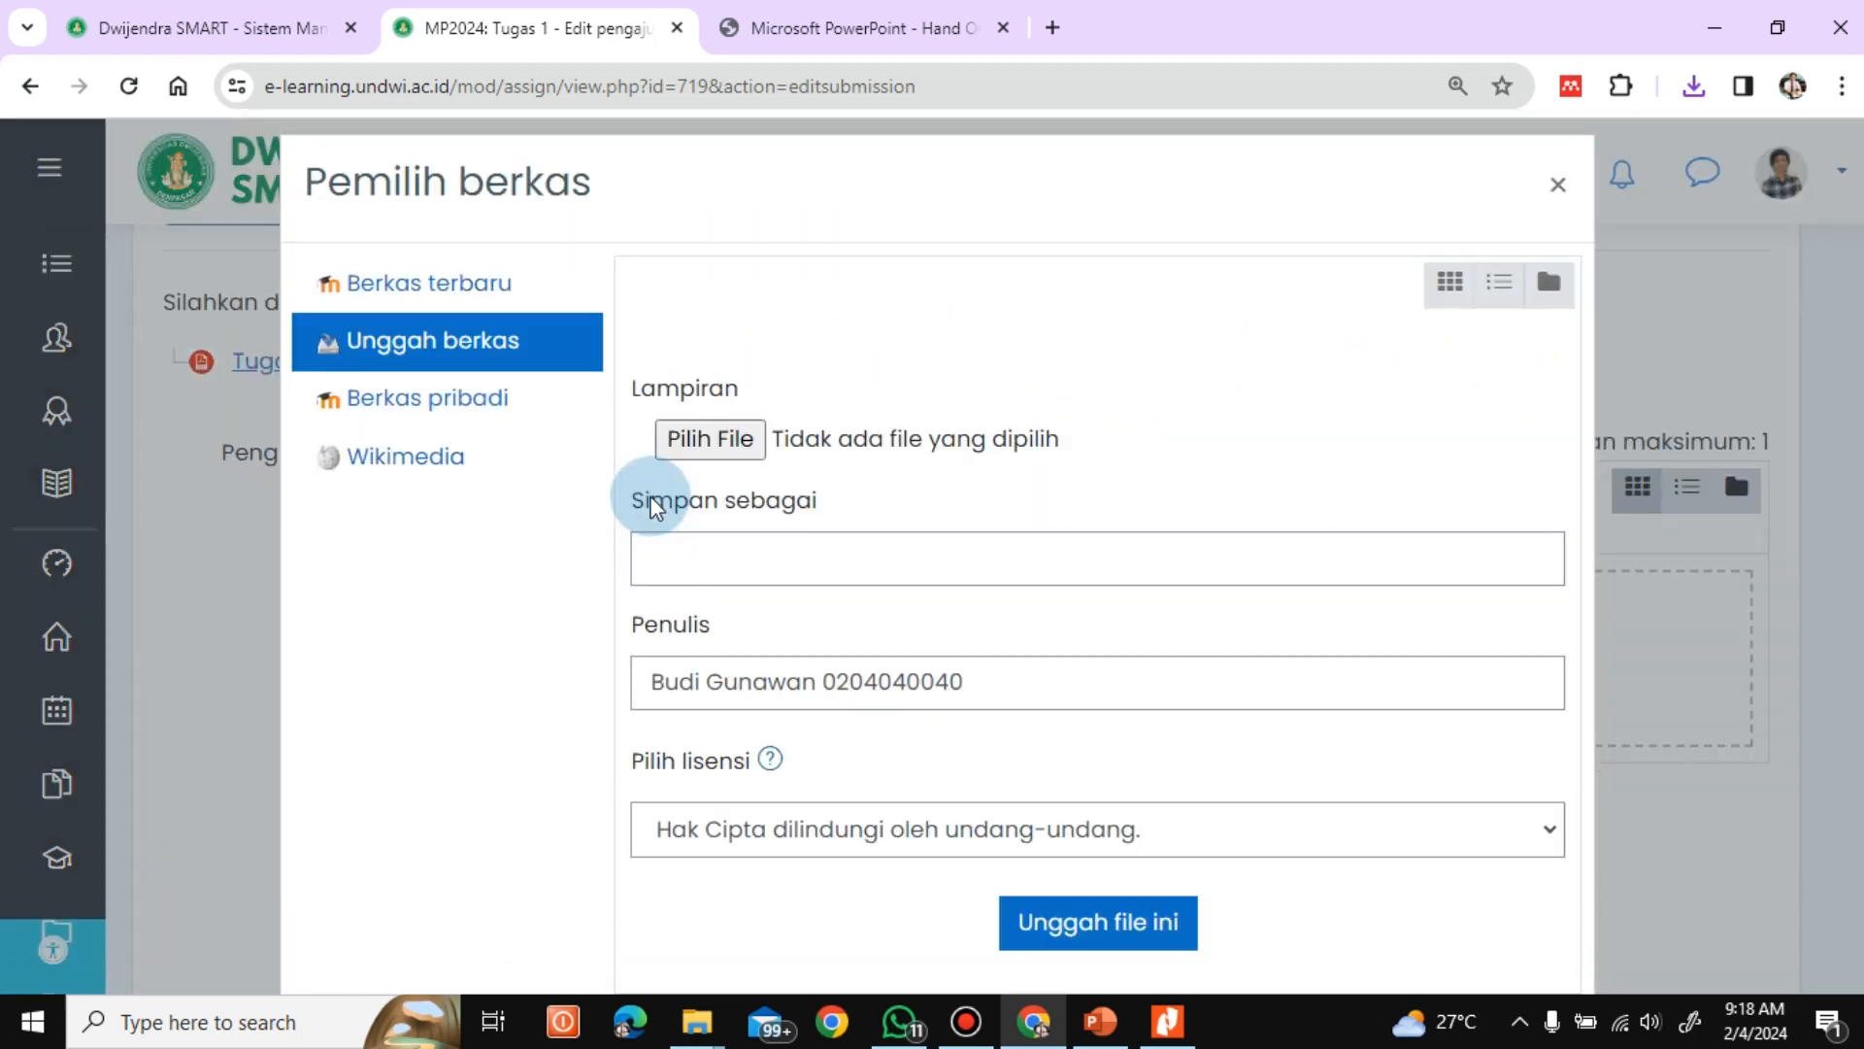
click(711, 446)
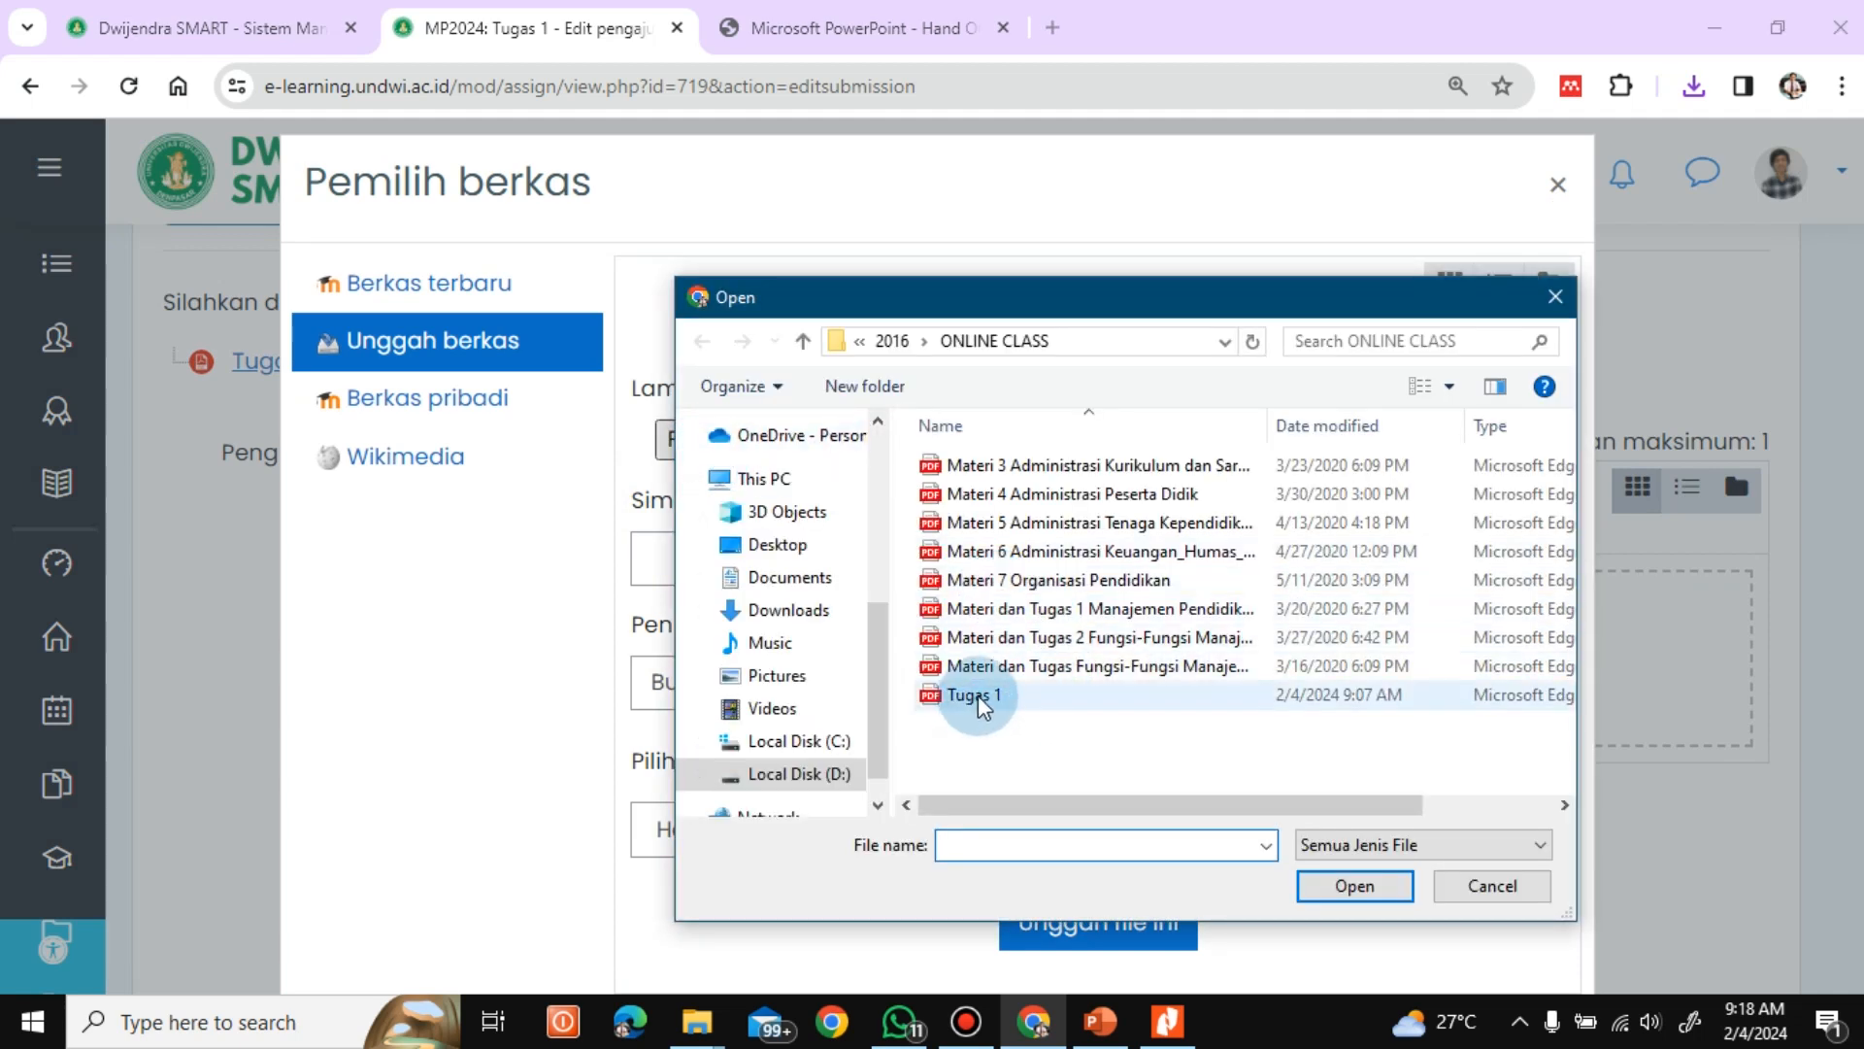
click(981, 697)
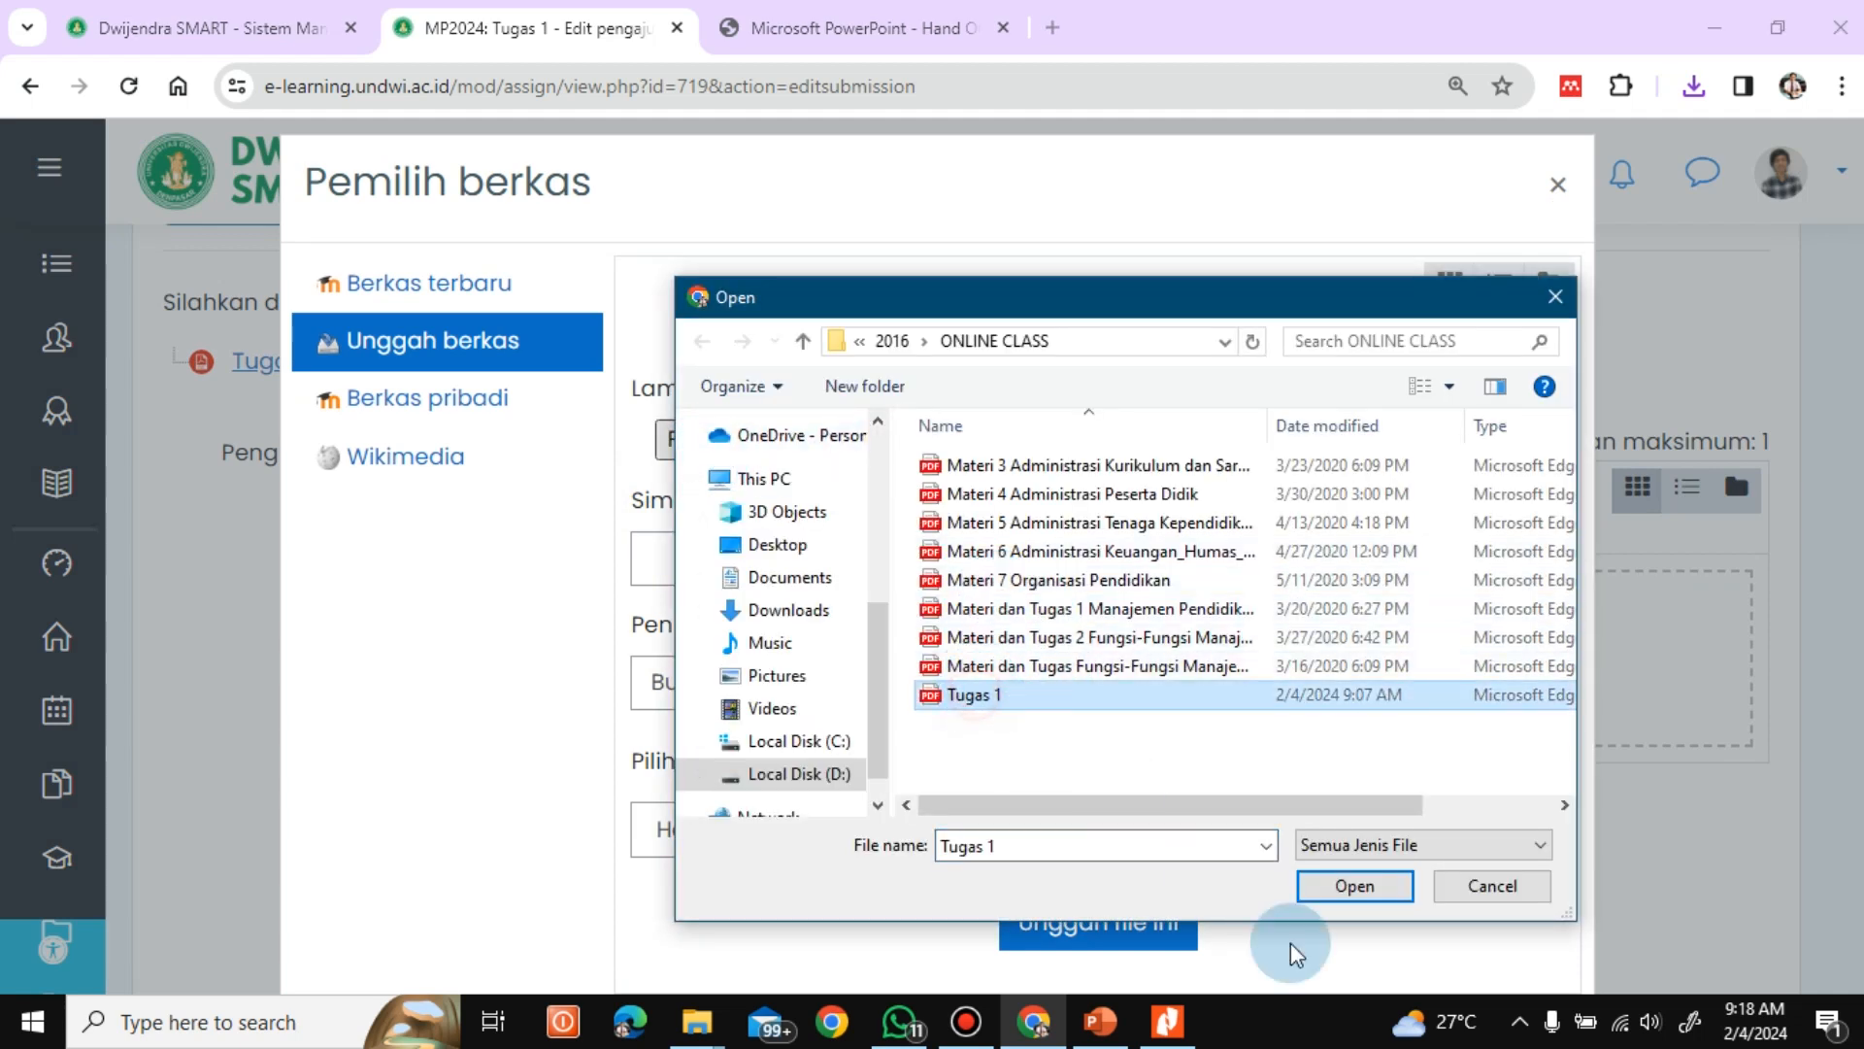
click(1354, 886)
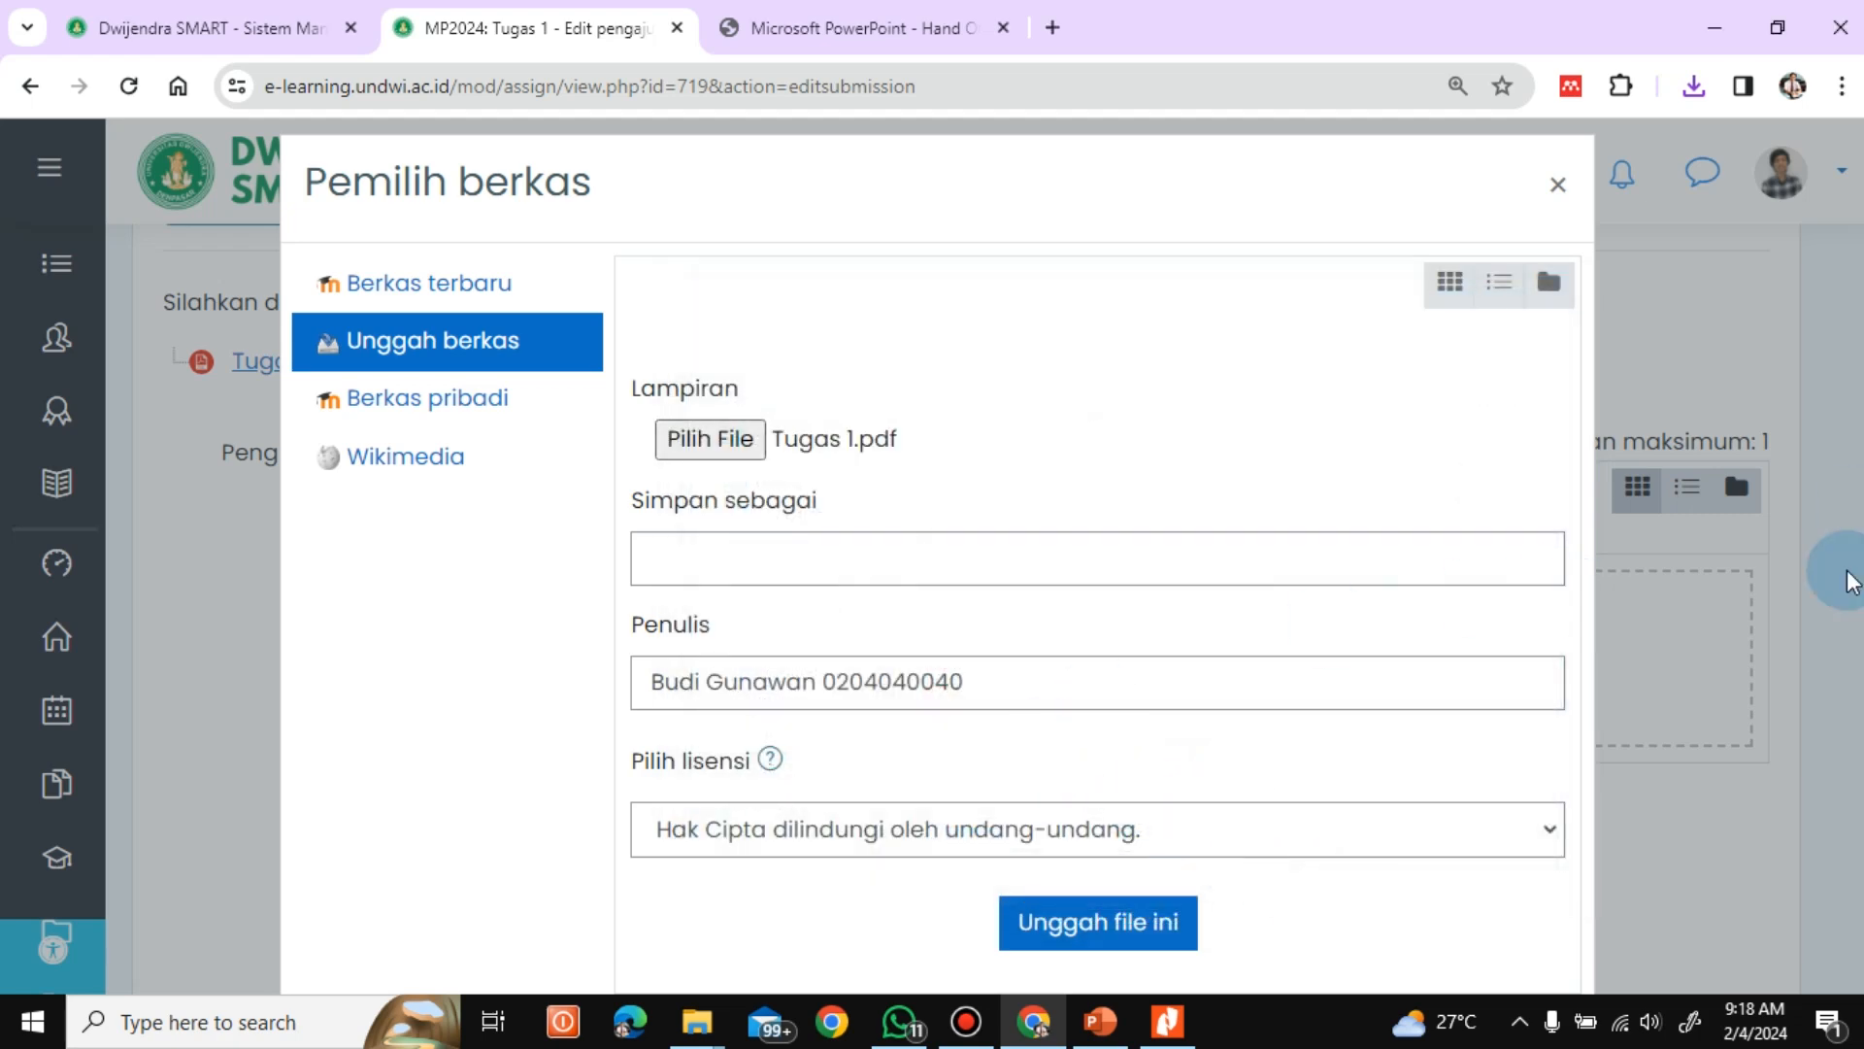
click(1091, 929)
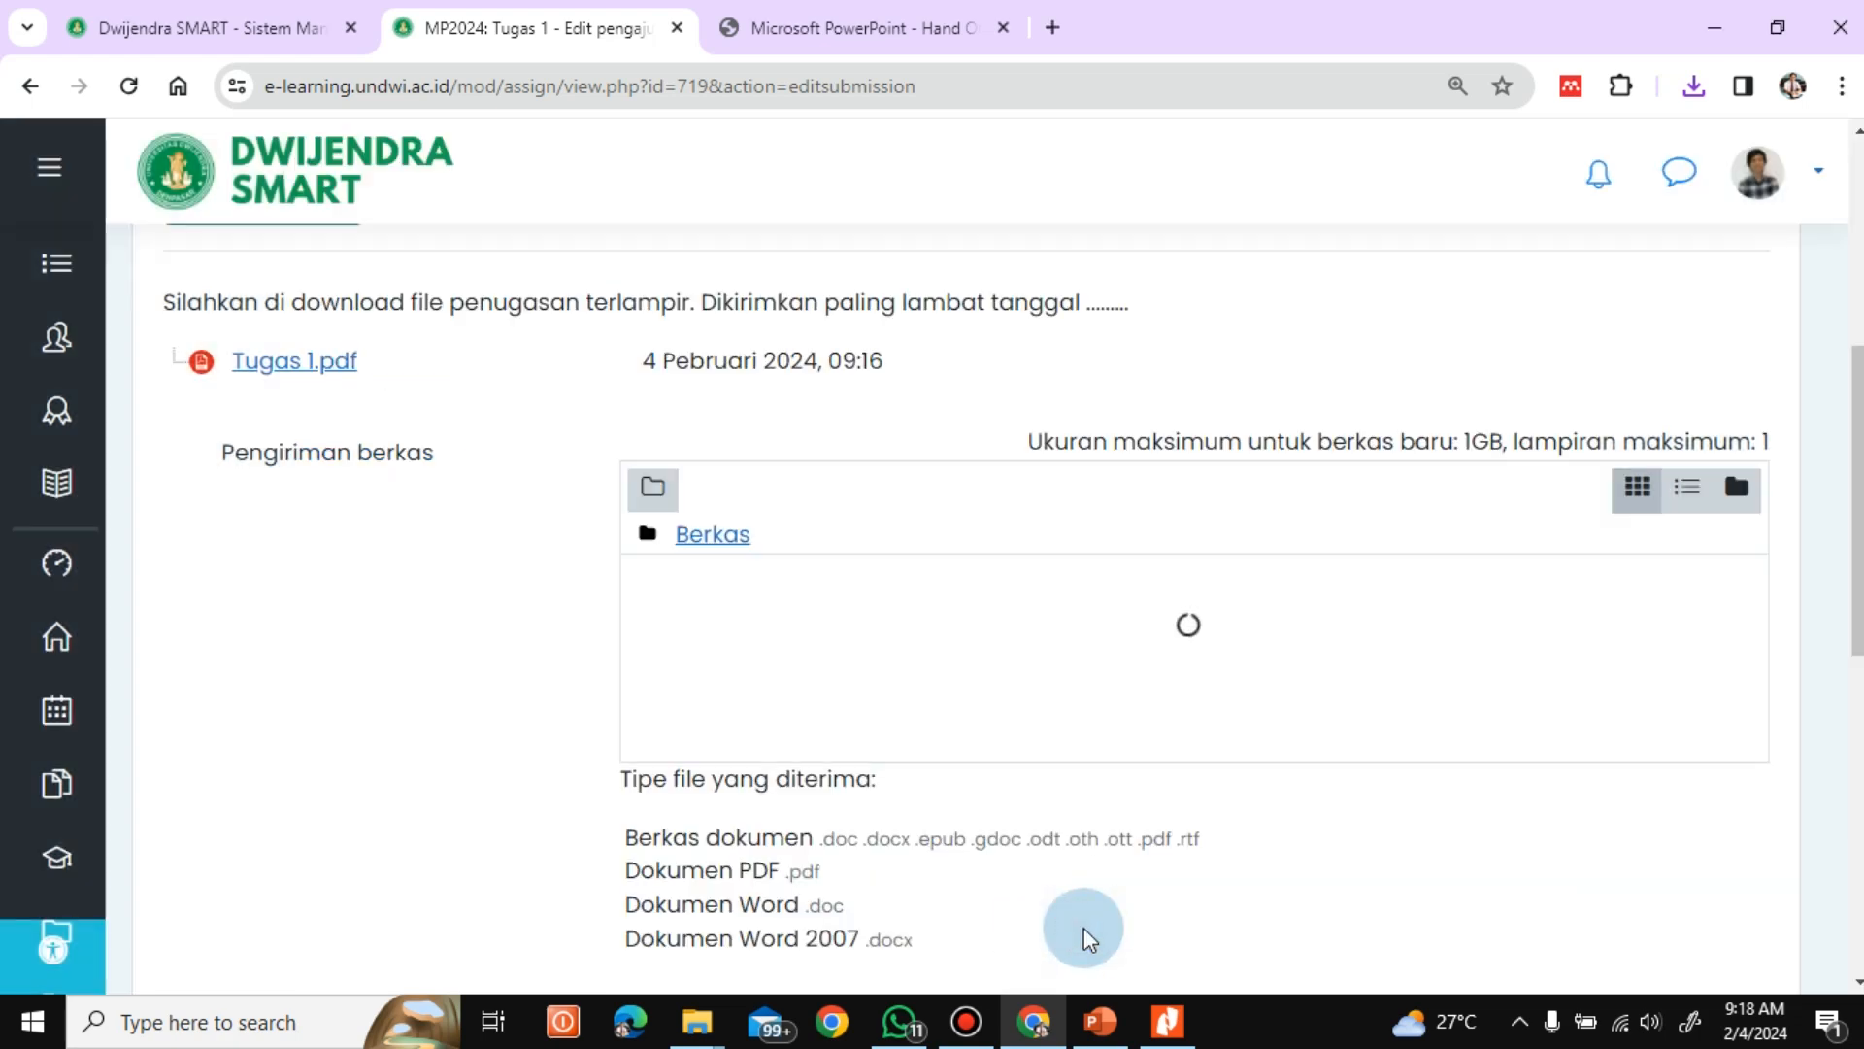
scroll(1855, 632, down, 5)
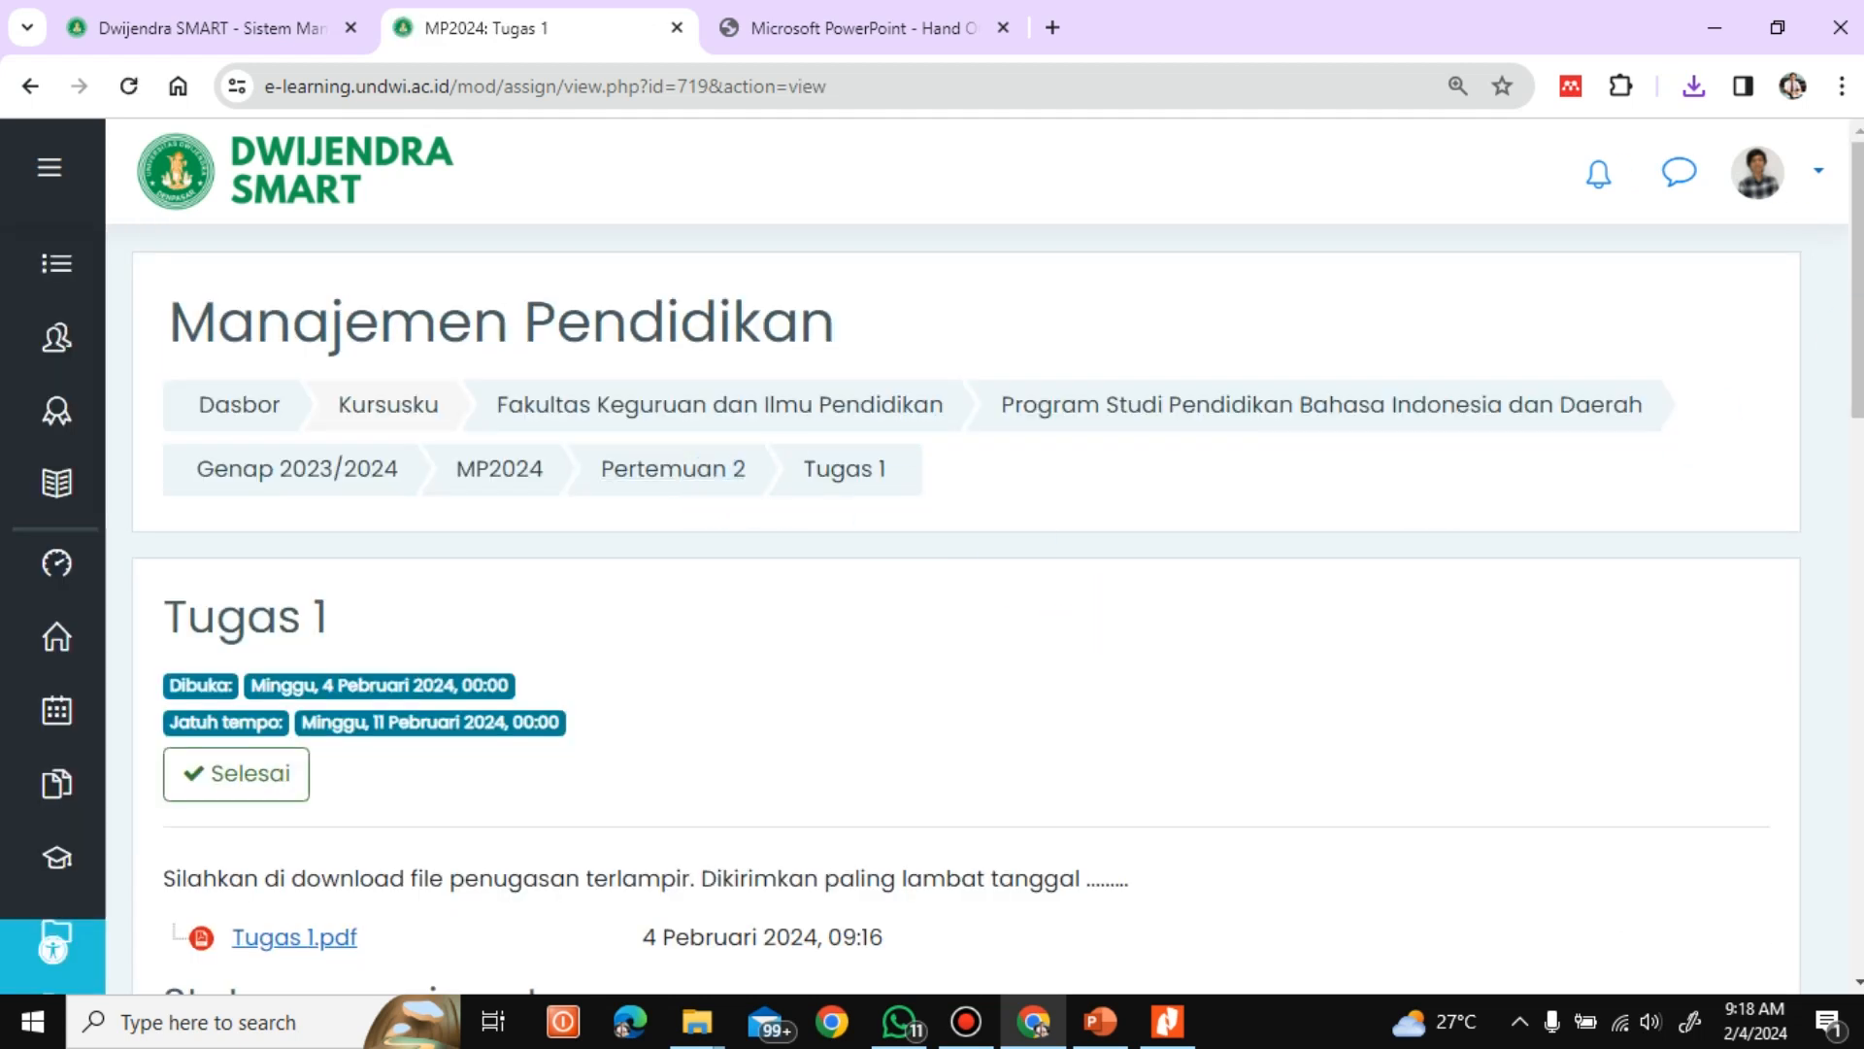
Check the submission status of Tugas 1, including the submitted file, and log out of the student account
scroll(966, 607, down, 6)
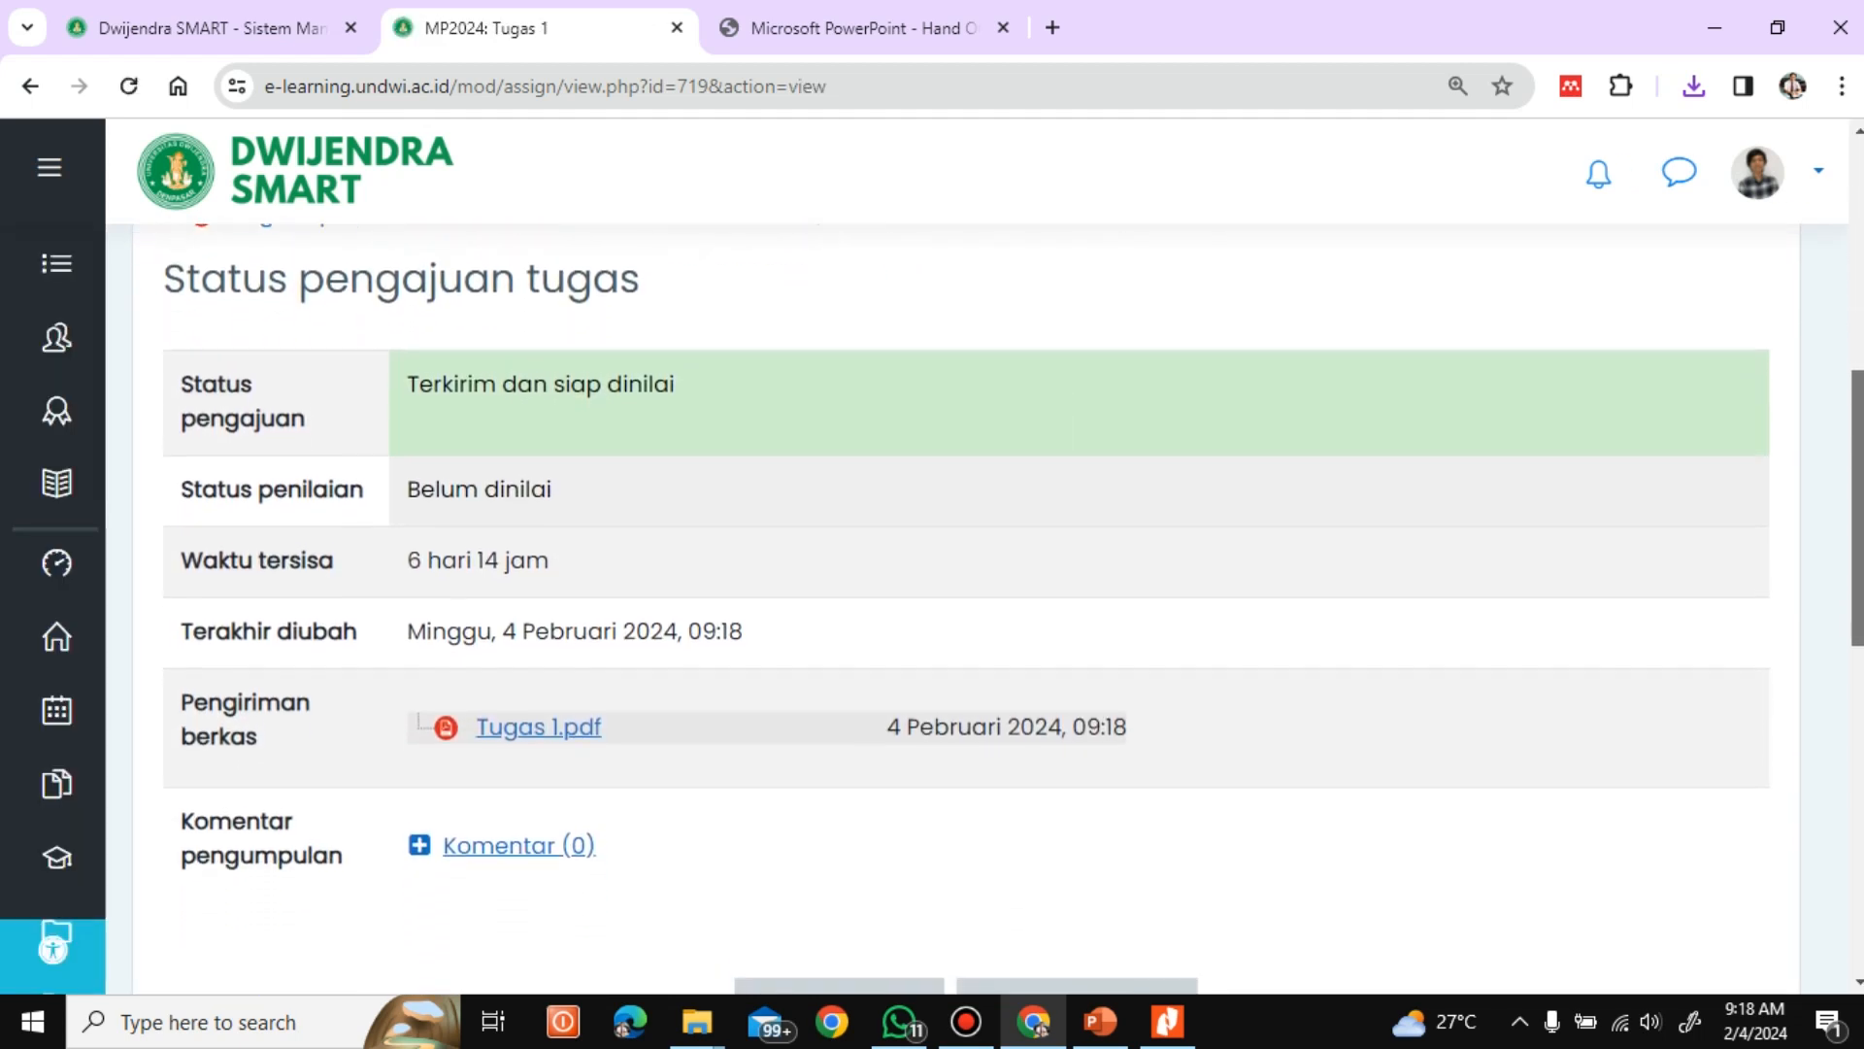
drag(1861, 568, 1861, 478)
click(1814, 180)
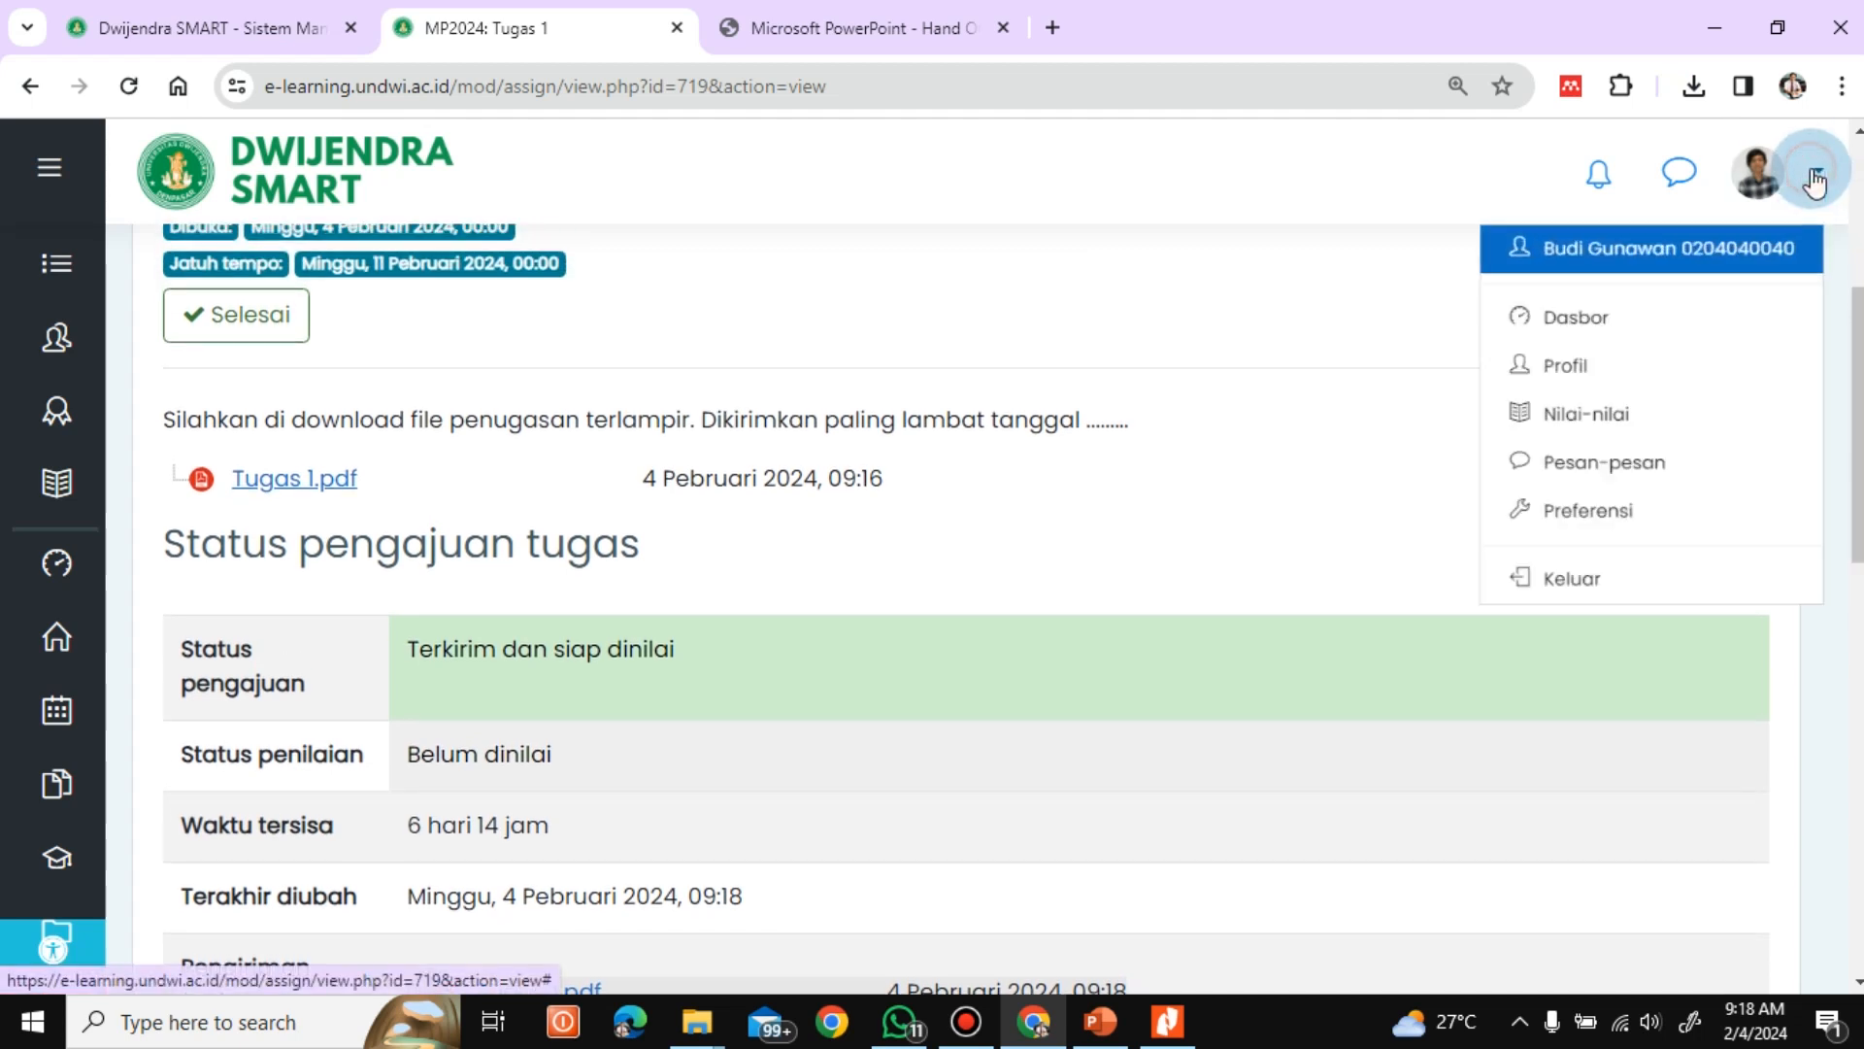
click(1530, 670)
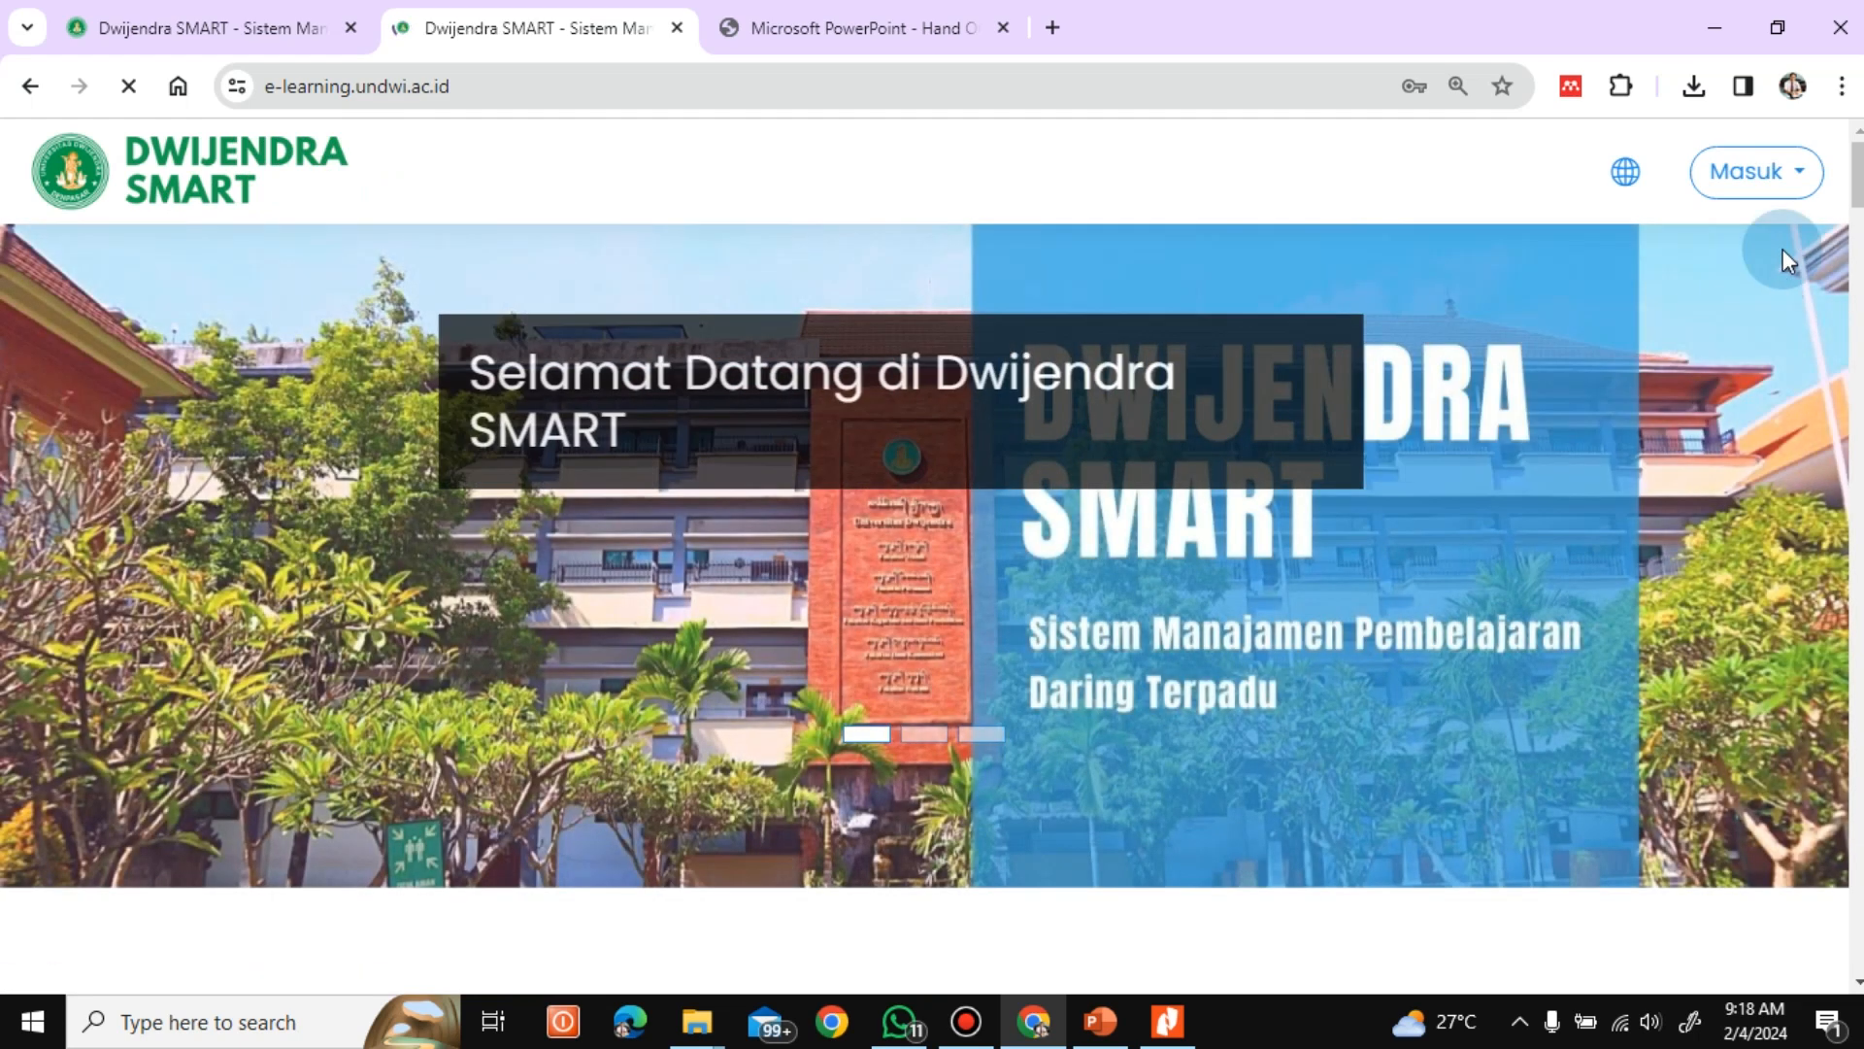
Log in to Dwijendra SMART with the lecturer's username and the prefilled password
click(1771, 190)
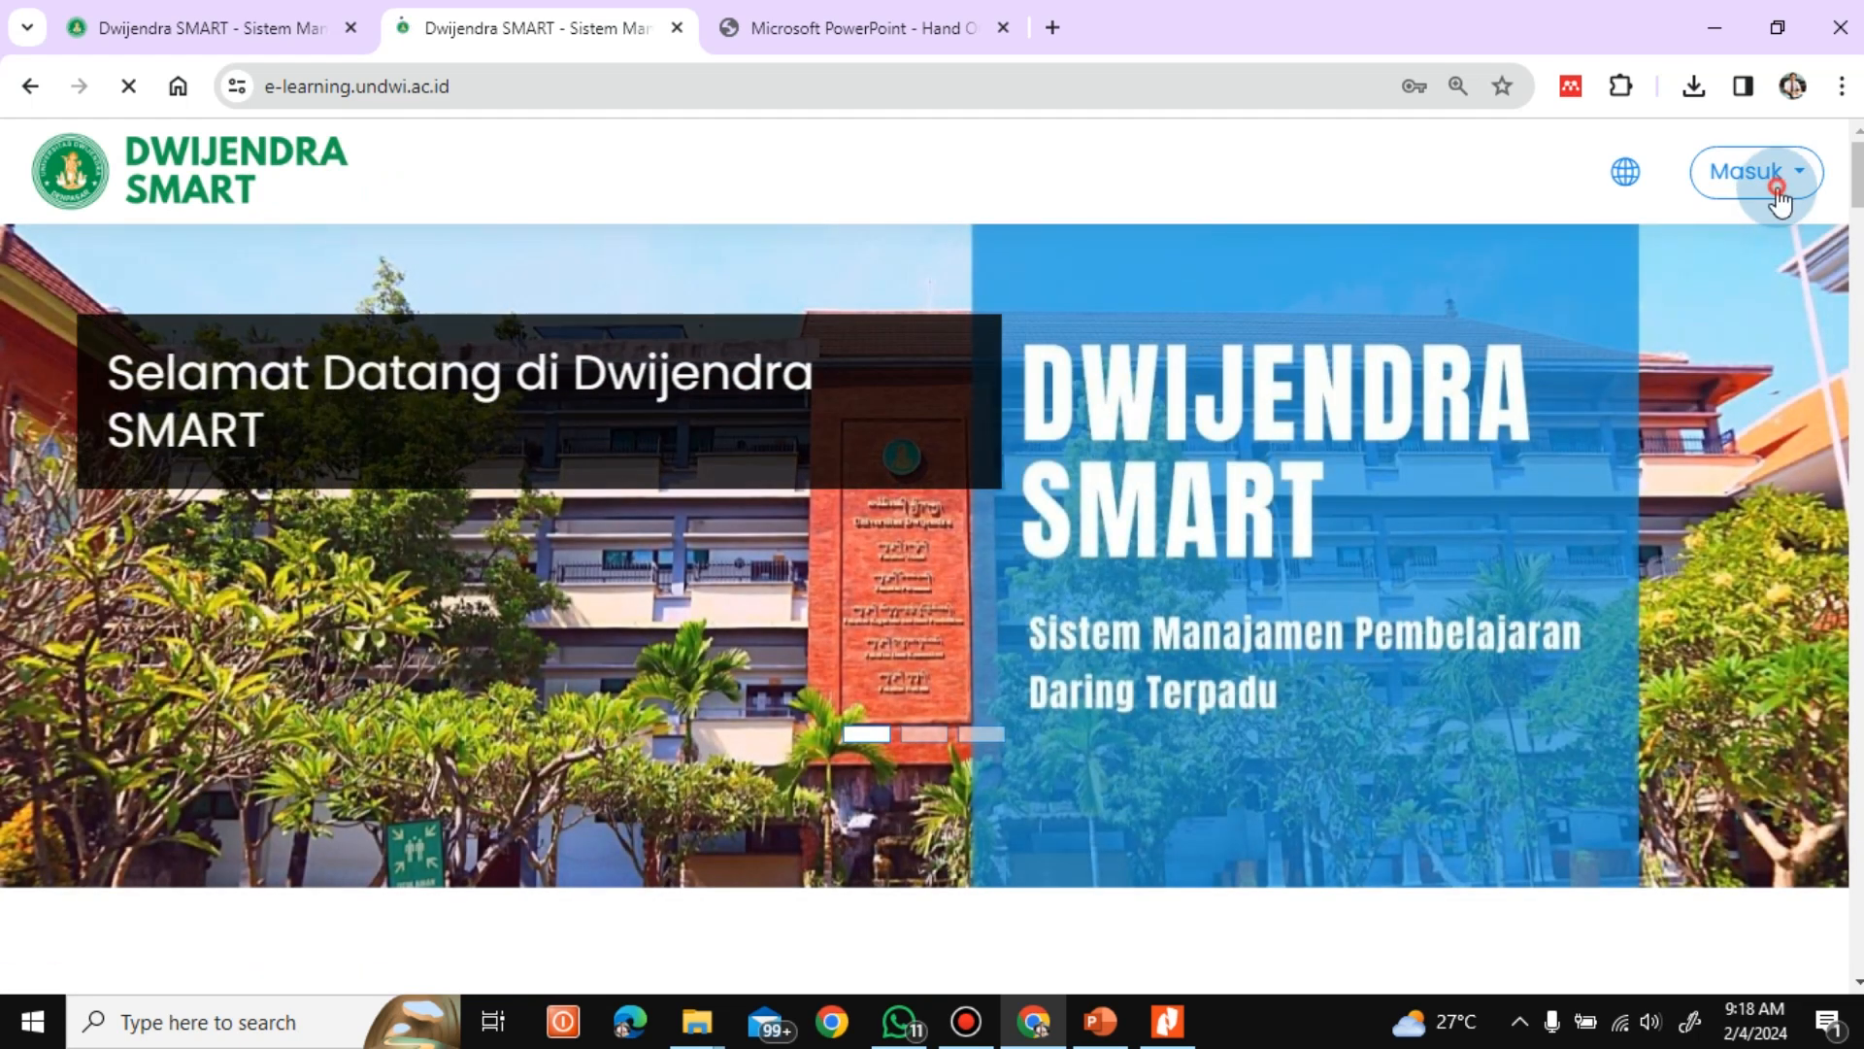
drag(1633, 339, 1361, 342)
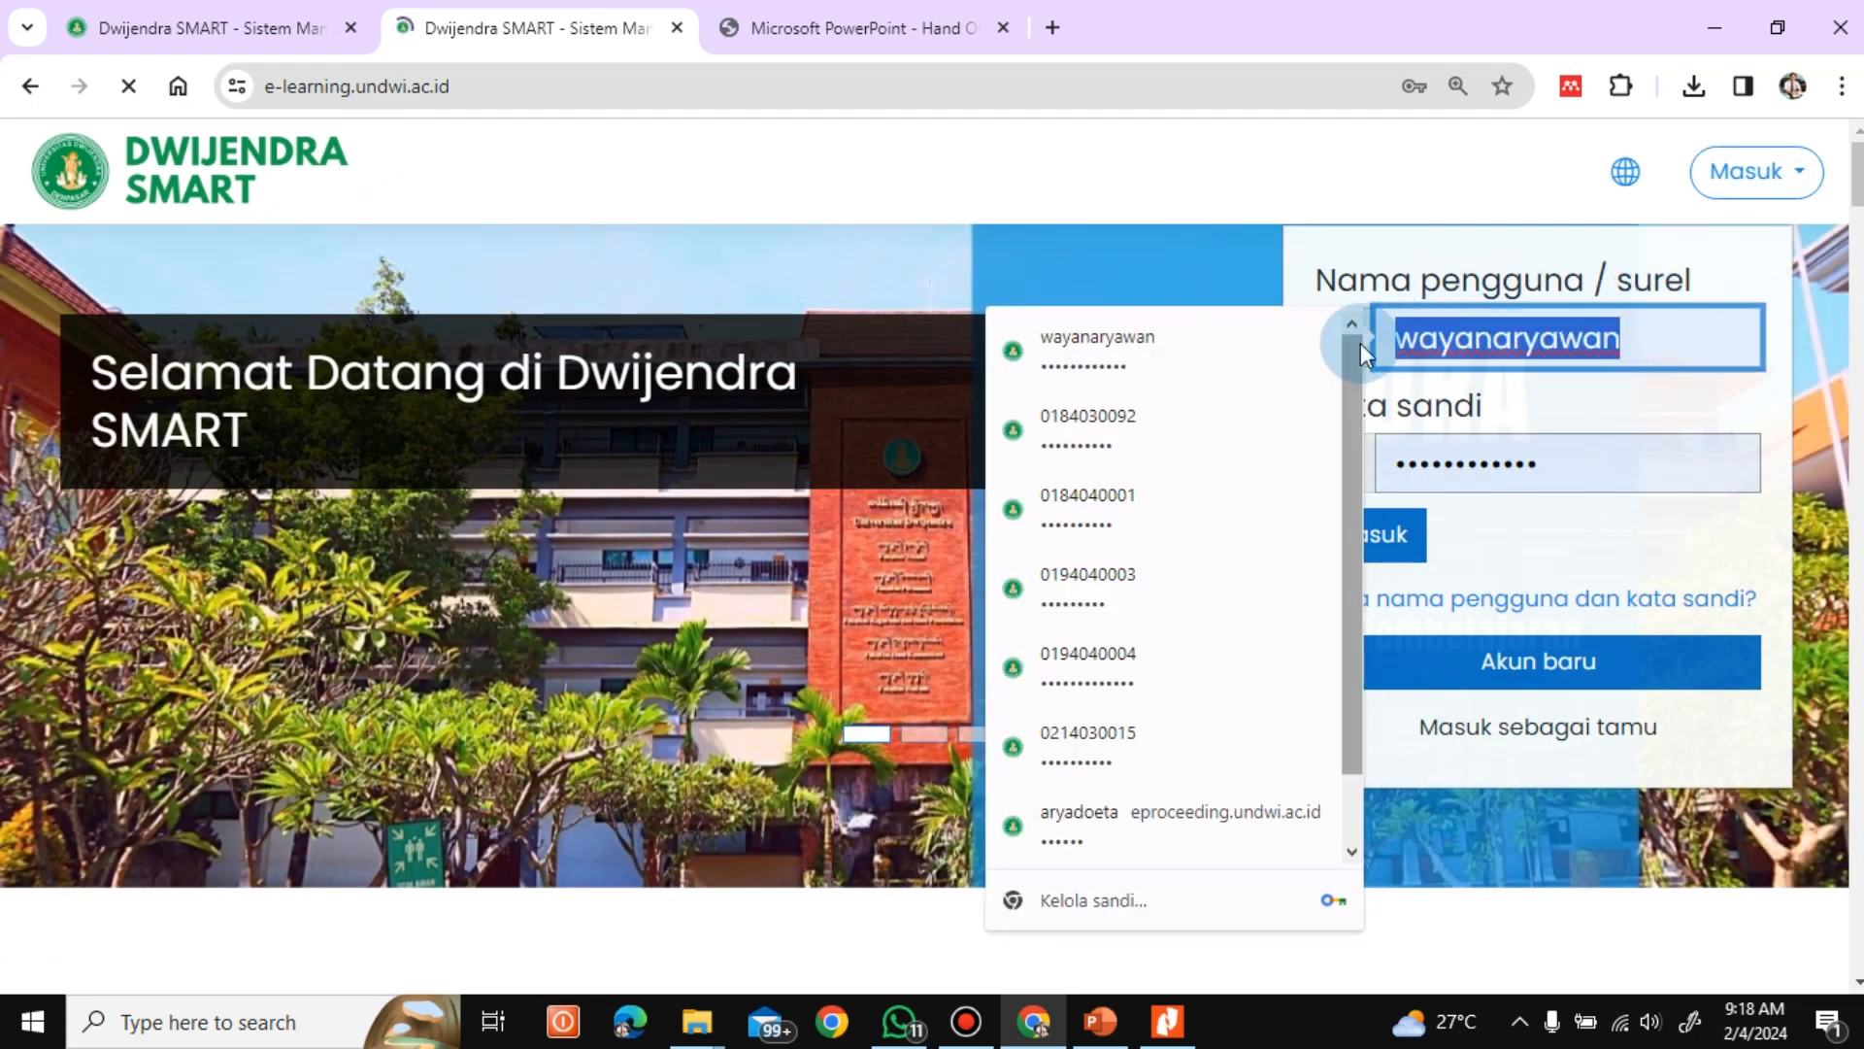
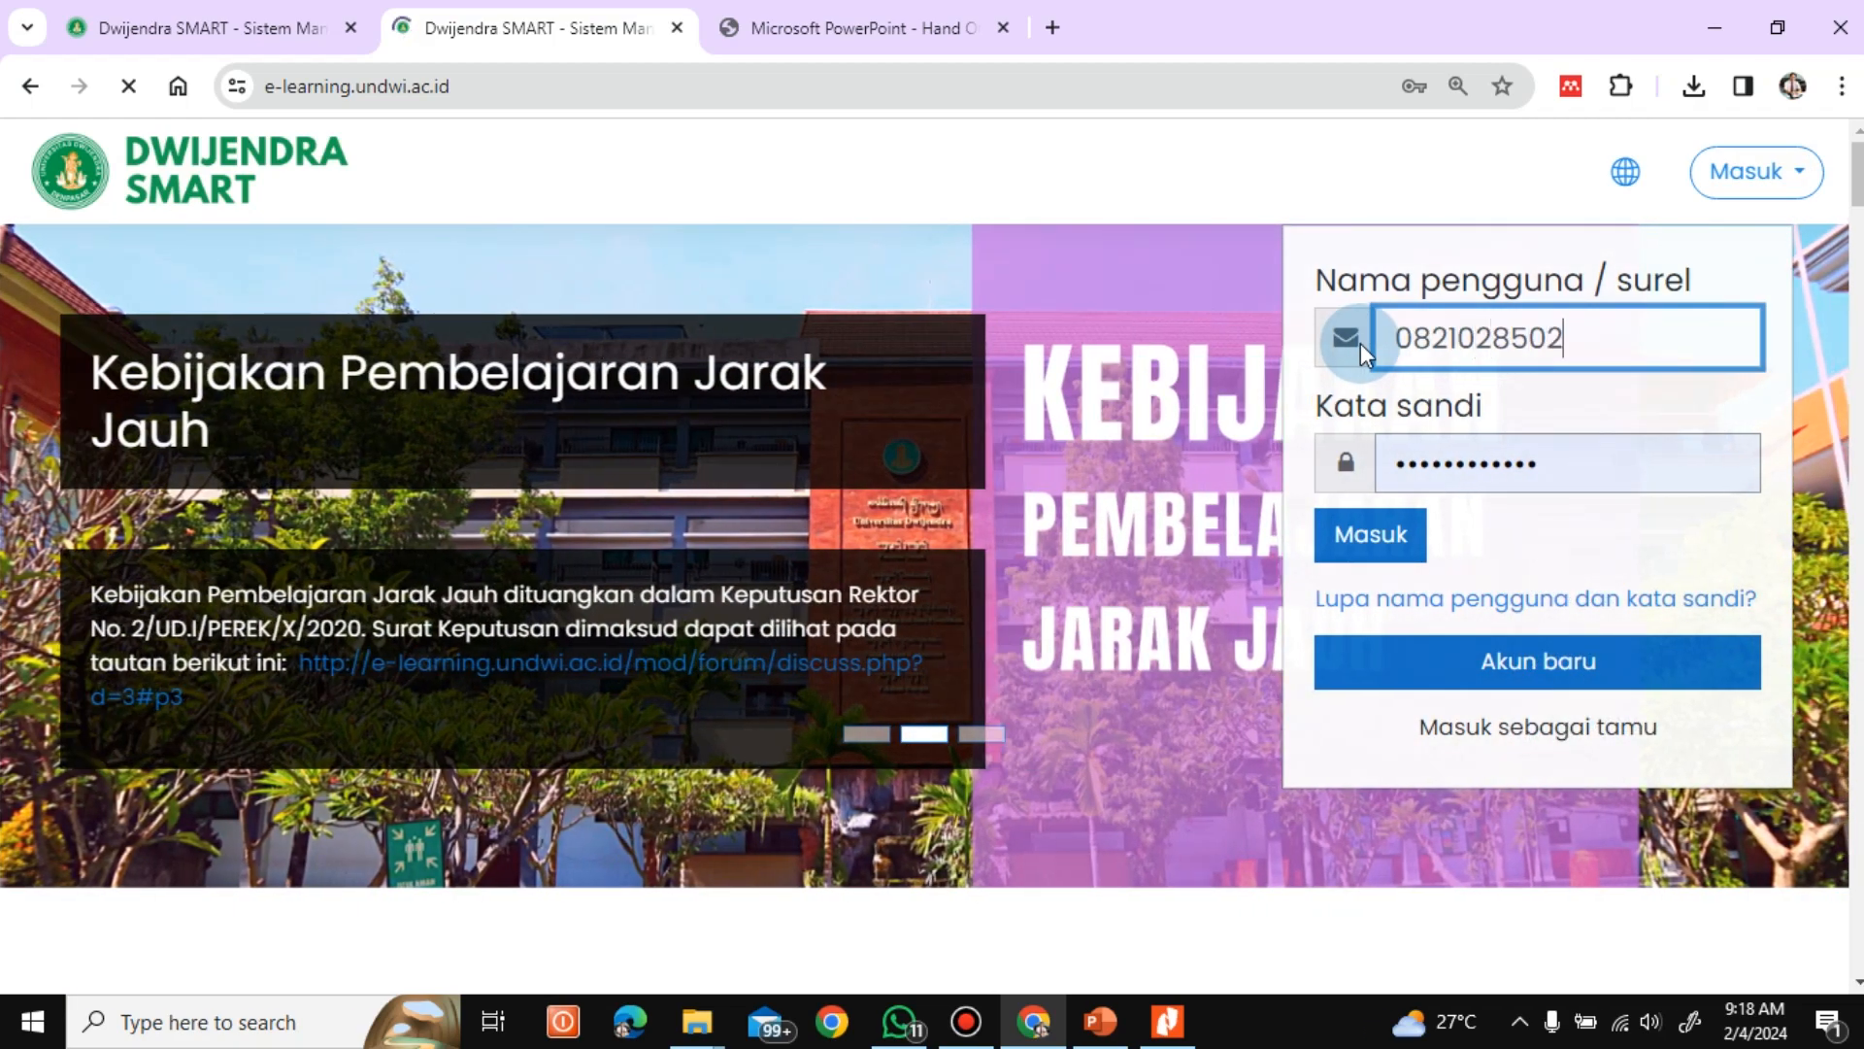
click(1356, 533)
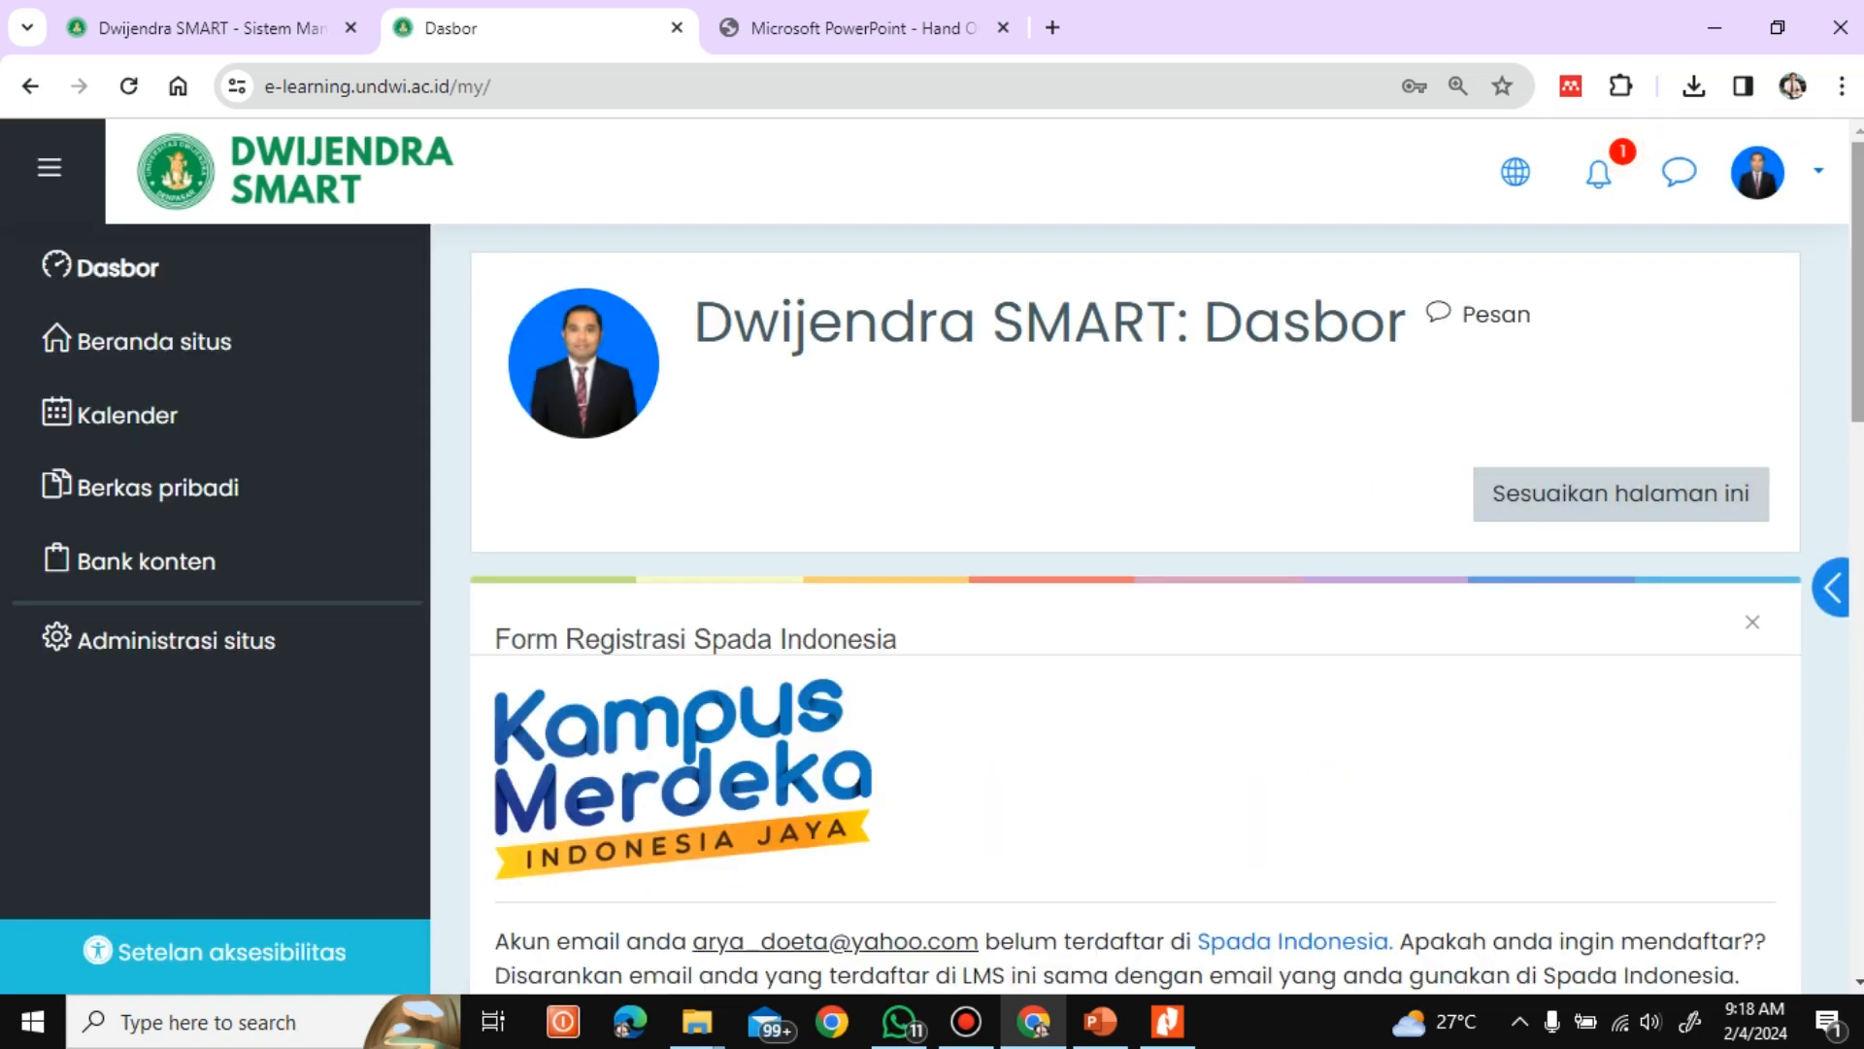
From the site home, open the Genap 2023/2024 category of Program Studi Pendidikan Bahasa Indonesia dan Daerah under Fakultas Keguruan dan Ilmu Pendidikan
scroll(1136, 583, down, 8)
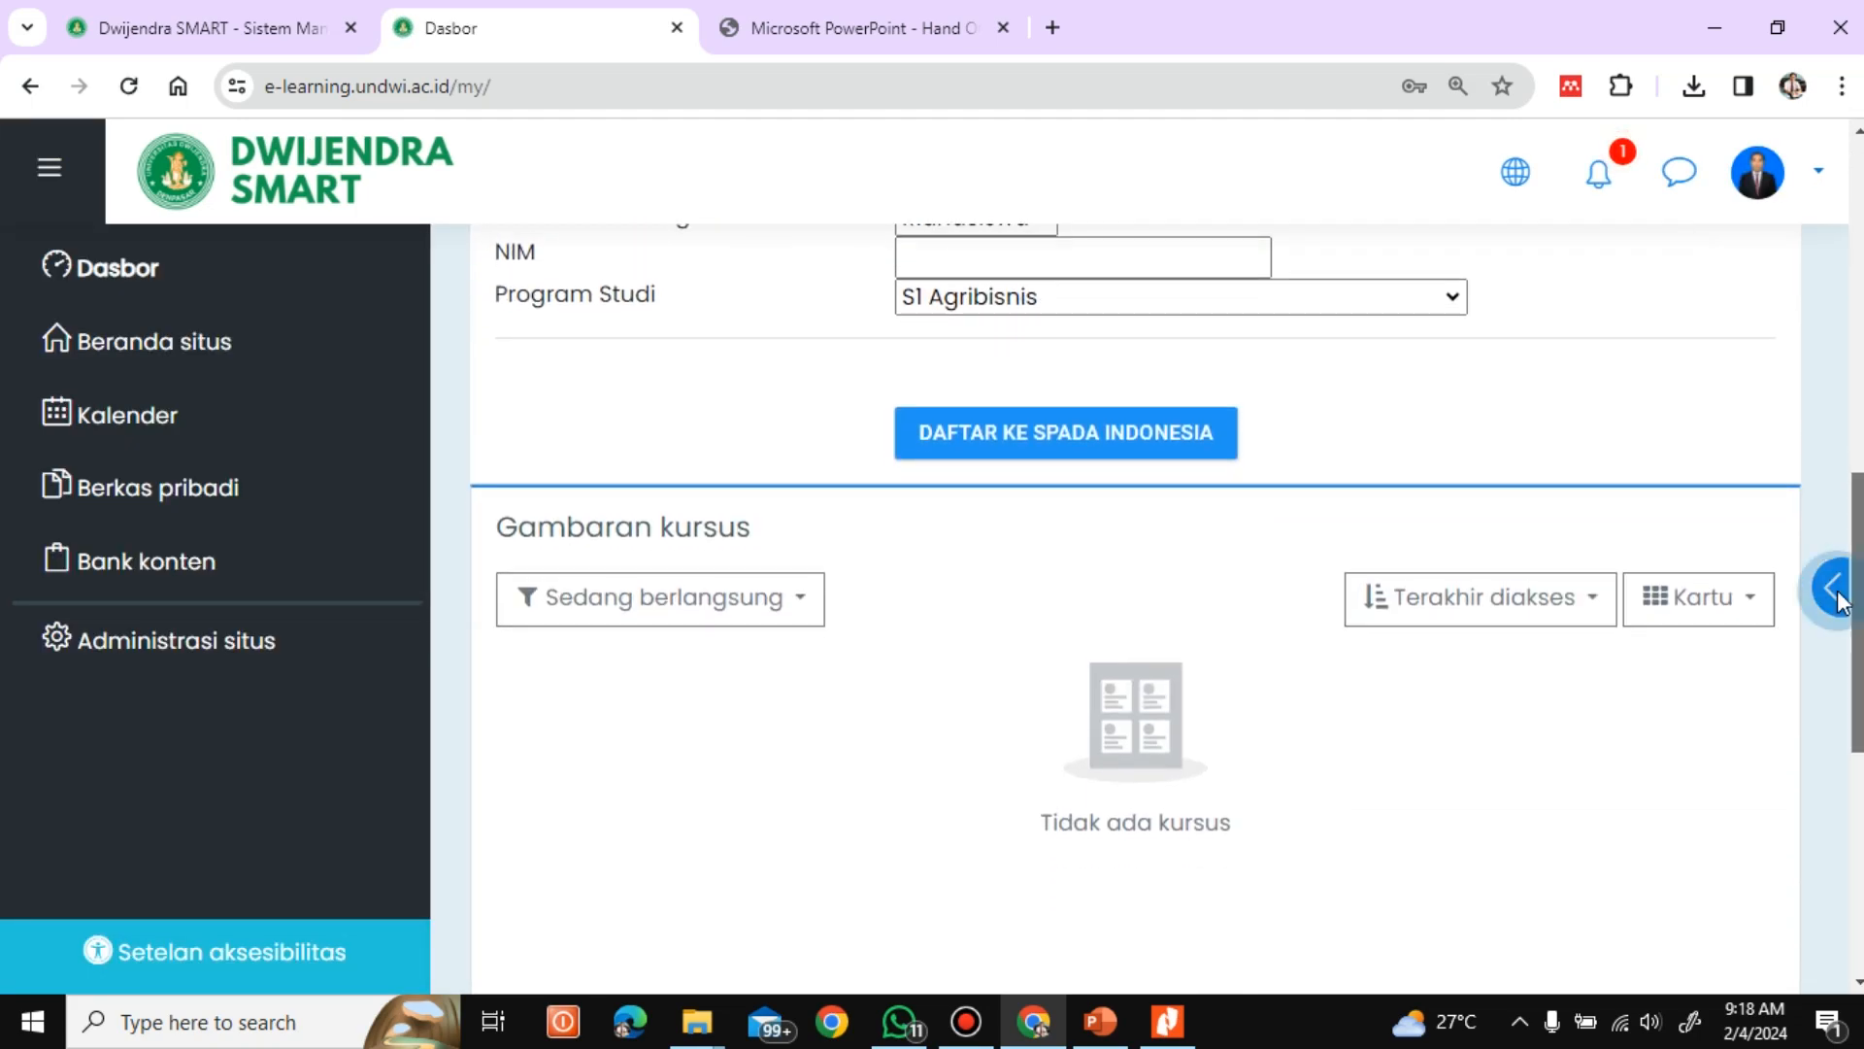
click(151, 346)
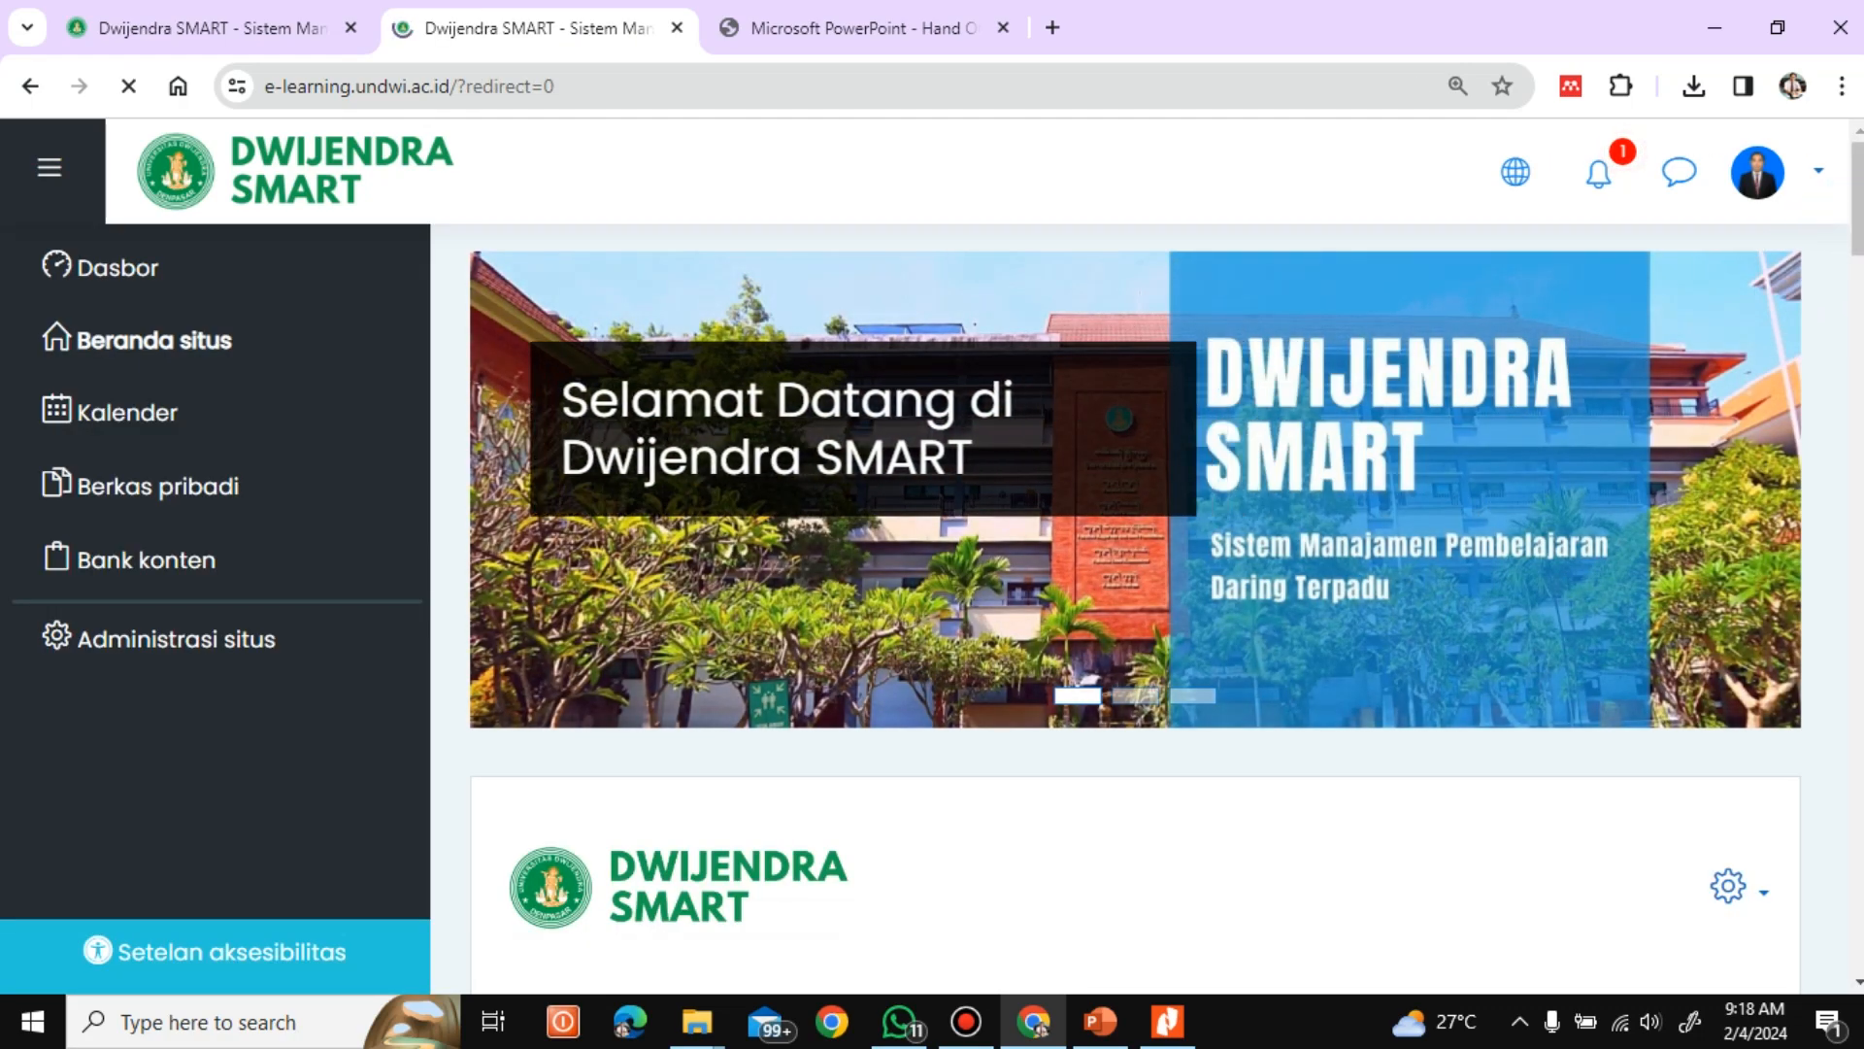
drag(1858, 206, 1849, 806)
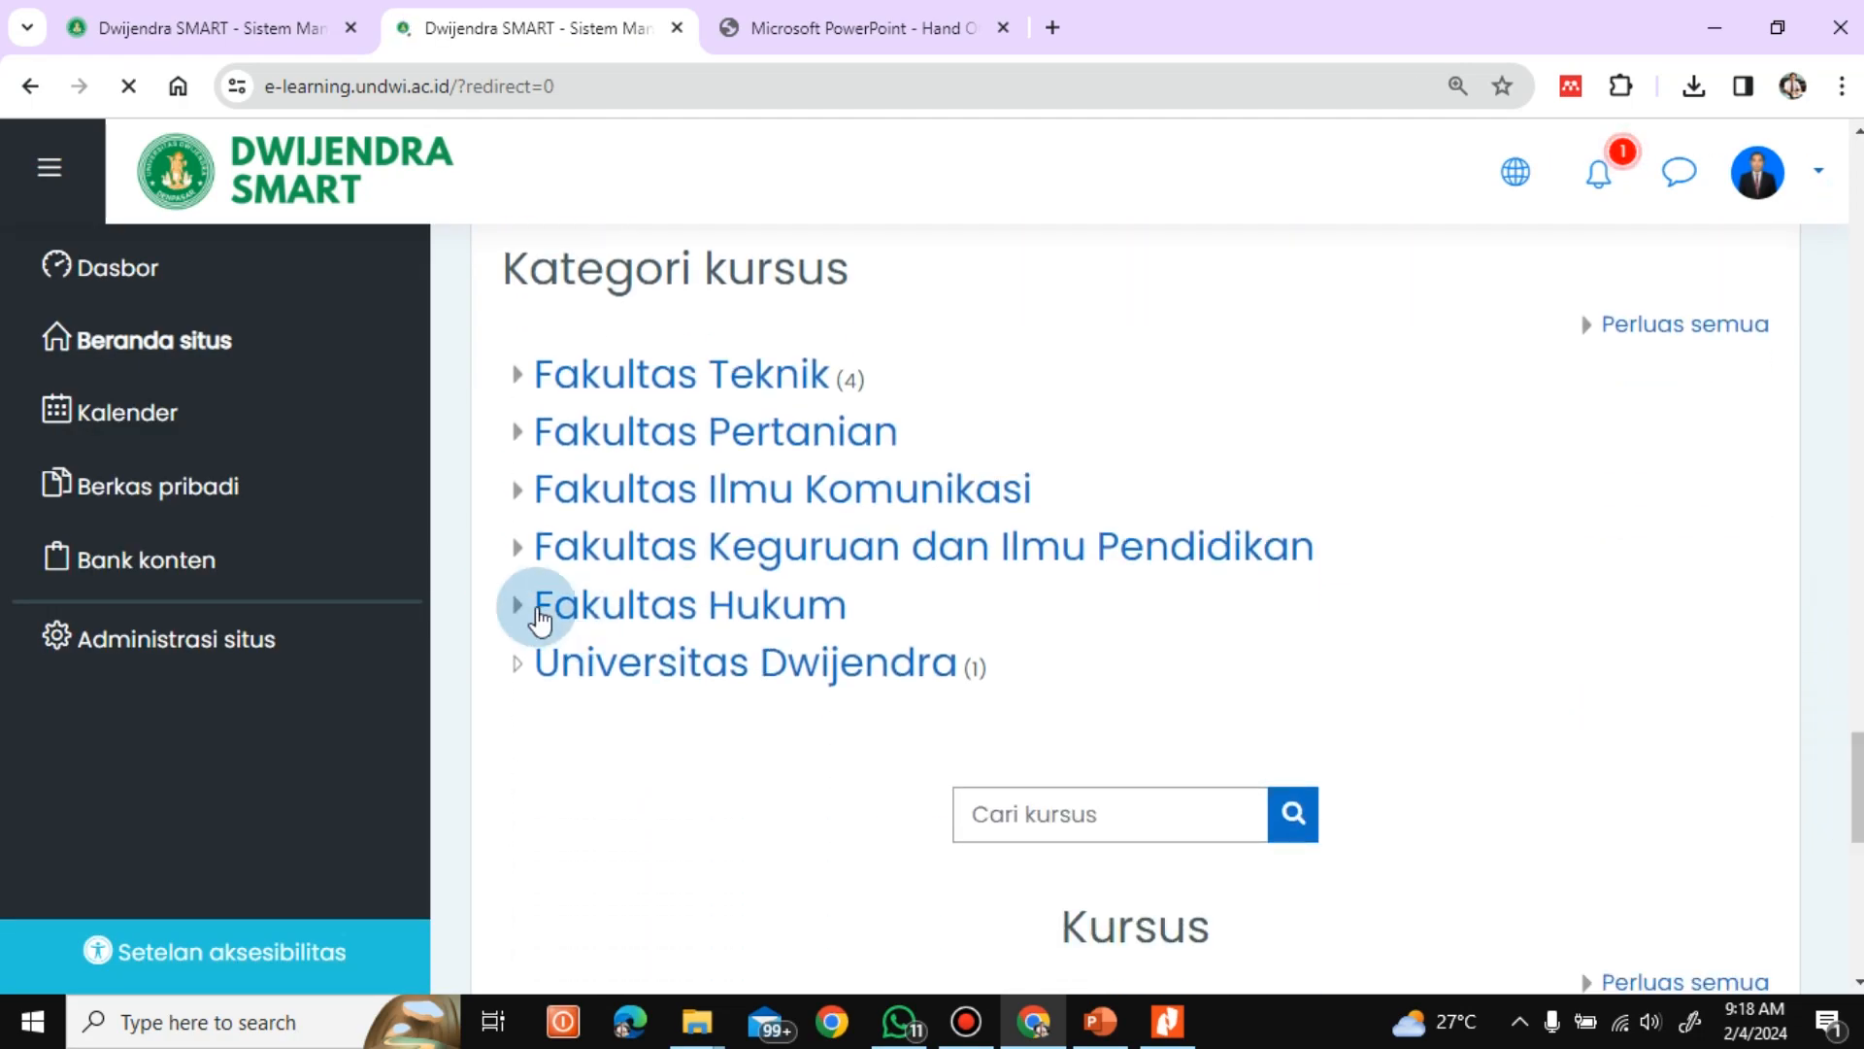
click(516, 545)
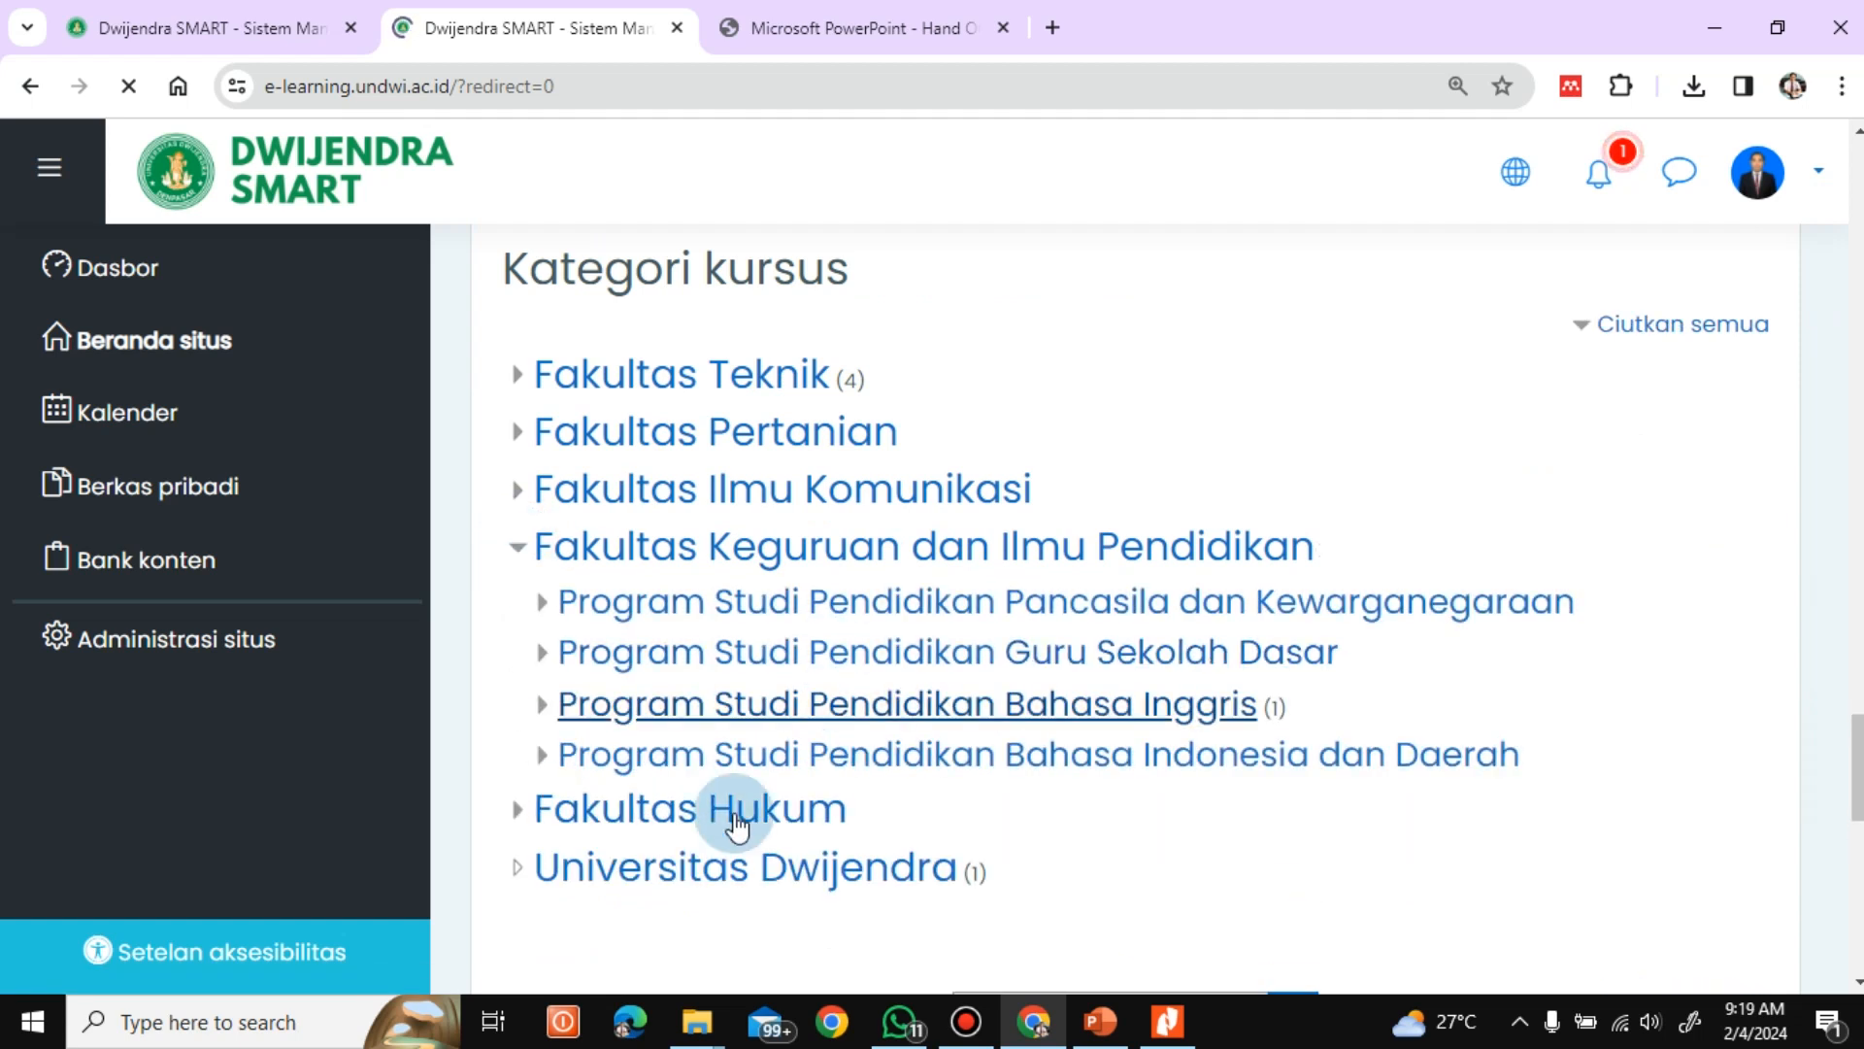
click(542, 755)
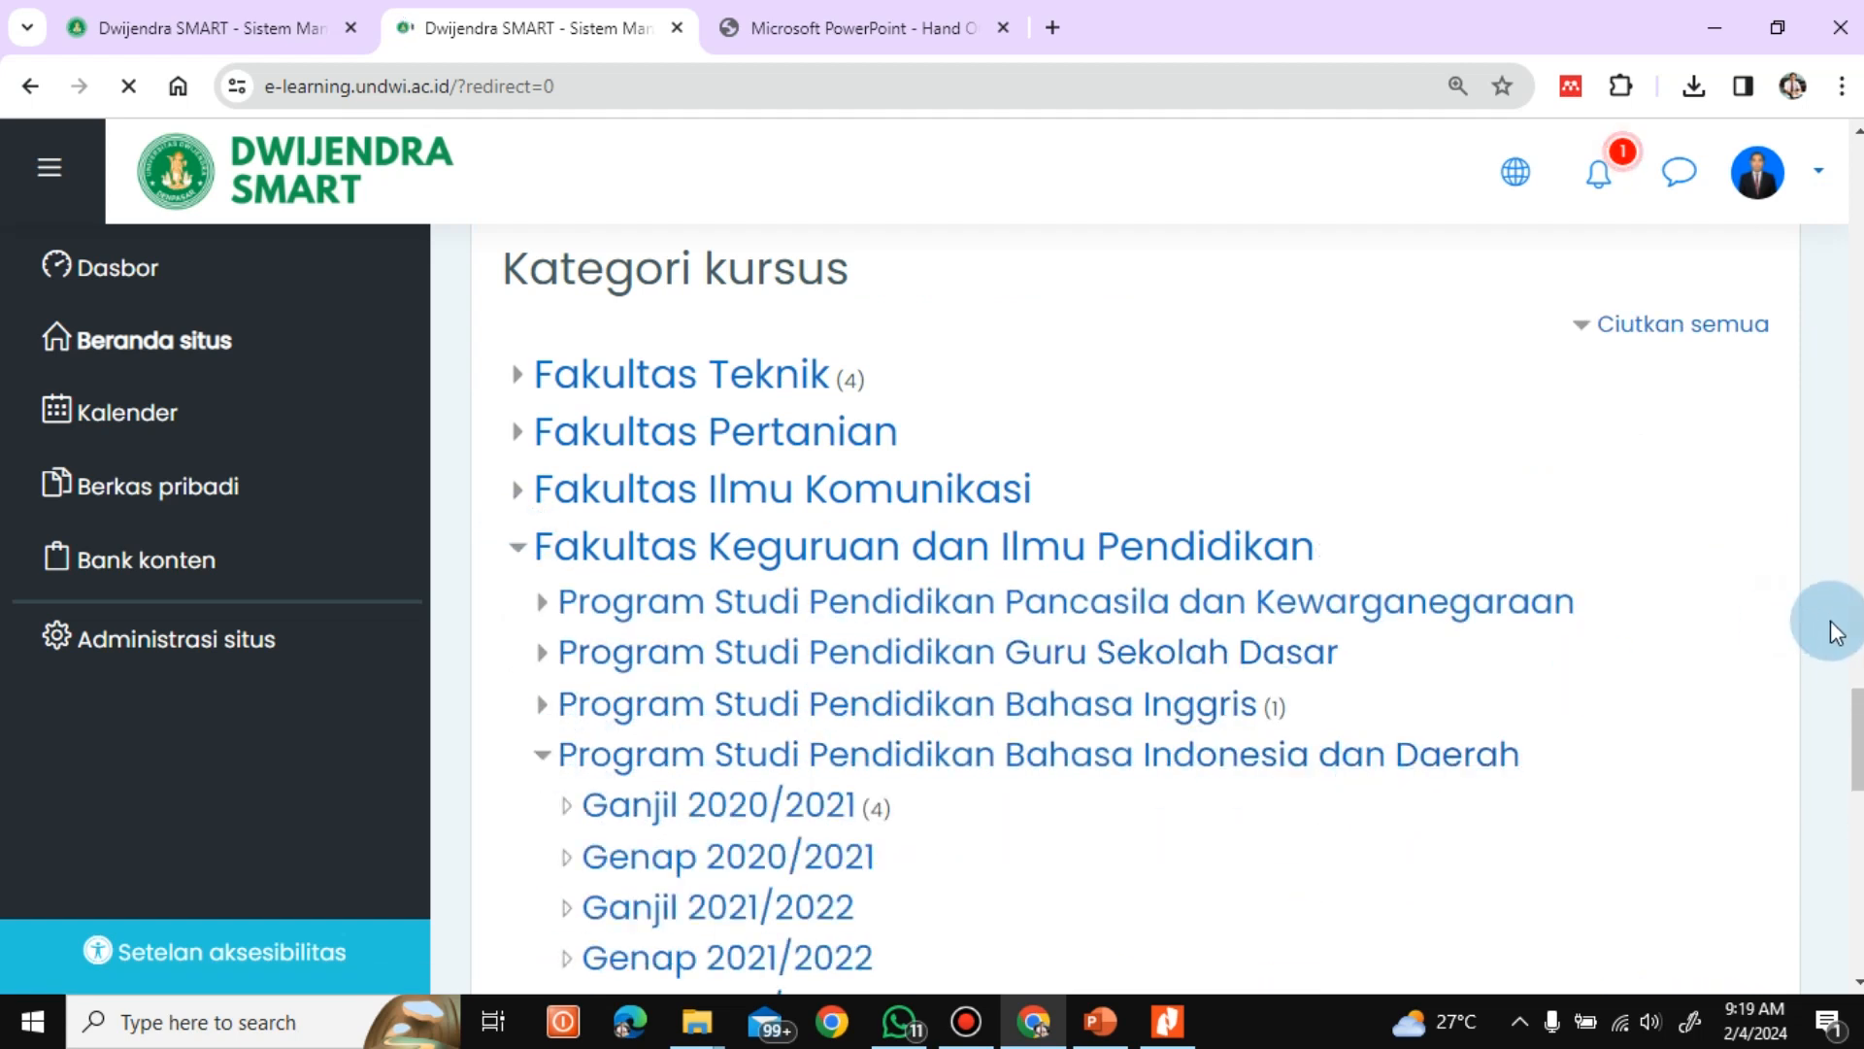
scroll(1069, 719, down, 5)
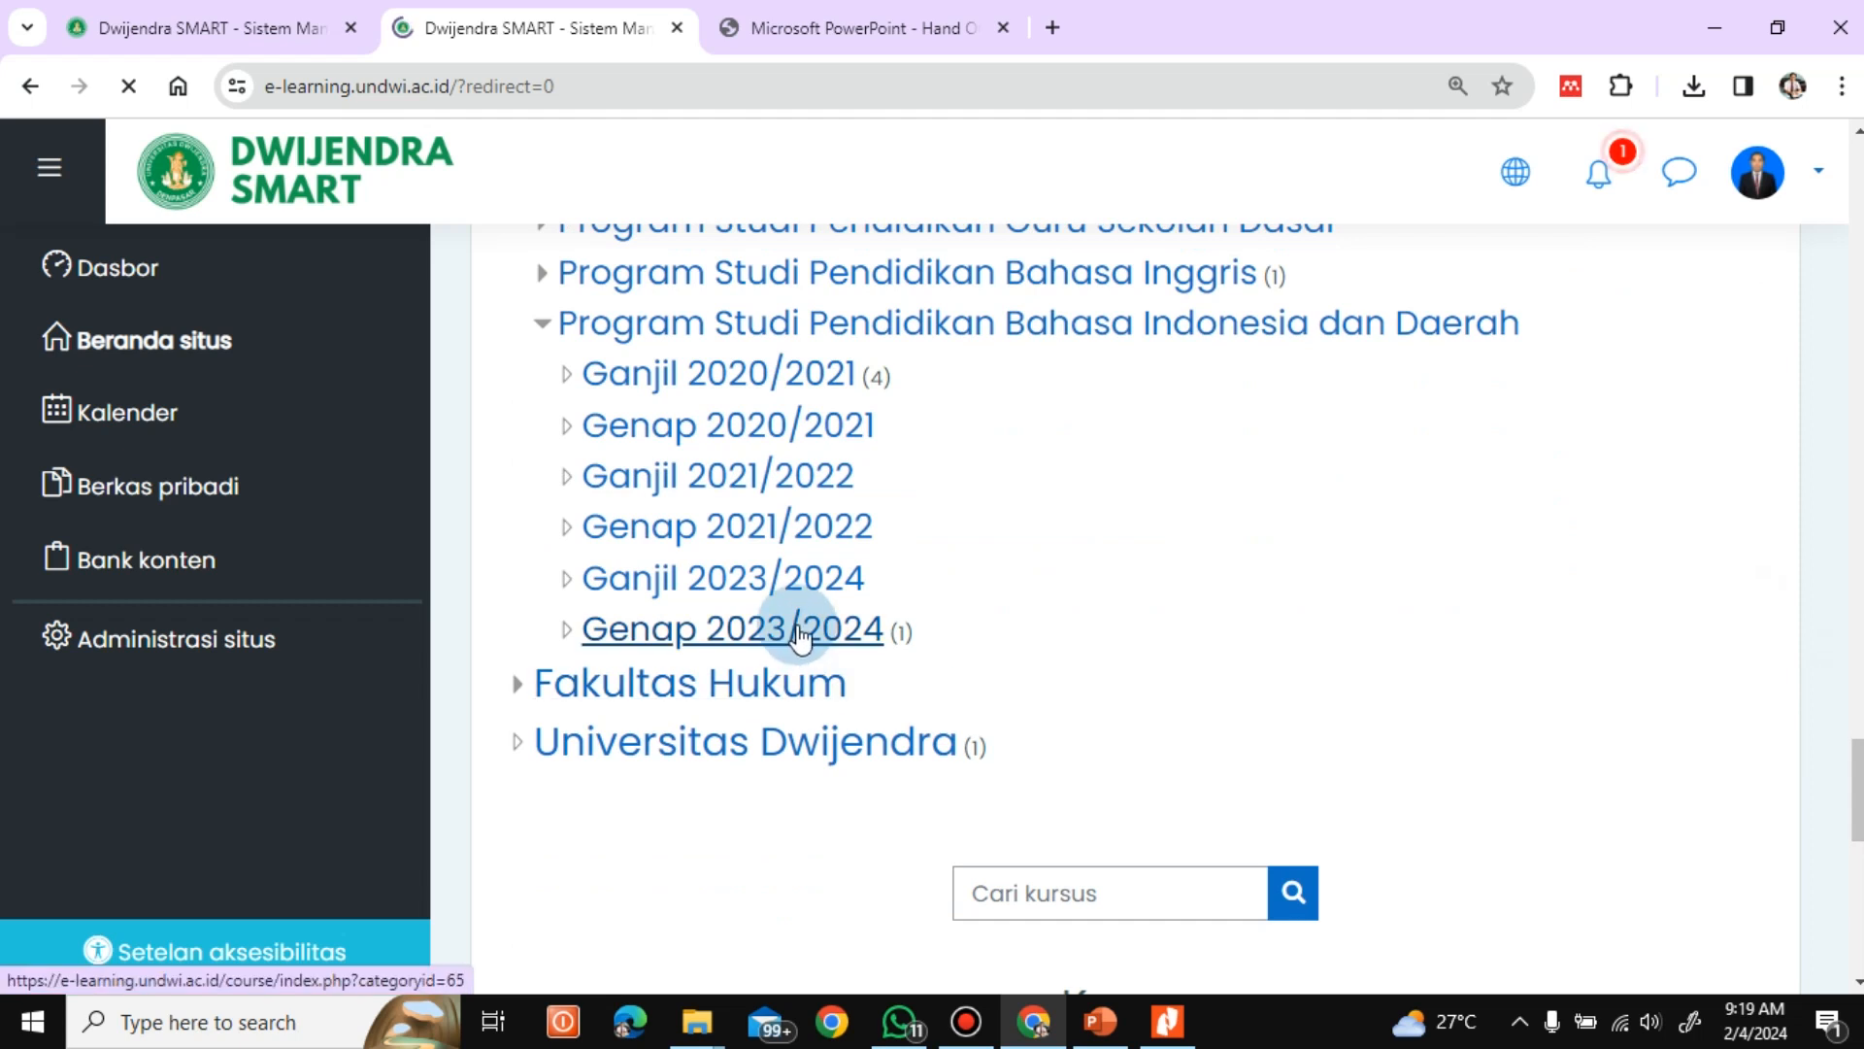
click(797, 639)
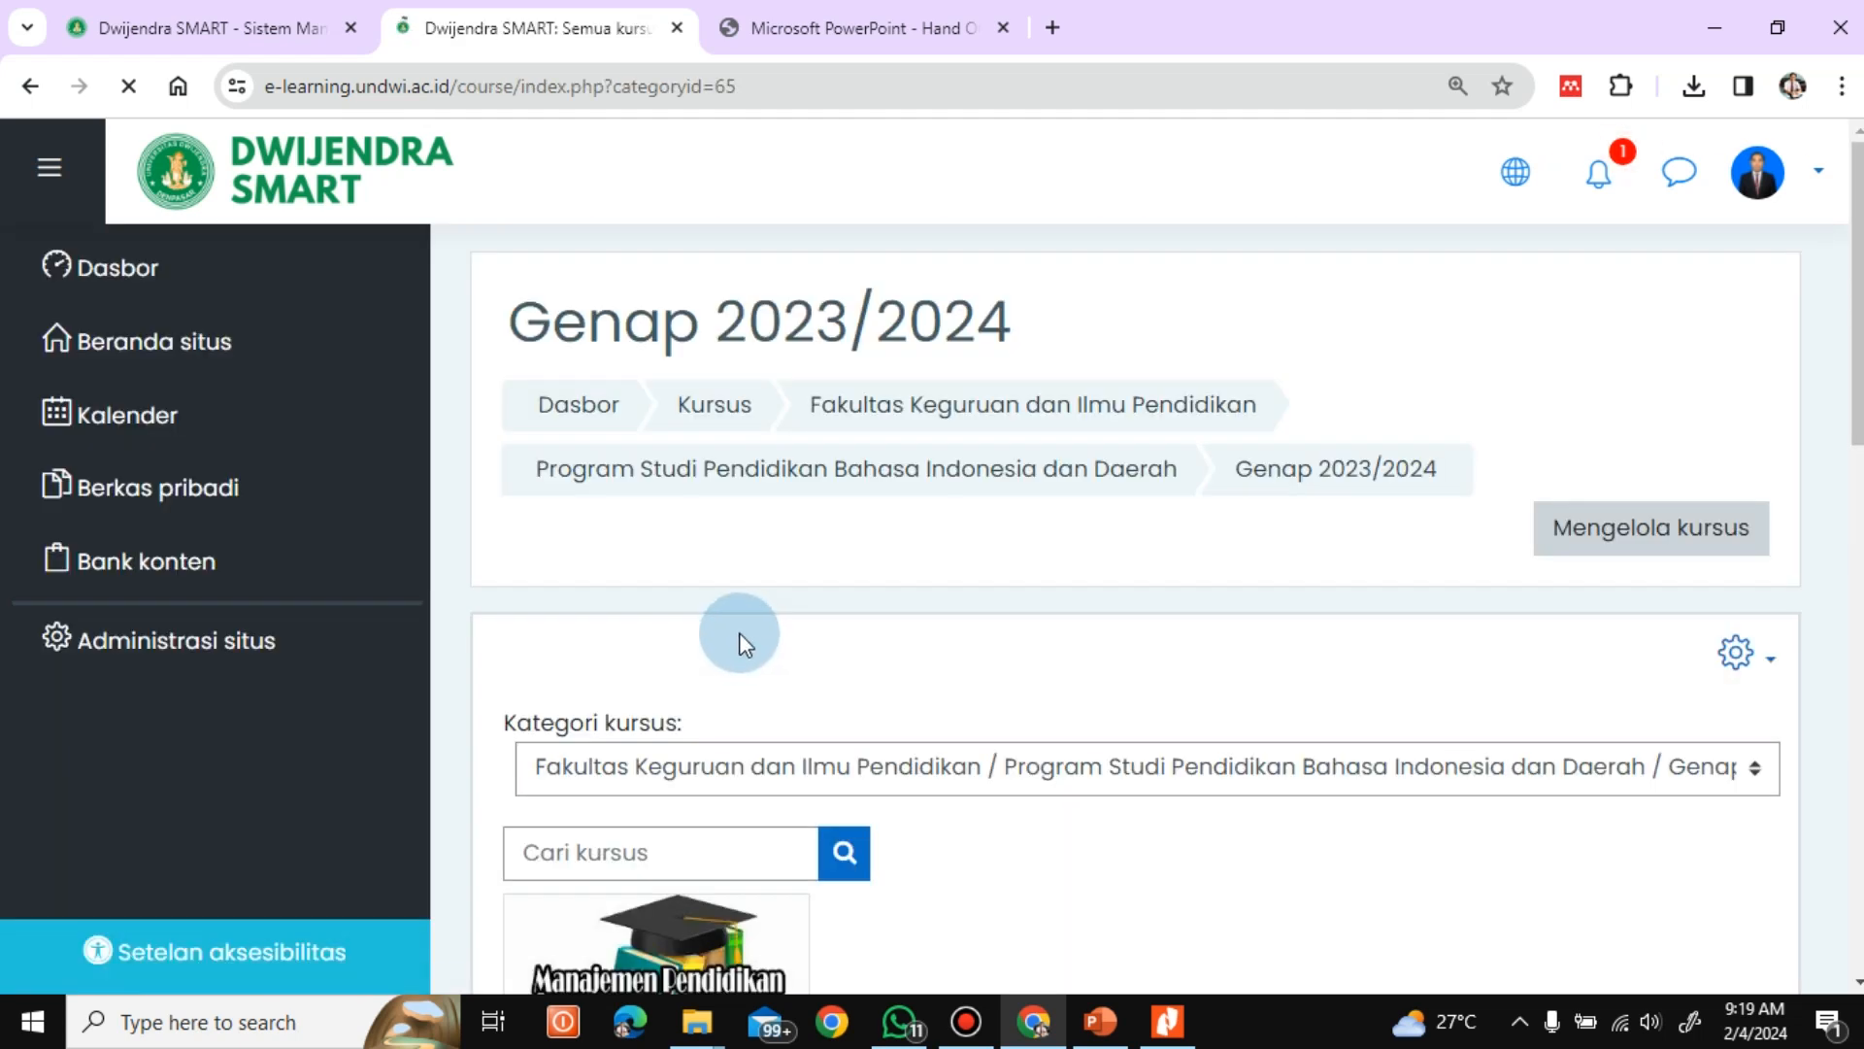
Open the Manajemen Pendidikan course and open Tugas 1 under Pertemuan 2
scroll(1855, 422, down, 5)
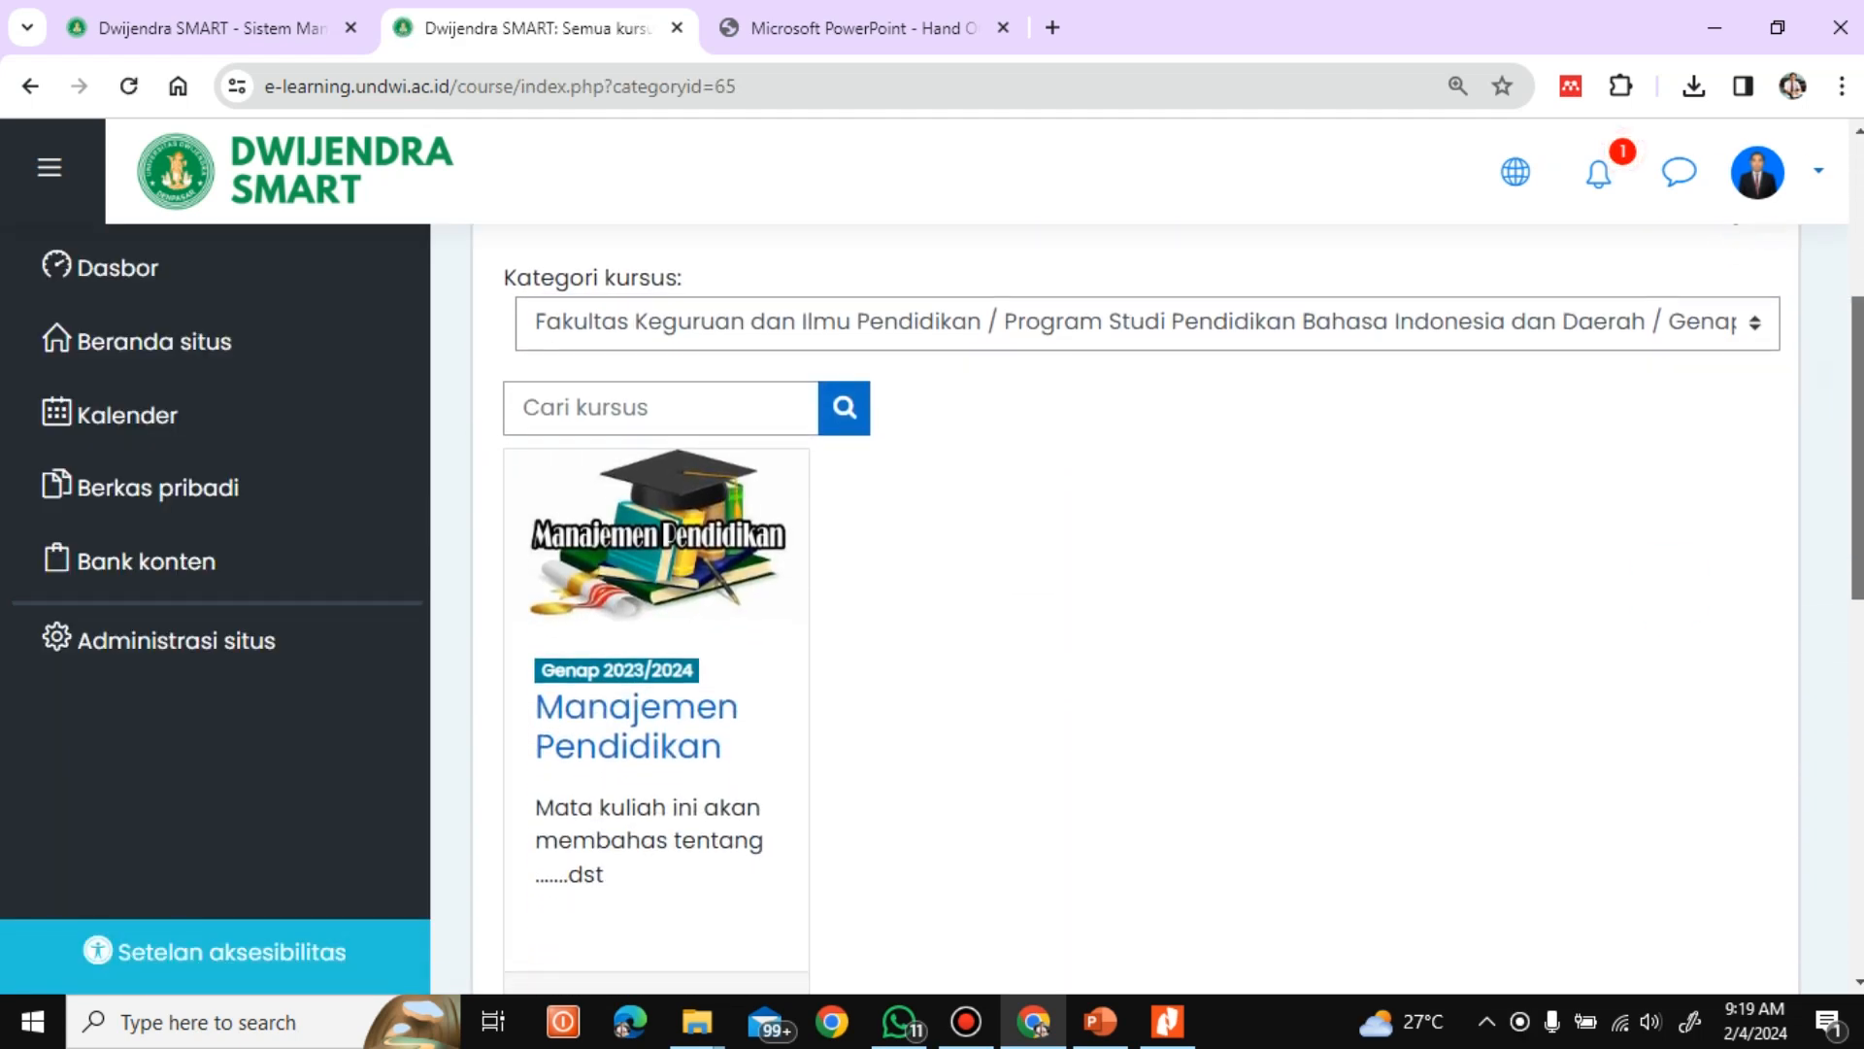
click(653, 713)
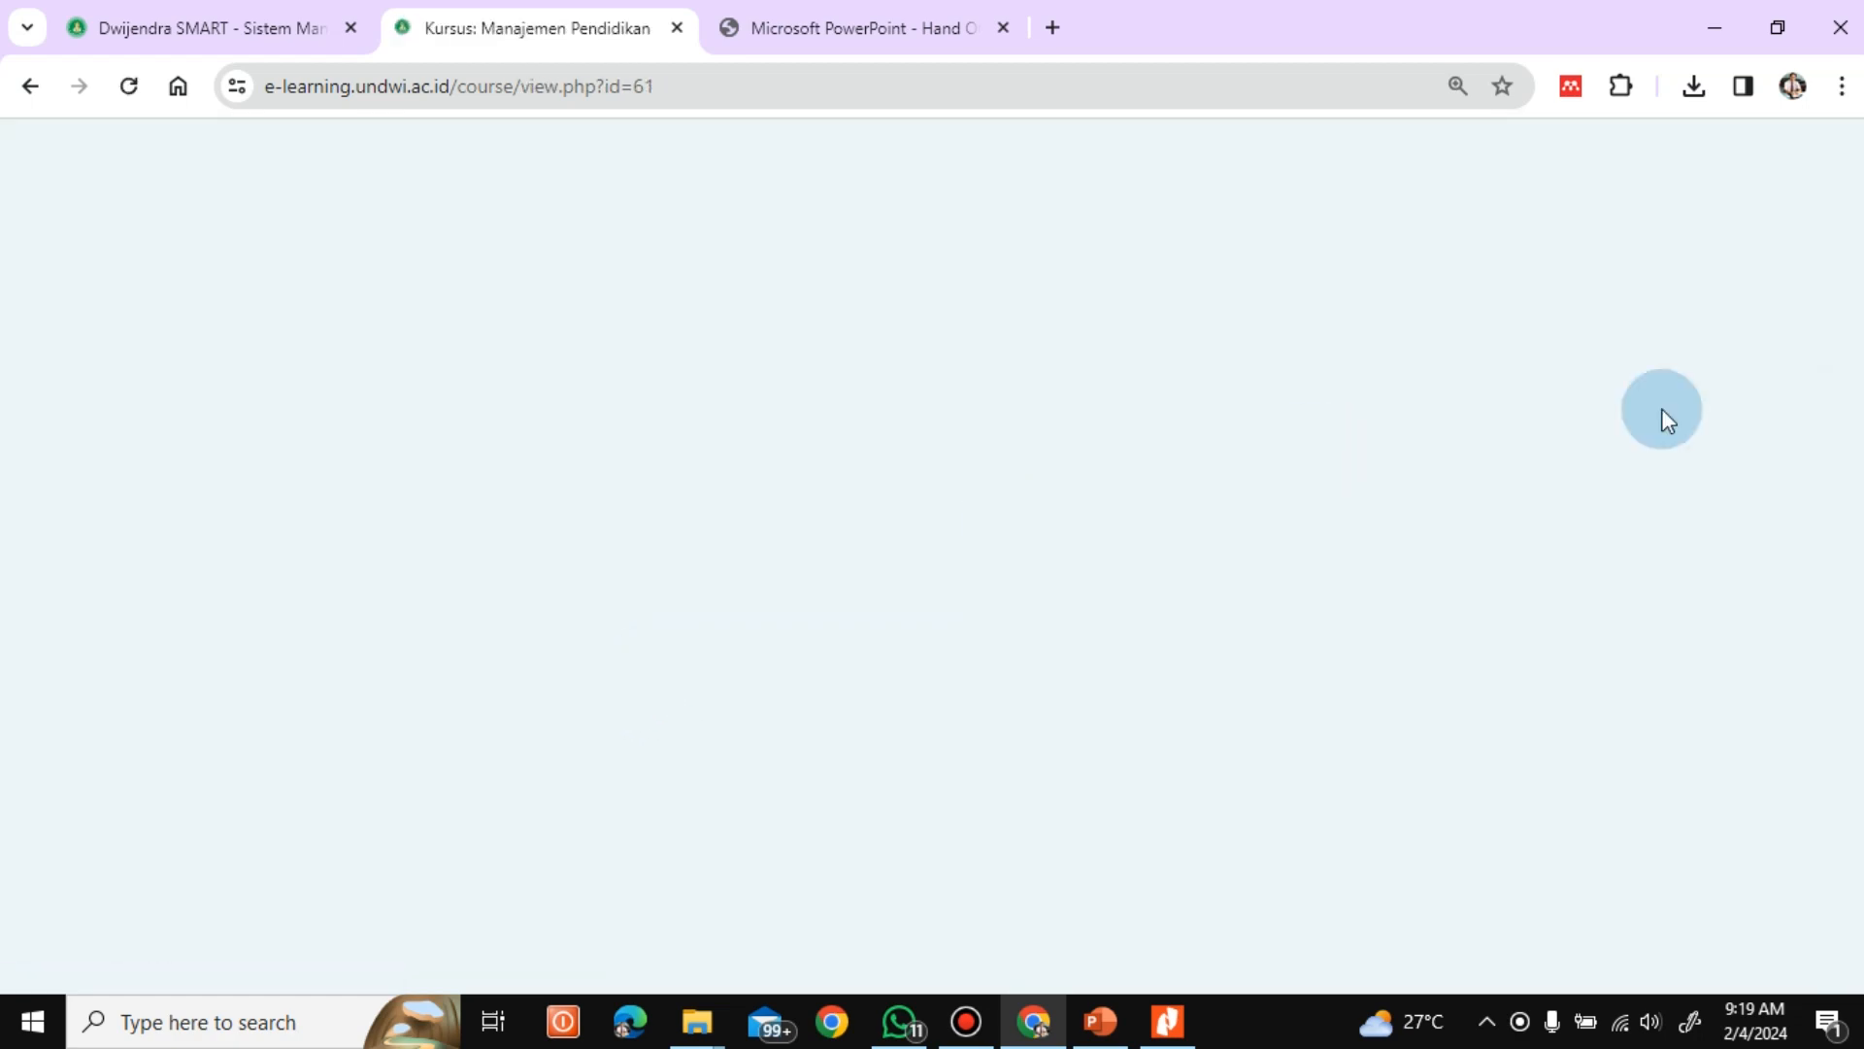
scroll(1577, 458, down, 17)
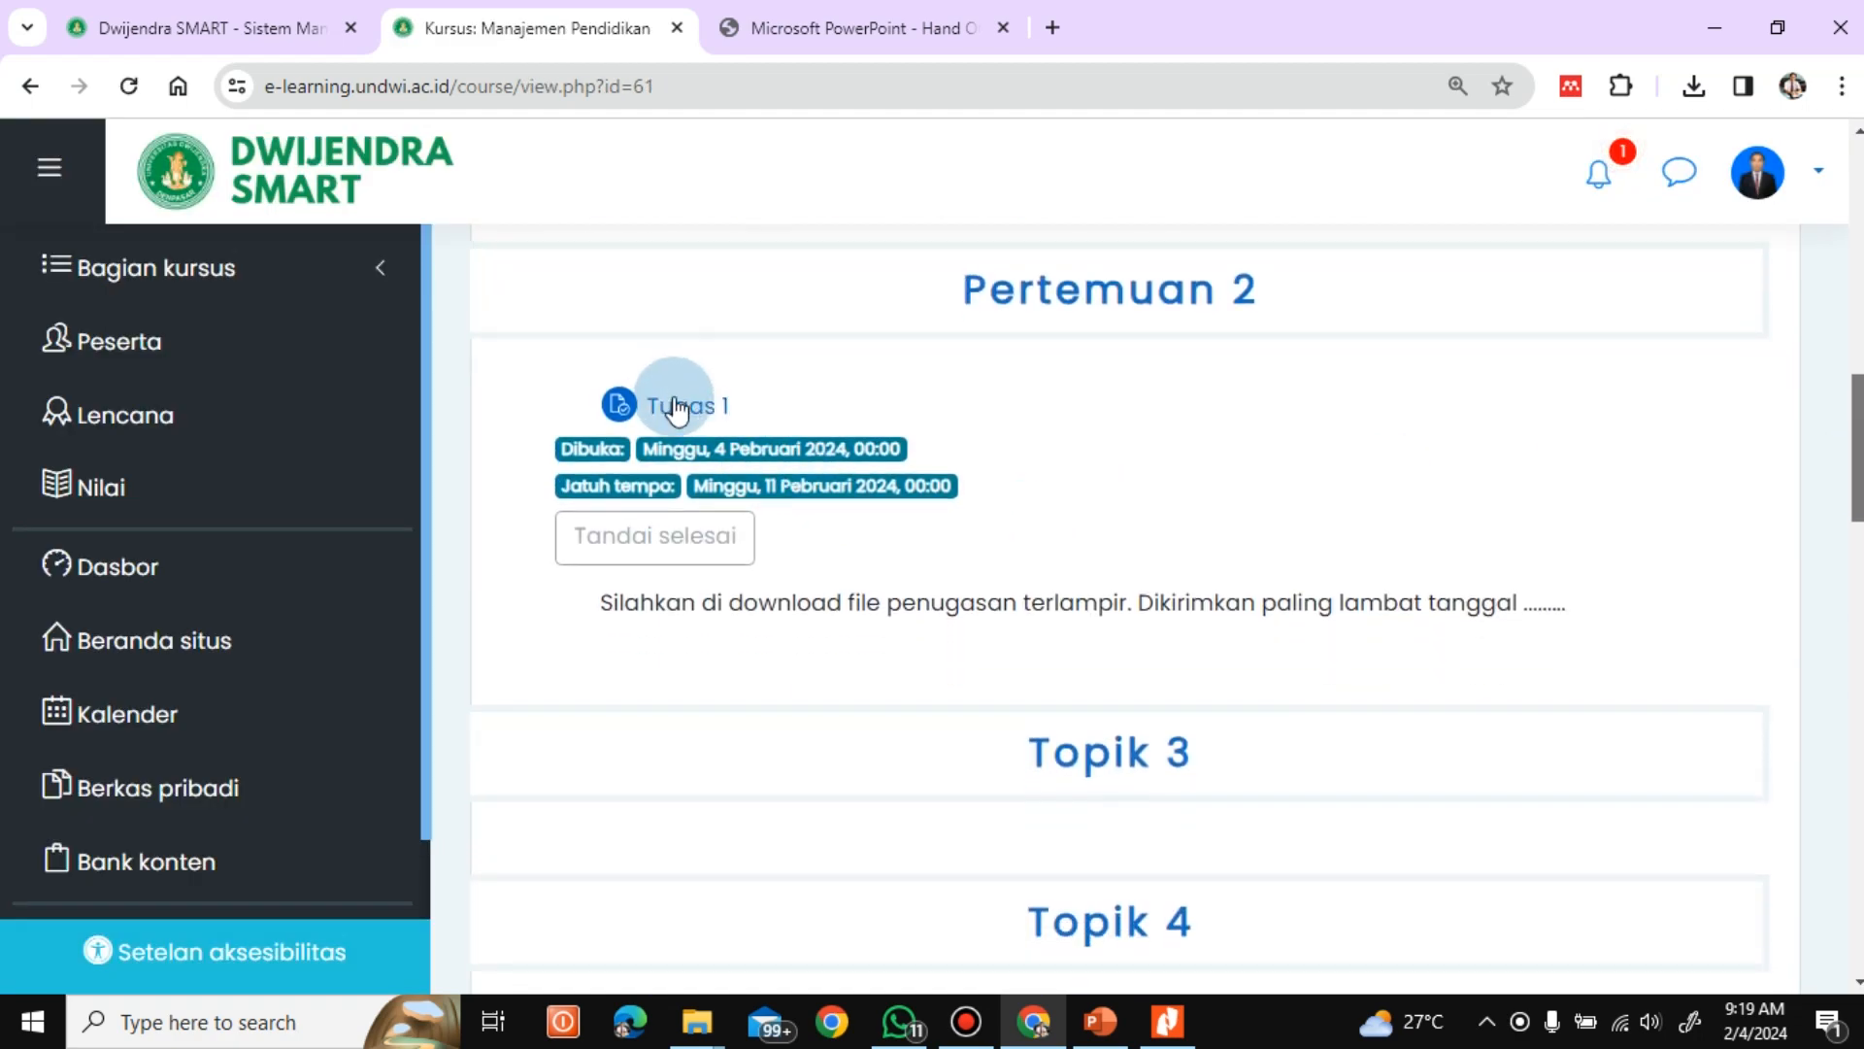
click(677, 408)
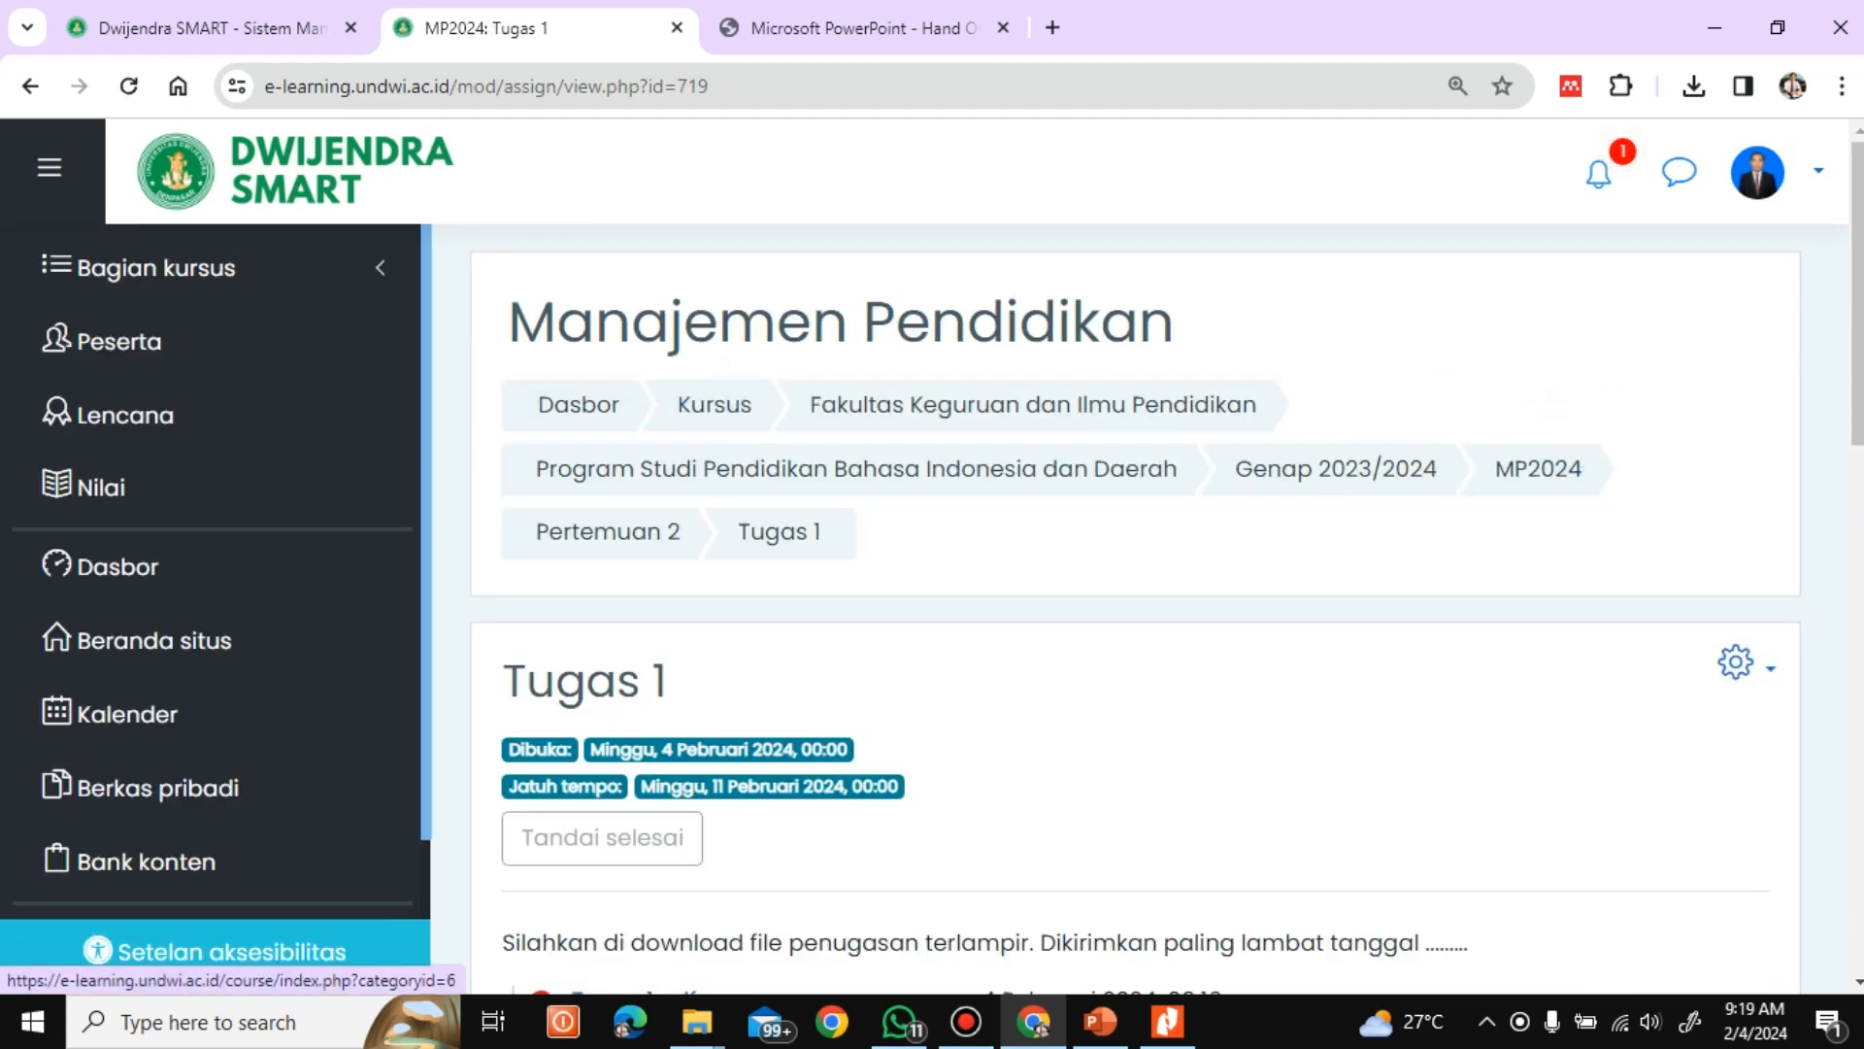
Review the grading summary of Tugas 1 and open the assignment's settings for editing
drag(1859, 408, 1859, 500)
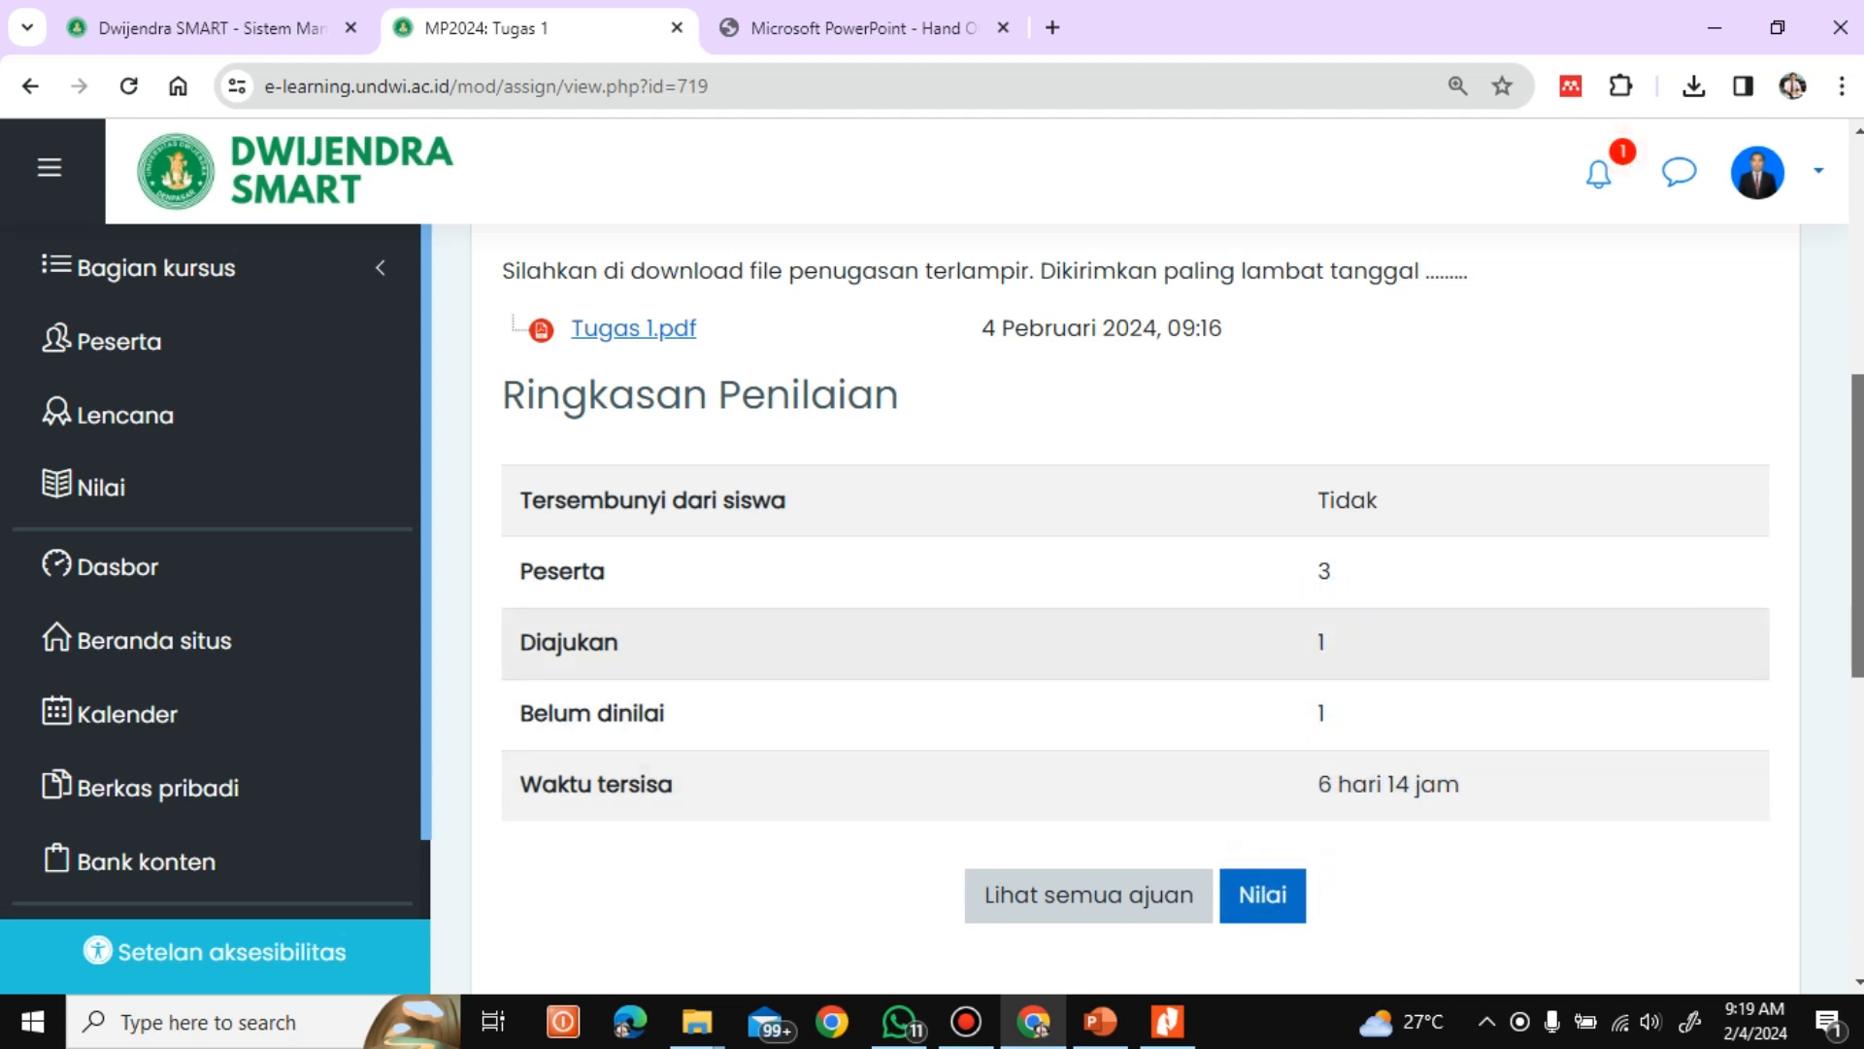
scroll(1136, 610, up, 3)
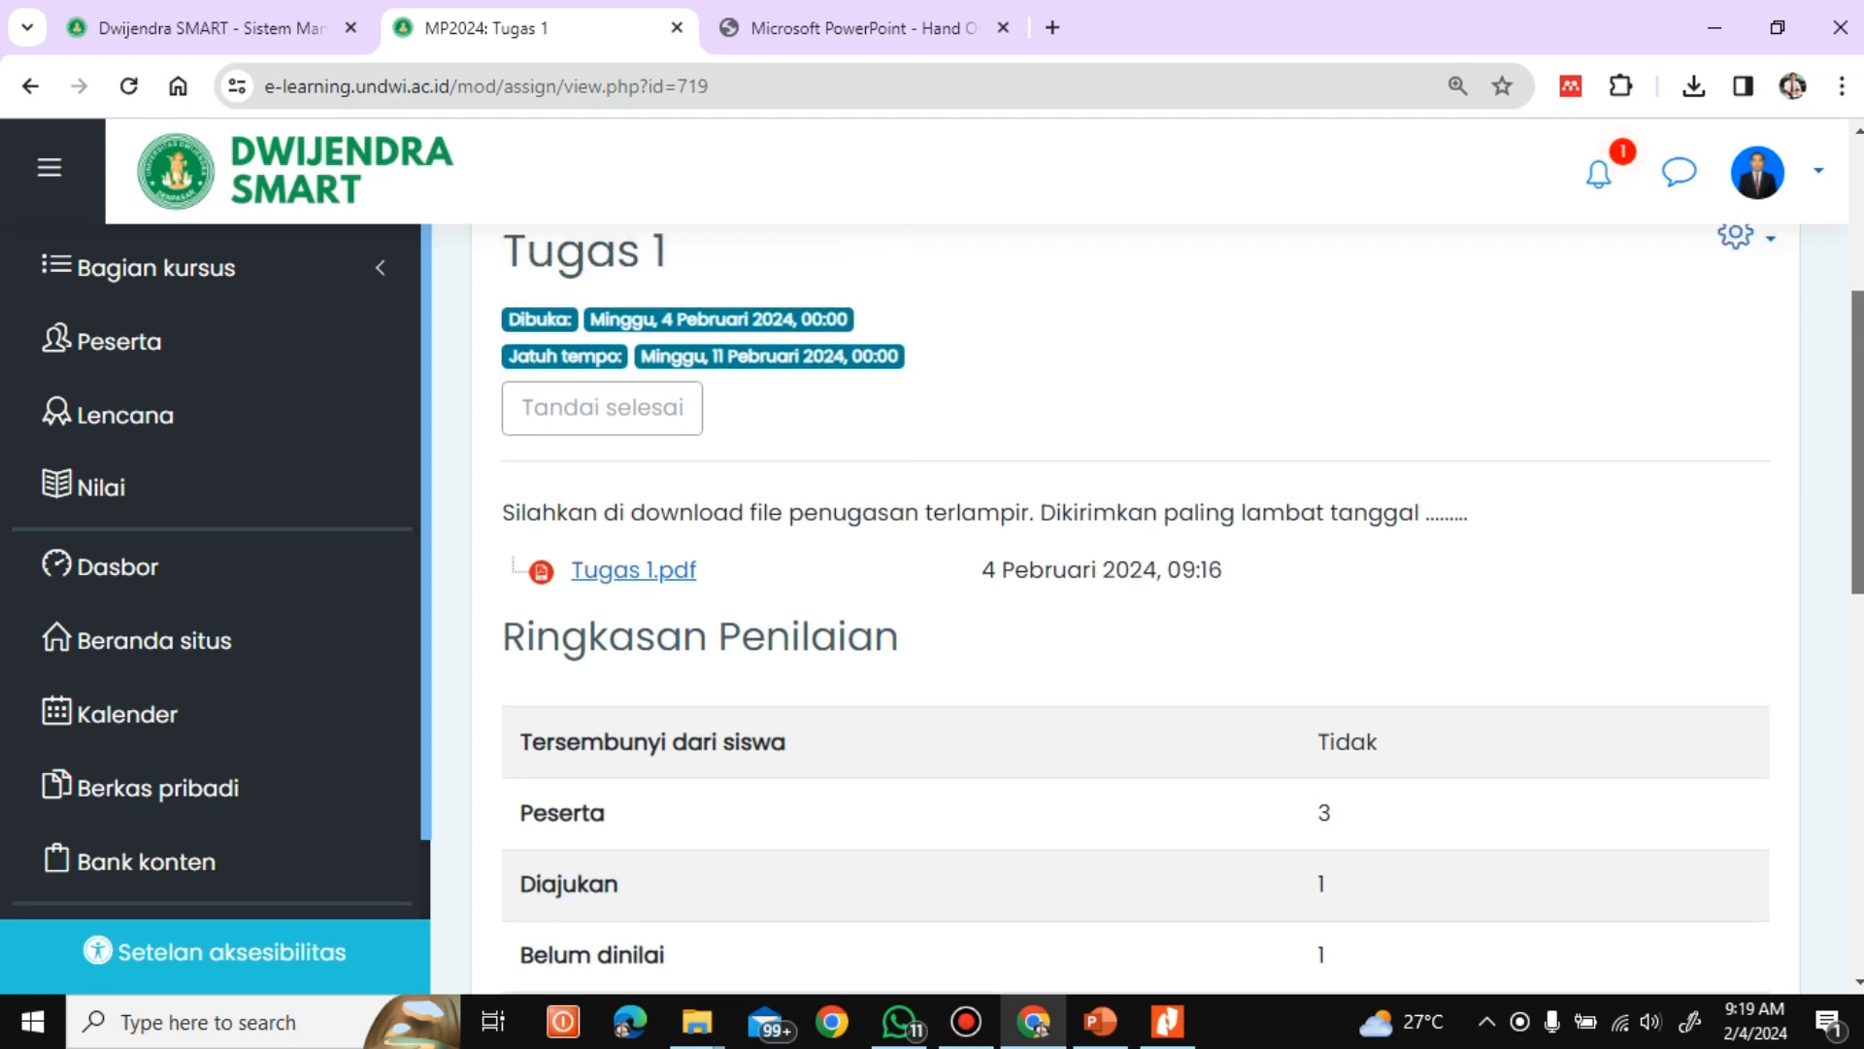
drag(1862, 454, 1863, 391)
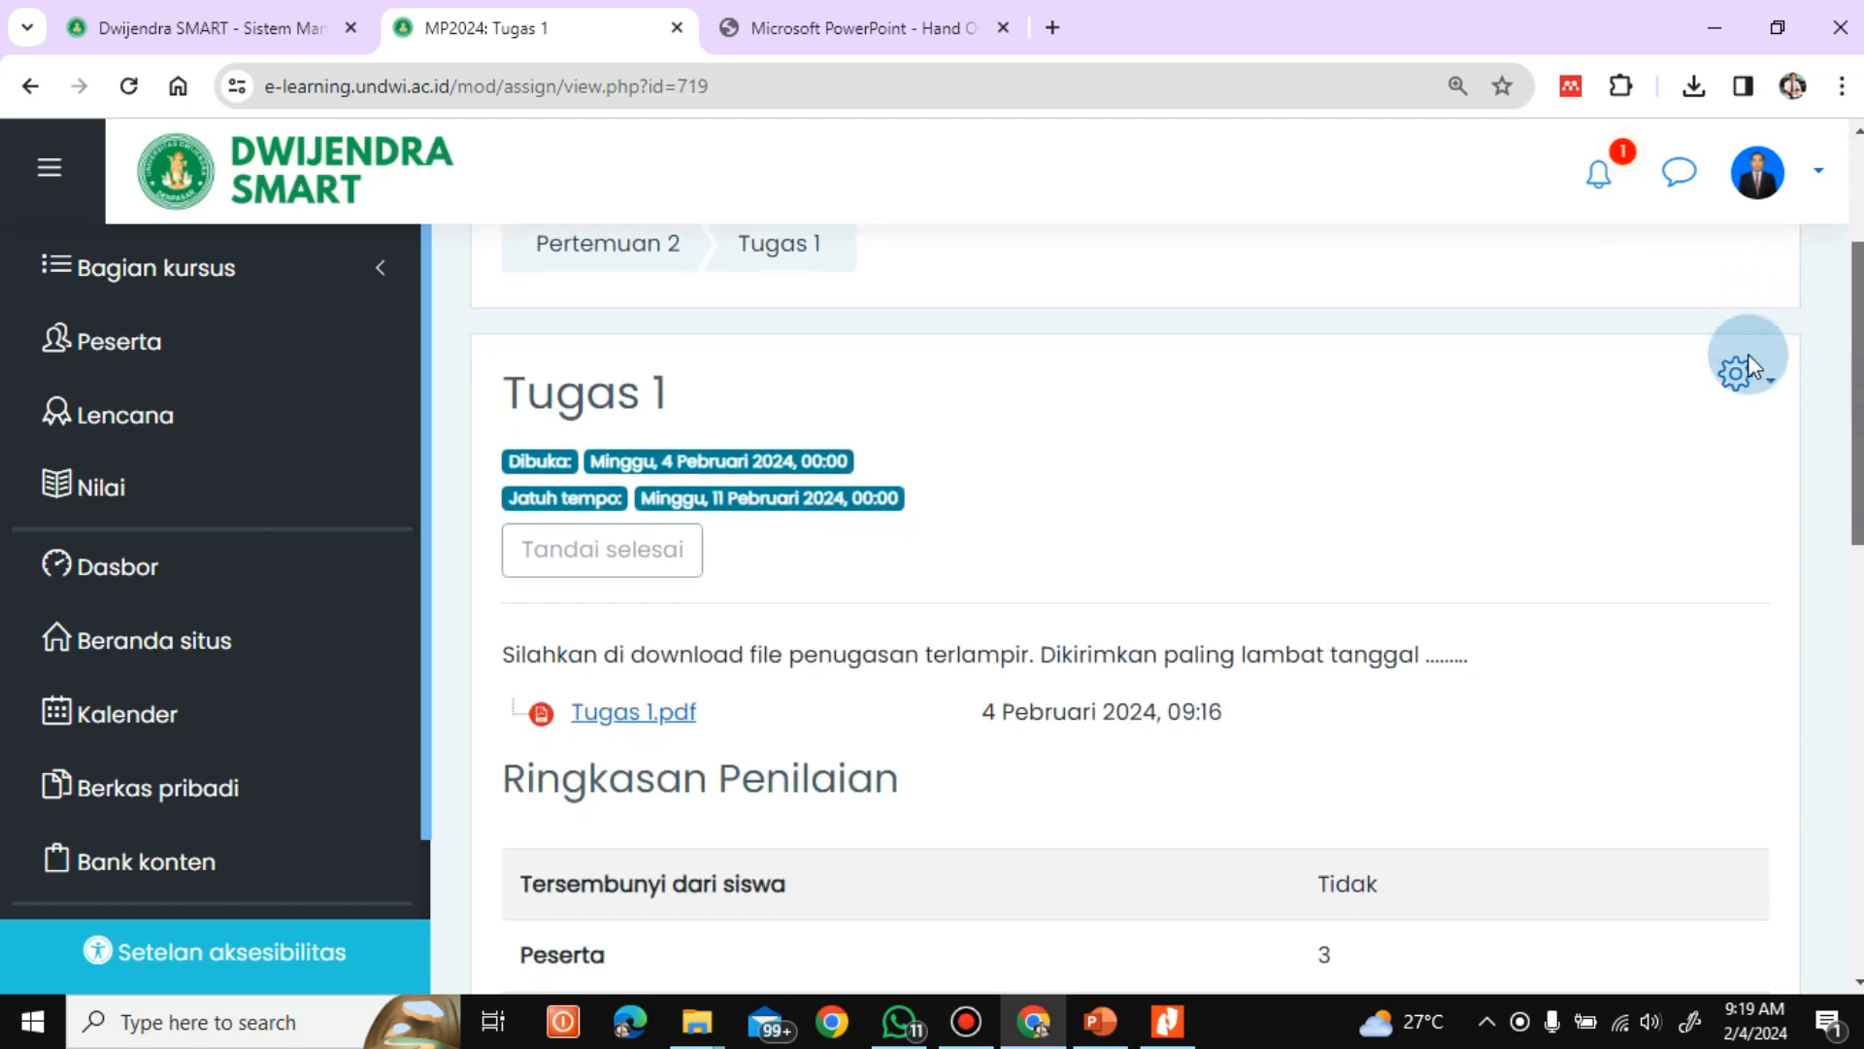
click(1754, 385)
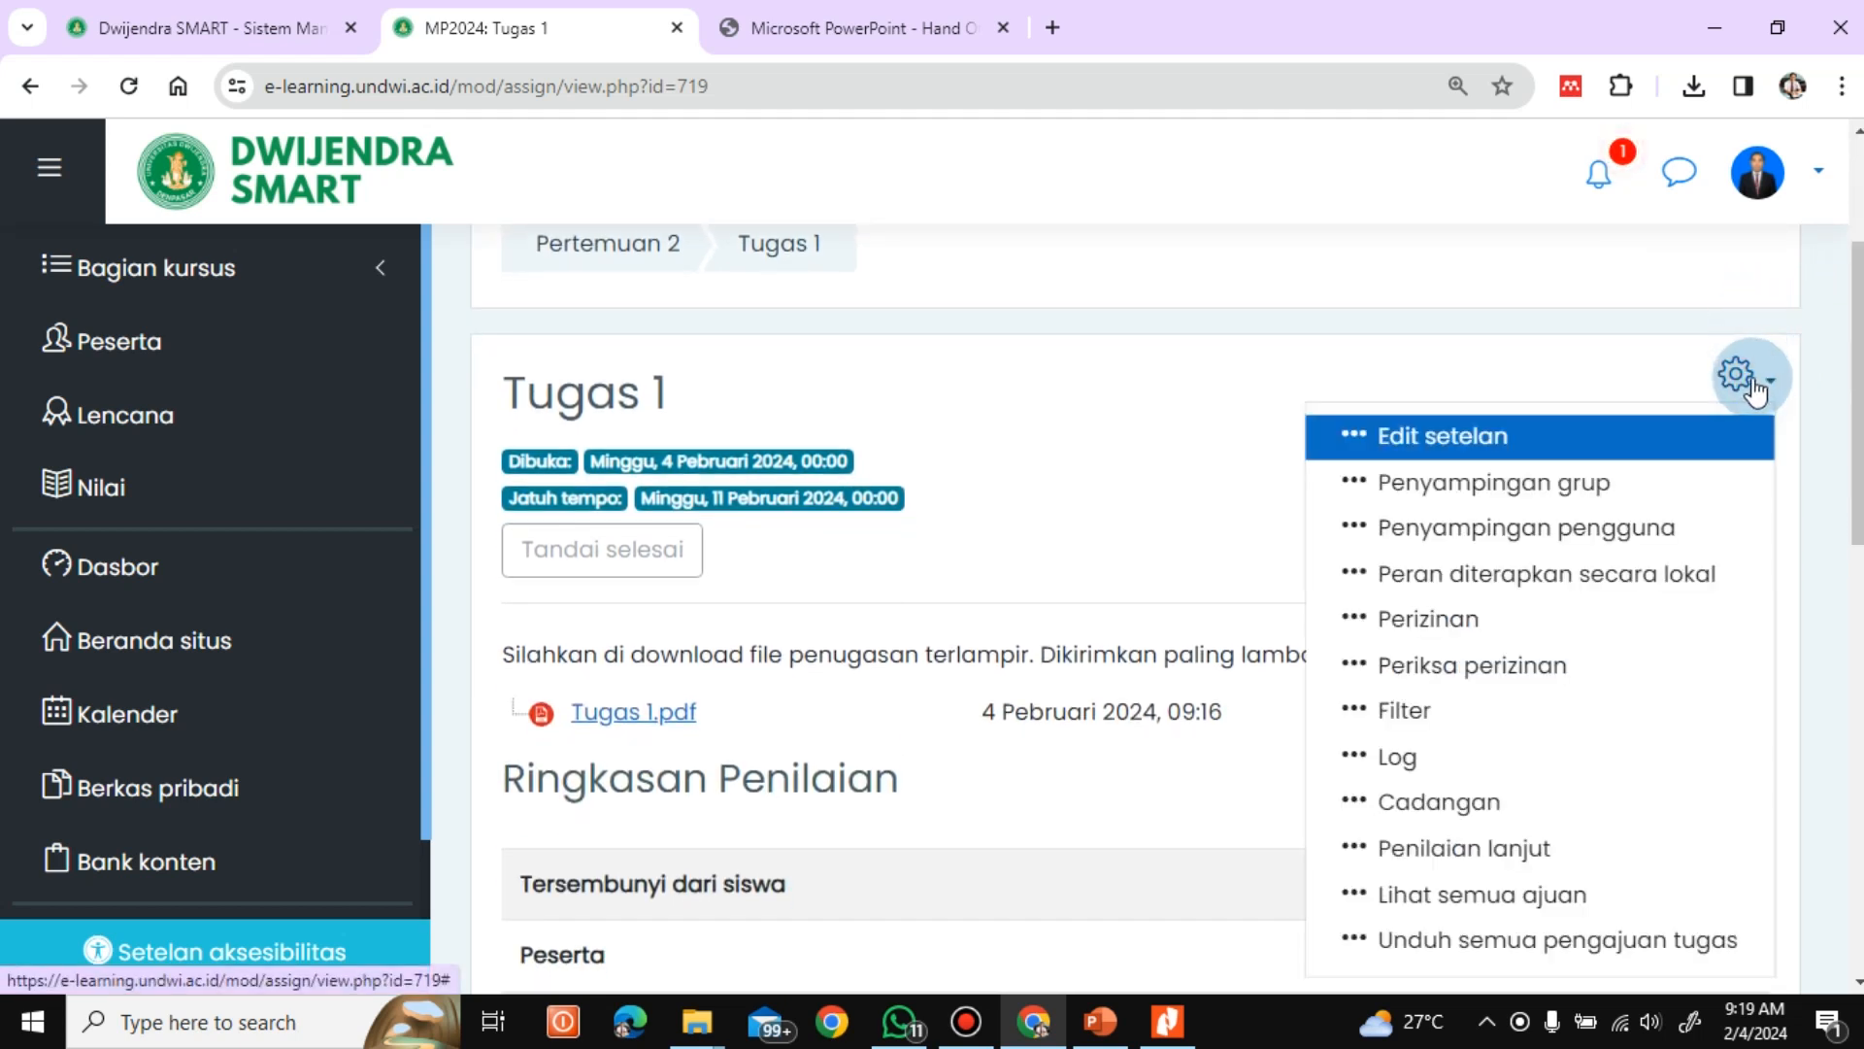
click(1495, 439)
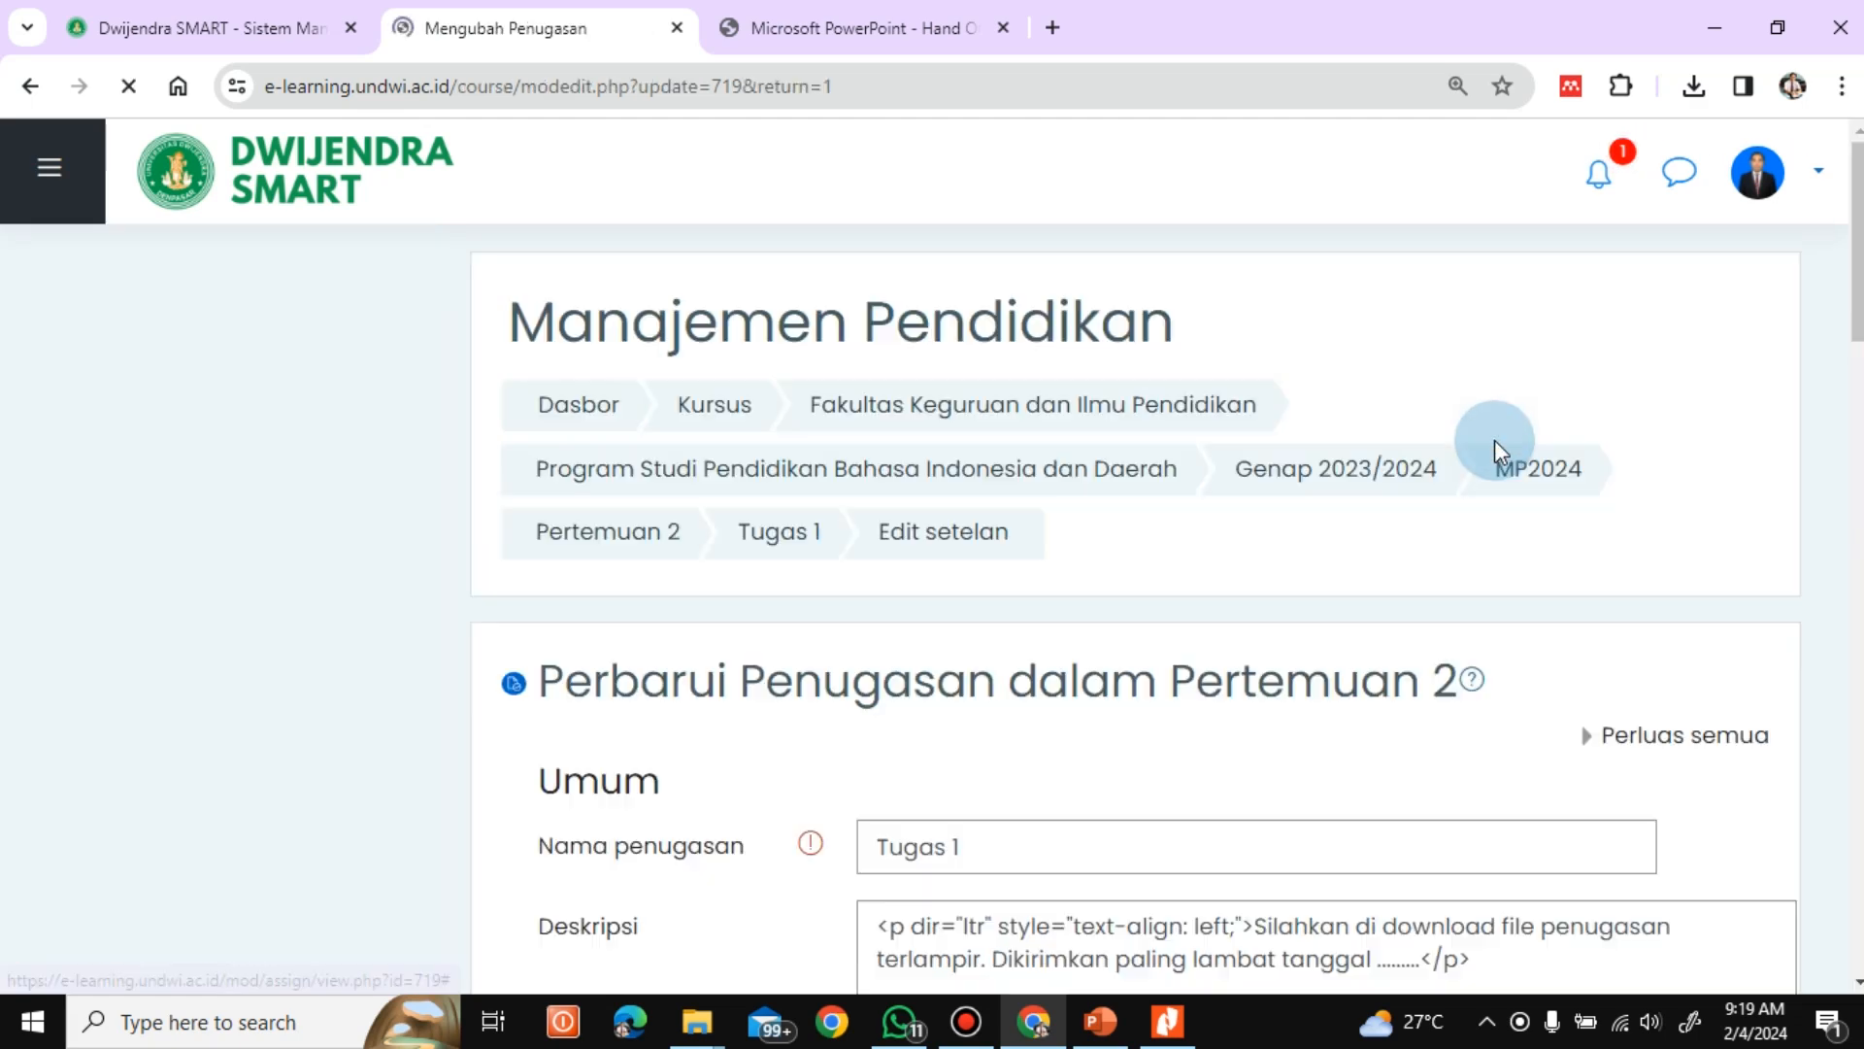
Enable Teks daring as a submission type in the Tipe pengajuan settings of Tugas 1
drag(1859, 260, 1859, 600)
scroll(1136, 611, down, 4)
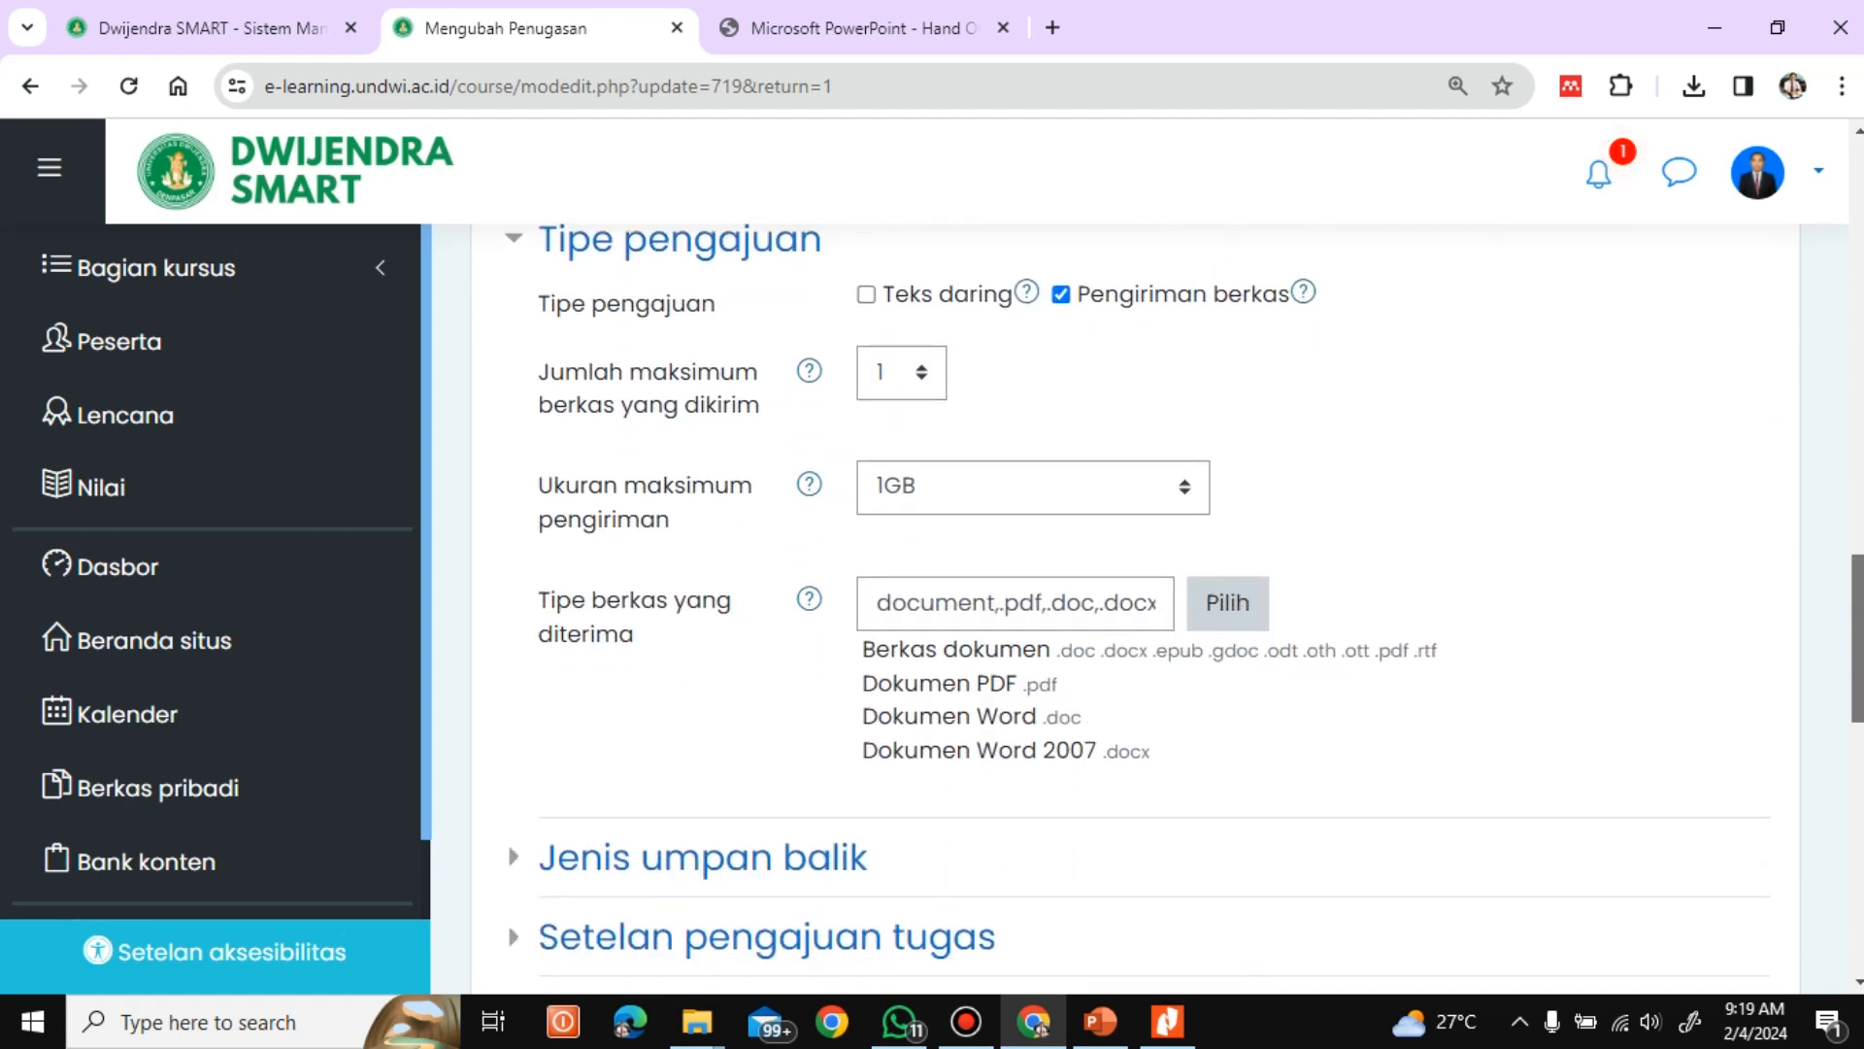
click(867, 295)
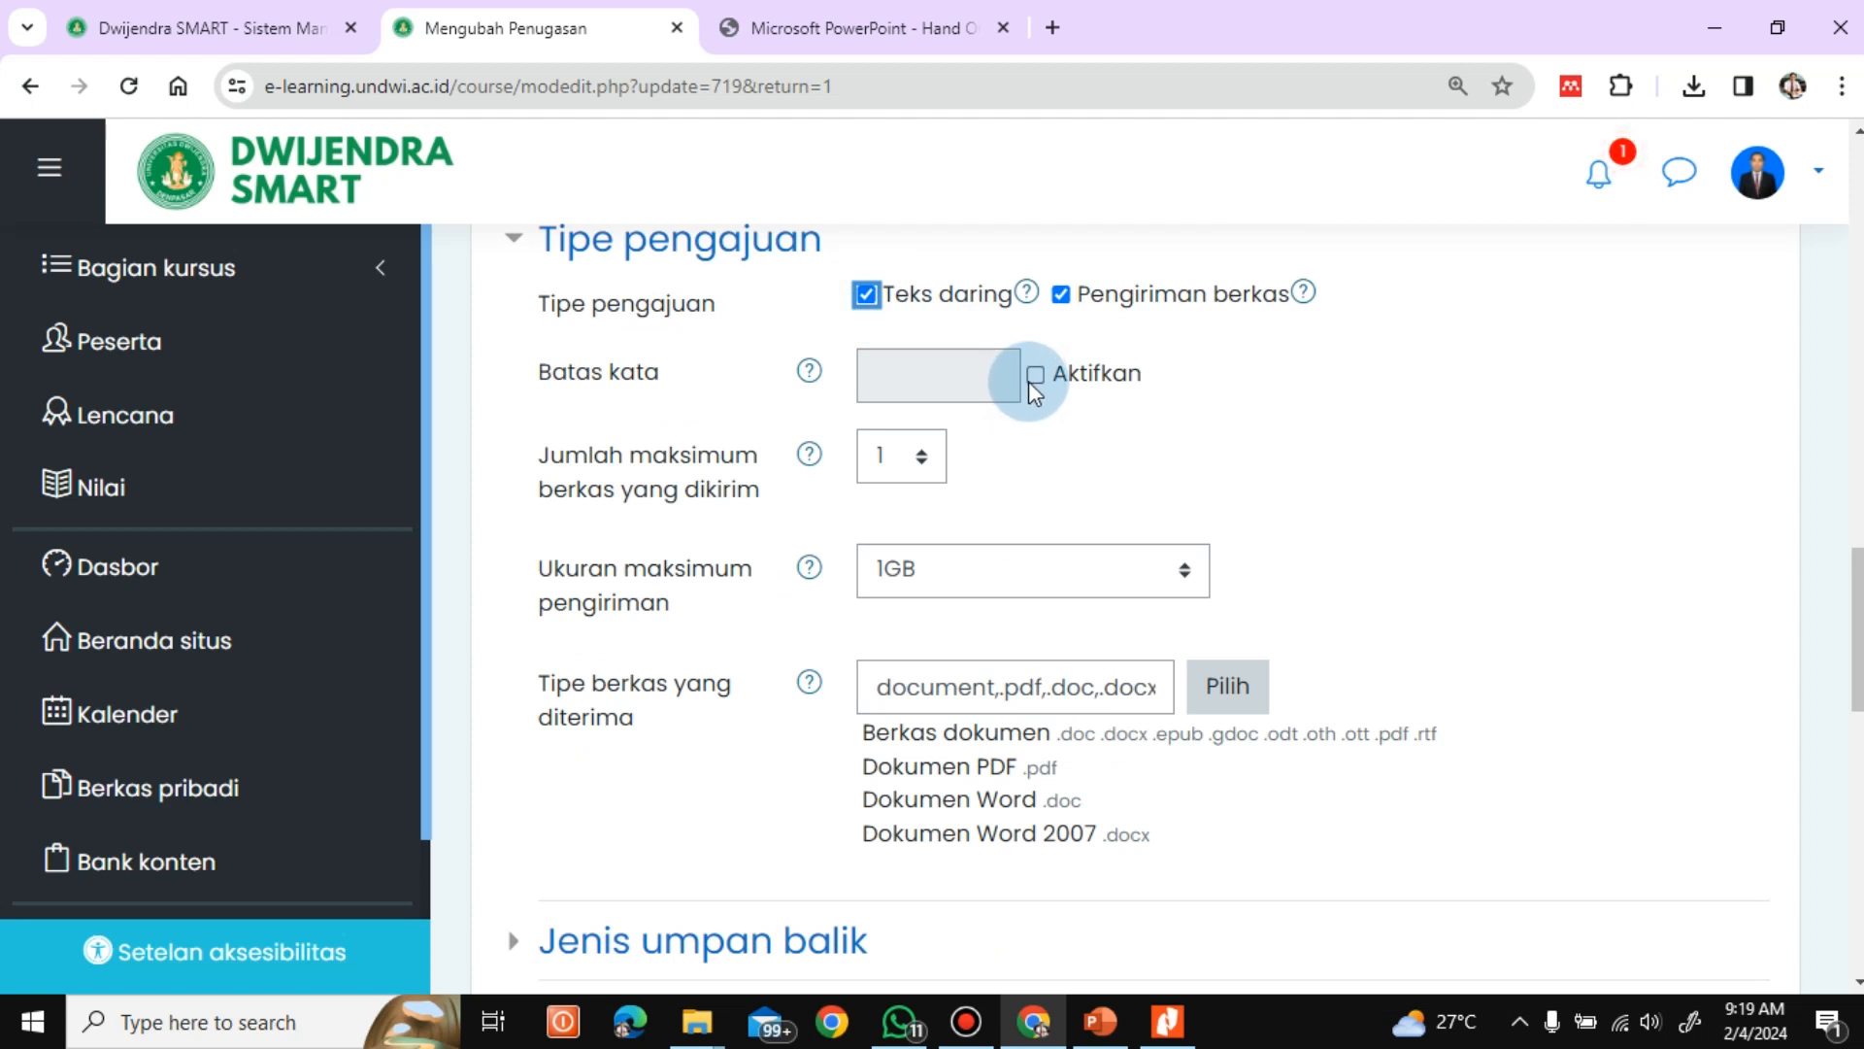
click(917, 462)
mouse_move(959, 556)
mouse_down()
mouse_move(964, 755)
mouse_move(981, 527)
mouse_up()
click(1052, 466)
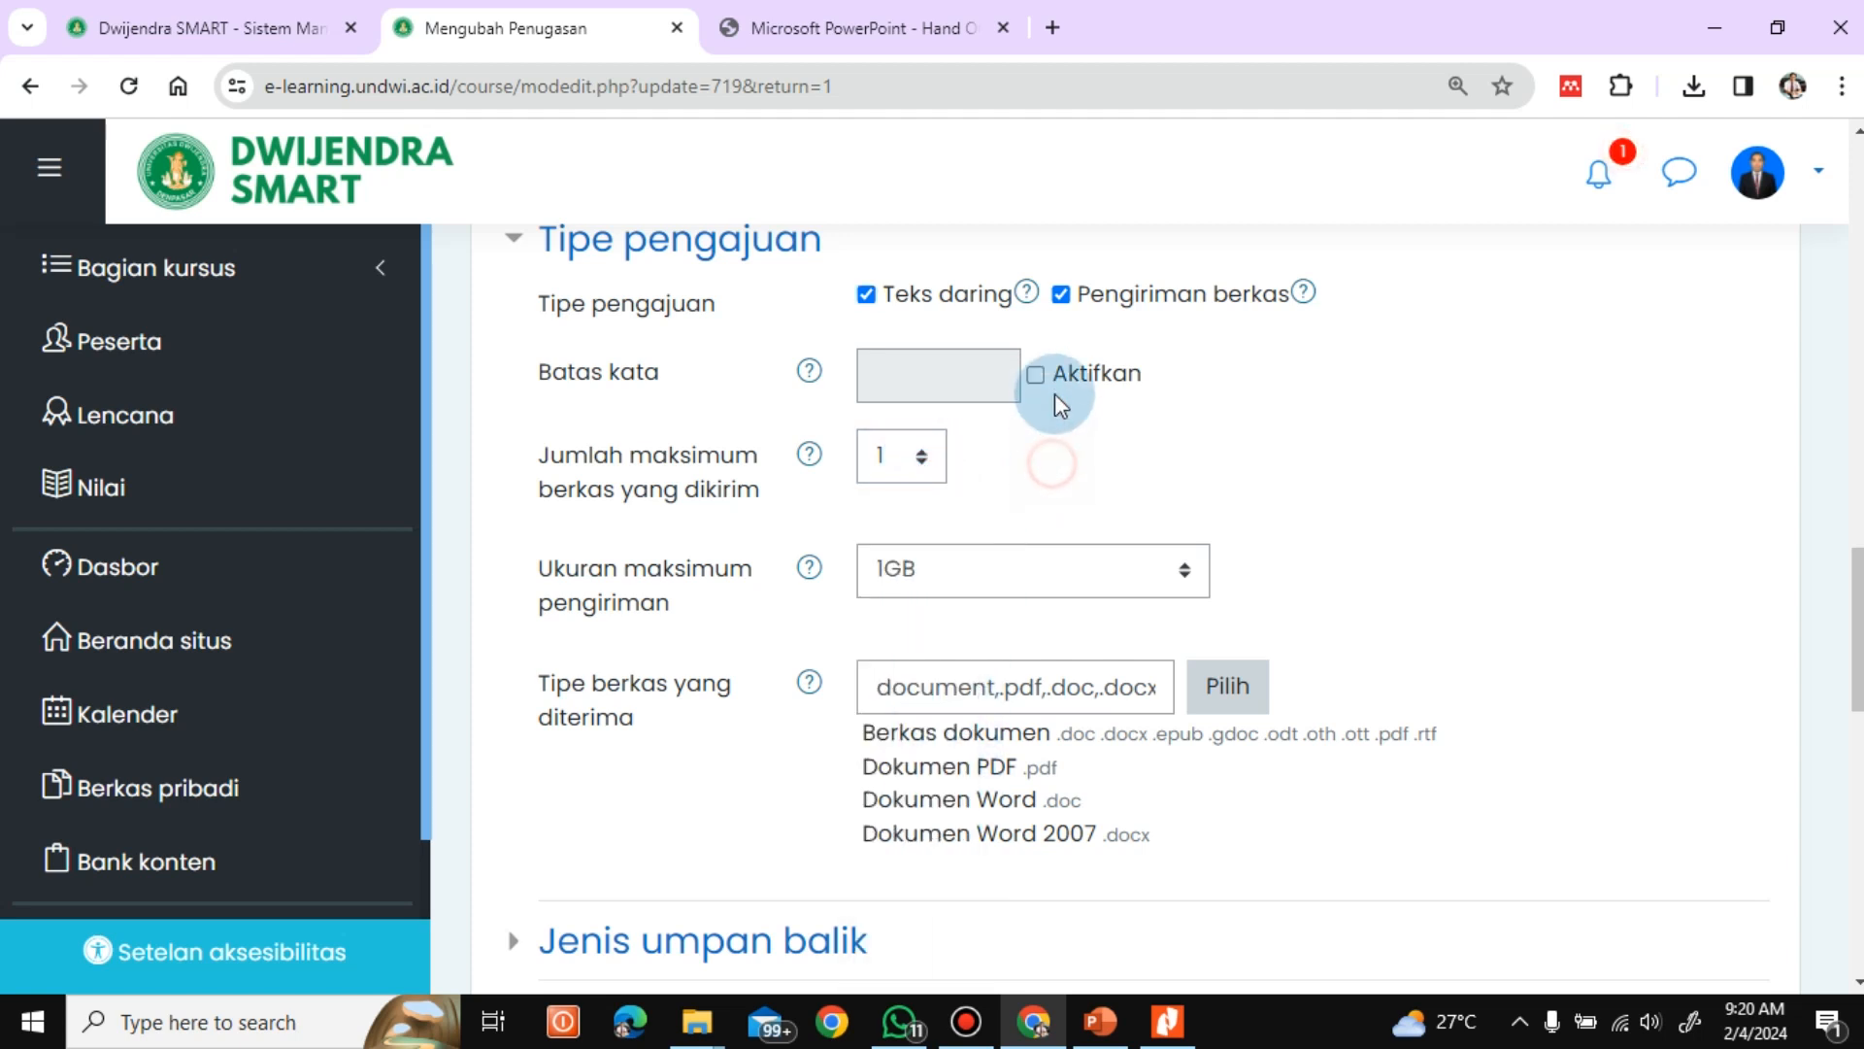
click(1035, 377)
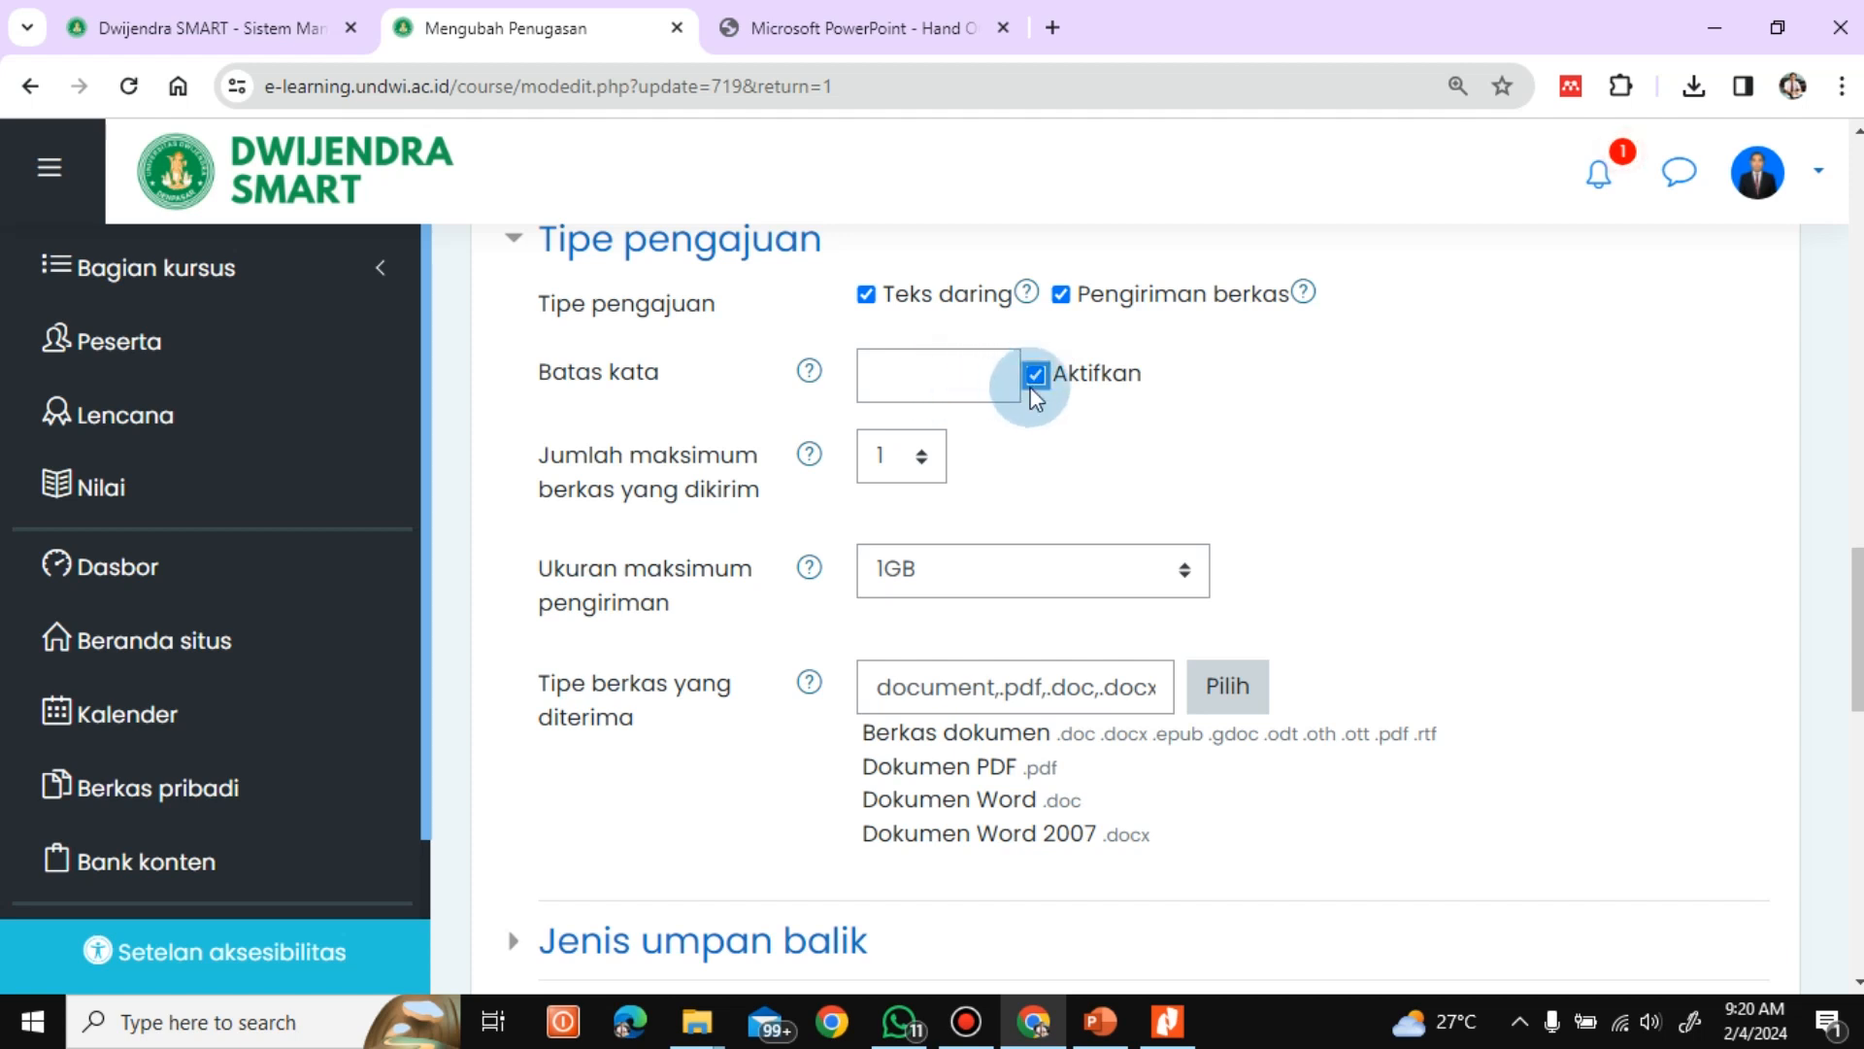
click(1035, 379)
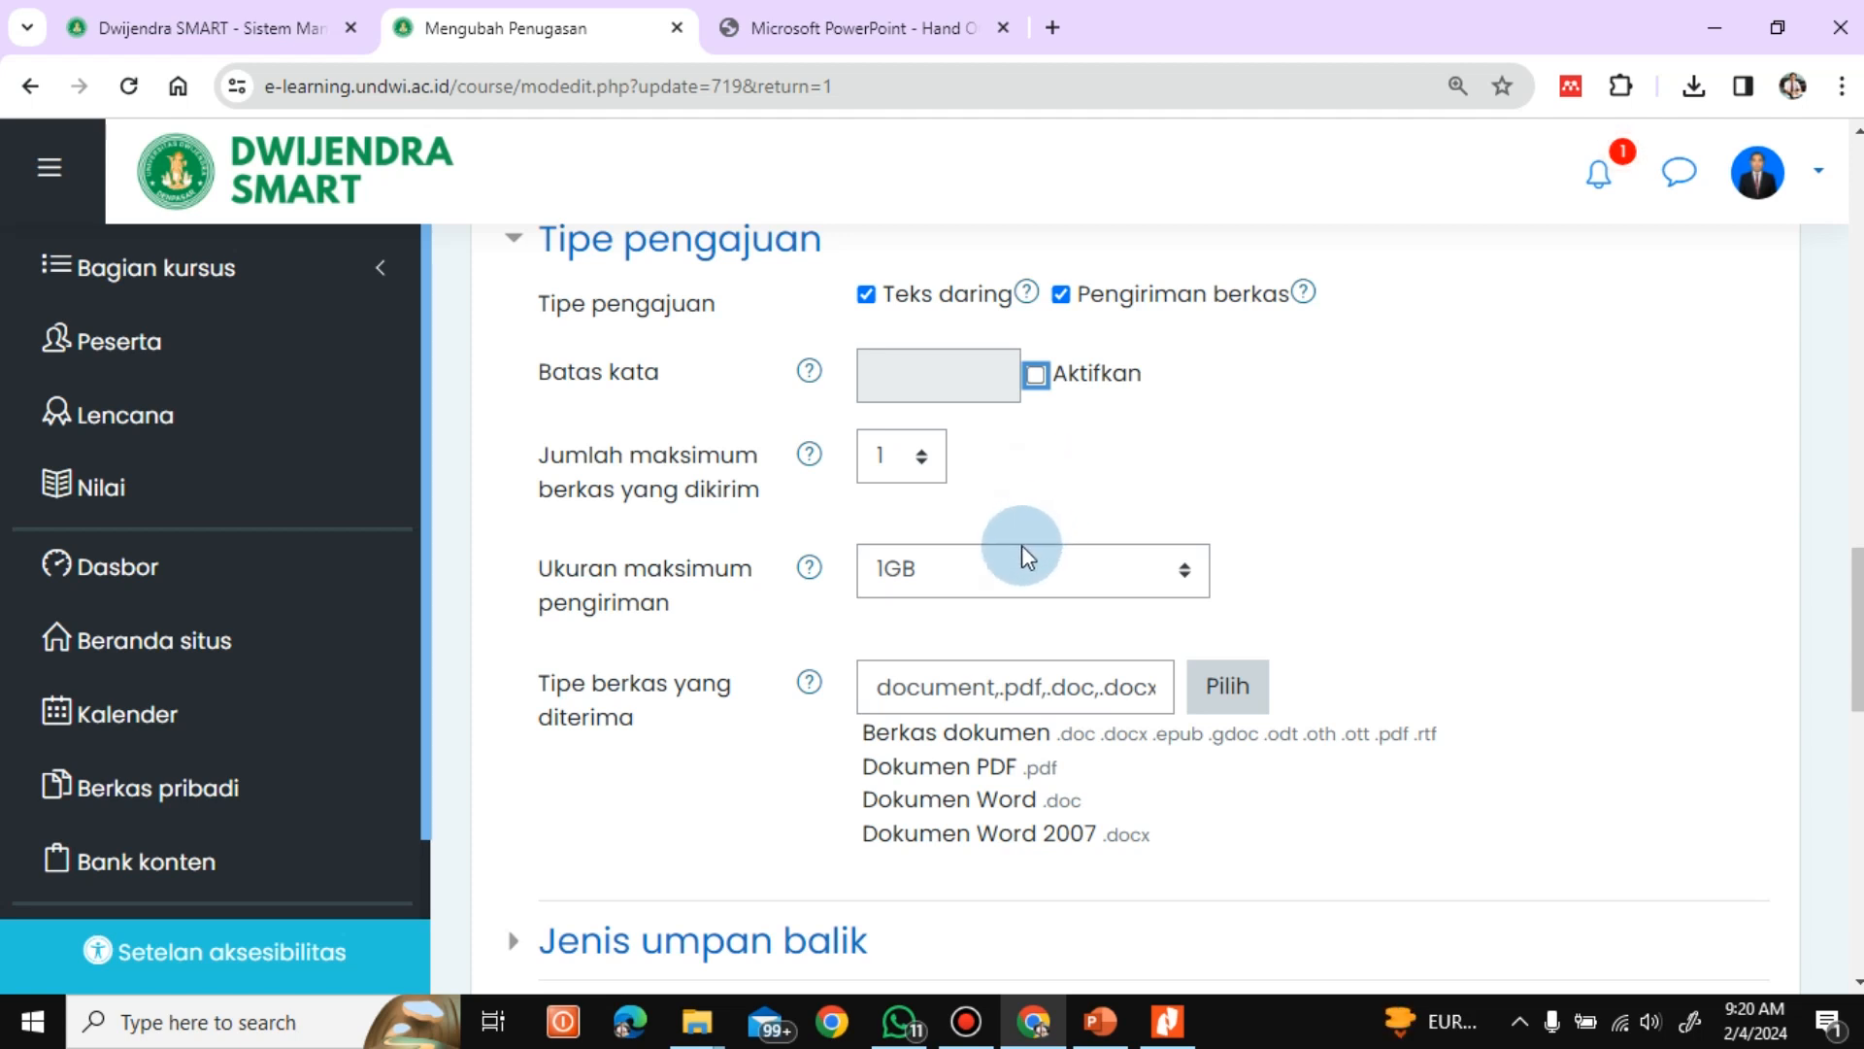
Disable Pengiriman berkas as a submission type, then save the assignment and return to the course
click(1060, 293)
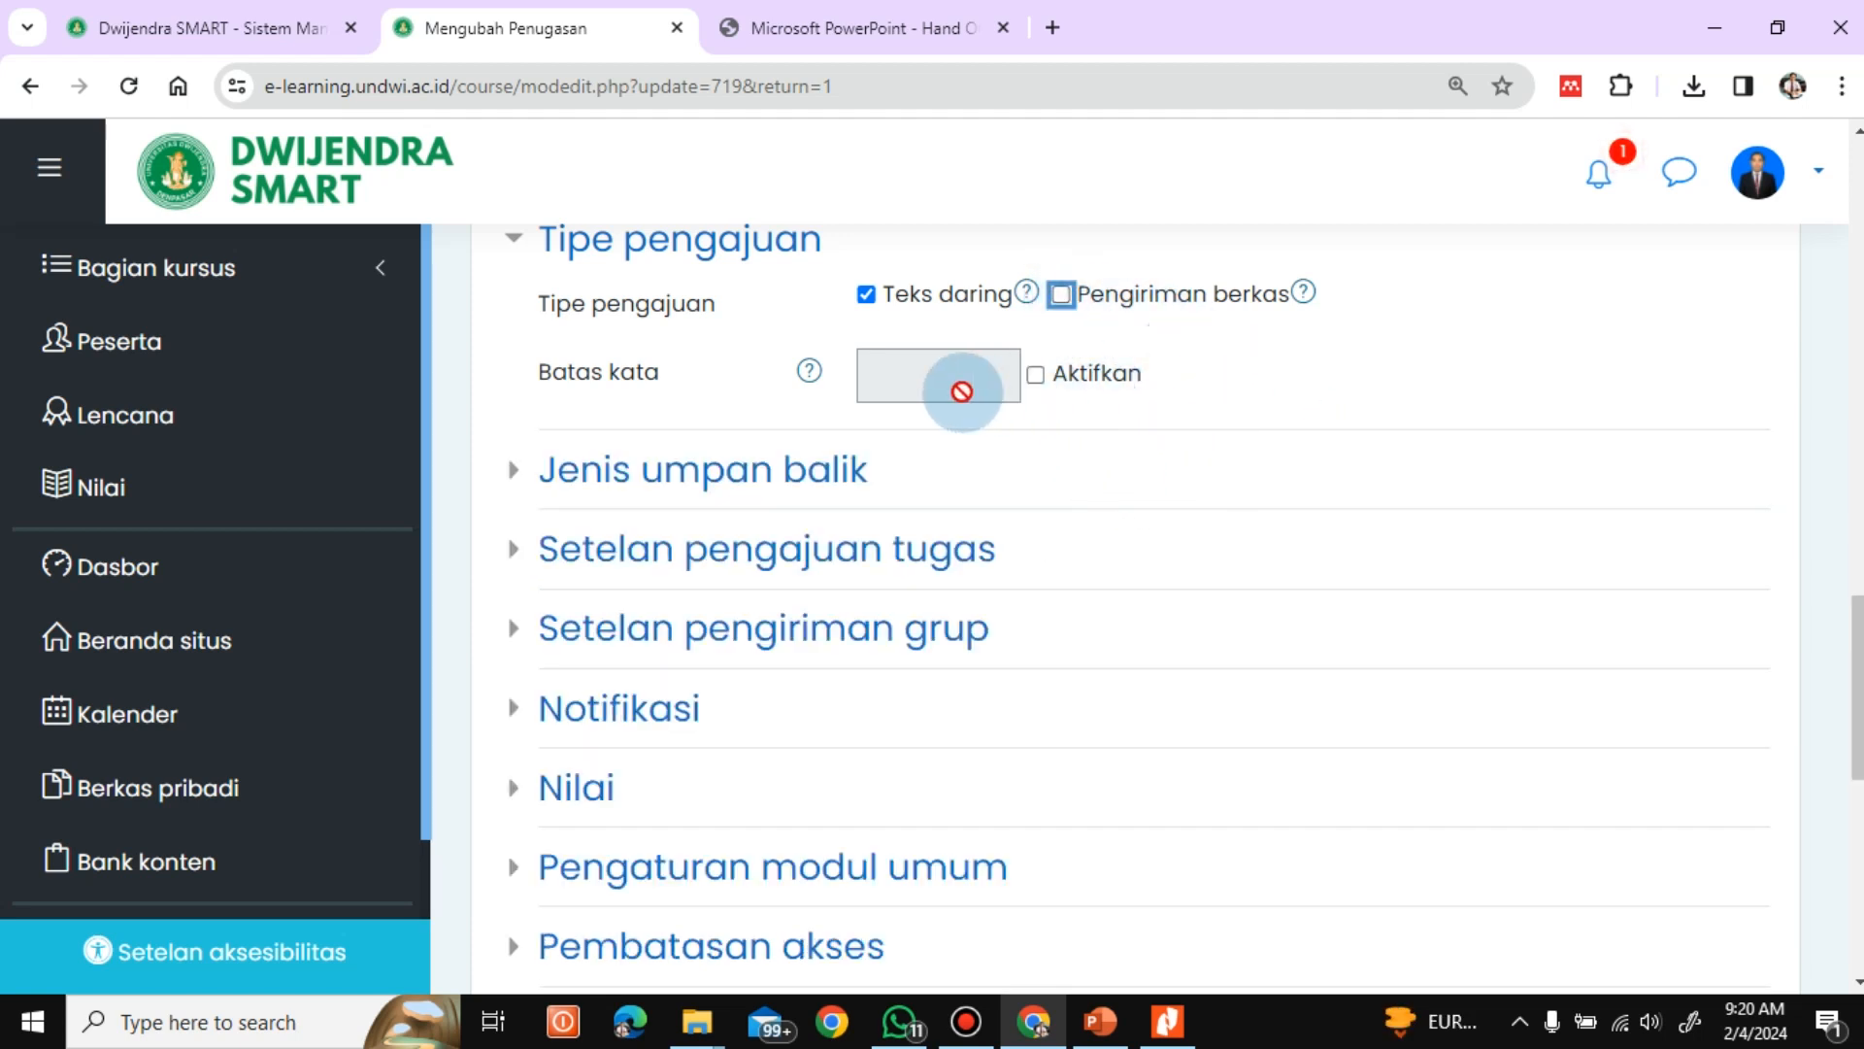
scroll(1857, 660, down, 5)
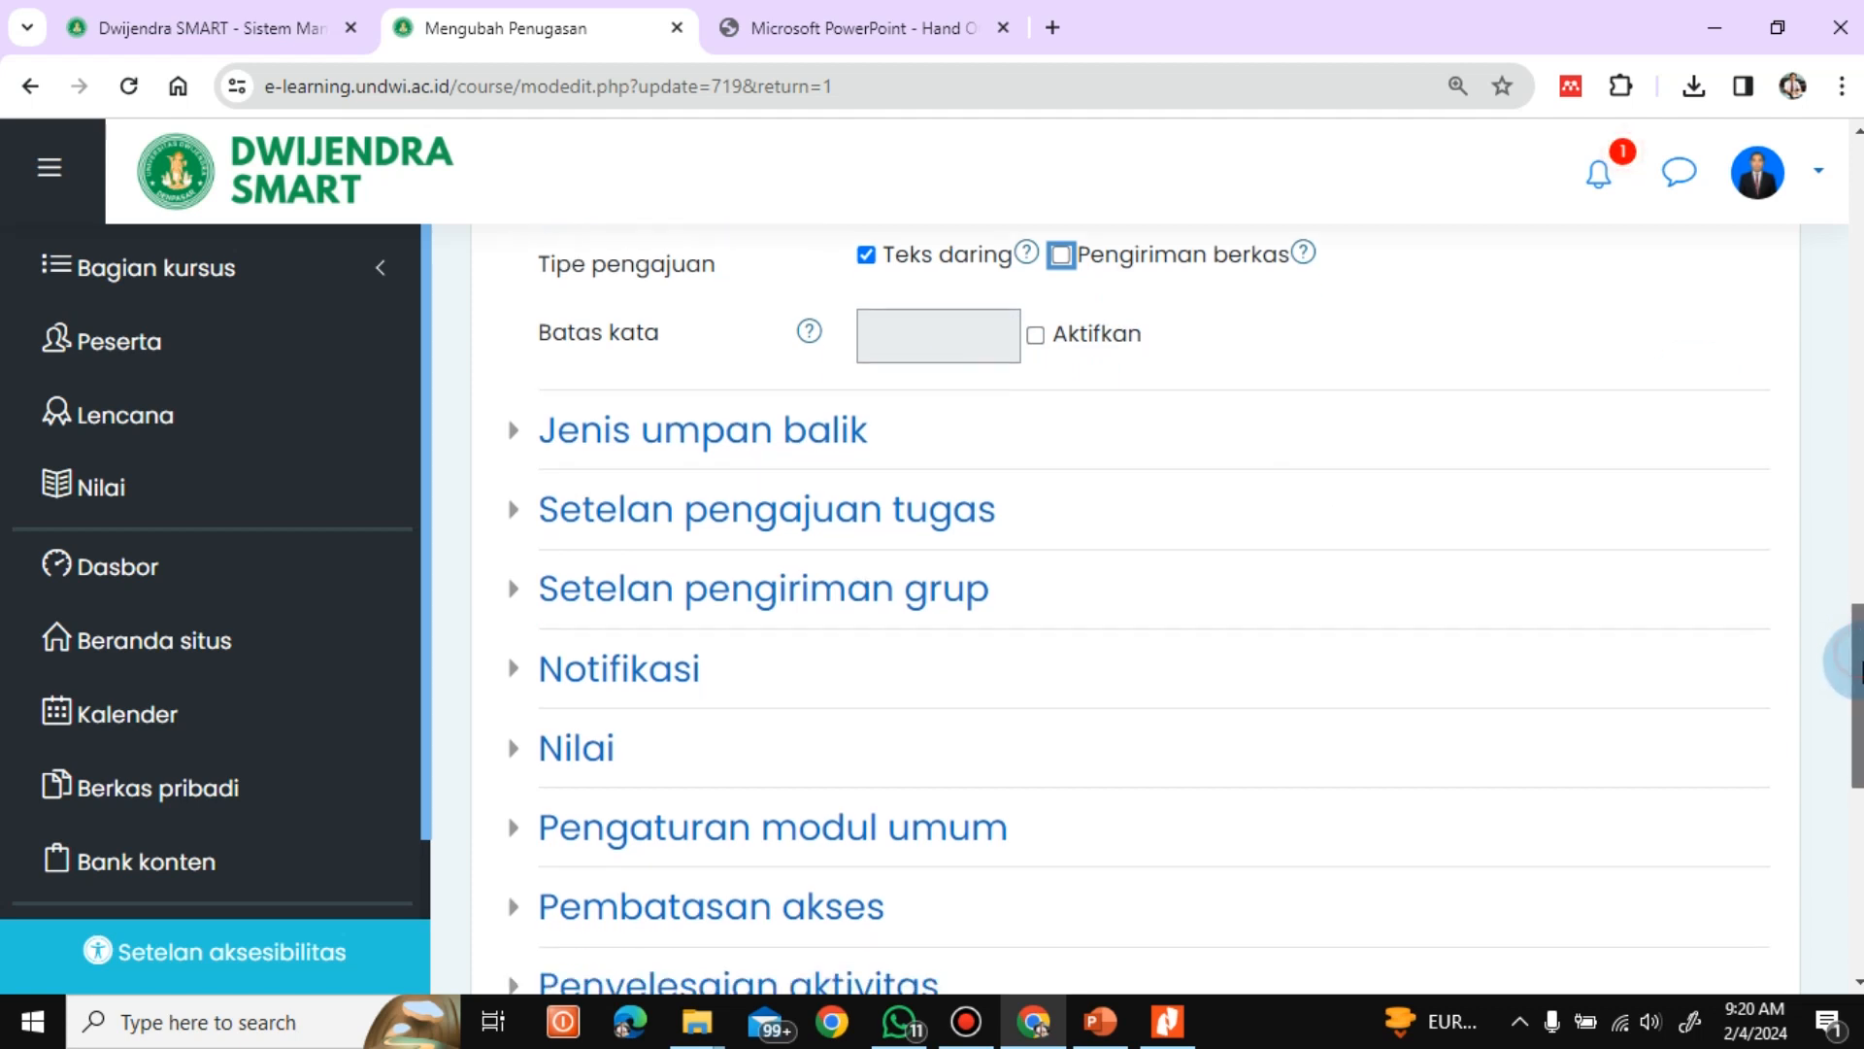
scroll(1136, 583, up, 1)
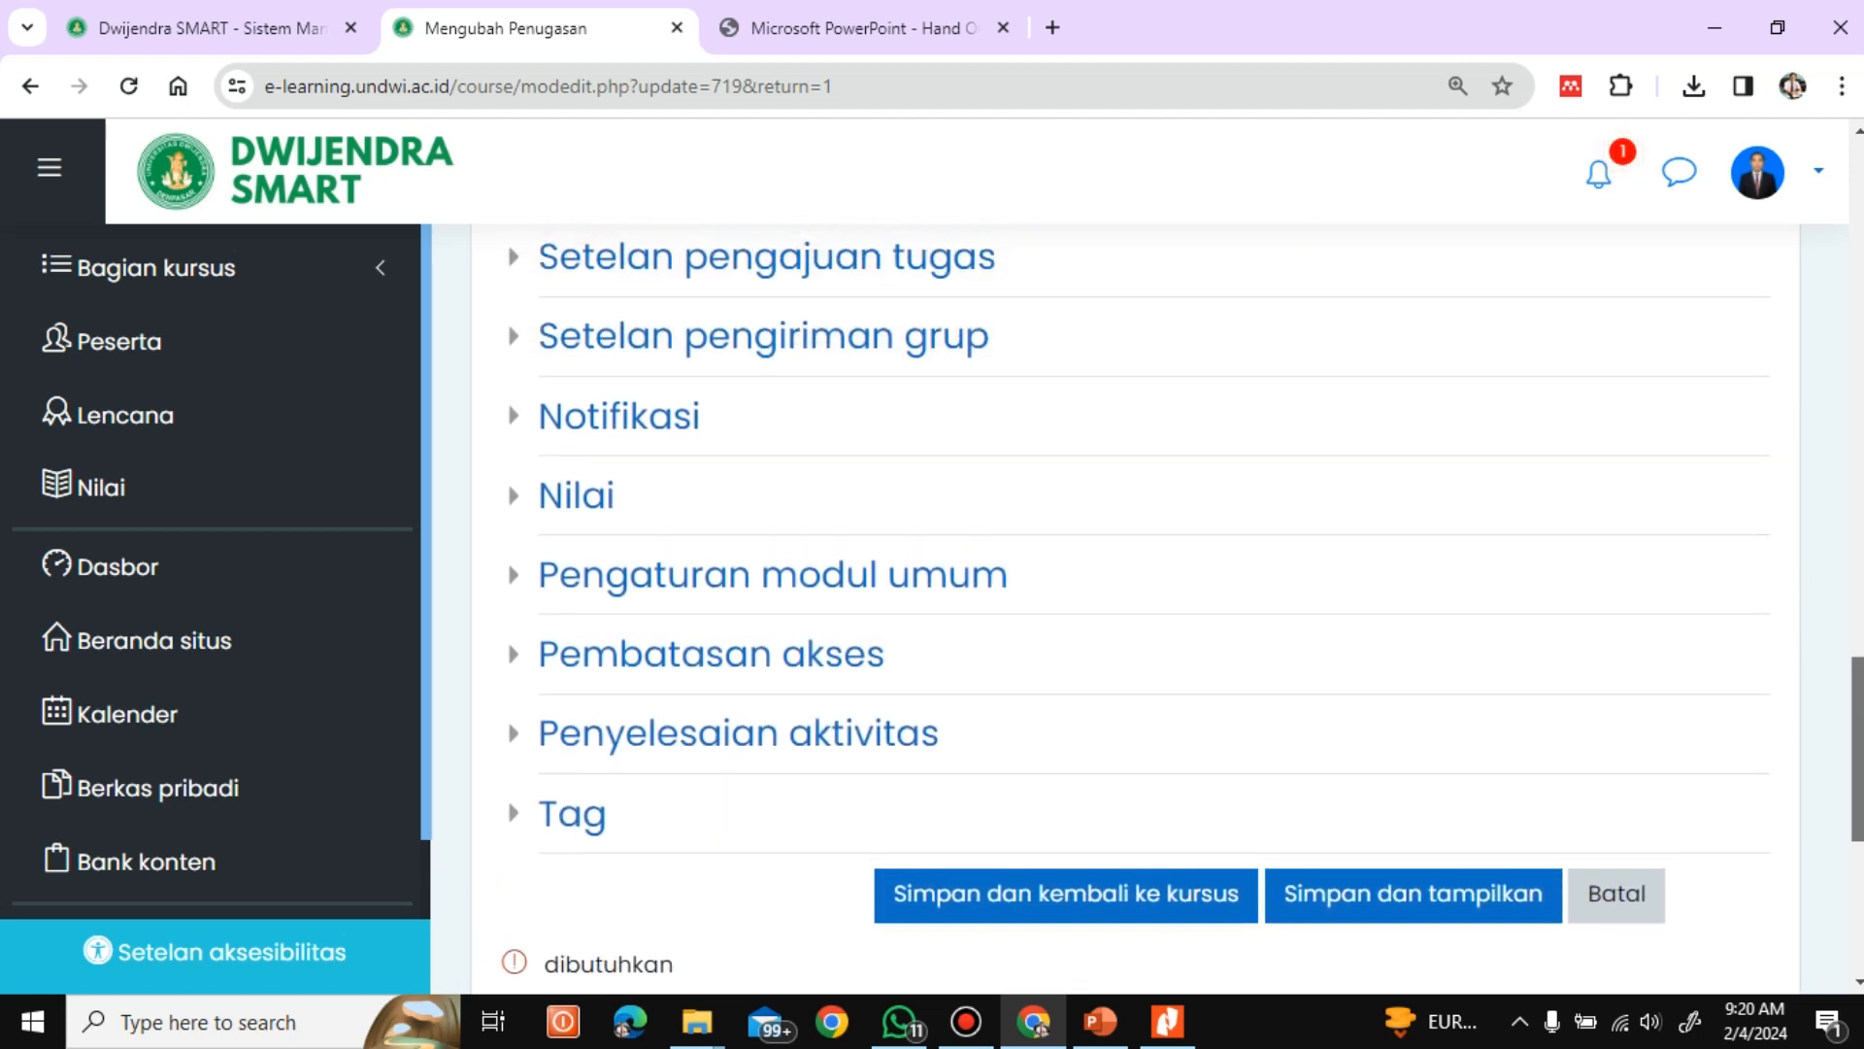
click(1071, 908)
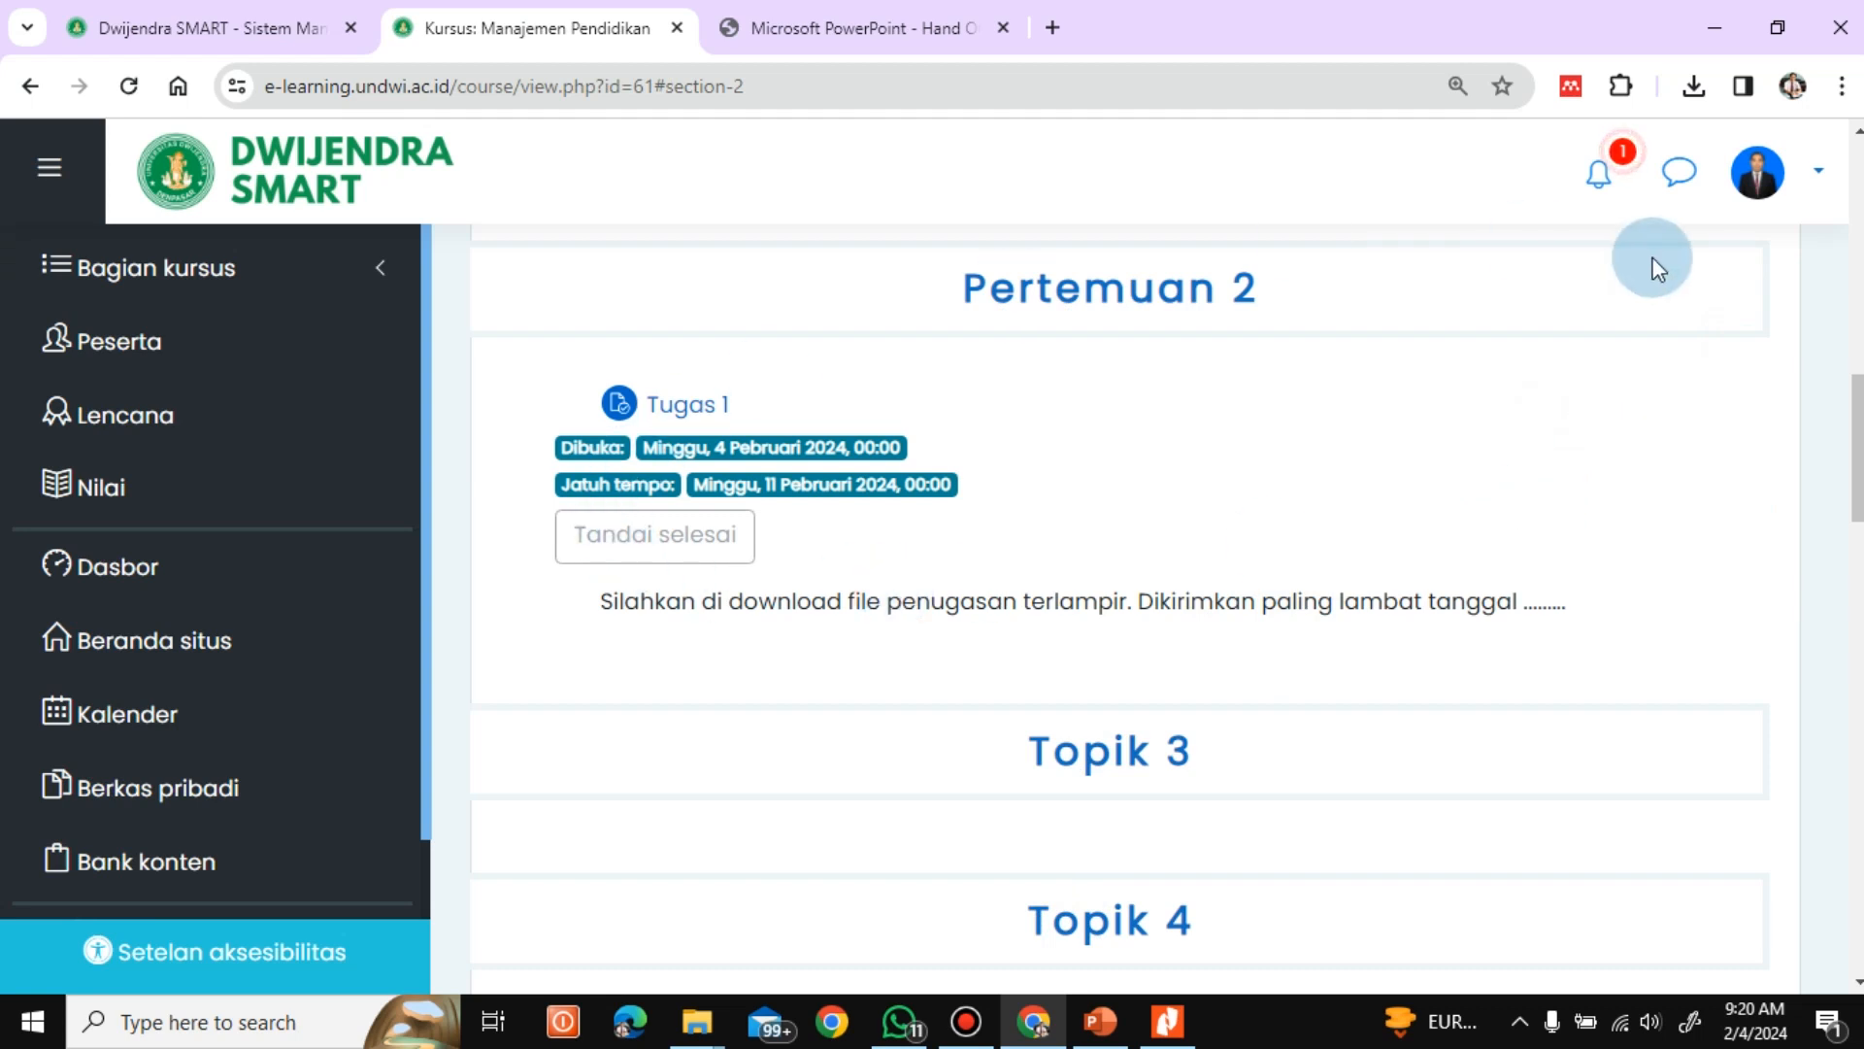
Log out of the lecturer account and bring up the login form on the site home
click(1818, 177)
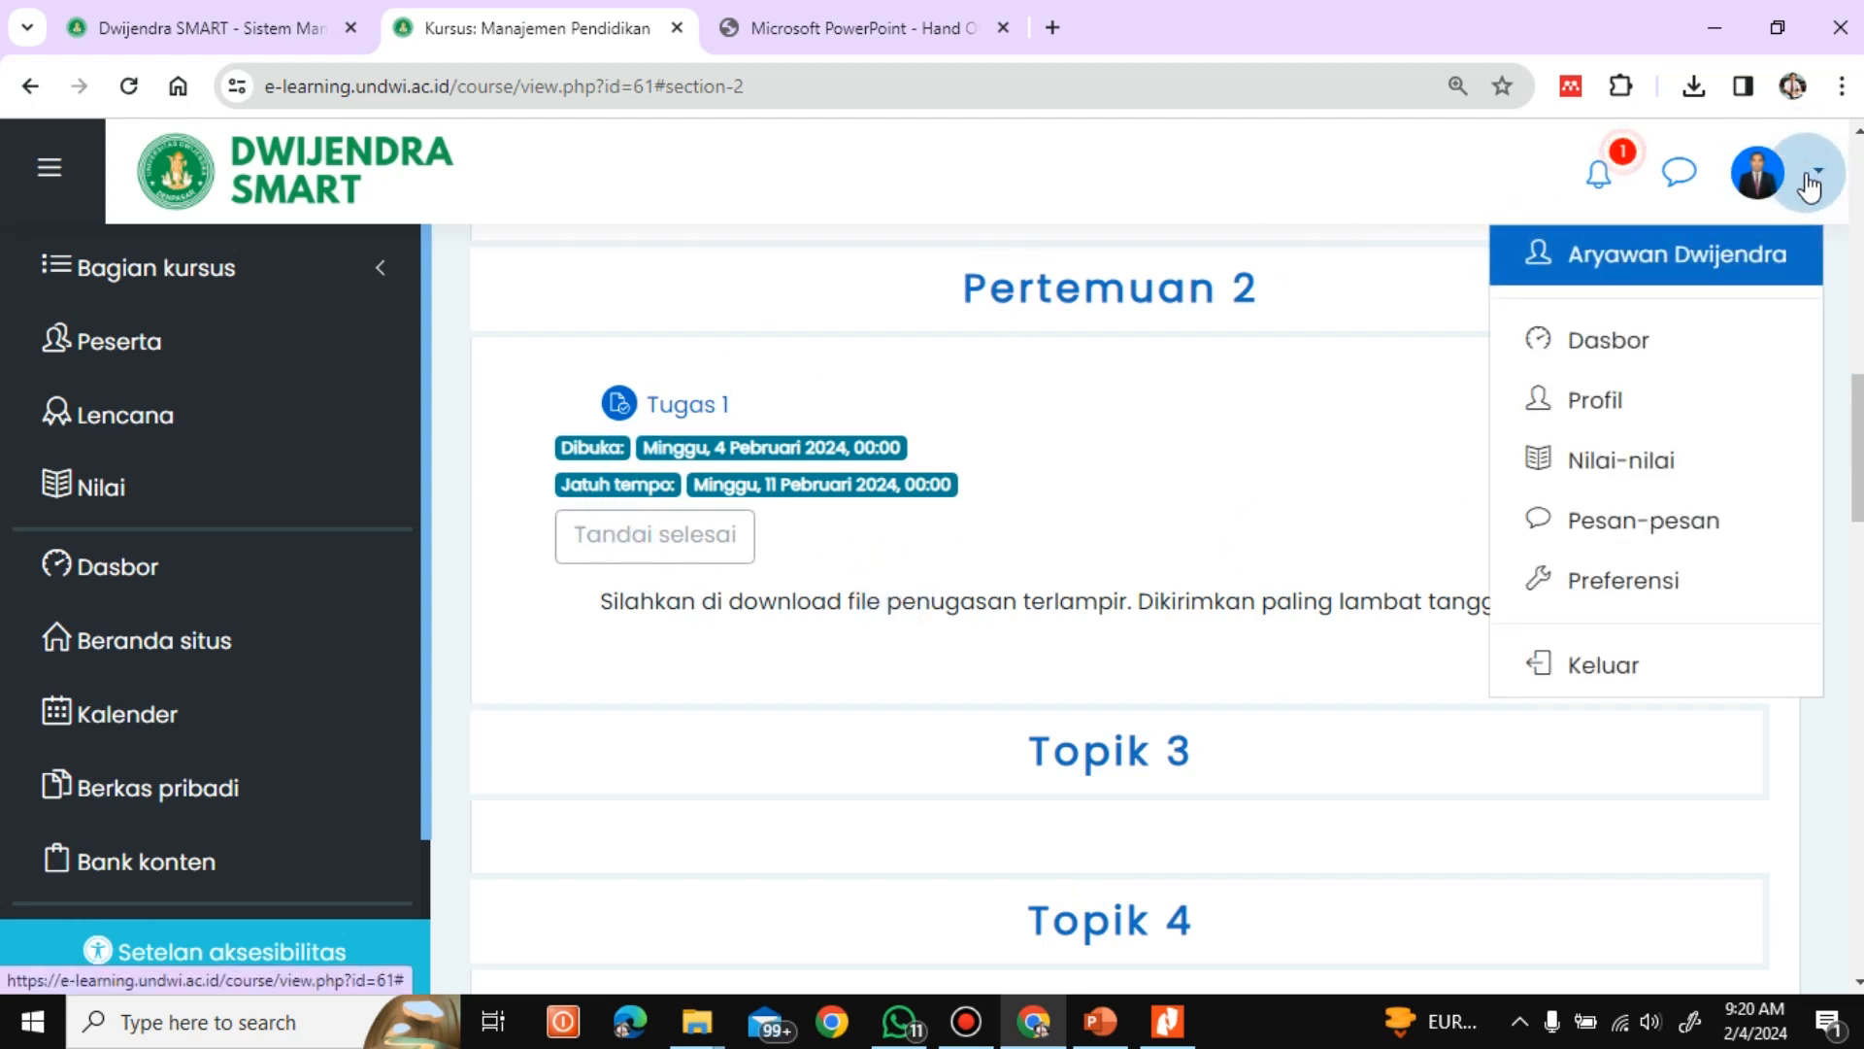
click(1601, 648)
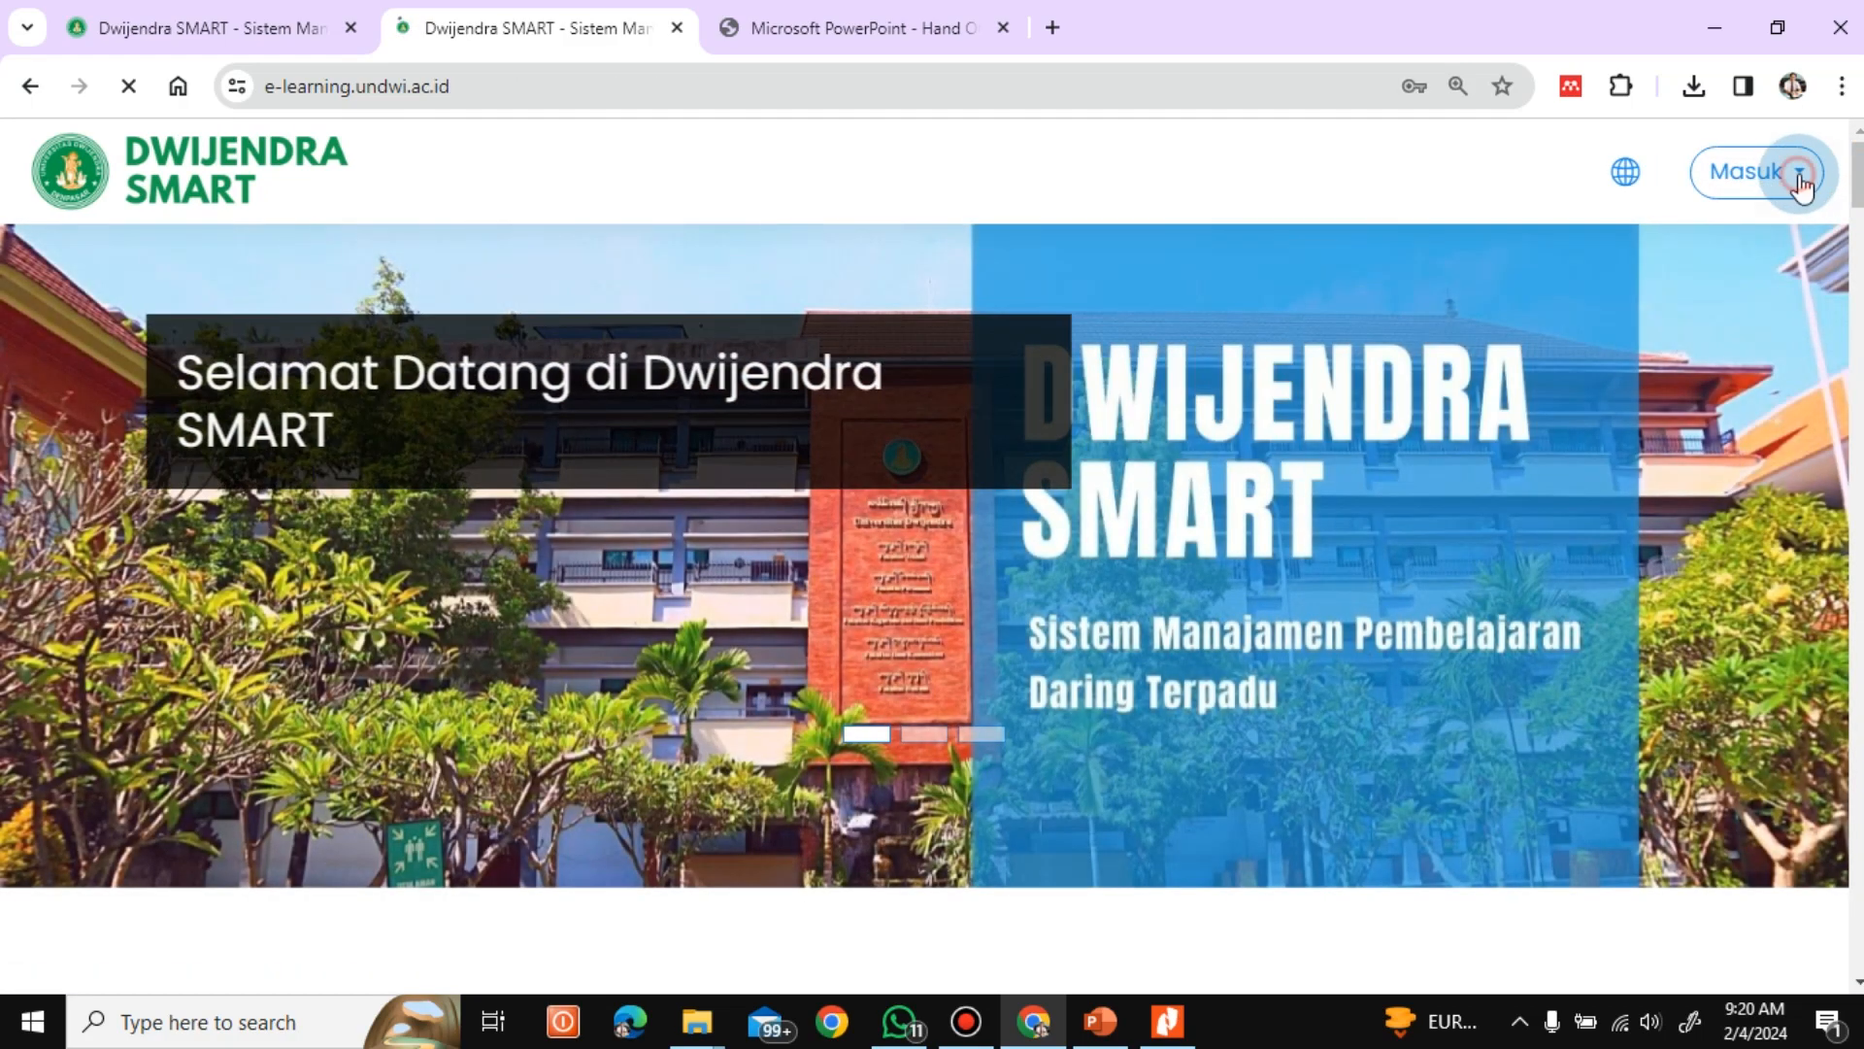
click(1757, 173)
click(1580, 346)
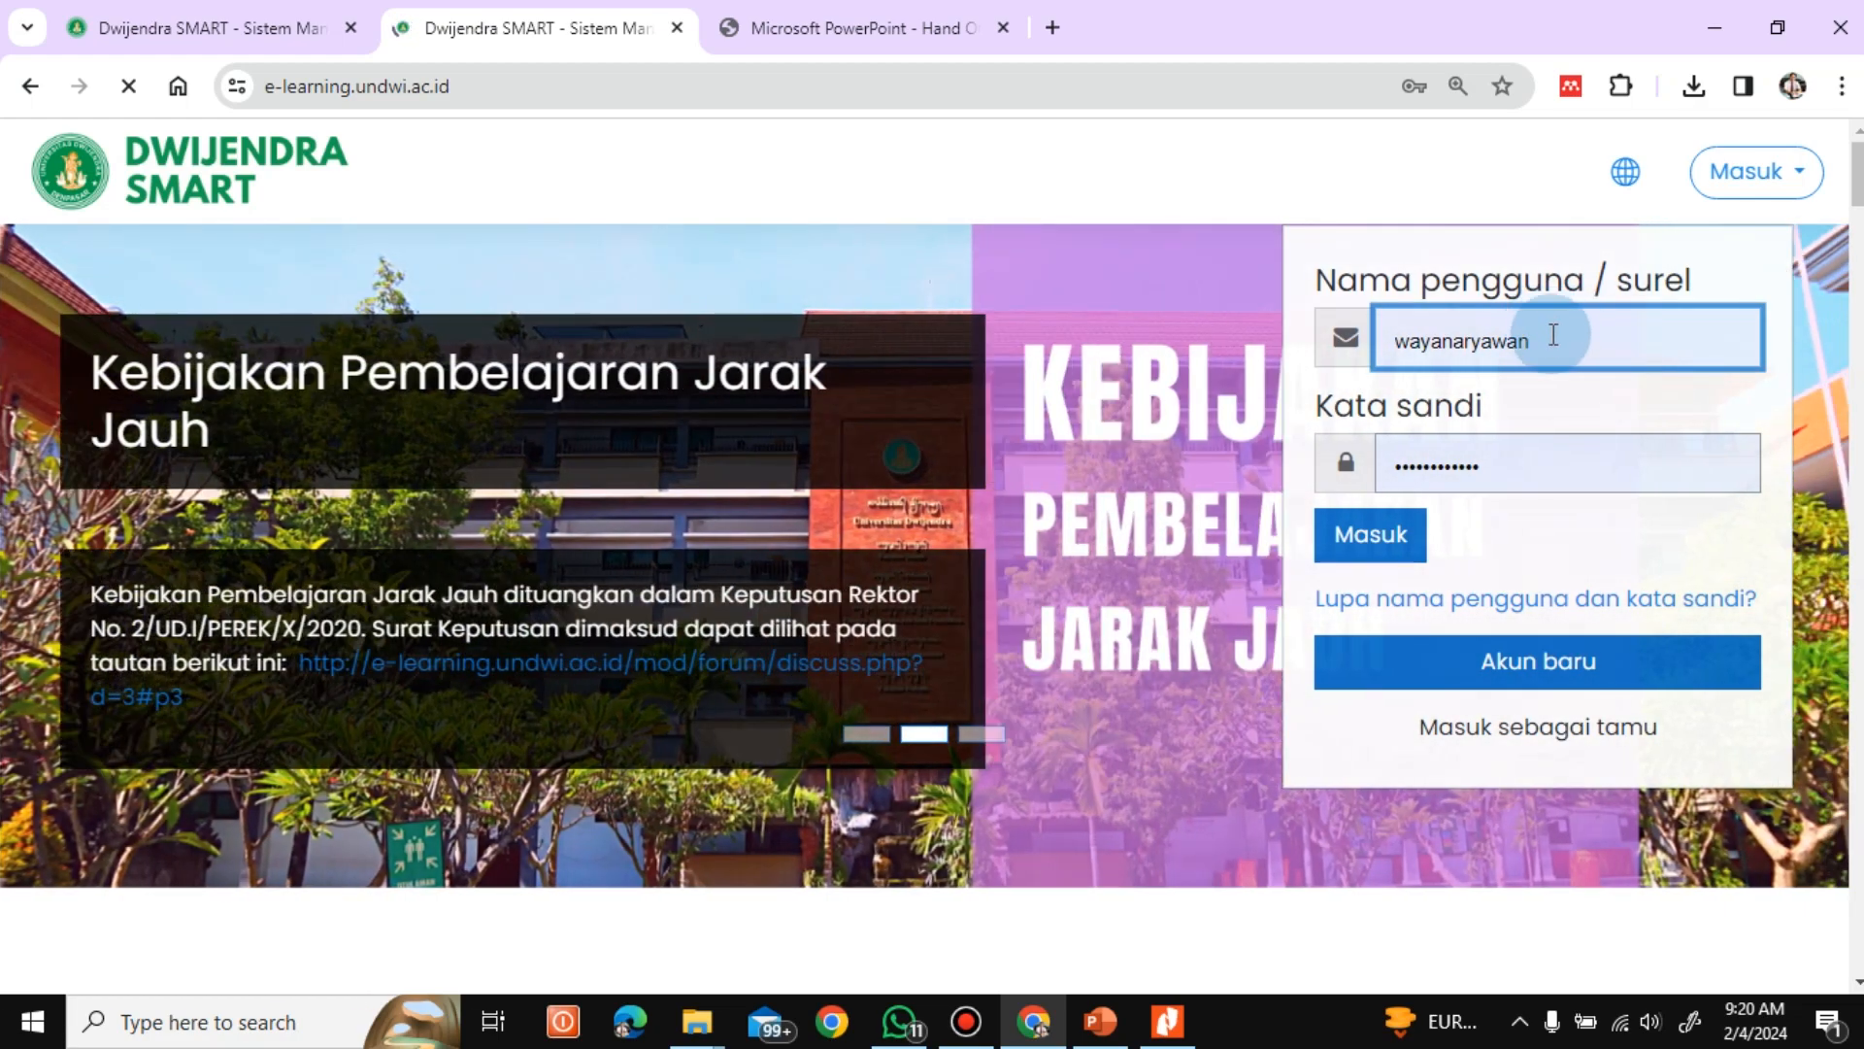
click(1736, 173)
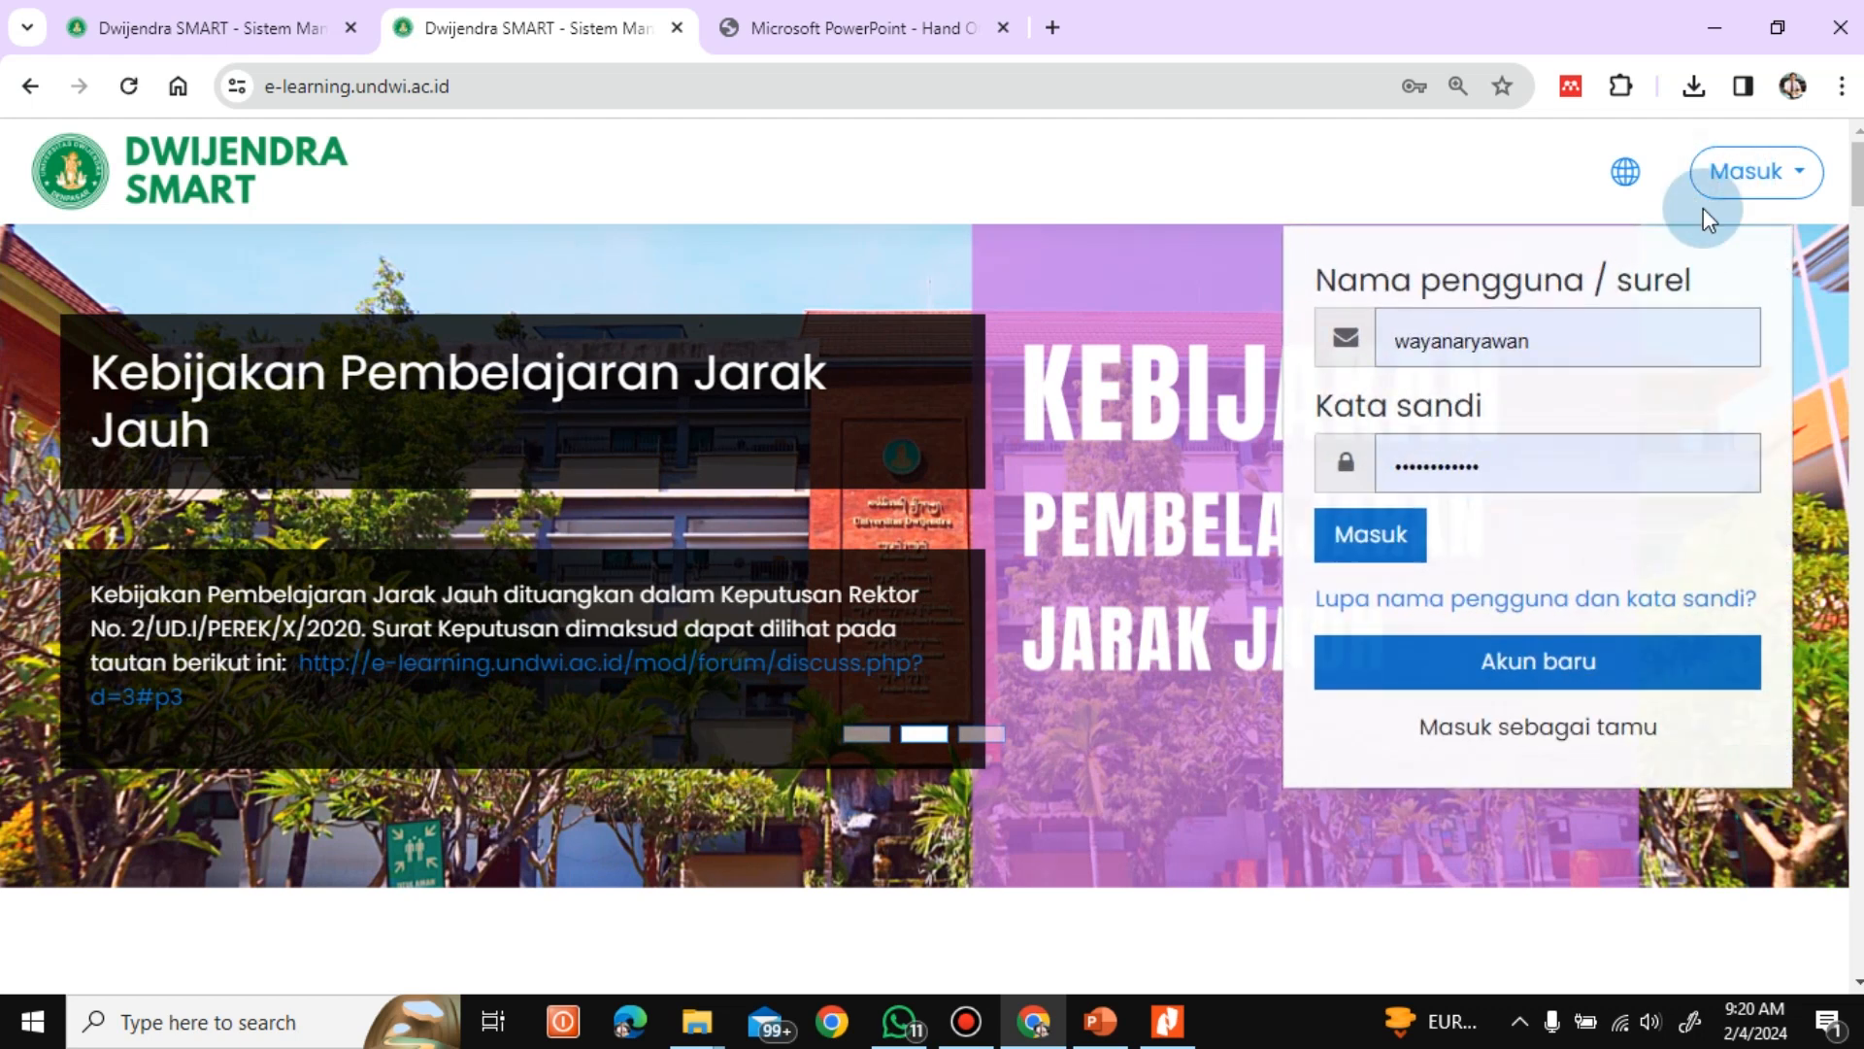
click(1534, 343)
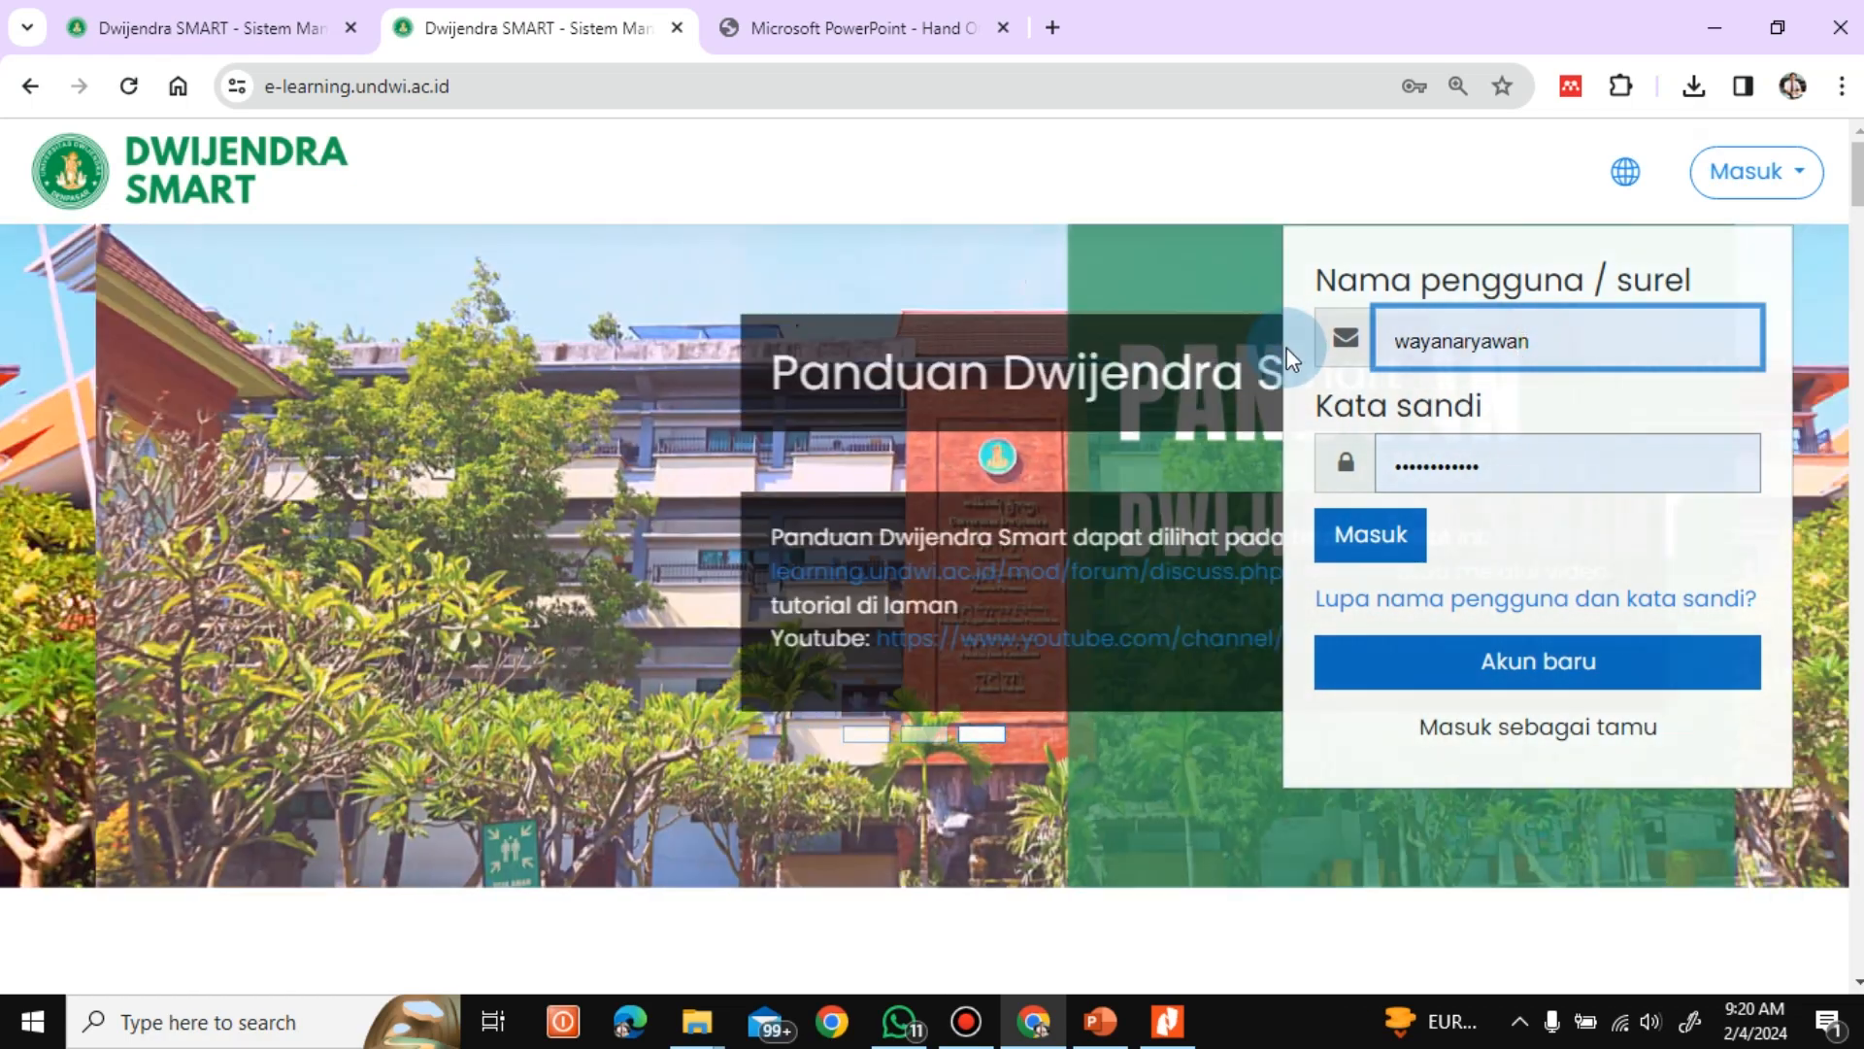
click(1743, 177)
click(1739, 178)
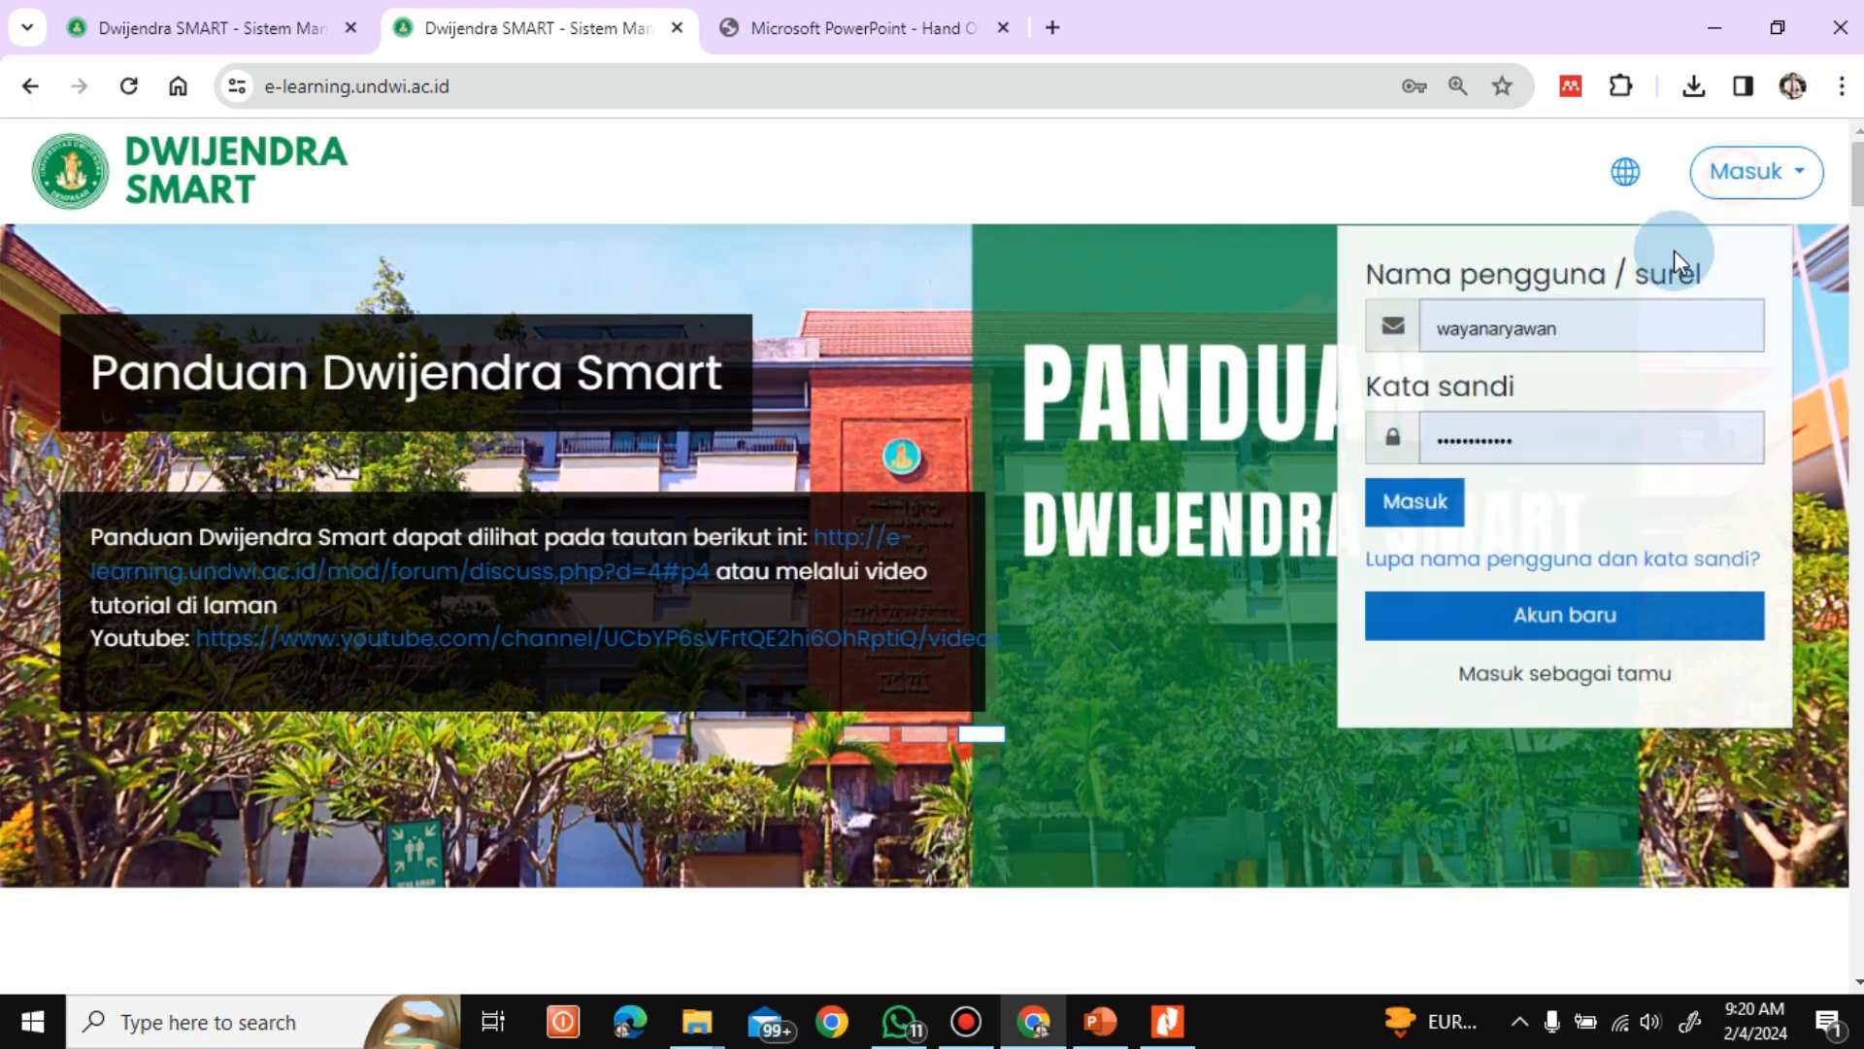
Replace the prefilled username with the student's saved username and log in with the password already filled in
click(1500, 345)
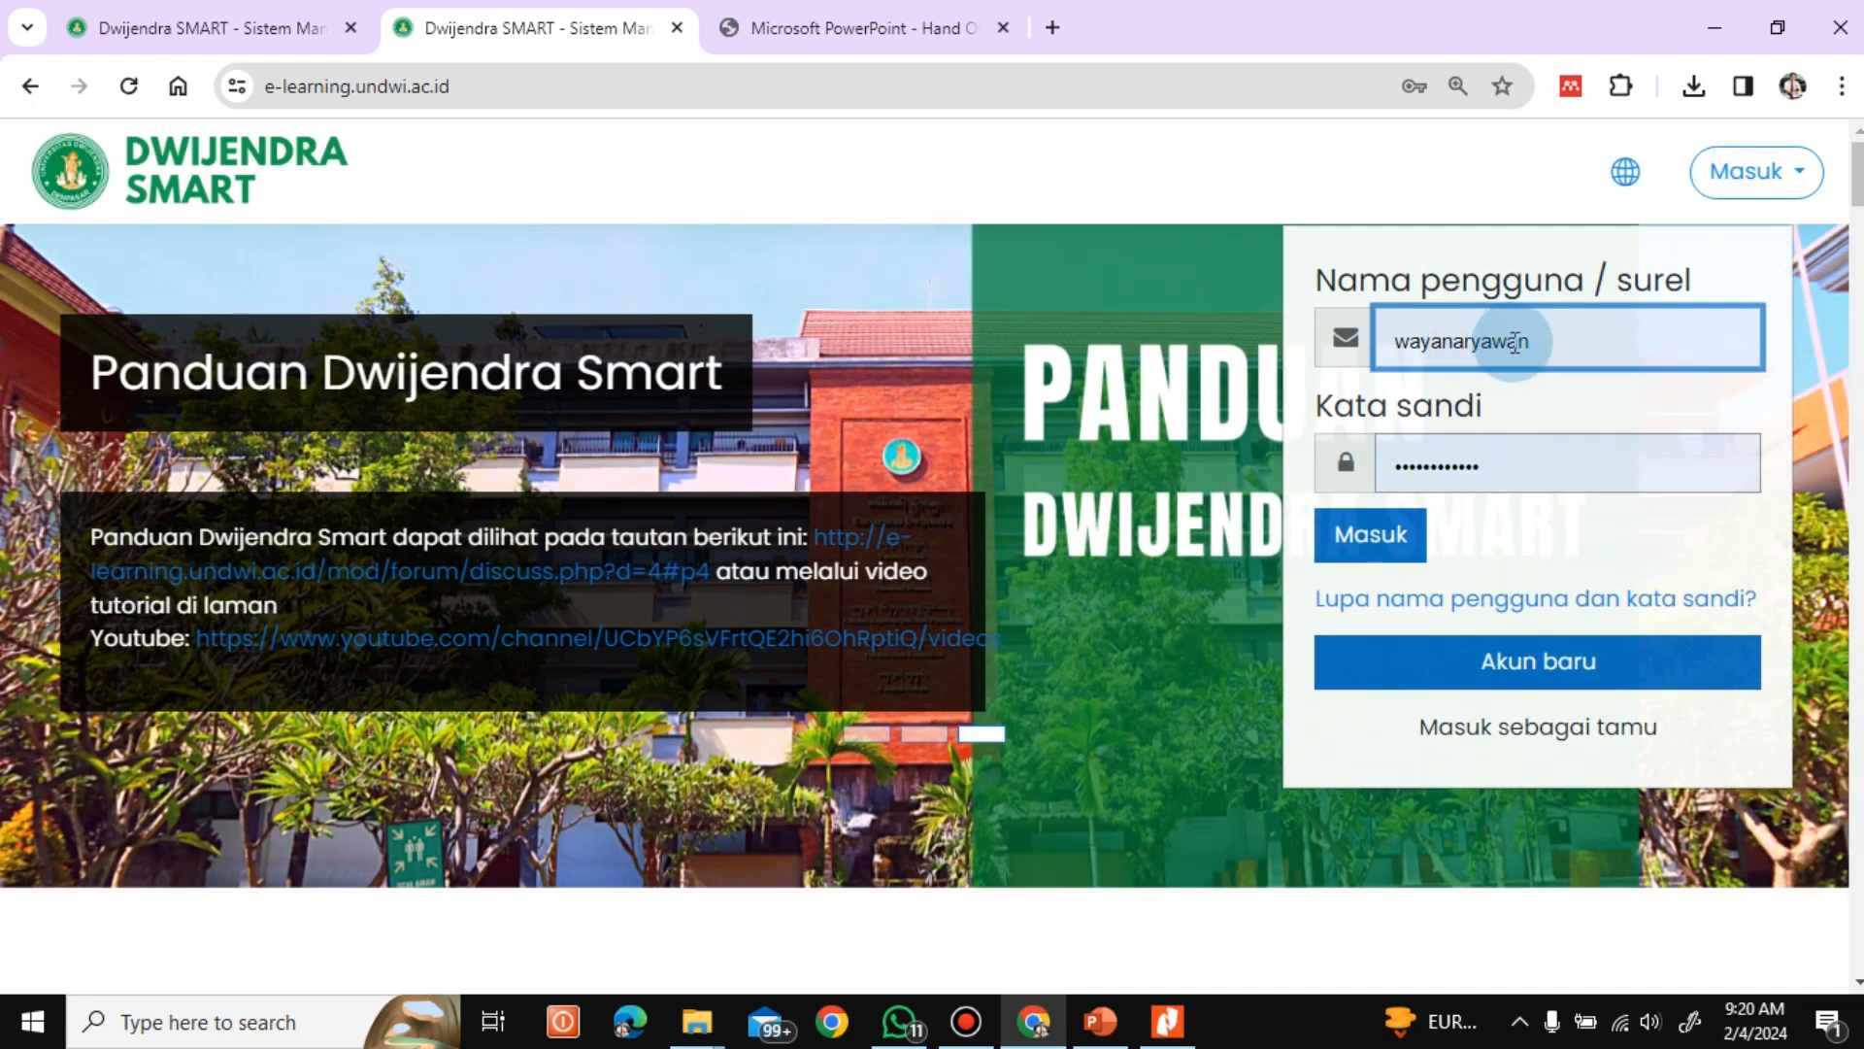
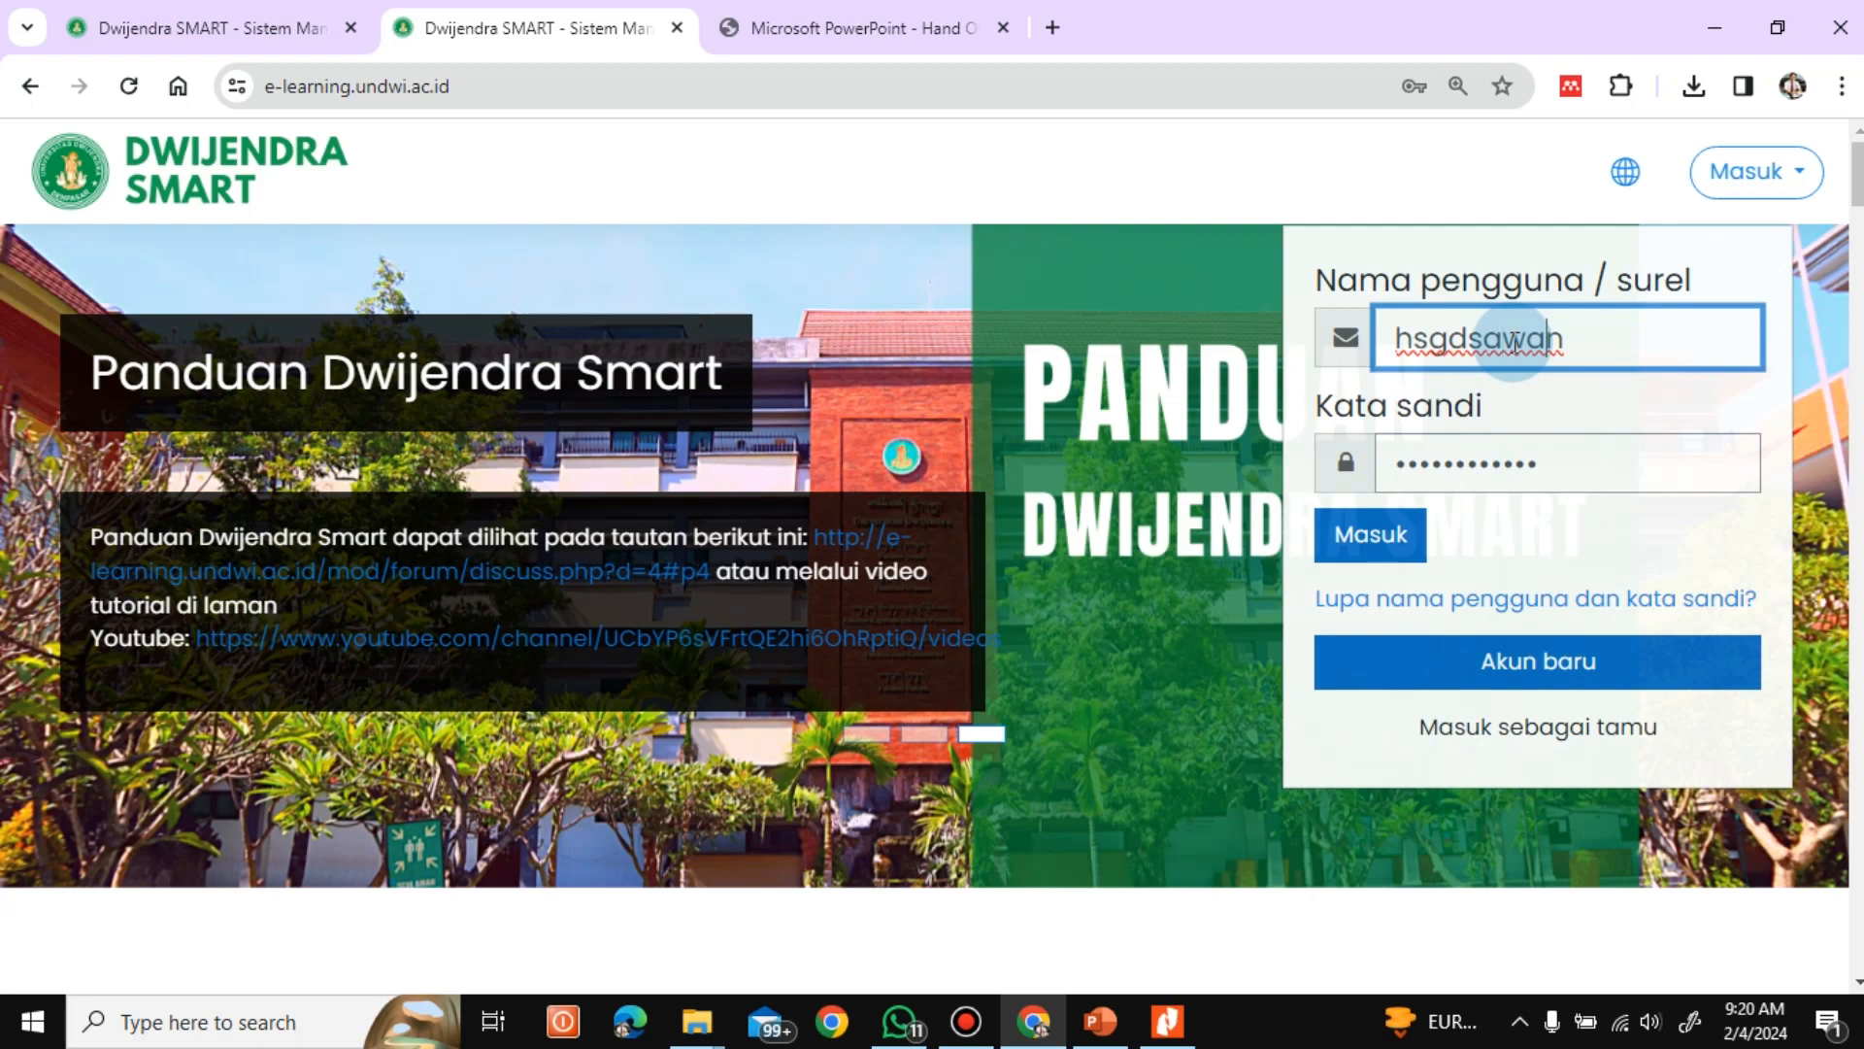
key(BackSpace)
key(BackSpace)
key(BackSpace)
key(BackSpace)
key(BackSpace)
key(BackSpace)
key(BackSpace)
key(BackSpace)
key(BackSpace)
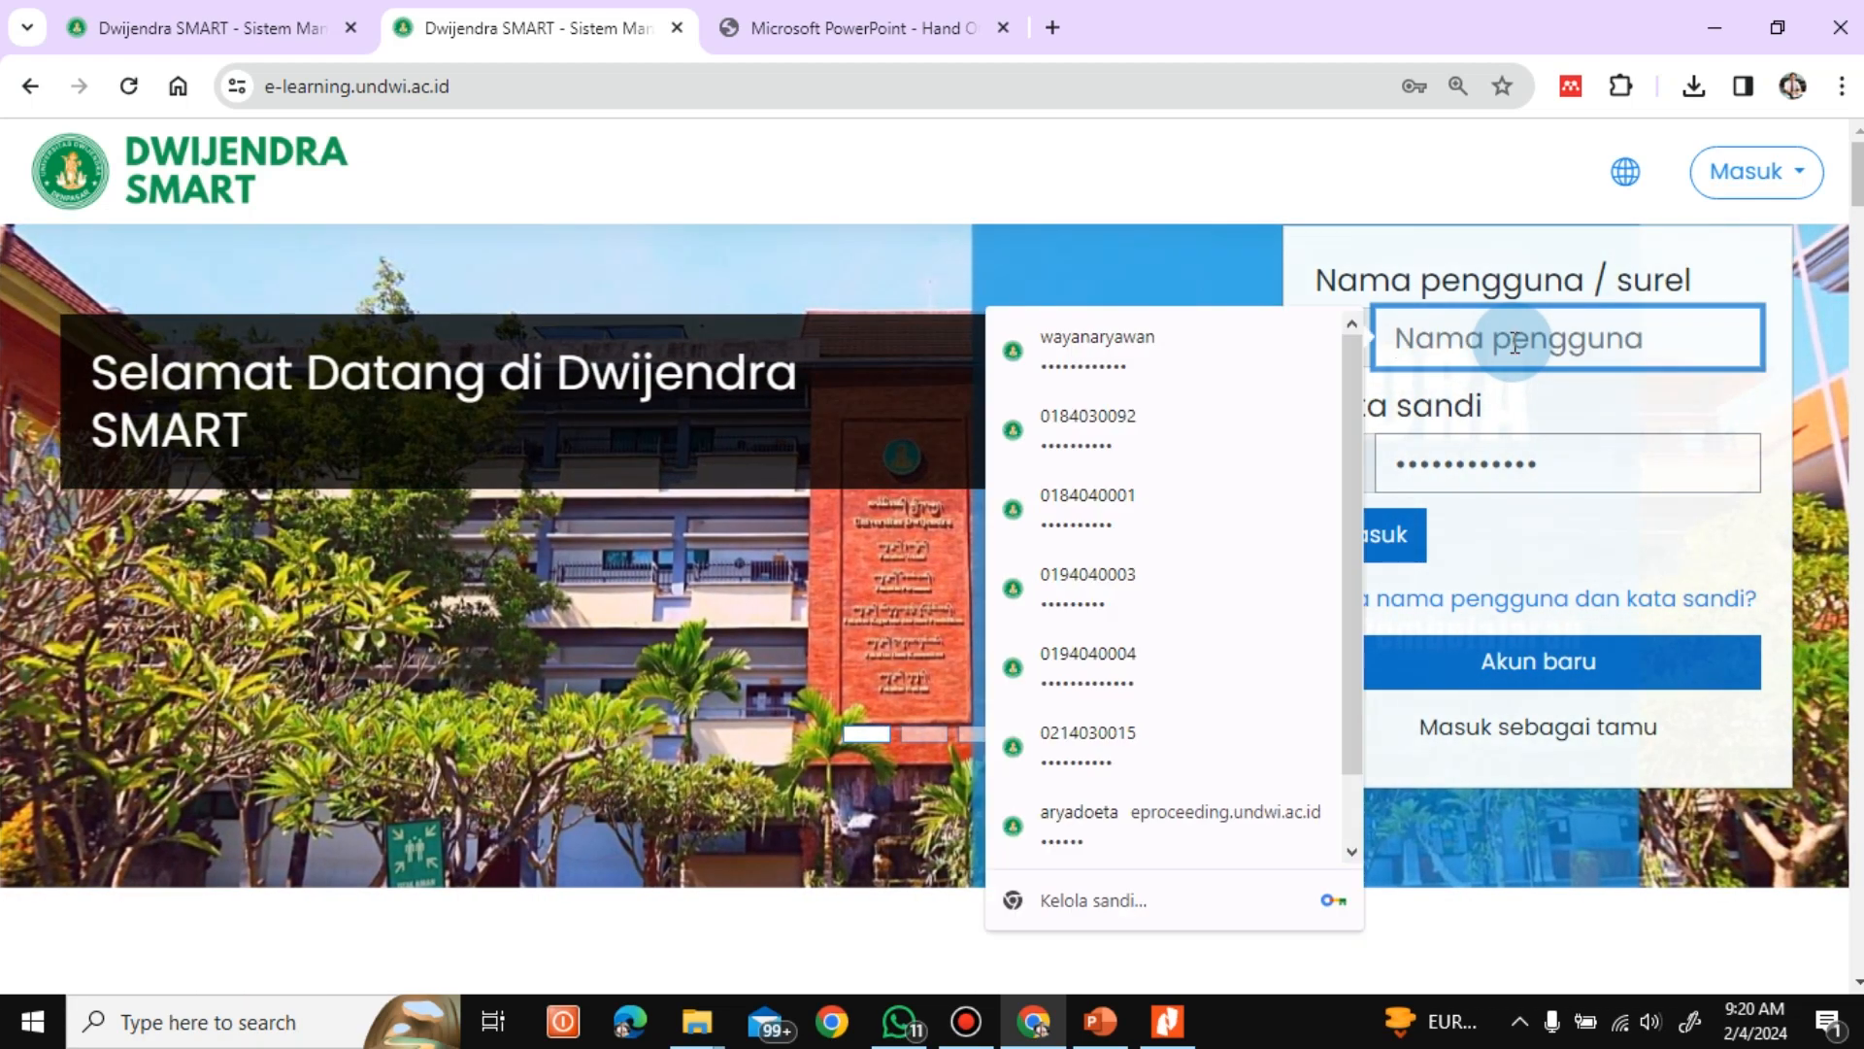
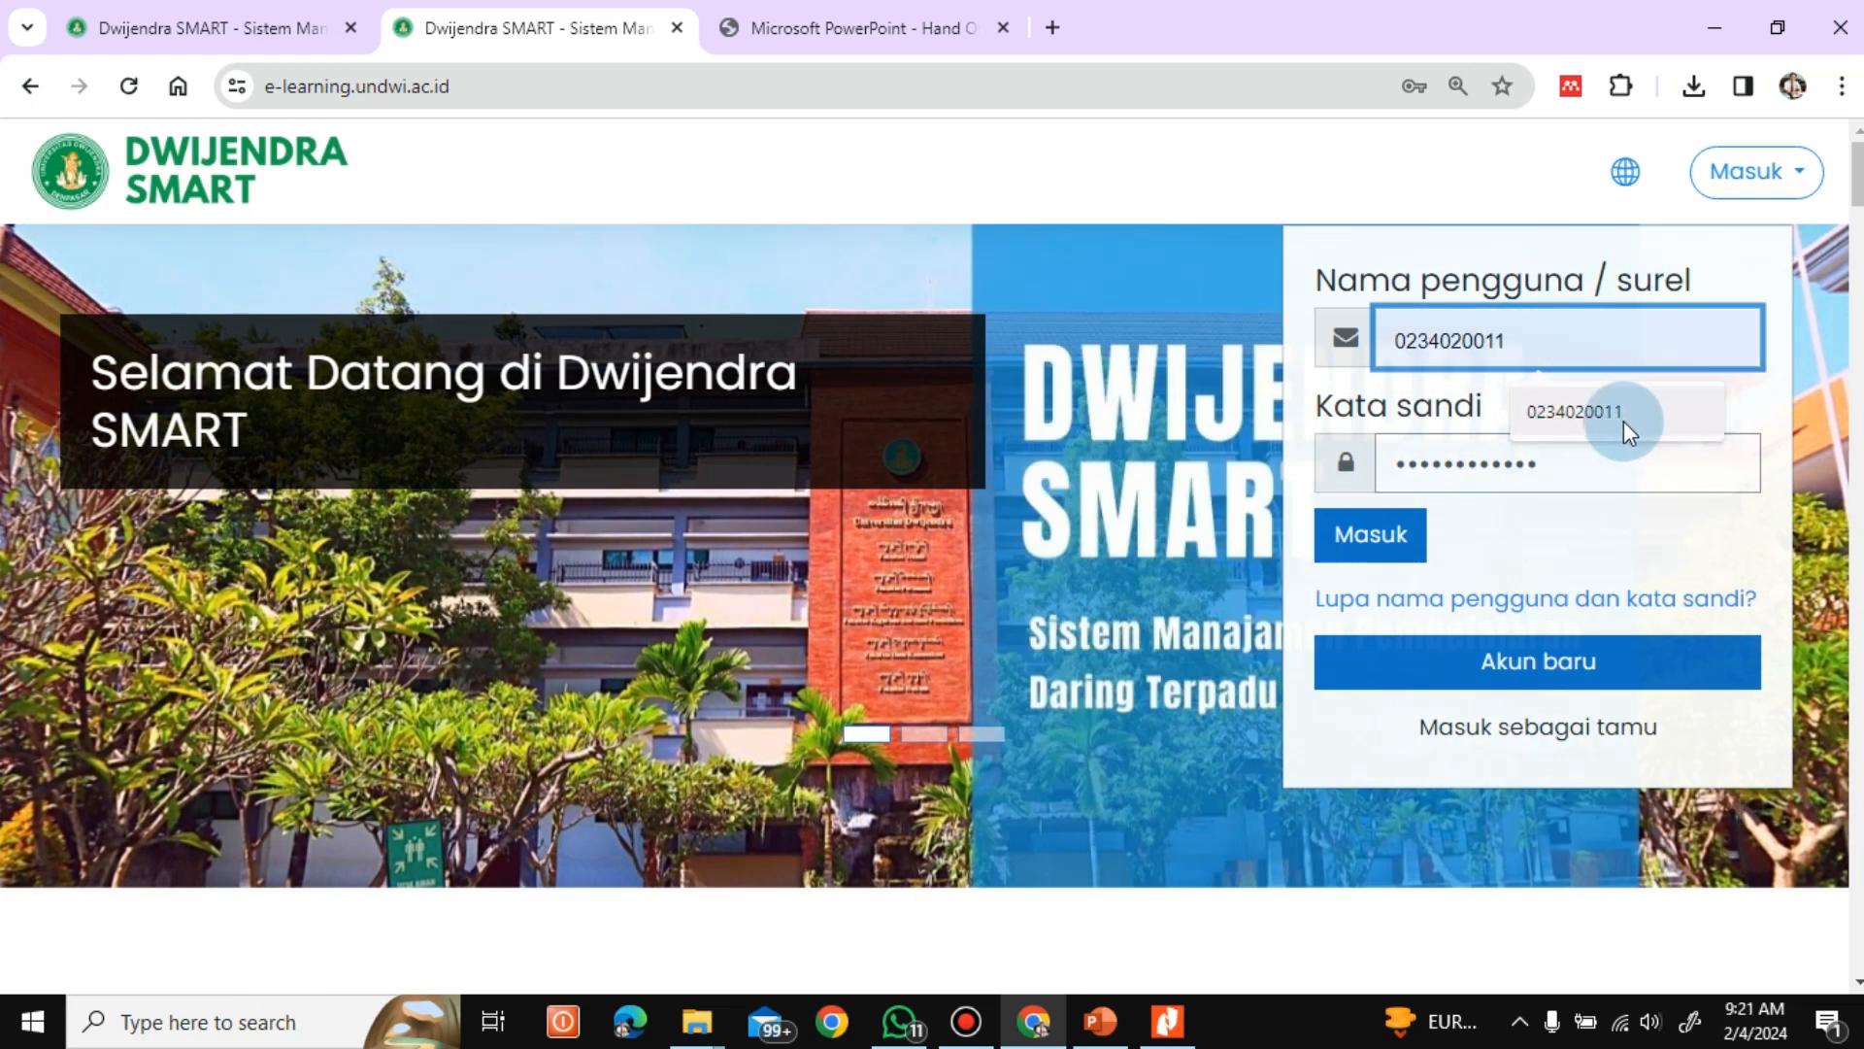
click(1624, 420)
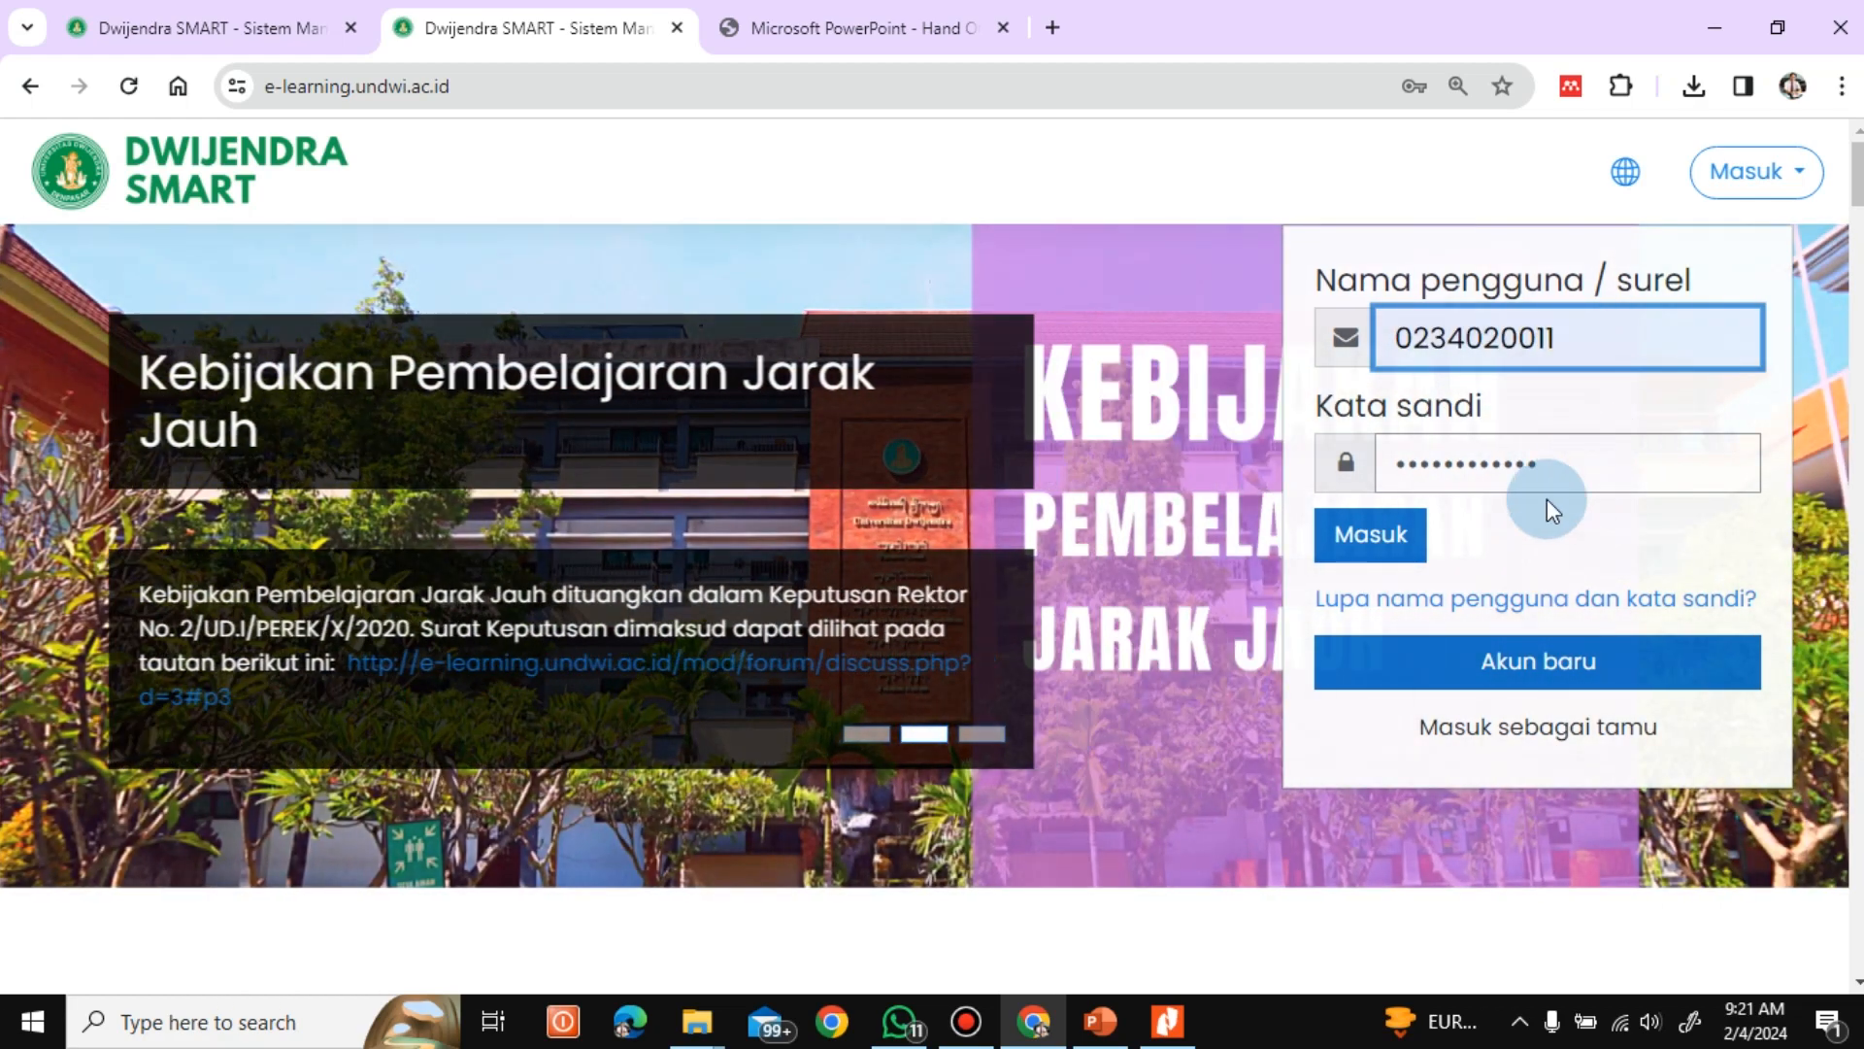
click(1382, 540)
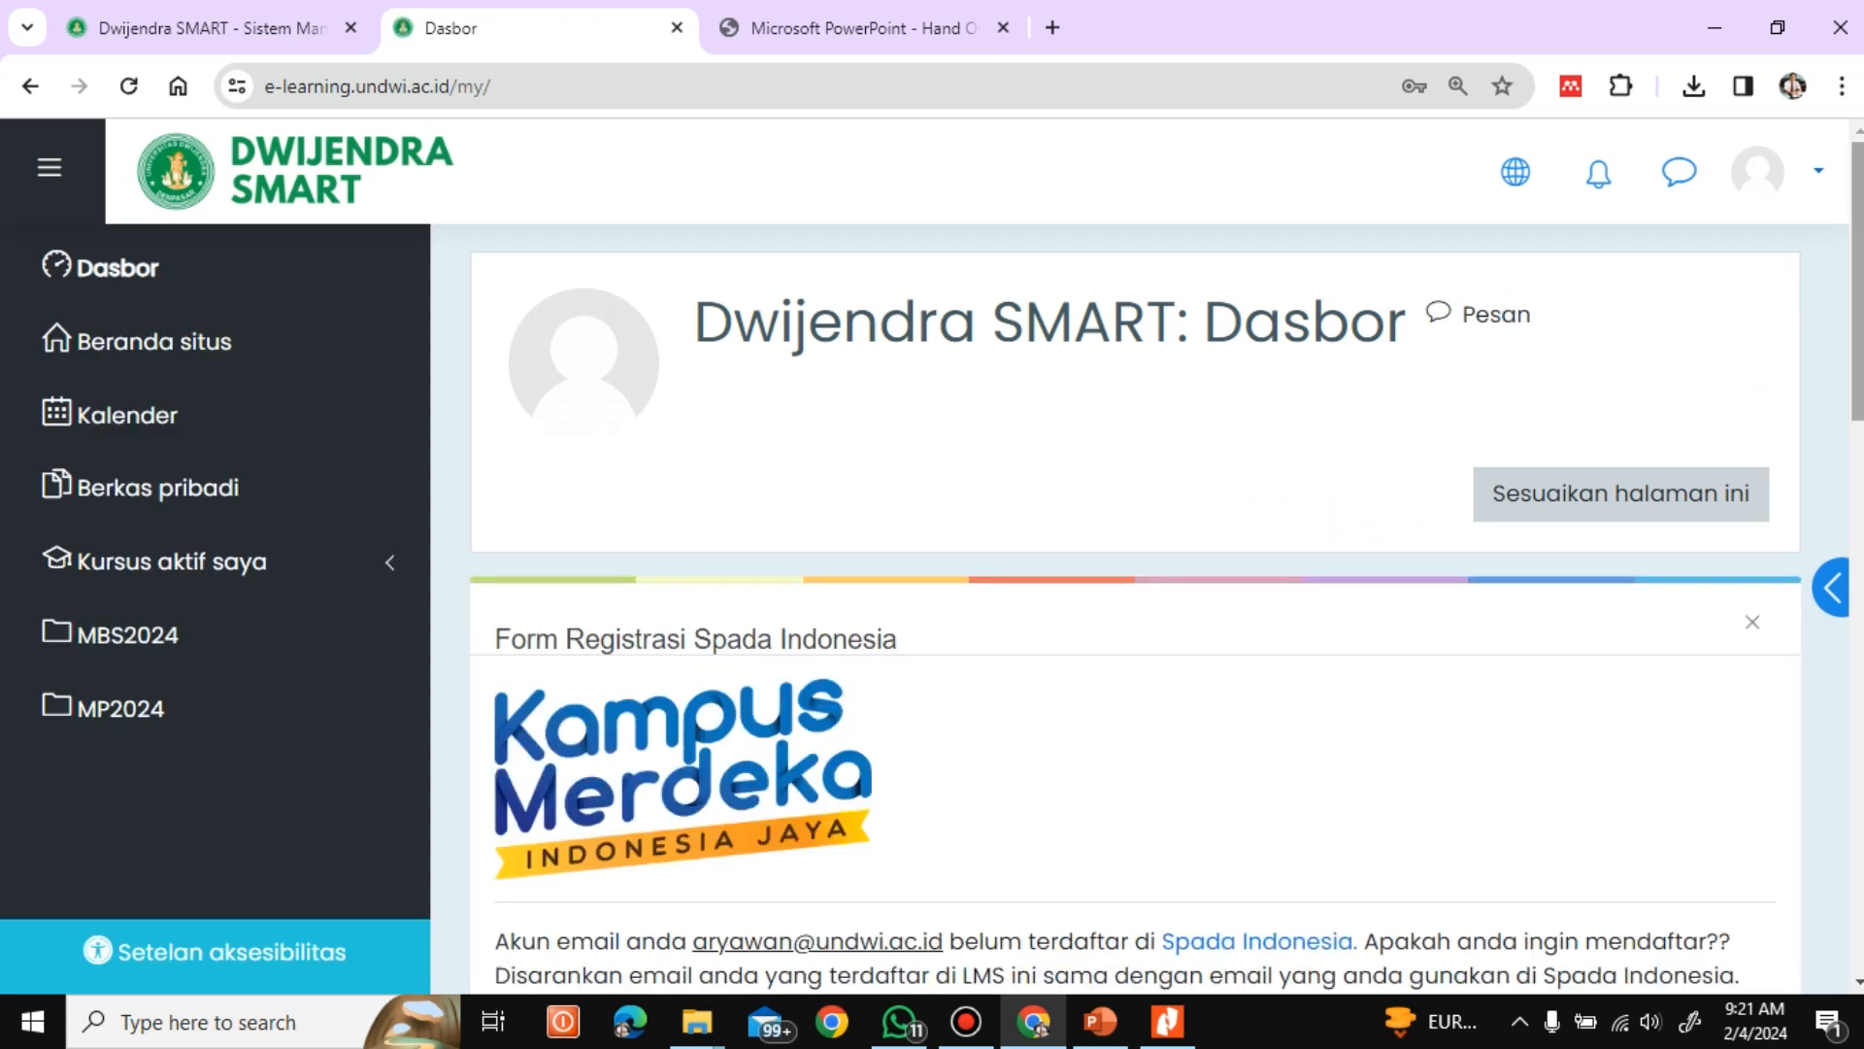
Open the Manajemen Pendidikan course from the dashboard and open Tugas 1 under Pertemuan 2
scroll(1787, 358, down, 10)
scroll(1165, 607, down, 1)
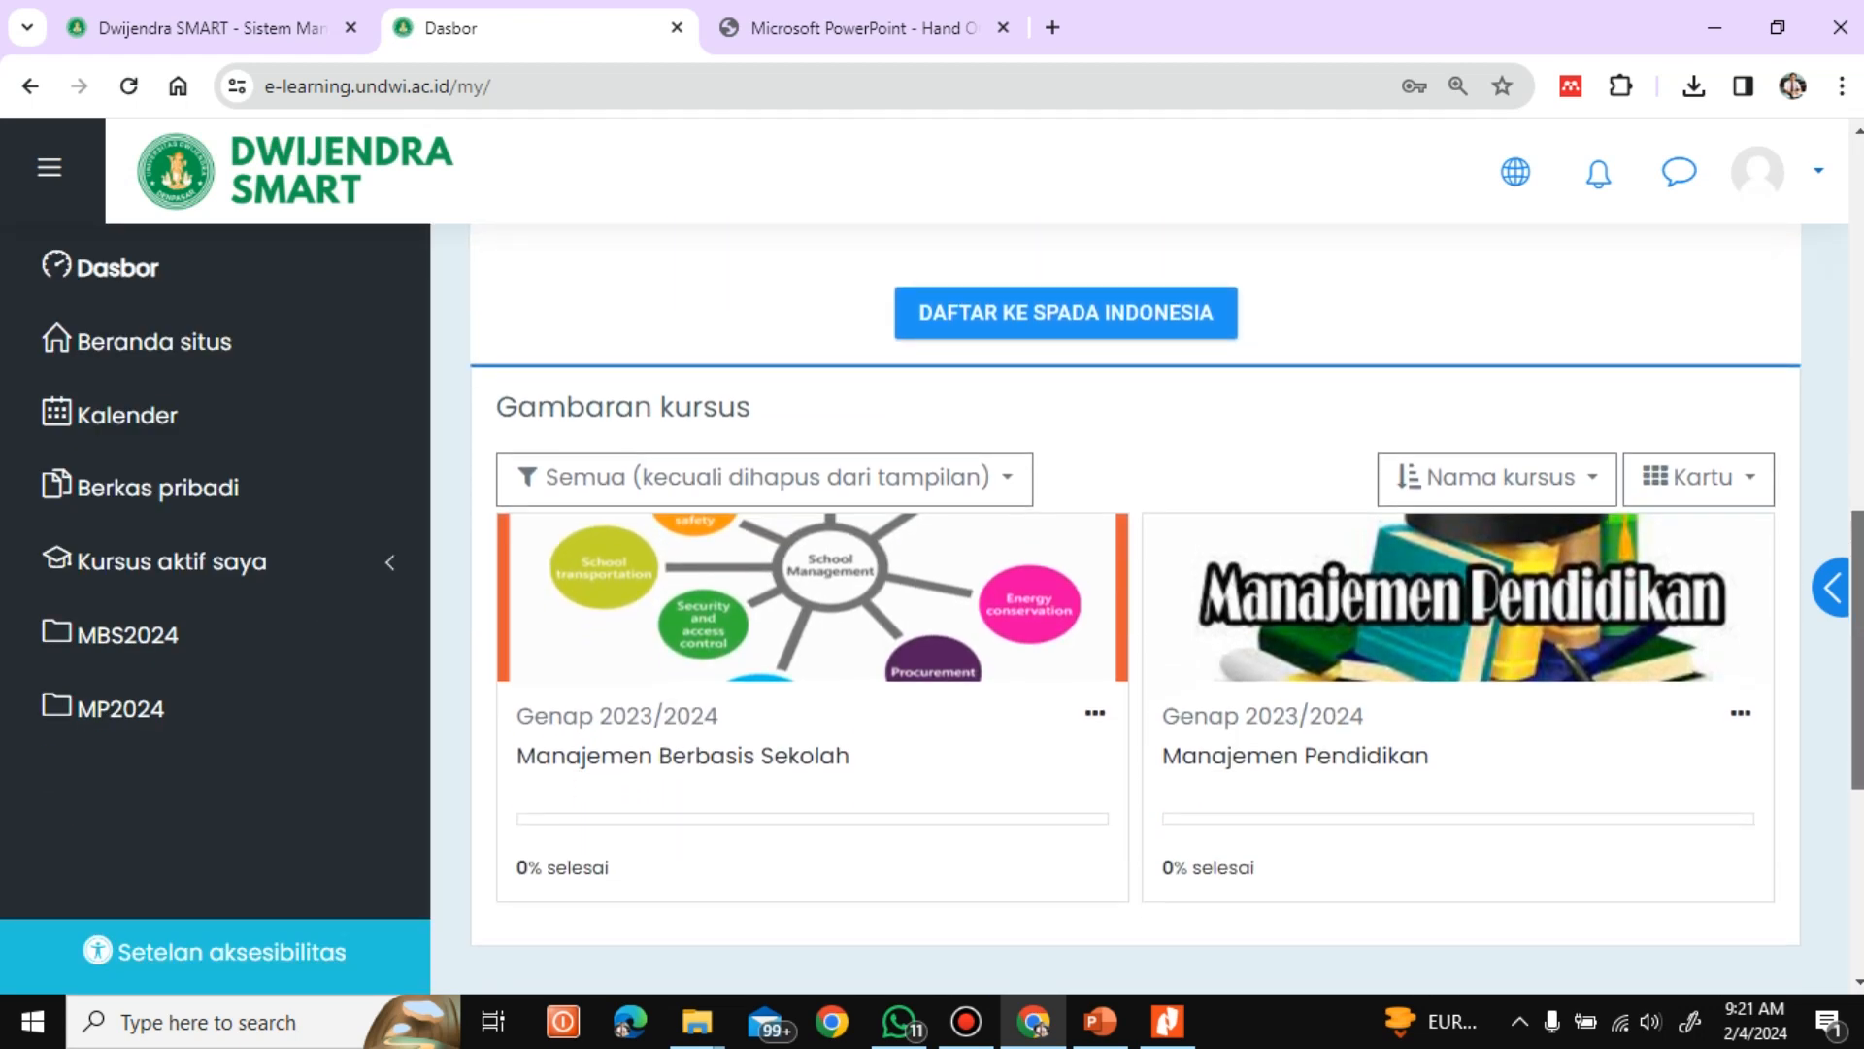
click(1249, 719)
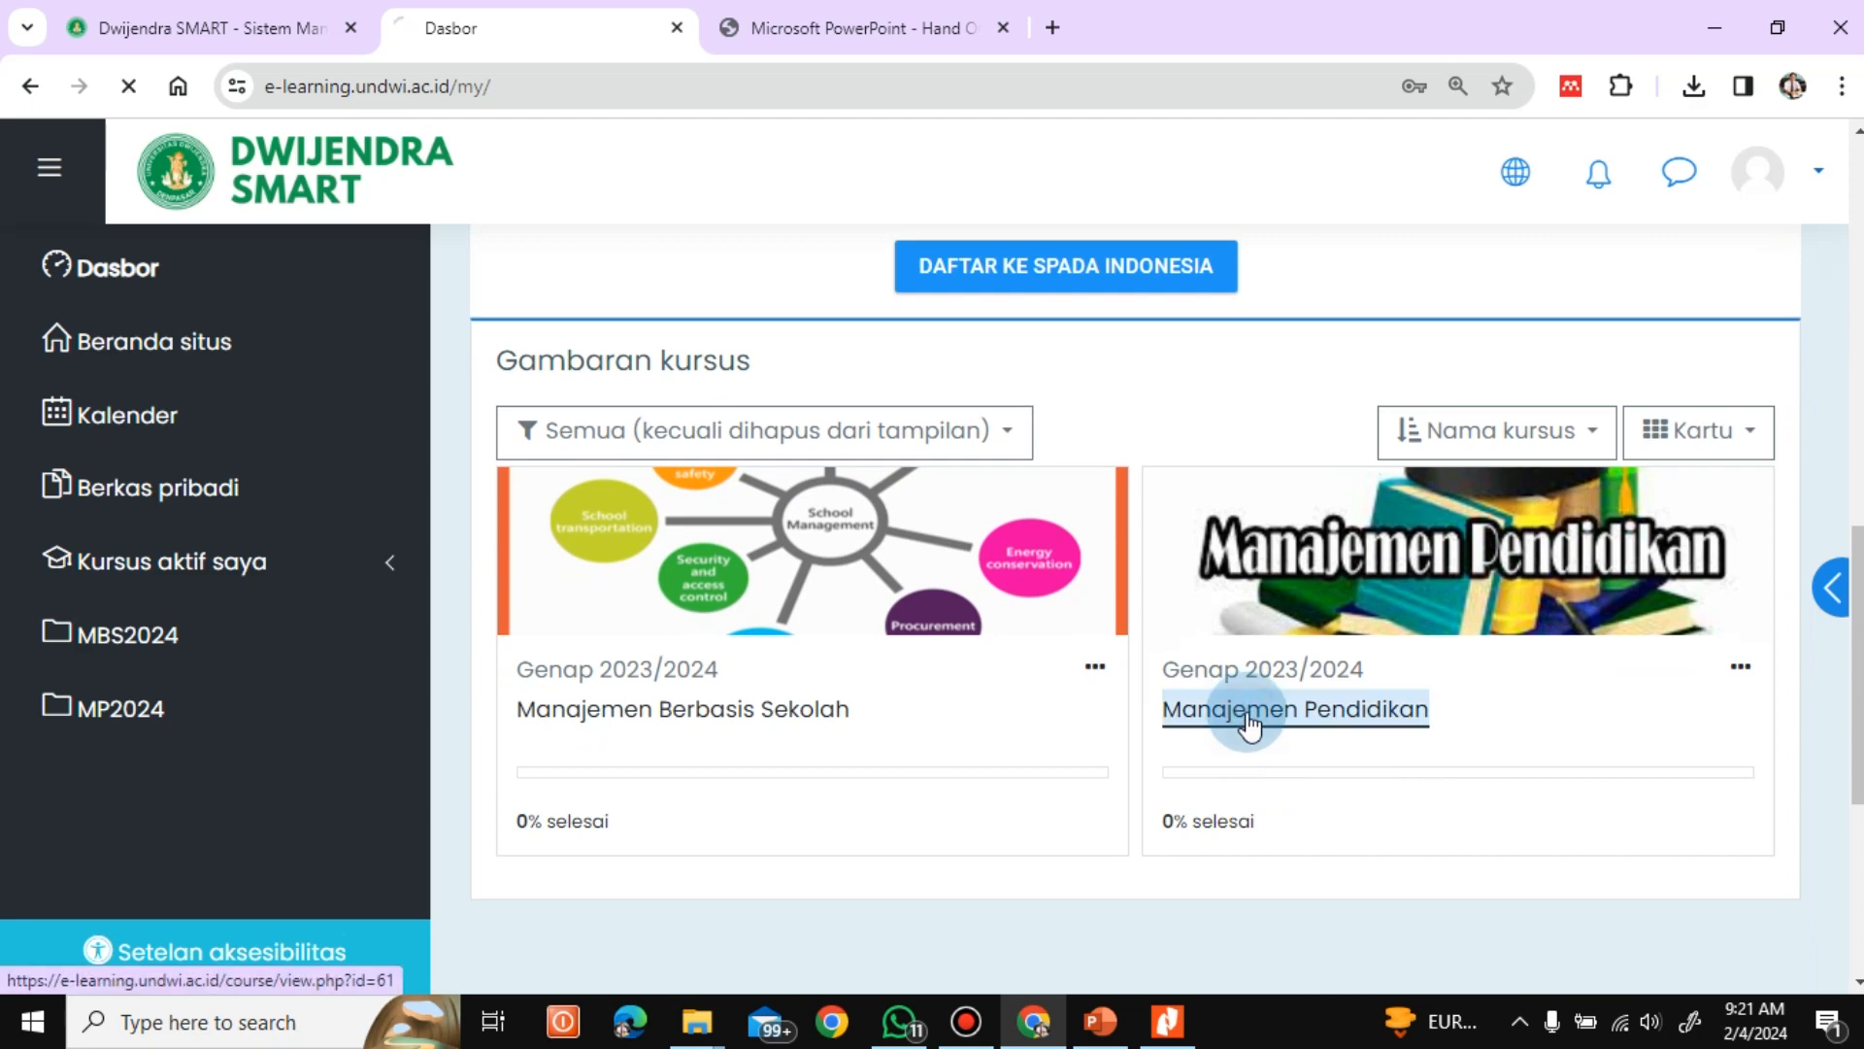
scroll(1859, 260, down, 14)
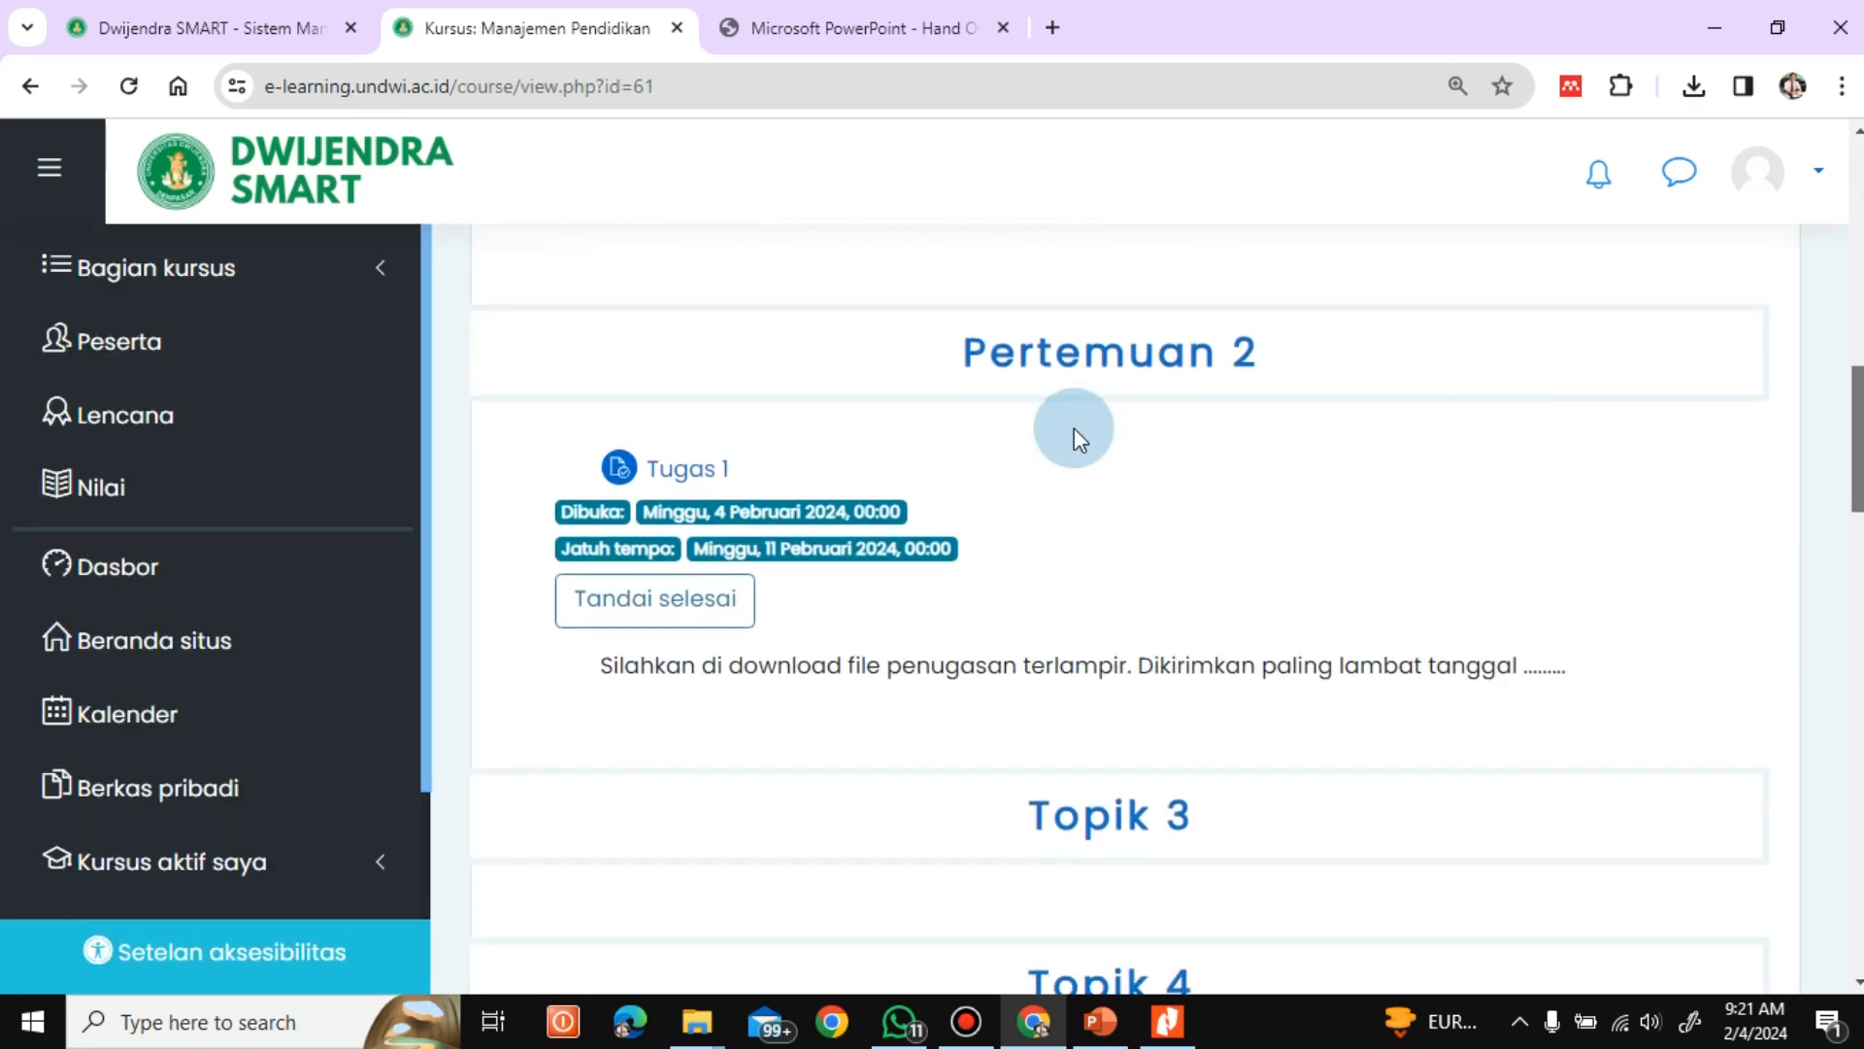
click(680, 469)
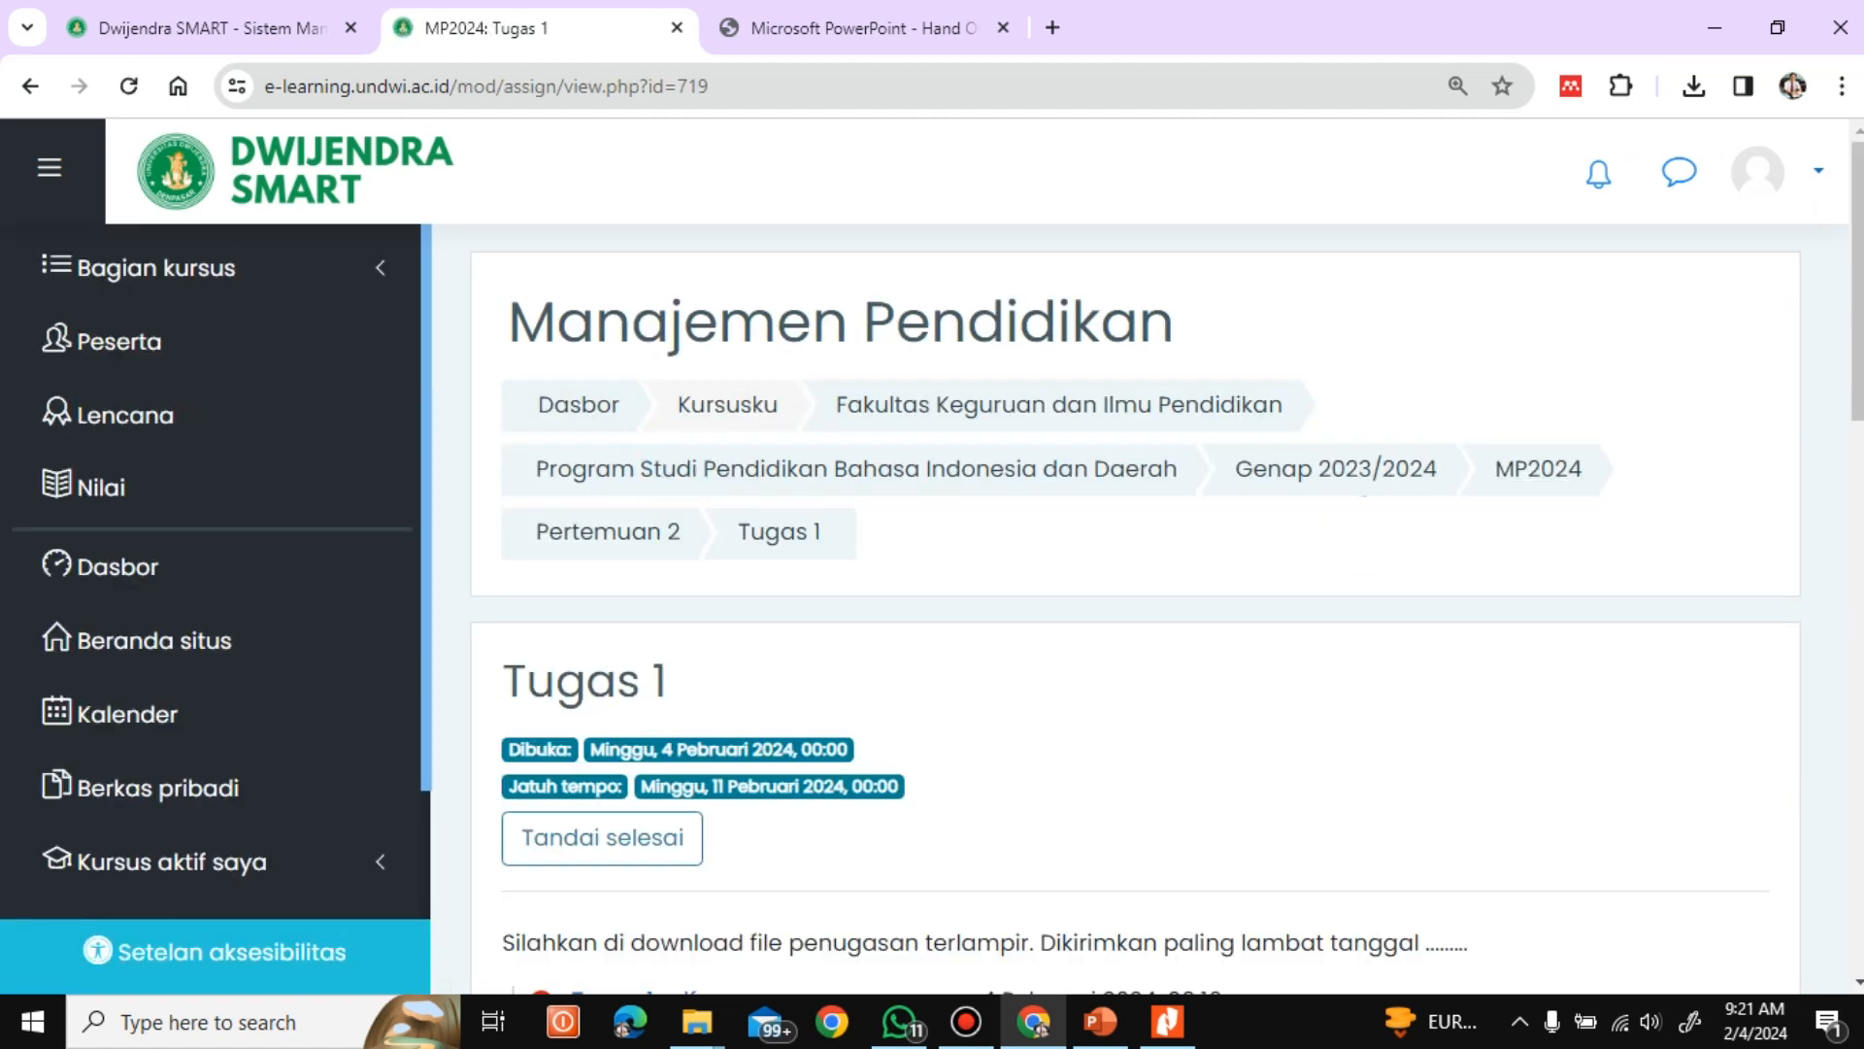
Review the attachment and submission status of Tugas 1 and start adding a submission
scroll(608, 570, down, 6)
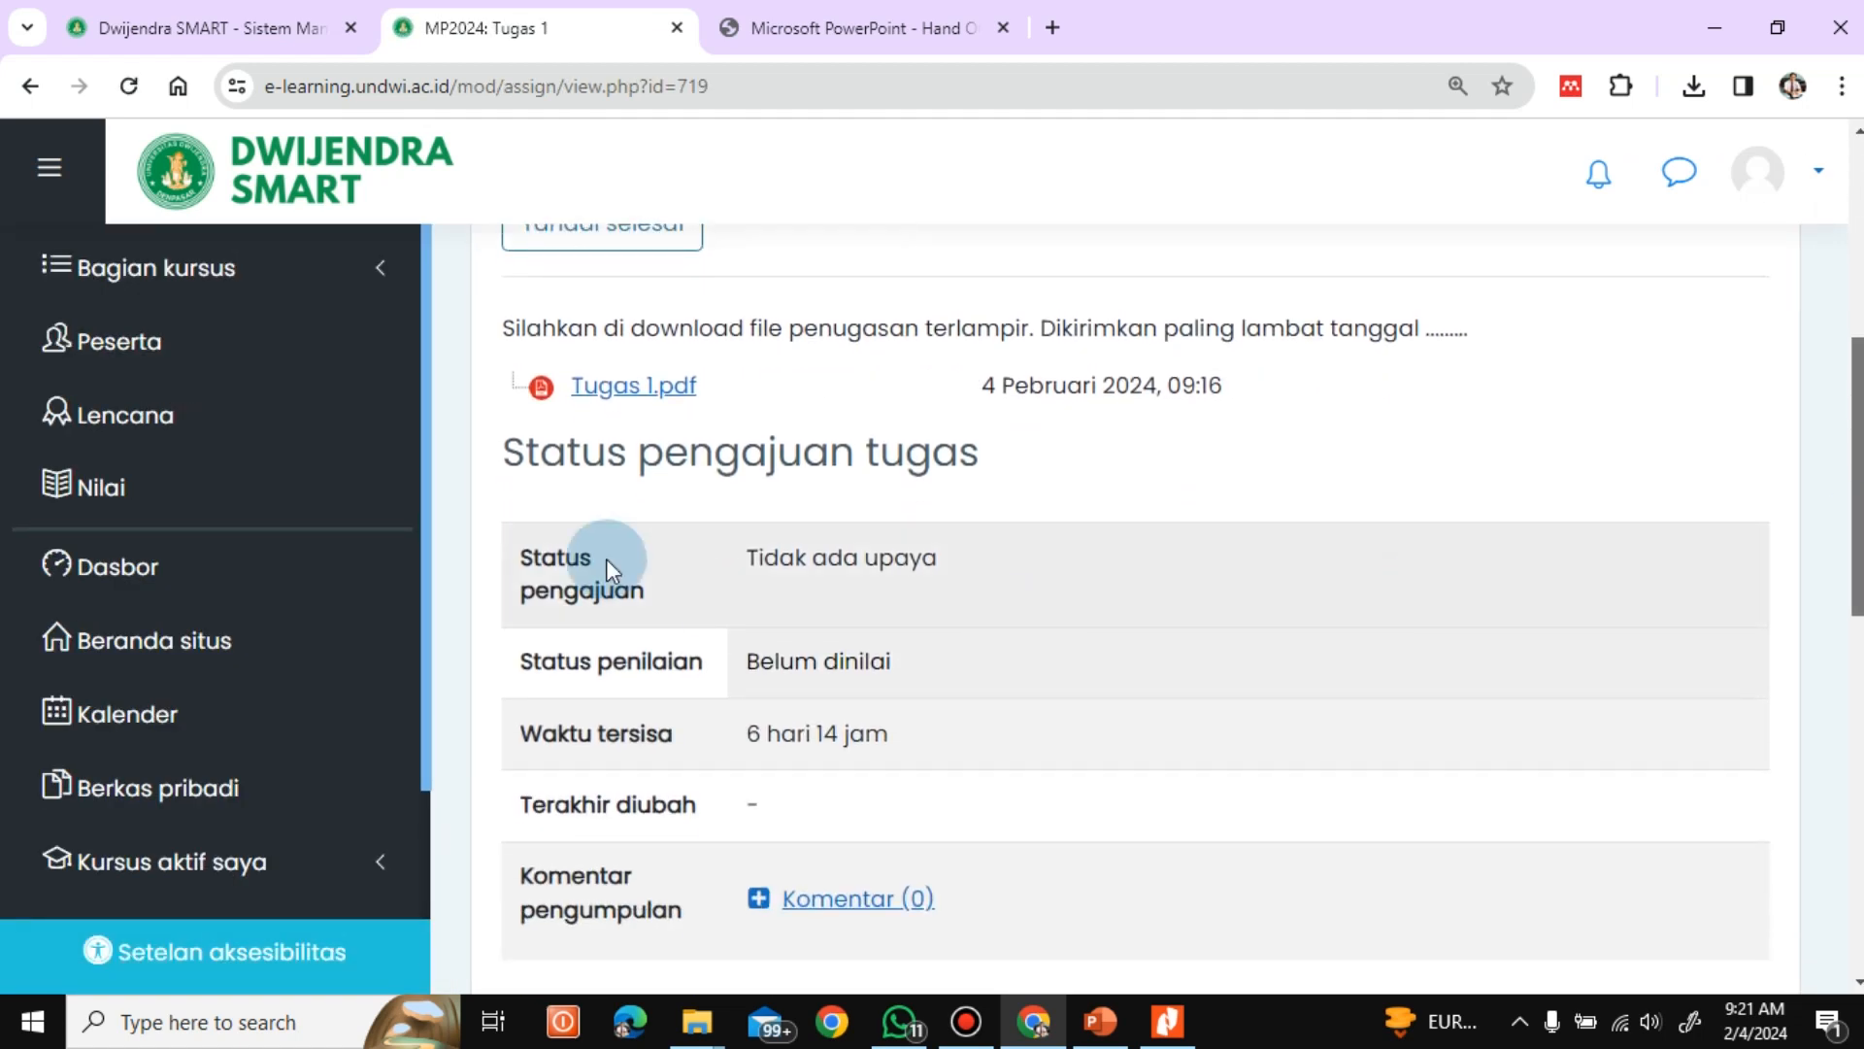
click(601, 388)
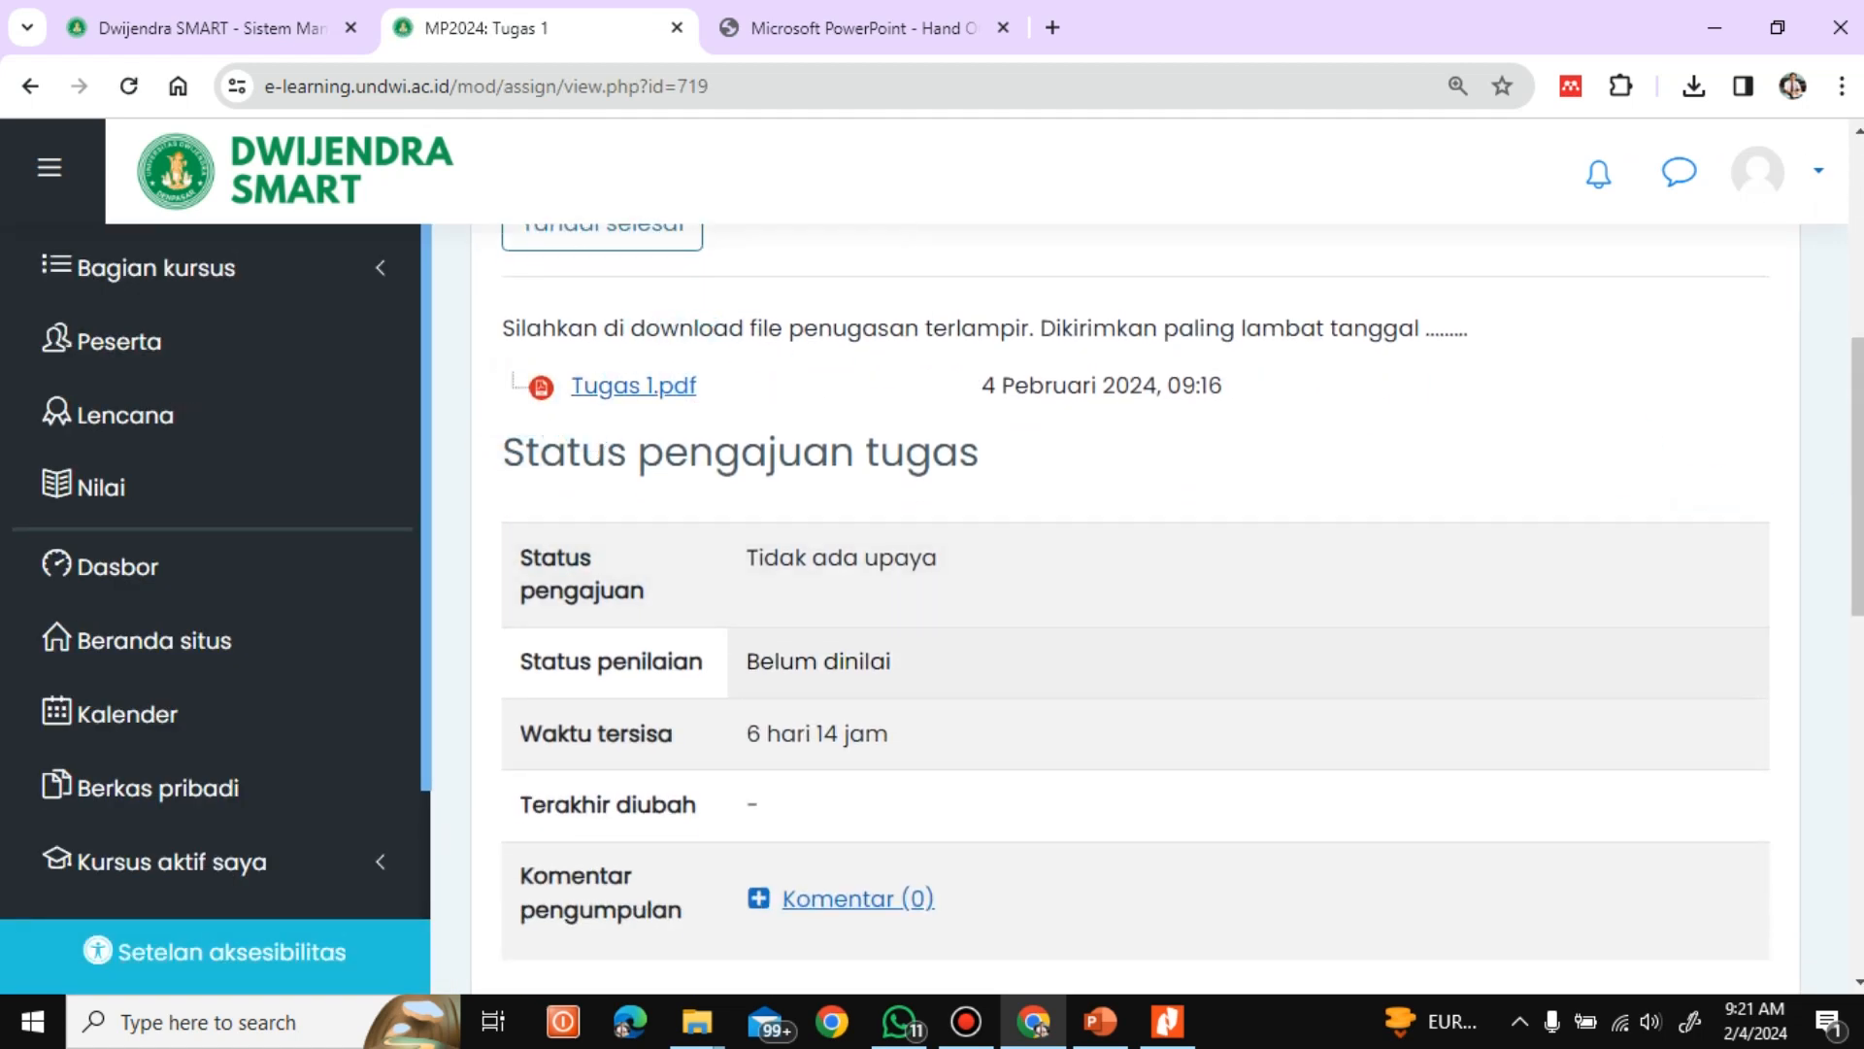
scroll(1851, 553, down, 3)
drag(1858, 648, 1858, 678)
click(1094, 712)
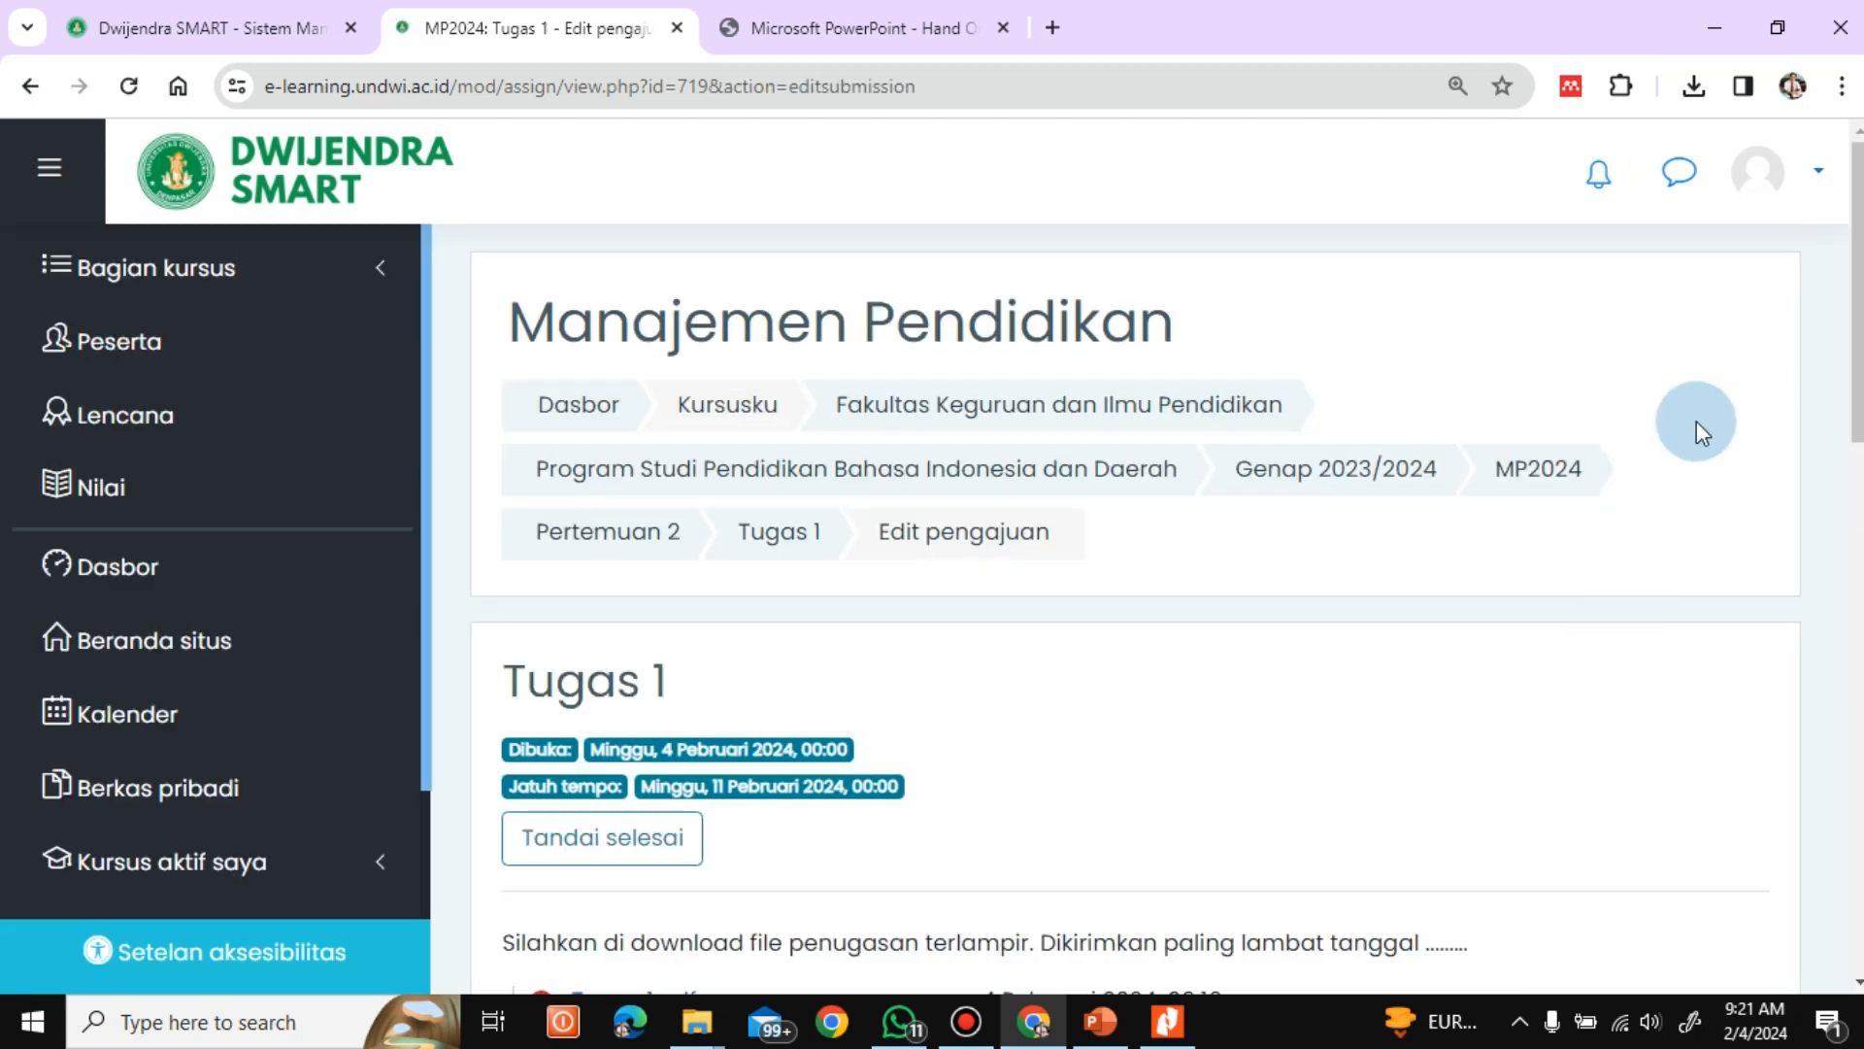
Enter a three-item placeholder answer of numbered dotted lines ending in "dst" as the Teks daring submission and save the changes
scroll(1855, 388, down, 6)
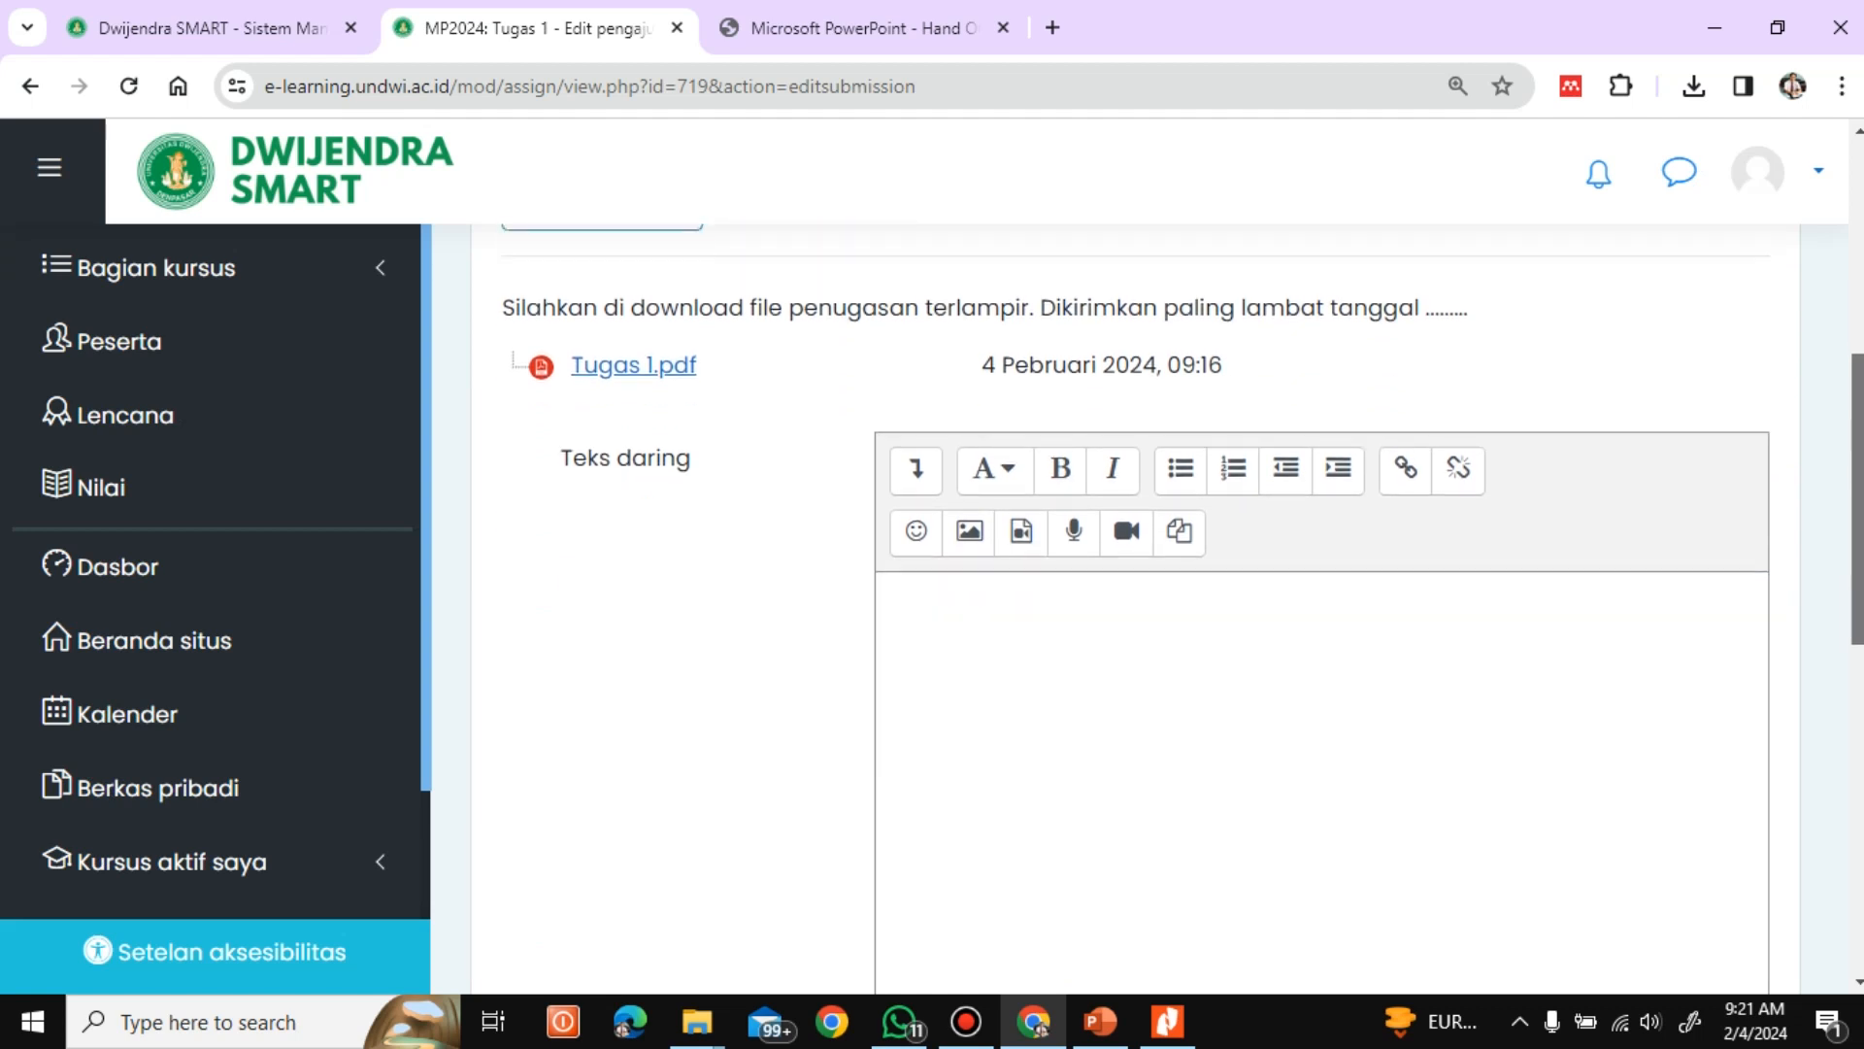
scroll(1136, 583, down, 5)
scroll(1136, 583, up, 4)
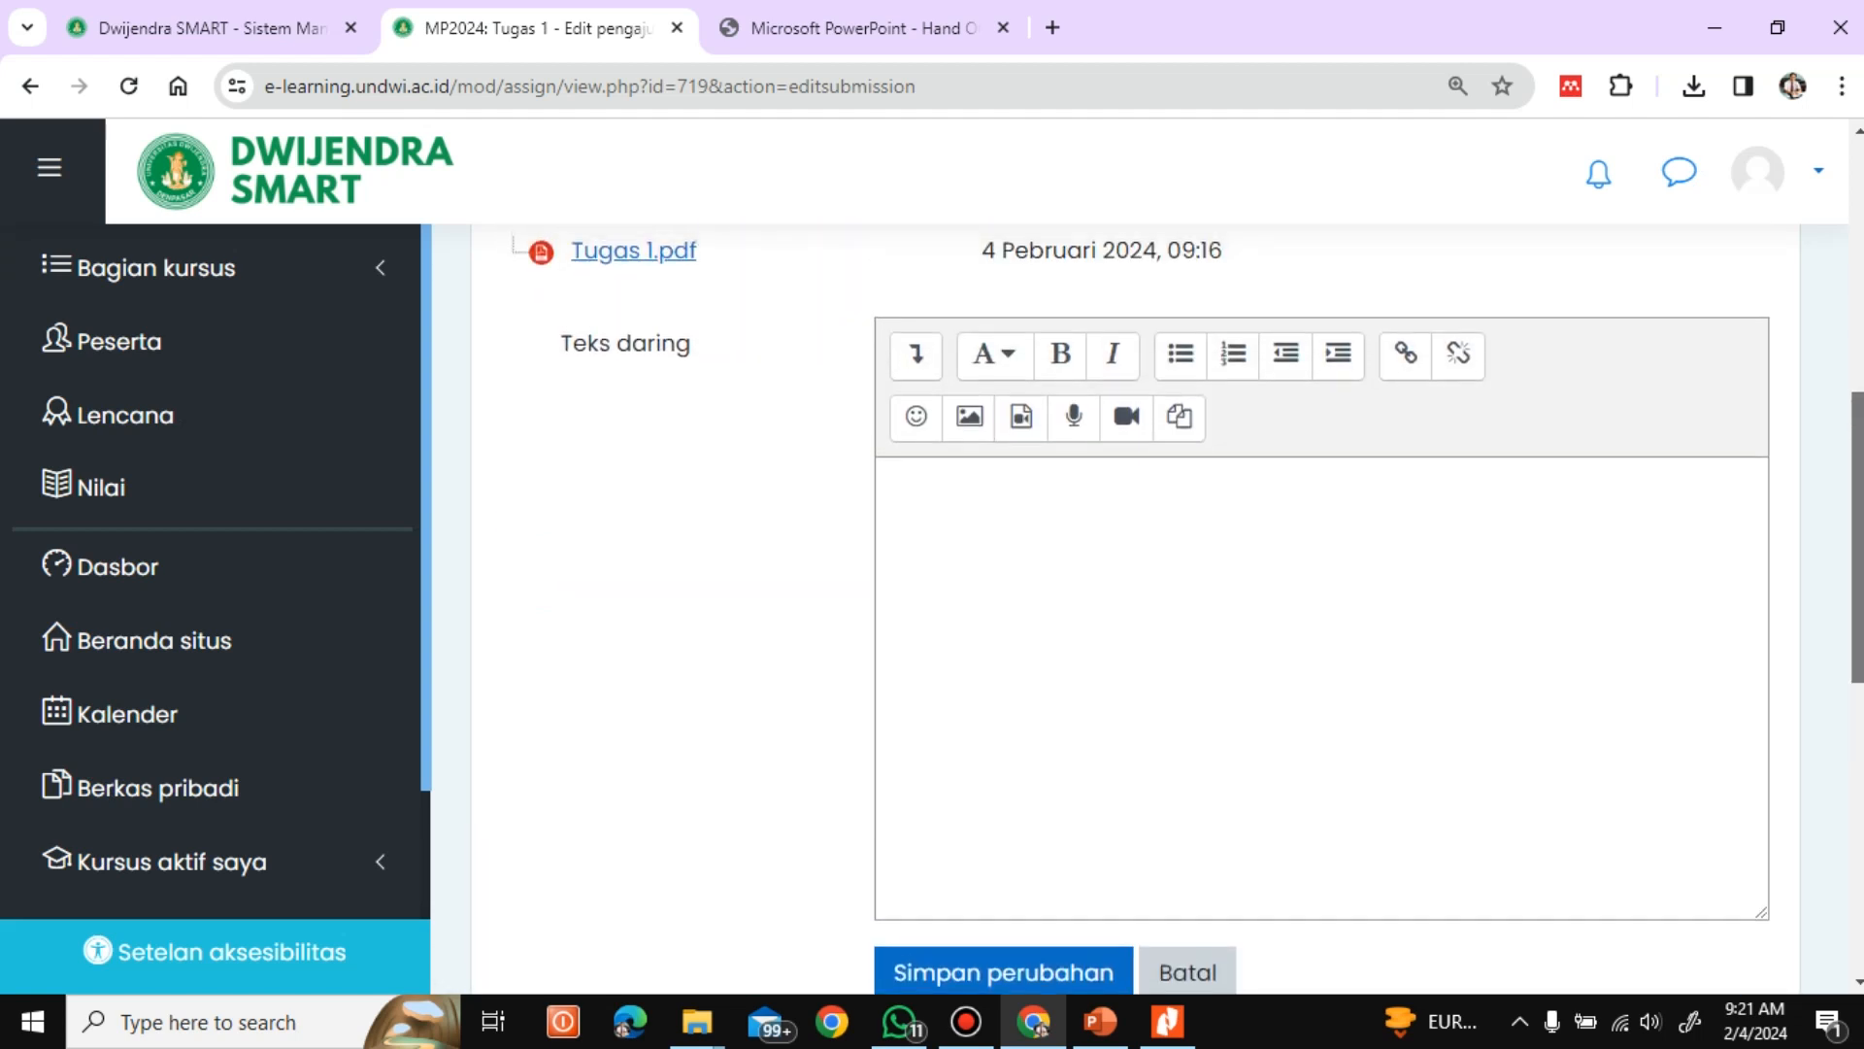
click(961, 555)
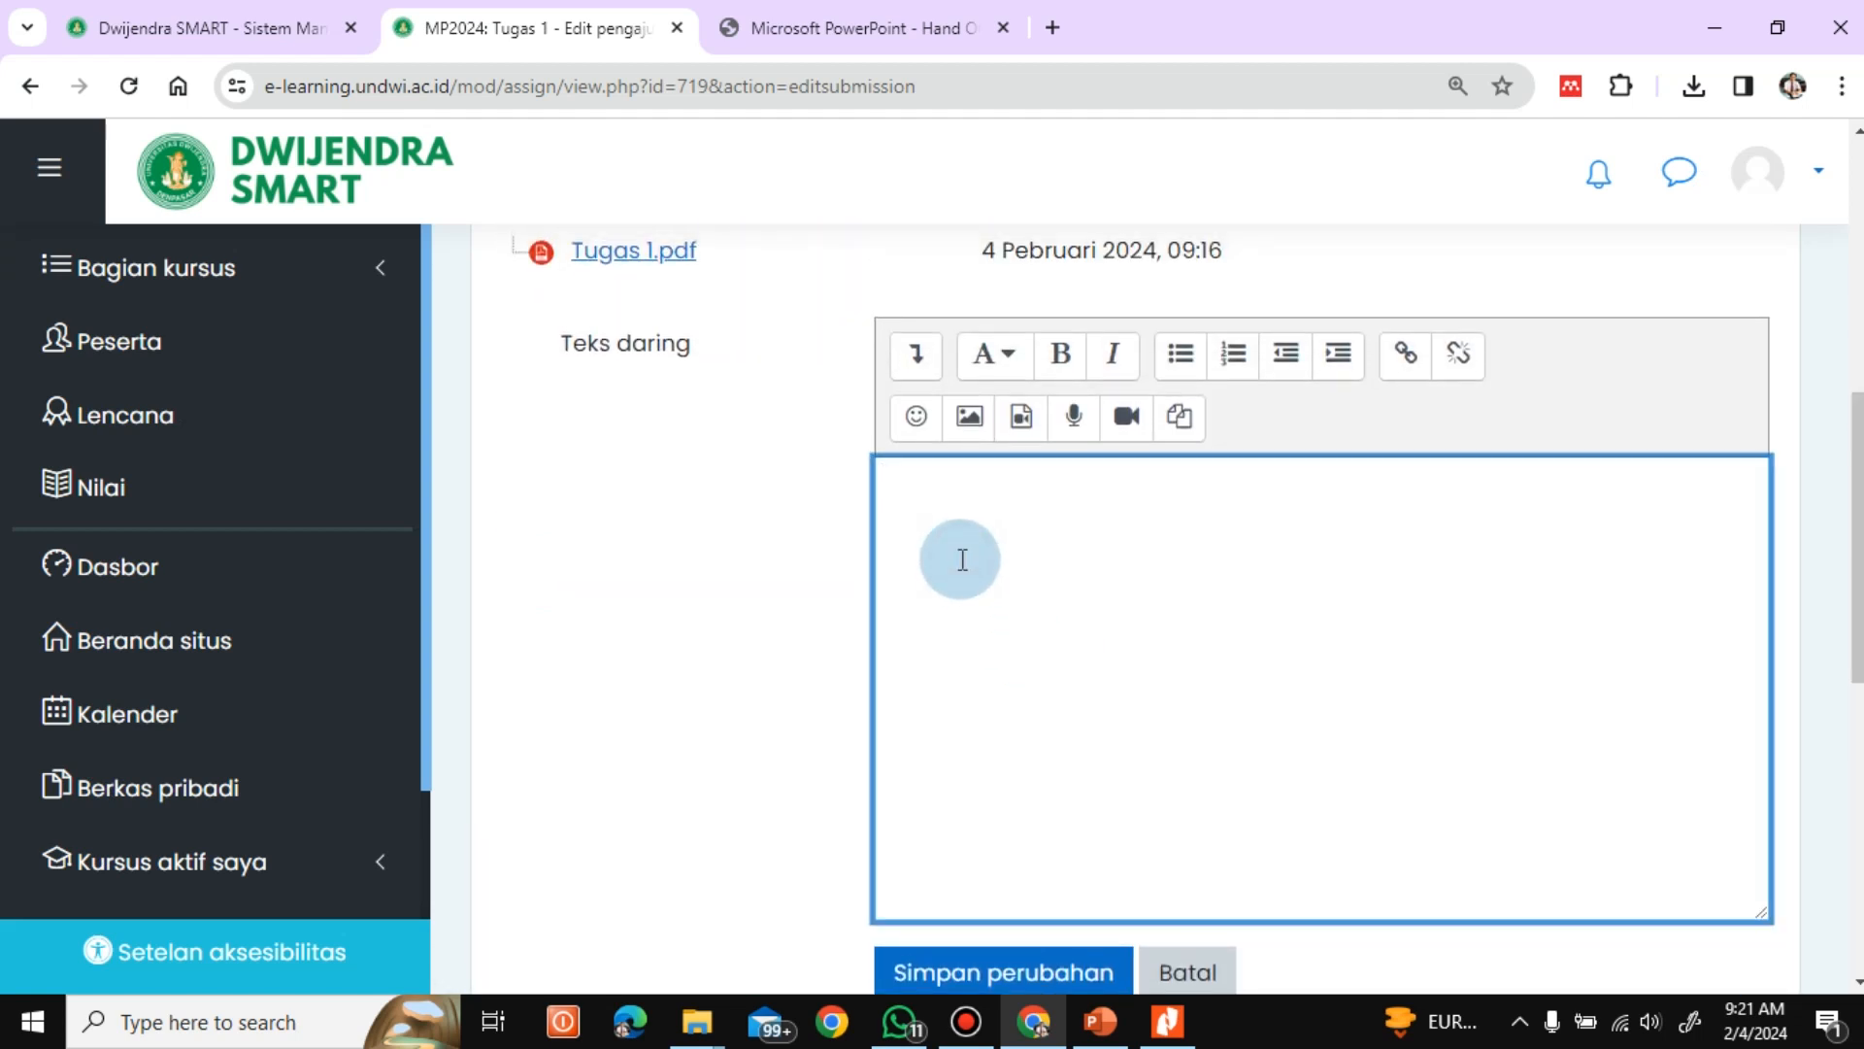
text(st)
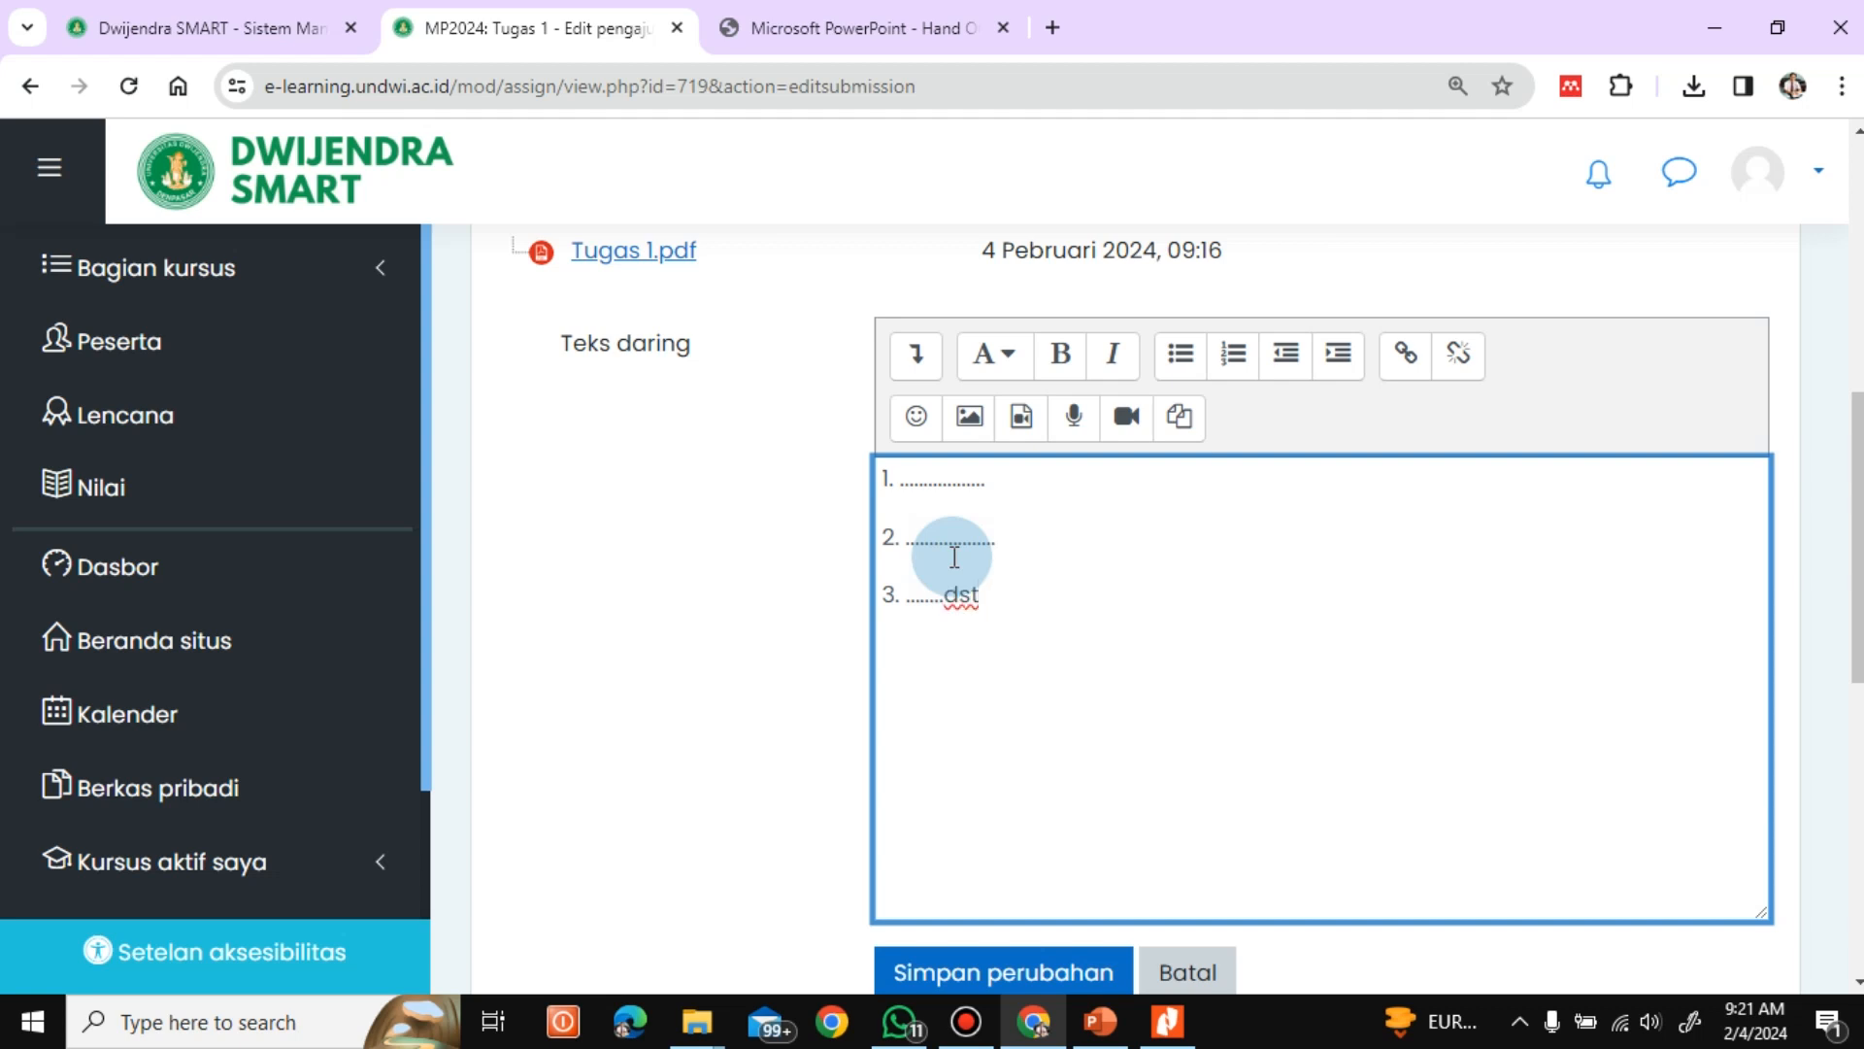
scroll(1818, 542, down, 2)
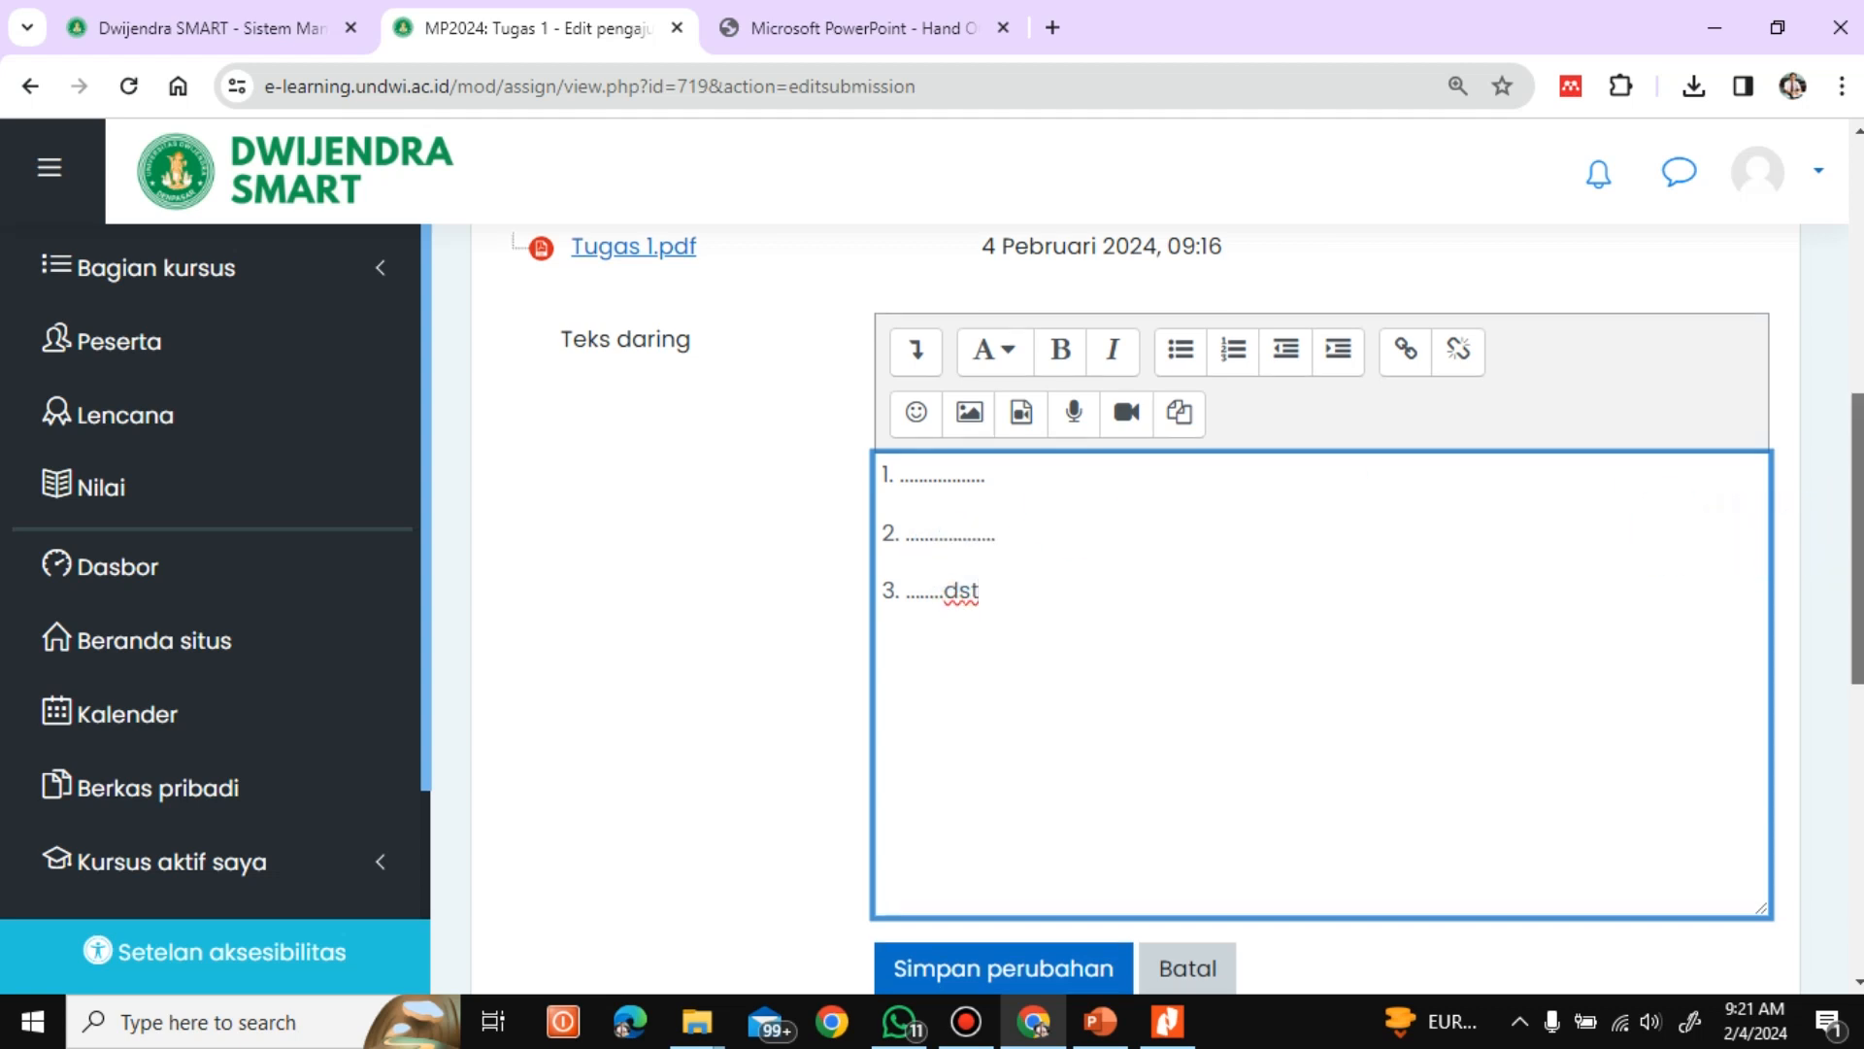
drag(1858, 529, 1843, 566)
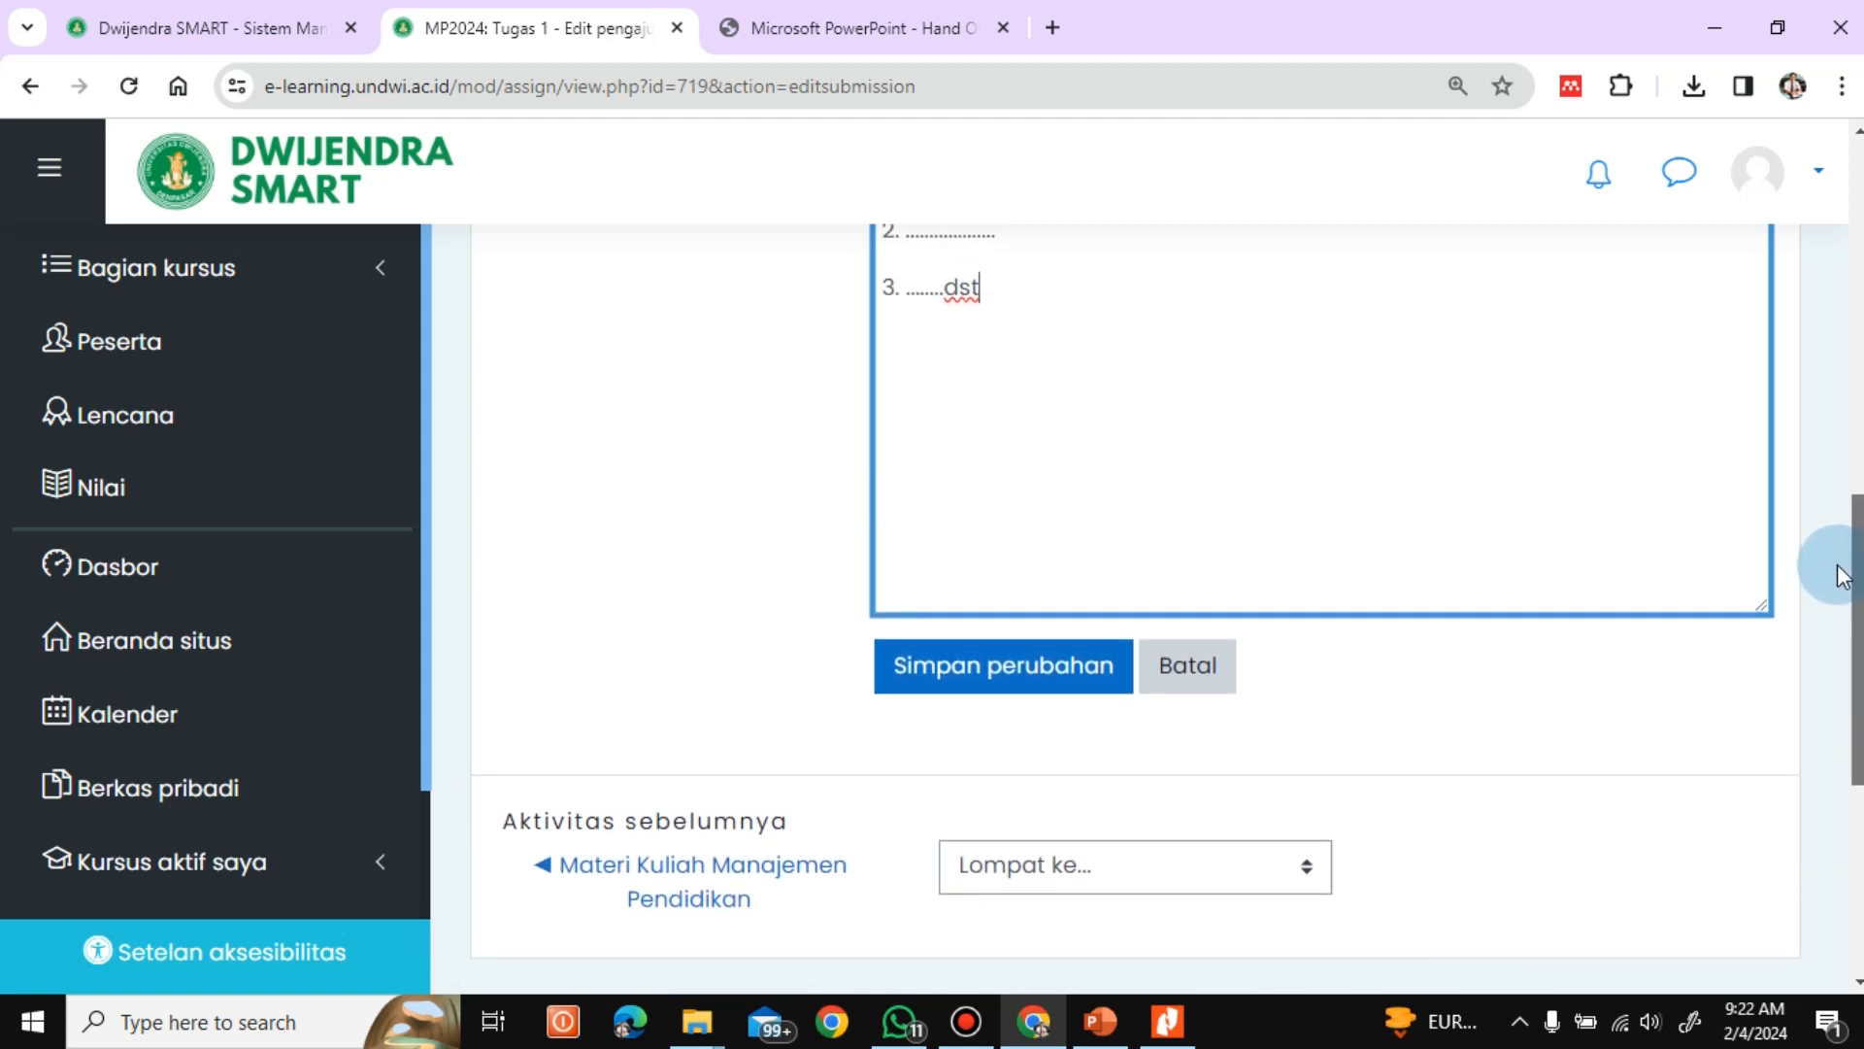
click(959, 685)
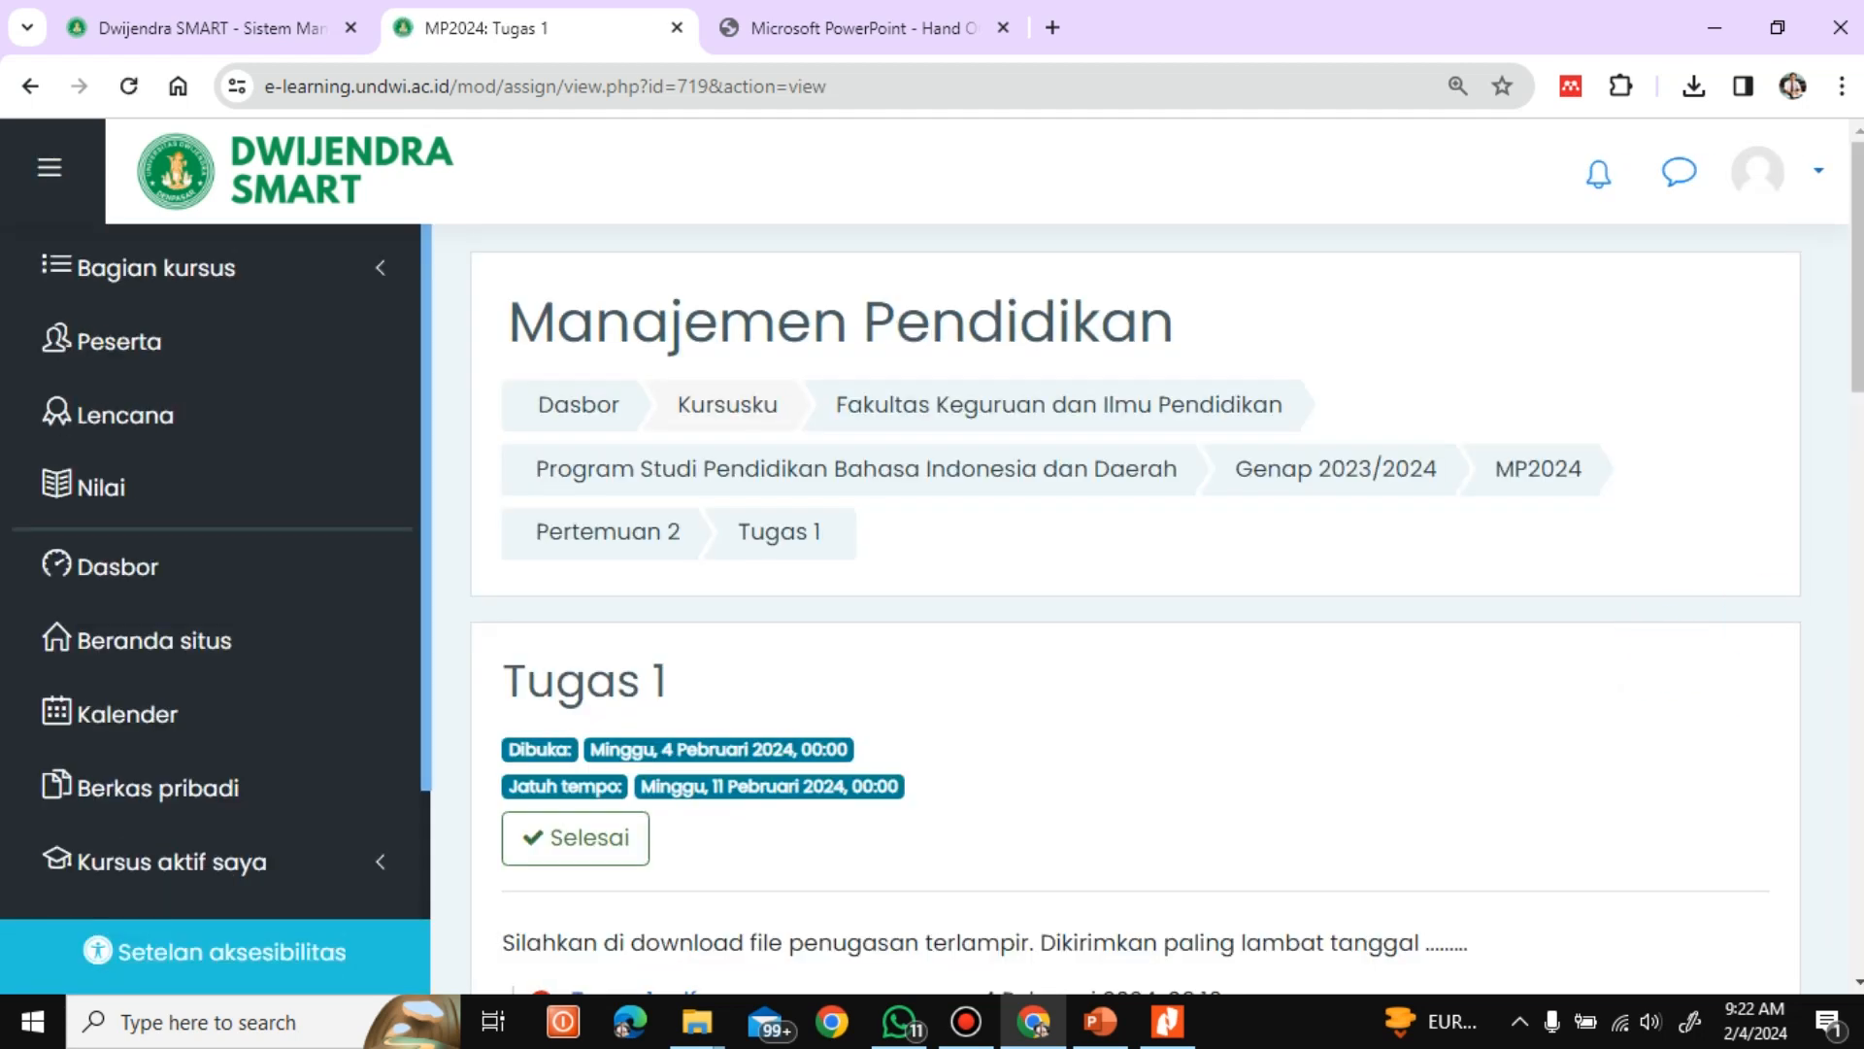
Review the submission status and submitted Teks daring answer of Tugas 1, and log out of the student account
drag(1860, 318, 1850, 677)
scroll(1849, 677, up, 10)
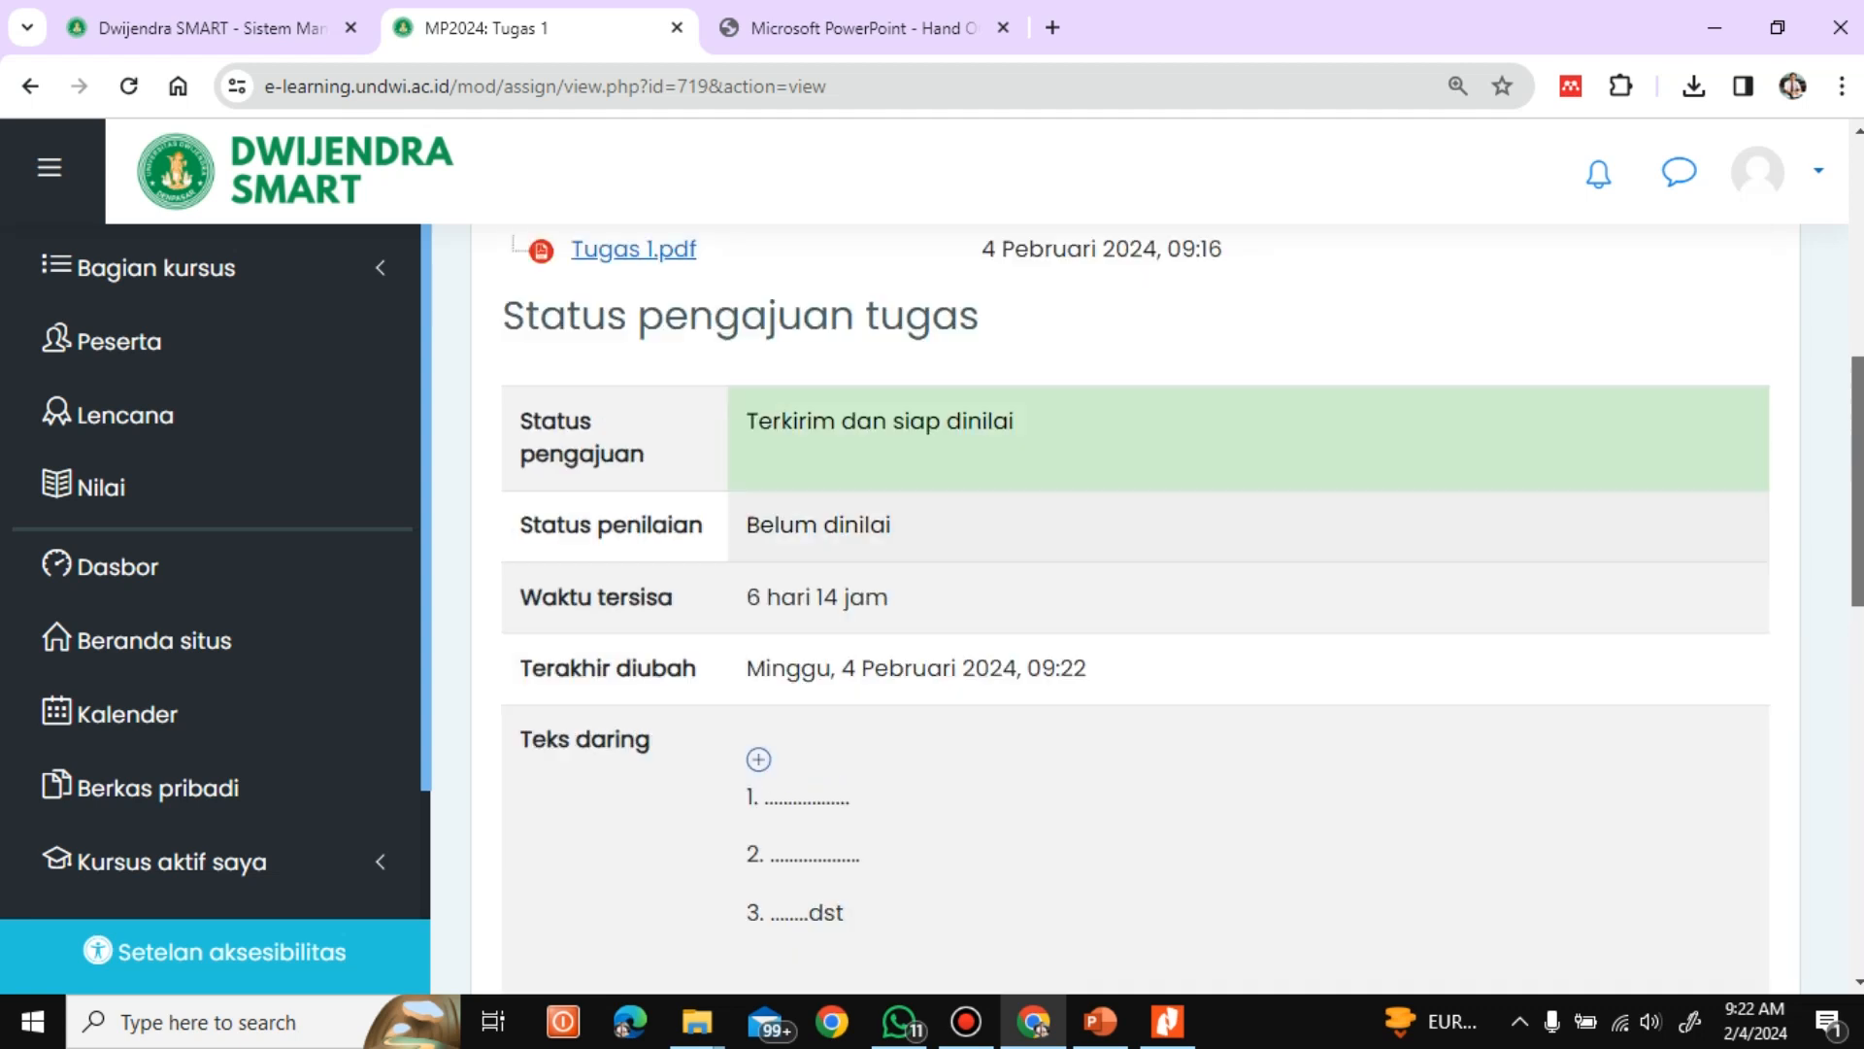
click(1785, 192)
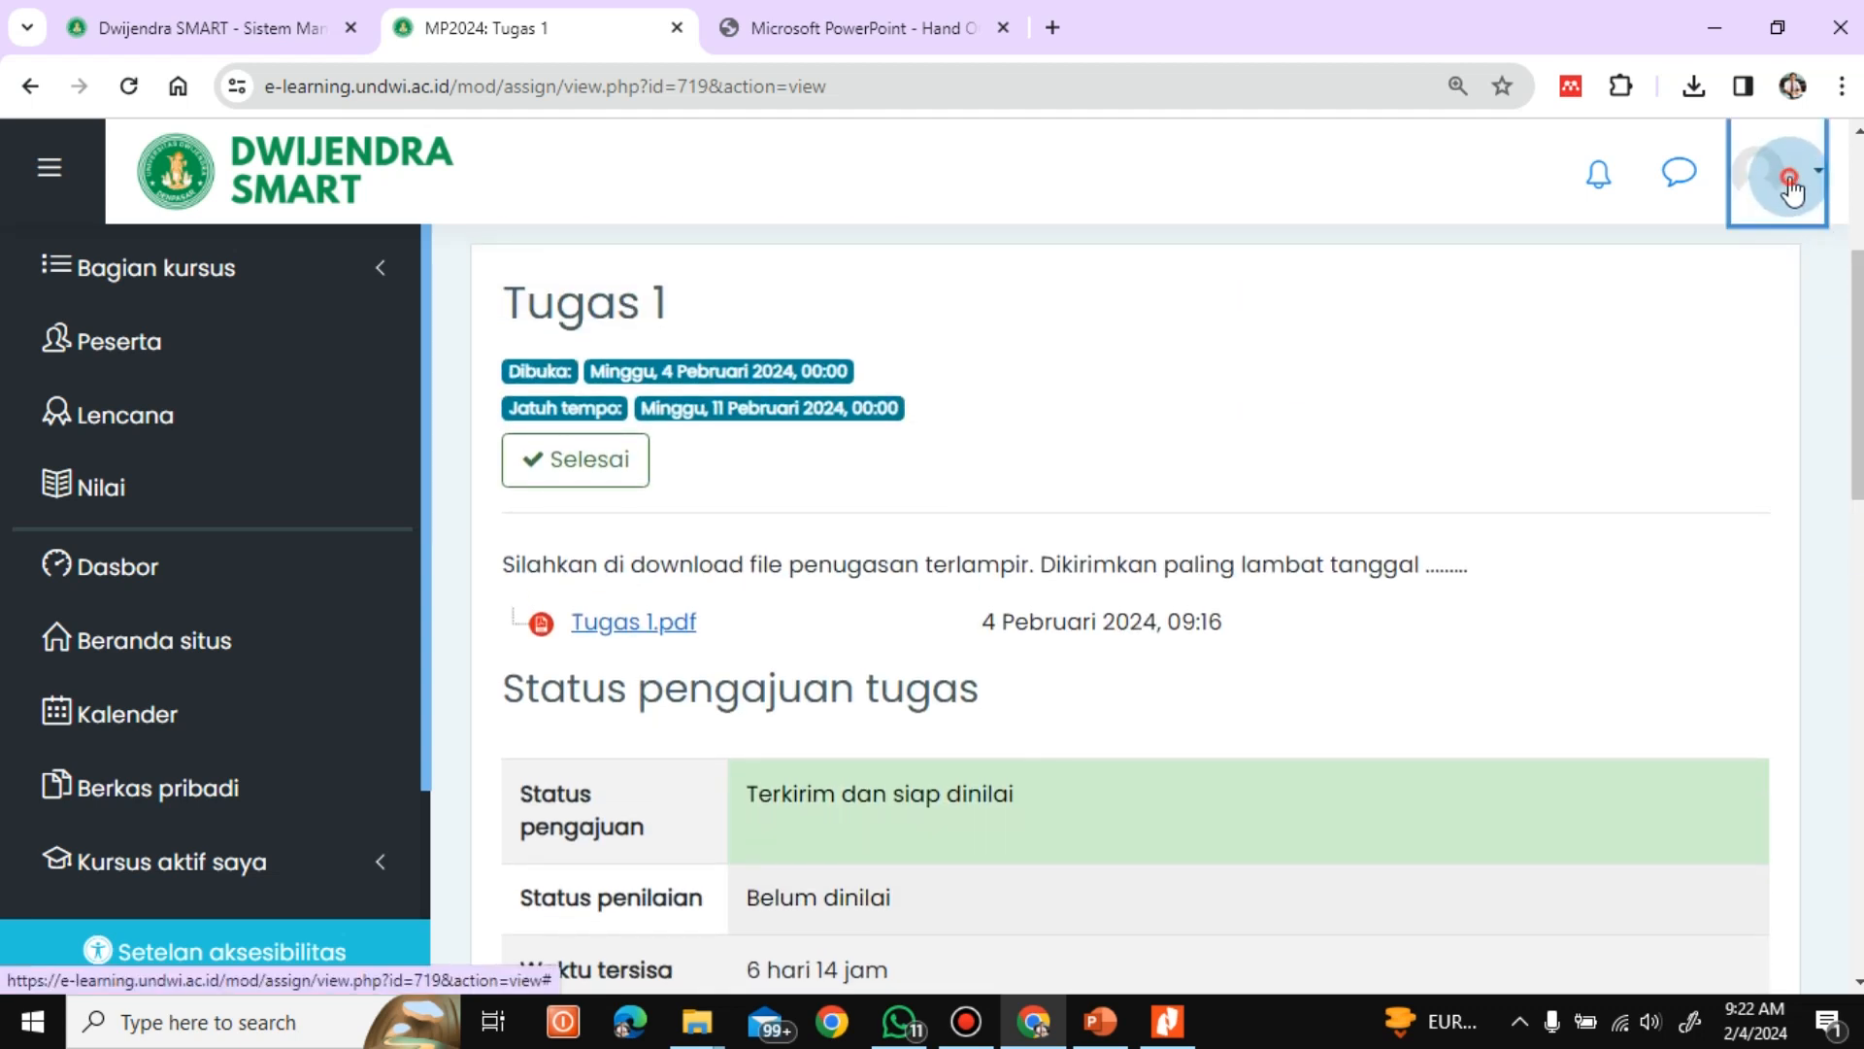
click(1559, 656)
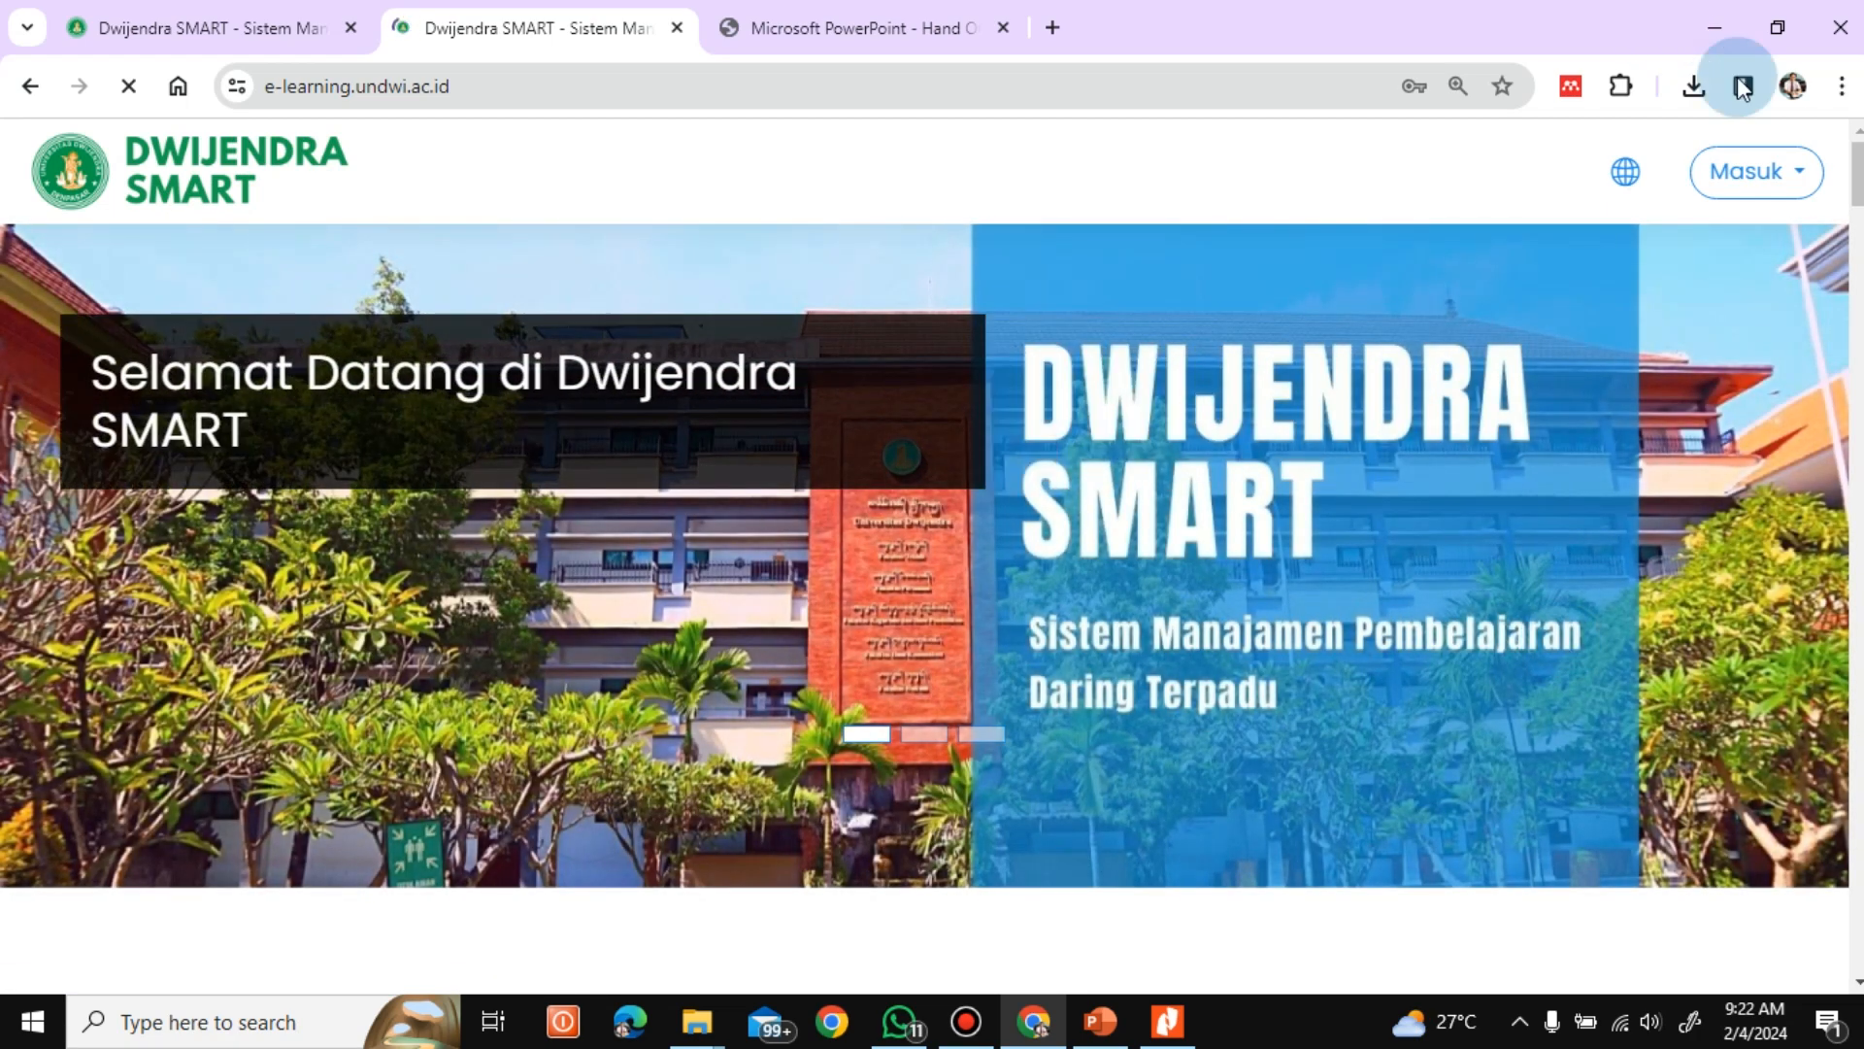
click(1738, 196)
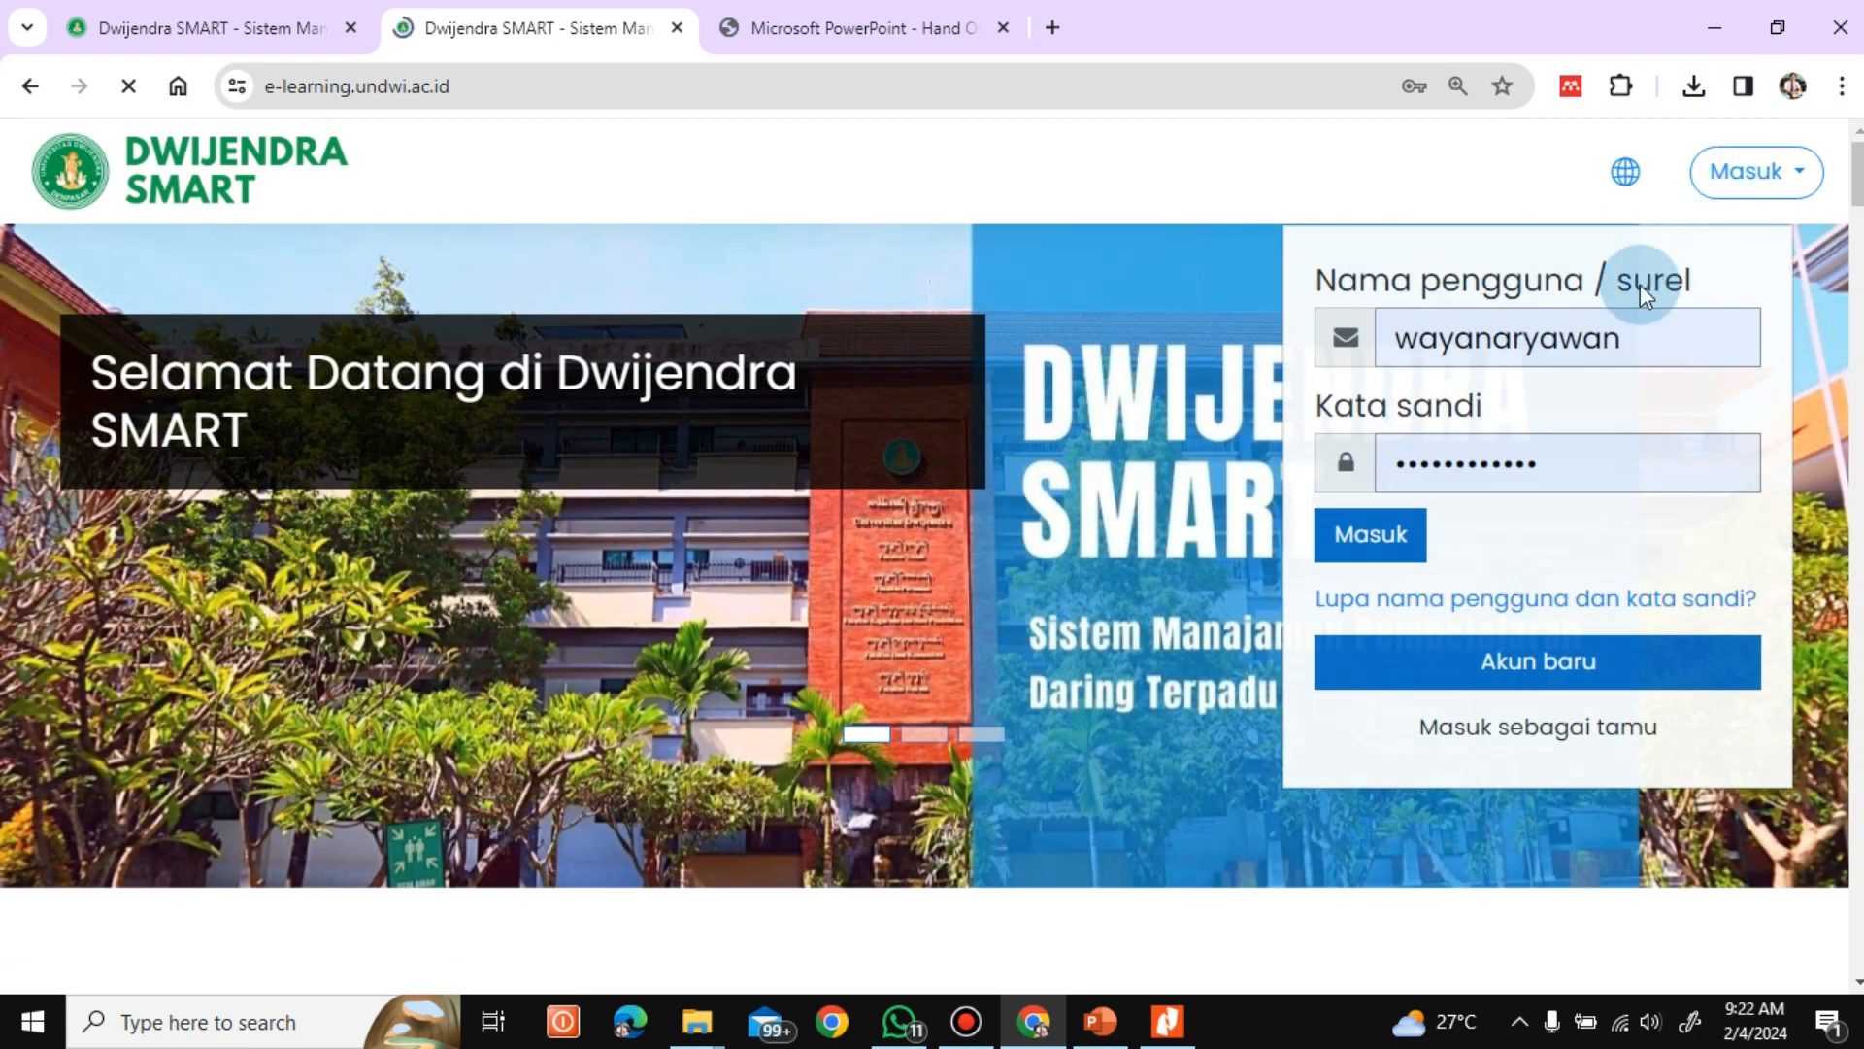
double_click(1637, 366)
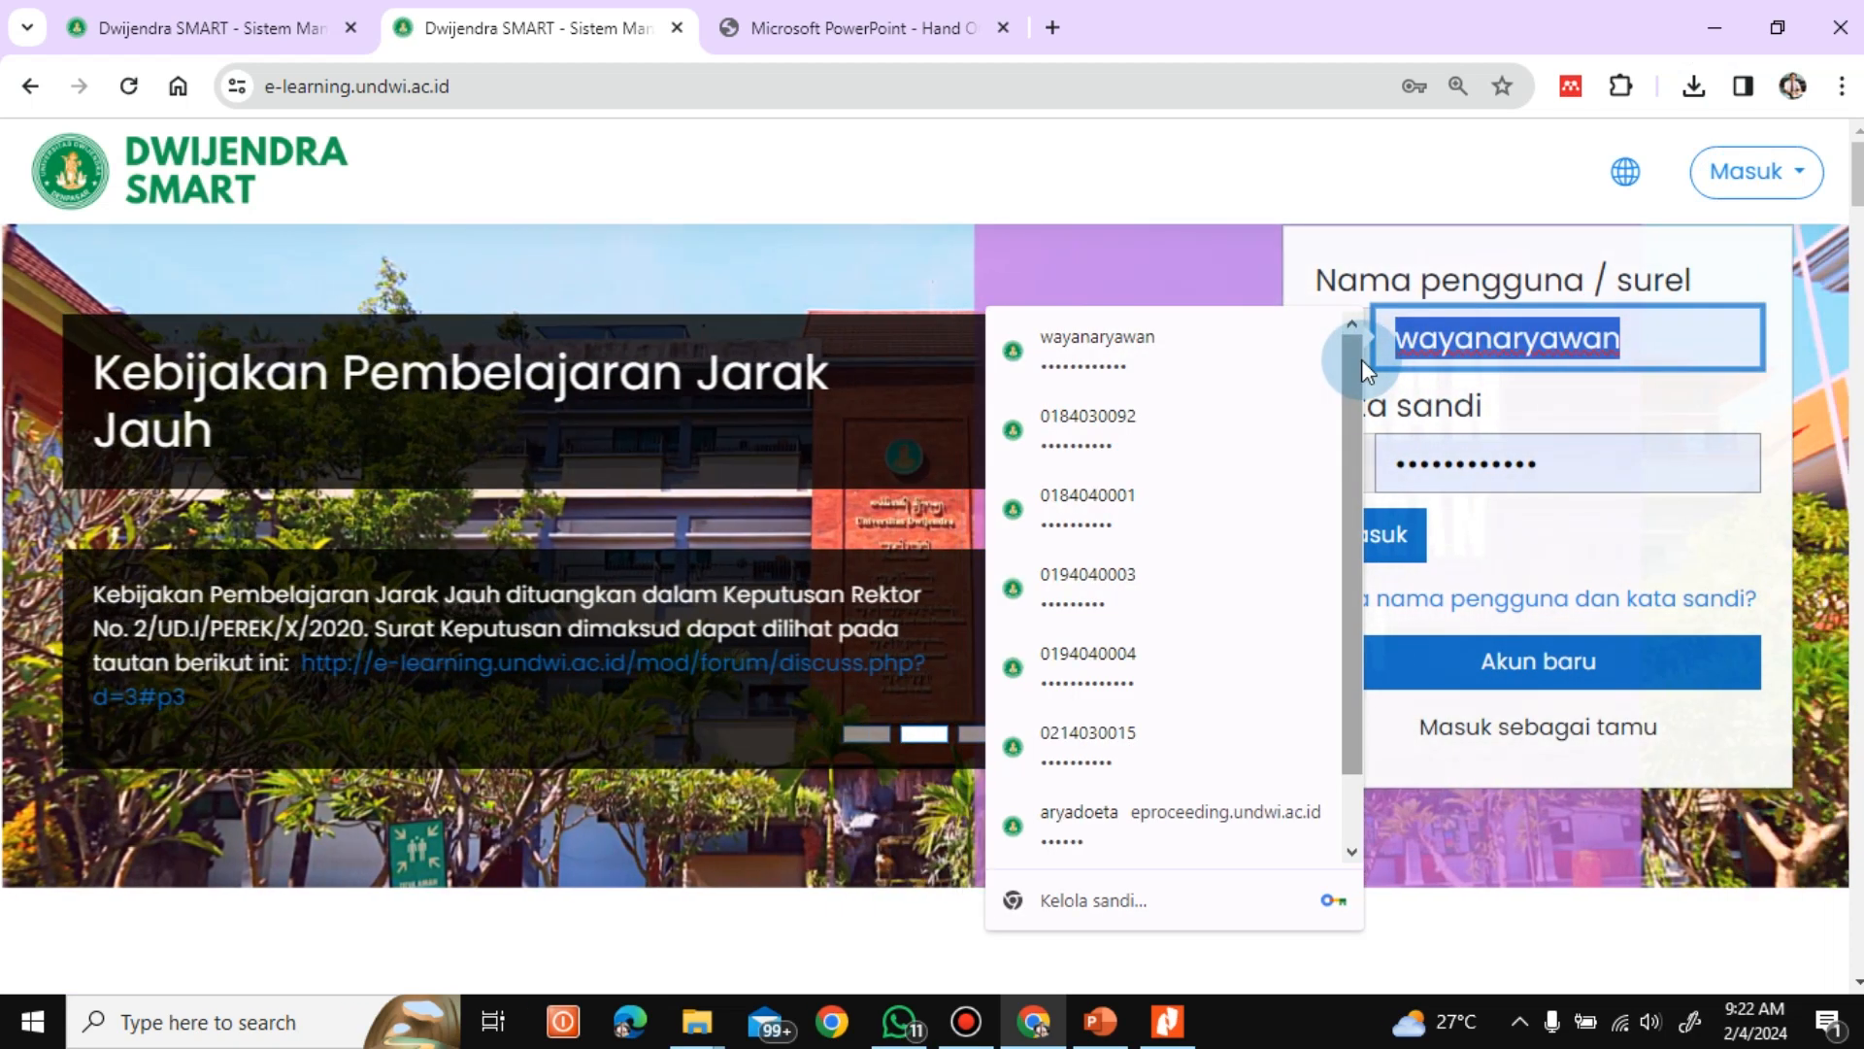
click(1002, 171)
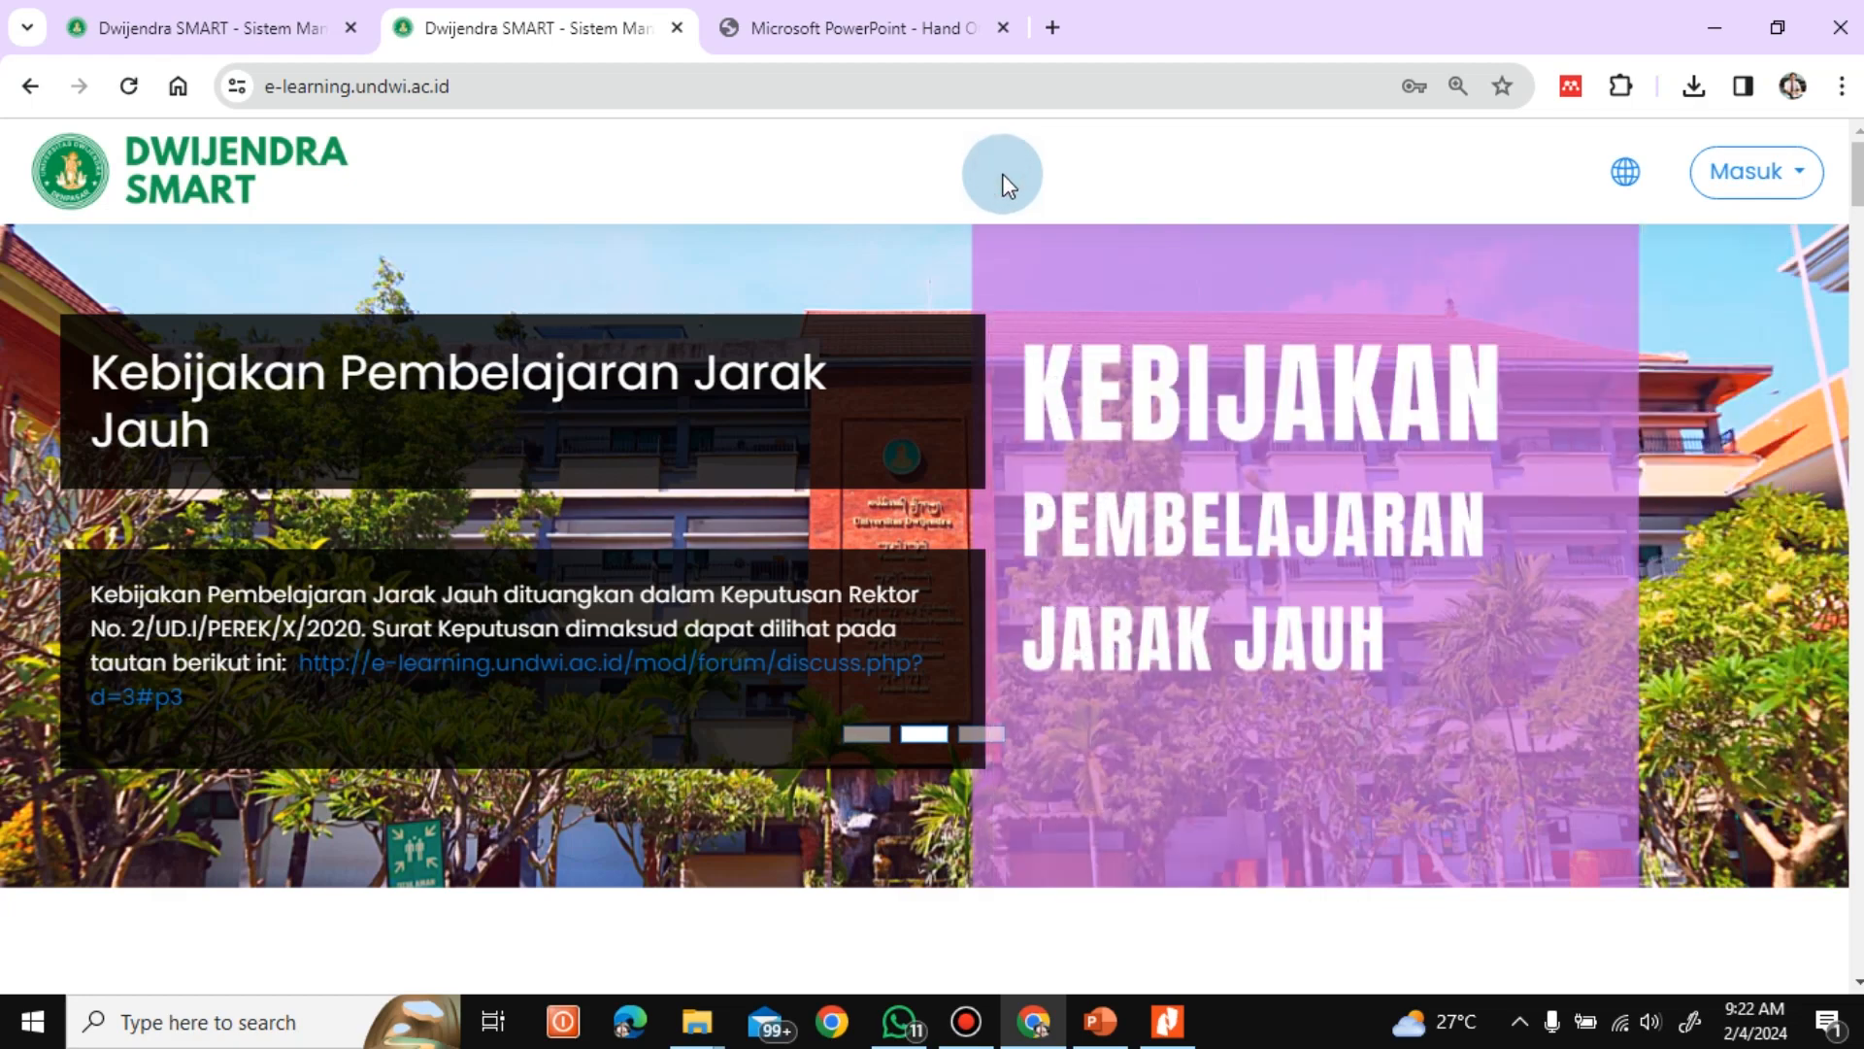